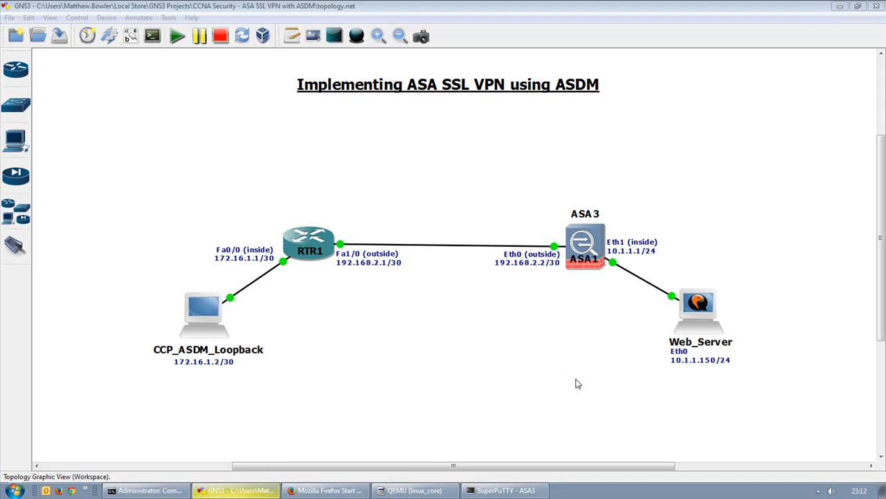
# Hide the ASA3 hostname label on the GNS3 firewall node using Show/Hide hostname.
pyautogui.rightClick(598, 237)
pyautogui.click(634, 266)
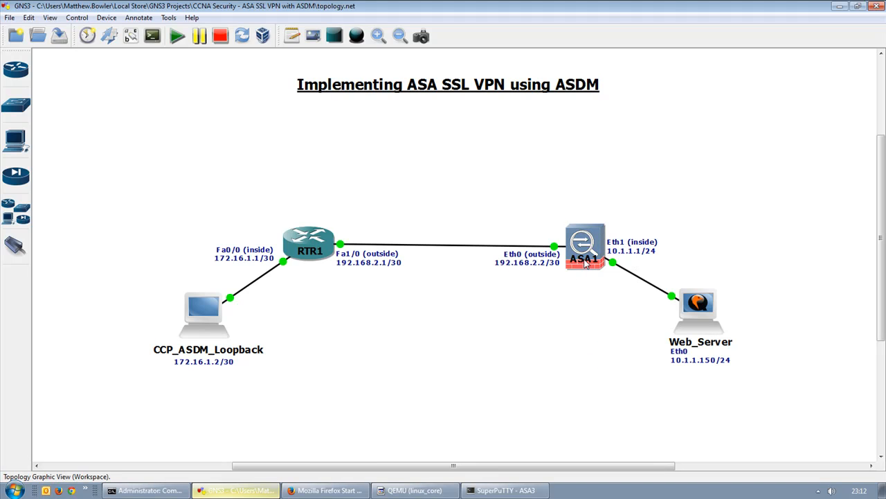
pyautogui.moveTo(586, 262)
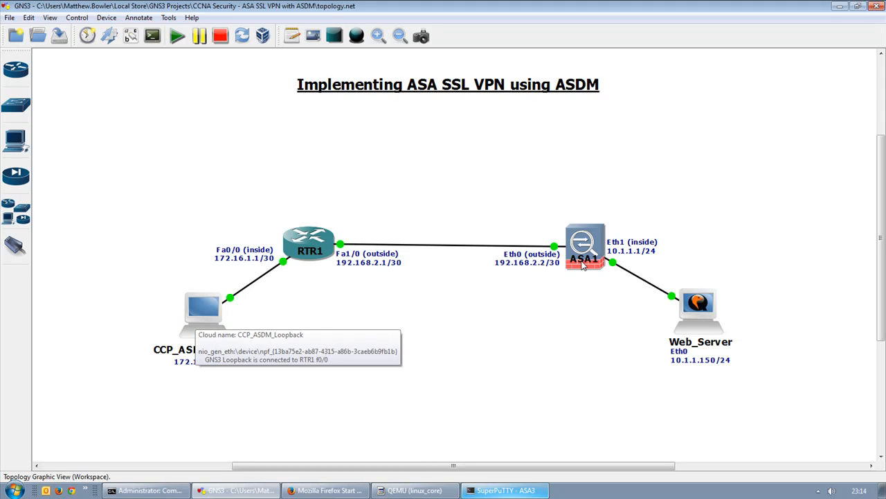
pyautogui.moveTo(587, 241)
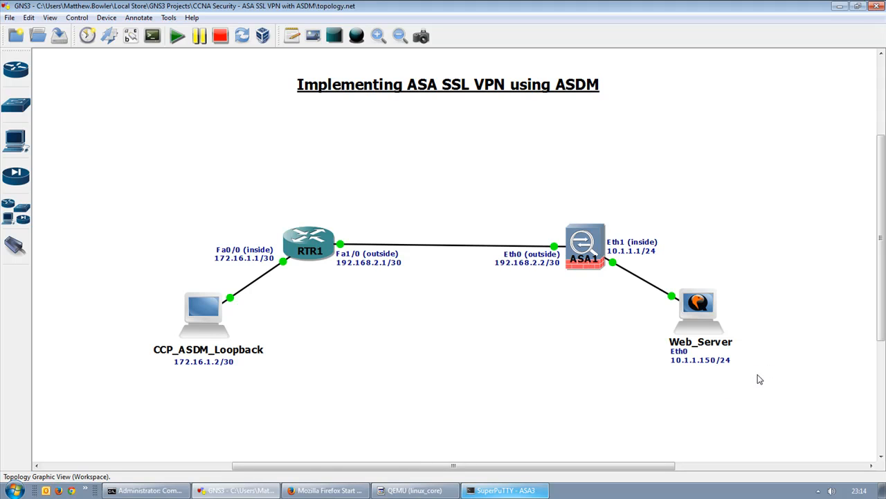
# Start a continuous 'ping -t' to the web server at 10.1.1.150 in Command Prompt.
pyautogui.click(146, 491)
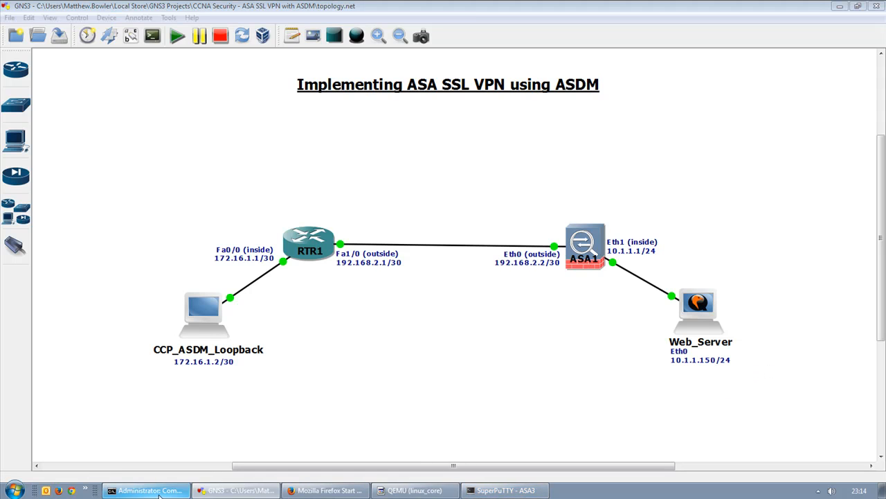
pyautogui.write('ping')
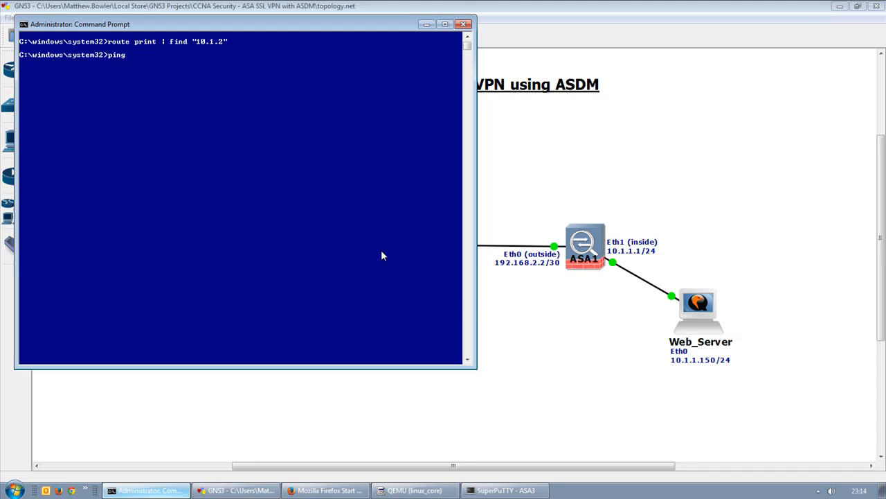
pyautogui.write(' -t 10.1.1.15')
pyautogui.press('Return')
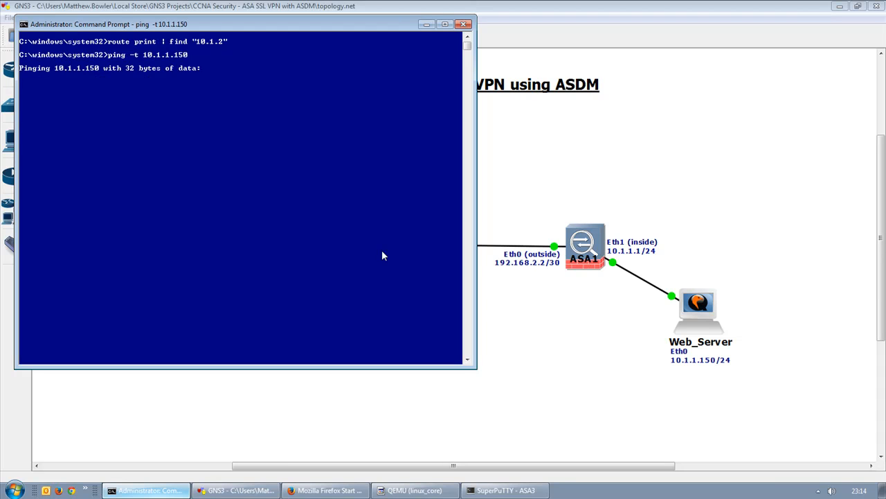
pyautogui.click(506, 493)
# Log in to linux_core as root, su, and set eth0 to 10.1.1.150 netmask 255.255.255.0.
pyautogui.click(181, 86)
pyautogui.moveTo(234, 61); pyautogui.dragTo(300, 62)
pyautogui.write('root')
pyautogui.press('Return')
pyautogui.press('Return')
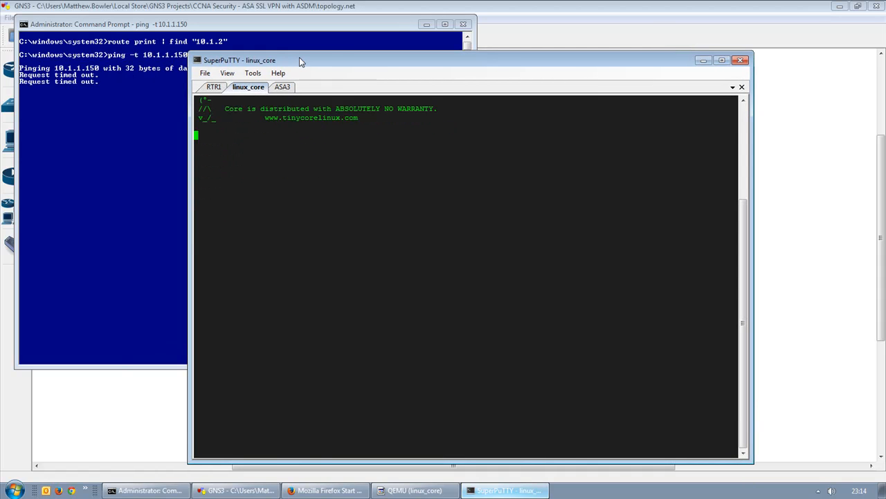
pyautogui.write('su')
pyautogui.press('Return')
pyautogui.press('Return')
pyautogui.write('i')
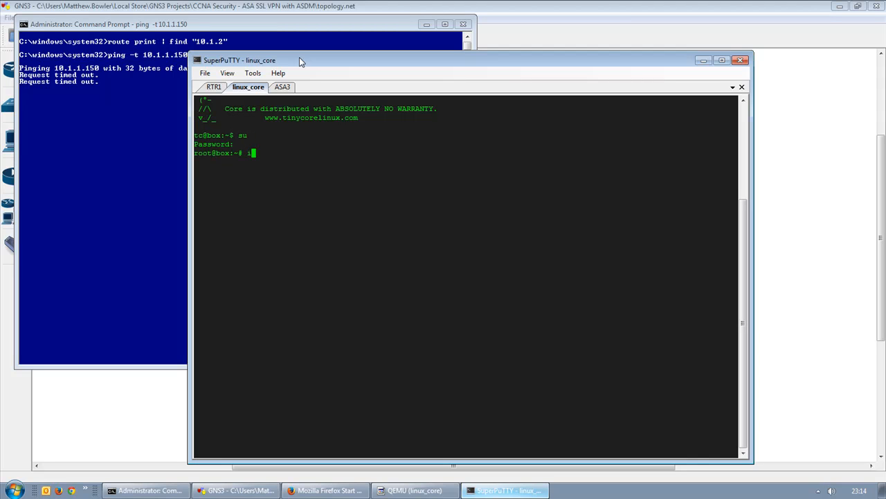
pyautogui.write('fconfig eth0 10.1.1.150 netmask 25')
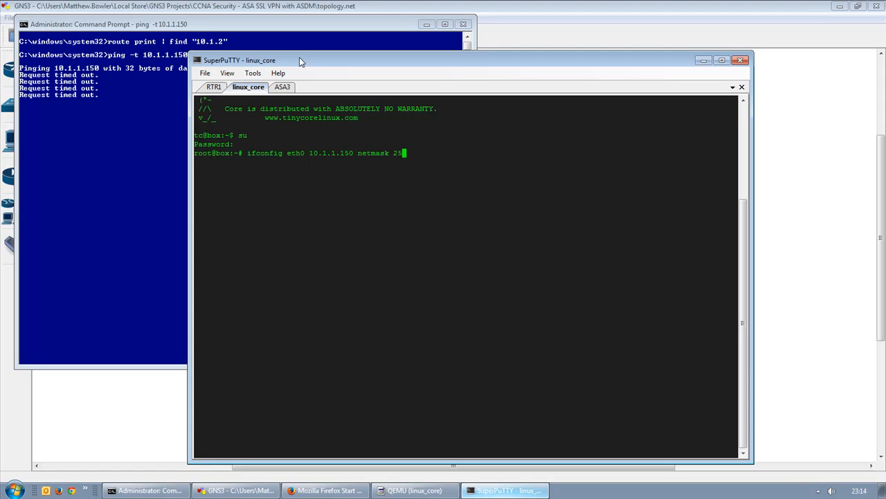
pyautogui.write('5.255.255.0')
pyautogui.press('Return')
# Ping 10.1.1.1 from the web server, then stop it to view statistics.
pyautogui.write('ping 1')
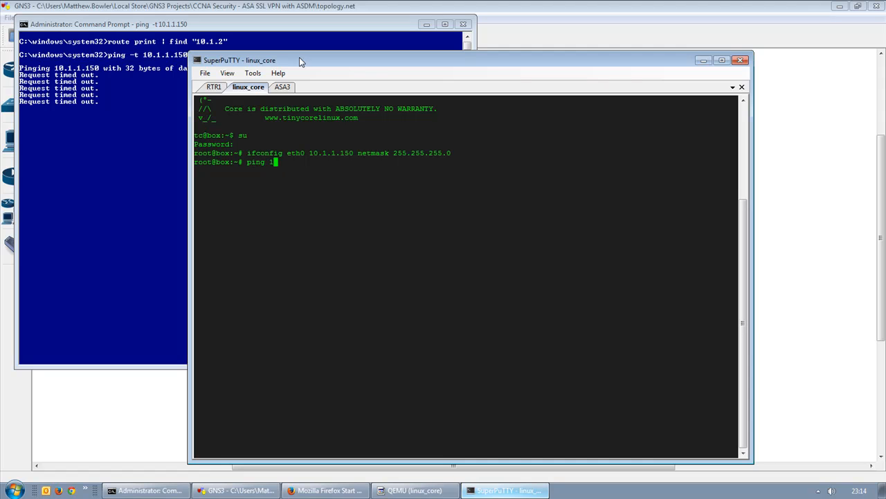
pyautogui.write('0.1.1.1.')
pyautogui.press('Return')
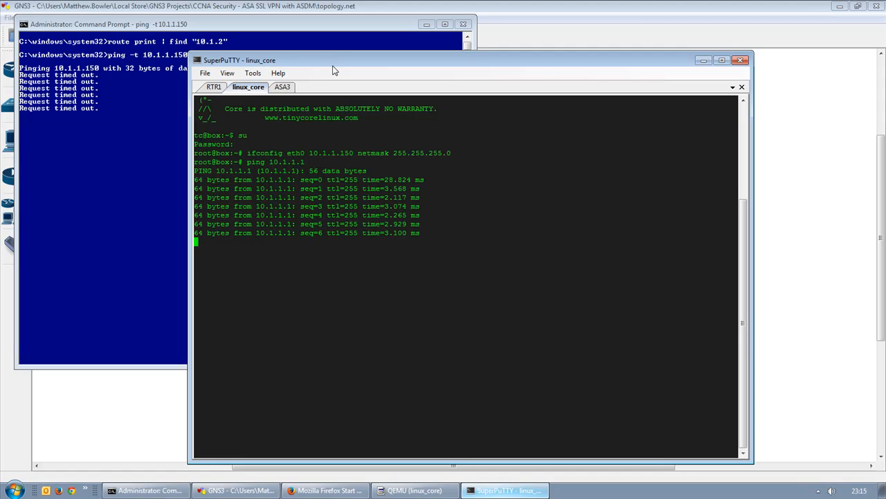
pyautogui.click(104, 122)
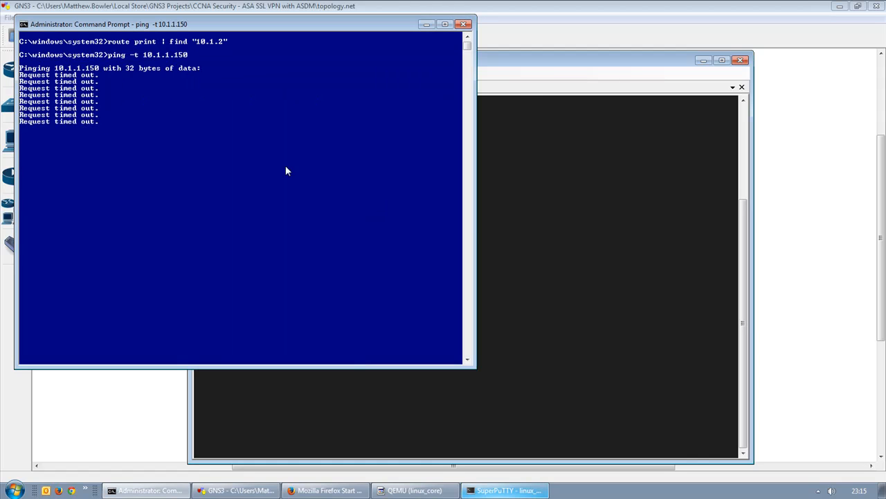
pyautogui.click(564, 254)
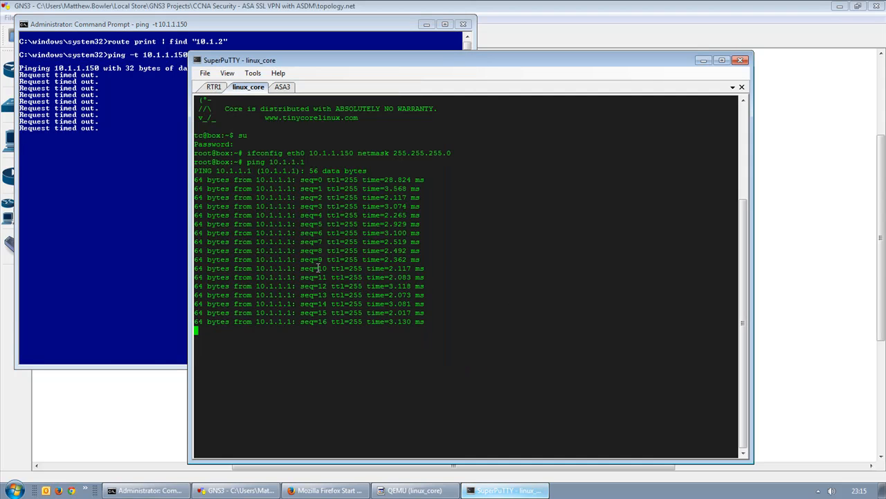
pyautogui.hotkey('ctrl', 'c')
# Show the web server's routing table with netstat -rn and select its rows.
pyautogui.write('netstat -rn')
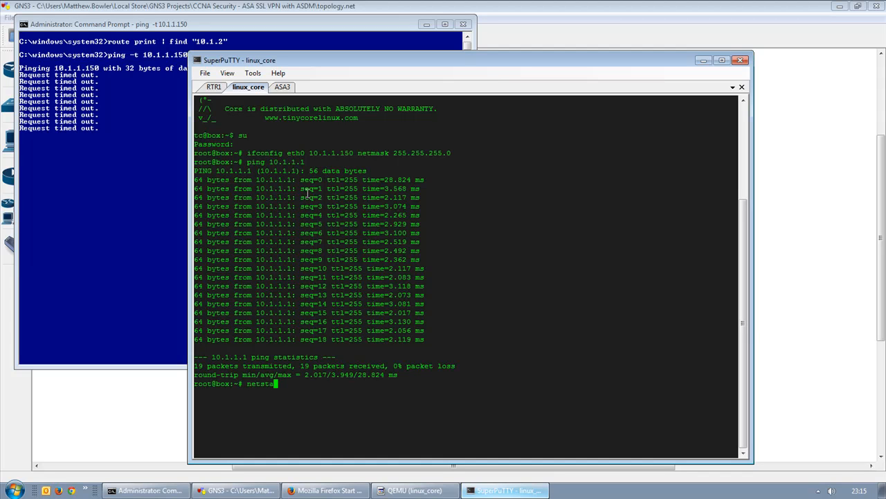
pyautogui.press('Return')
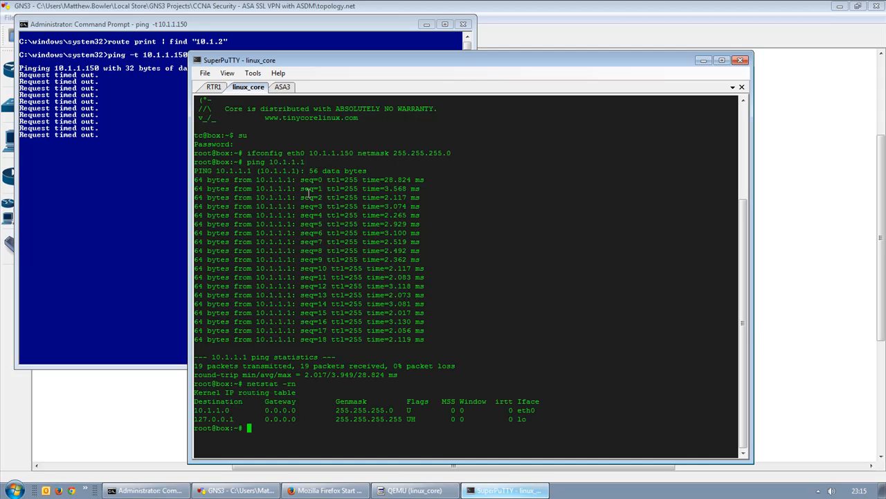
pyautogui.tripleClick(220, 410)
pyautogui.moveTo(220, 409); pyautogui.dragTo(220, 419)
pyautogui.tripleClick(219, 410)
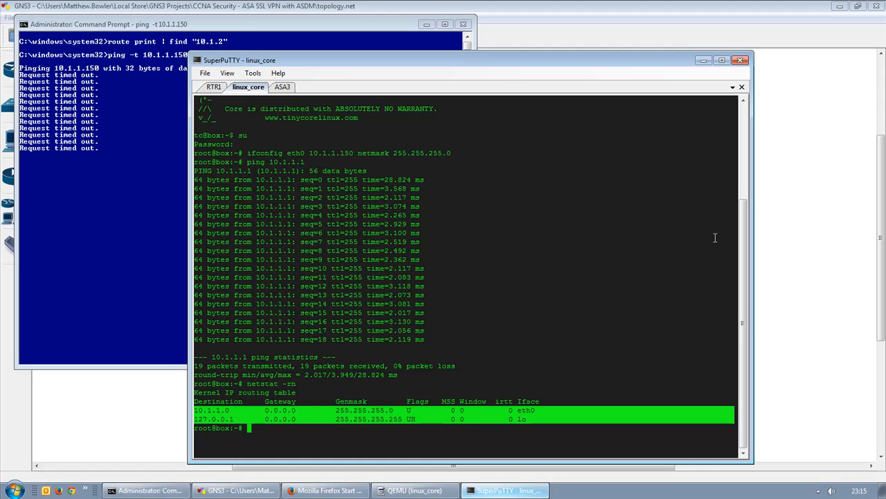
# On the ASA3 console, run 'show run | i http' to list the HTTP configuration.
pyautogui.click(282, 87)
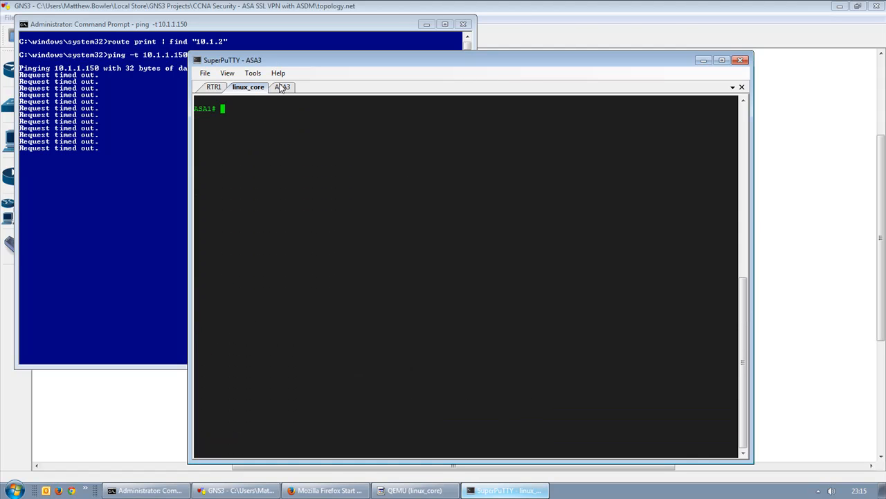
pyautogui.click(856, 249)
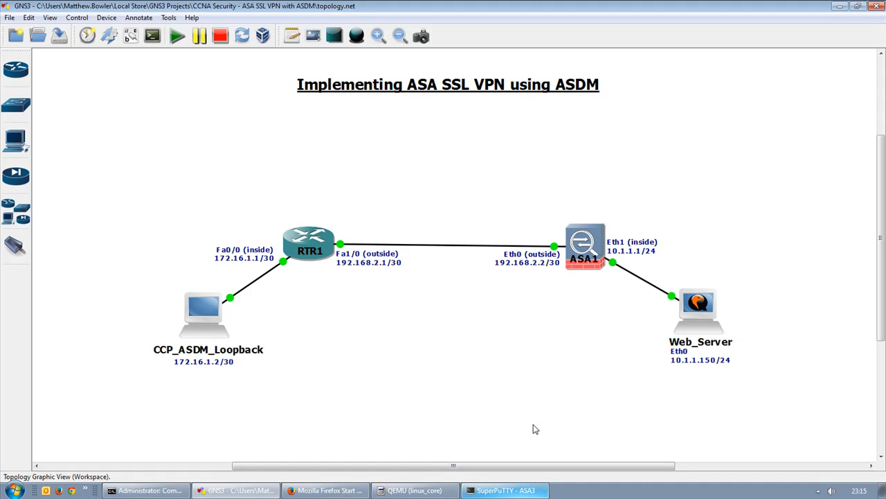
pyautogui.click(506, 490)
pyautogui.write('show run | i http')
pyautogui.press('Return')
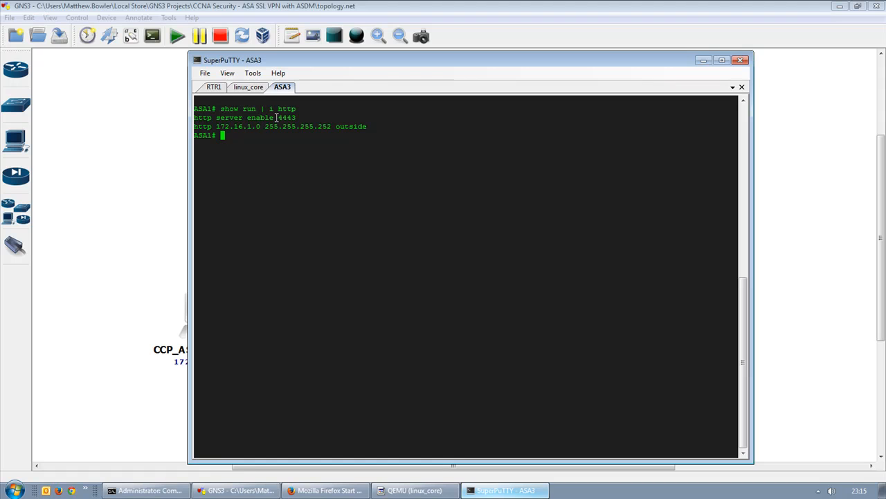
# In config mode, check 'http server enable ?' help noting TCP port 443 is default.
pyautogui.write('conf t')
pyautogui.press('Return')
pyautogui.write('ht')
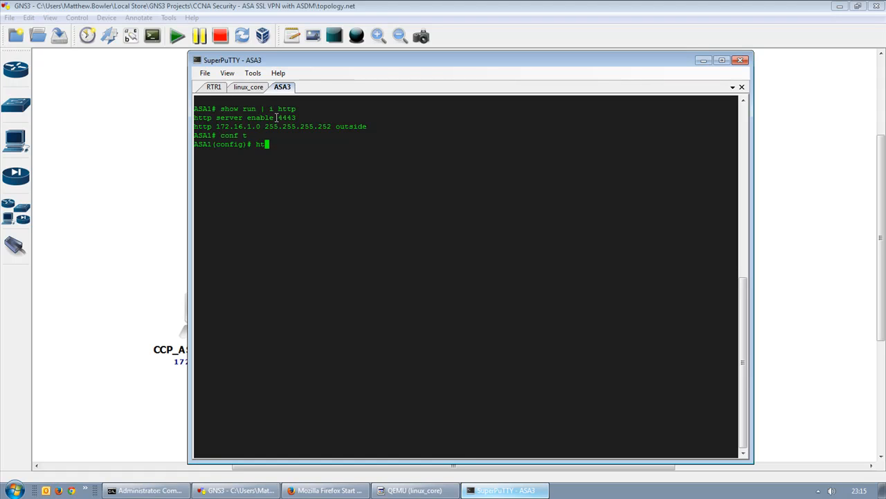
pyautogui.write('tp server enable')
pyautogui.press('BackSpace')
pyautogui.press('BackSpace')
pyautogui.press('BackSpace')
pyautogui.press('BackSpace')
pyautogui.write('able ?')
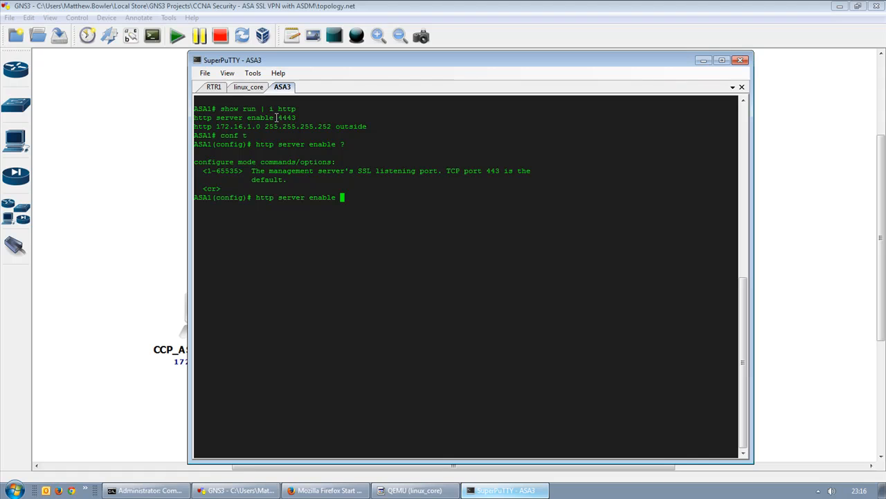
pyautogui.moveTo(447, 171); pyautogui.dragTo(468, 176)
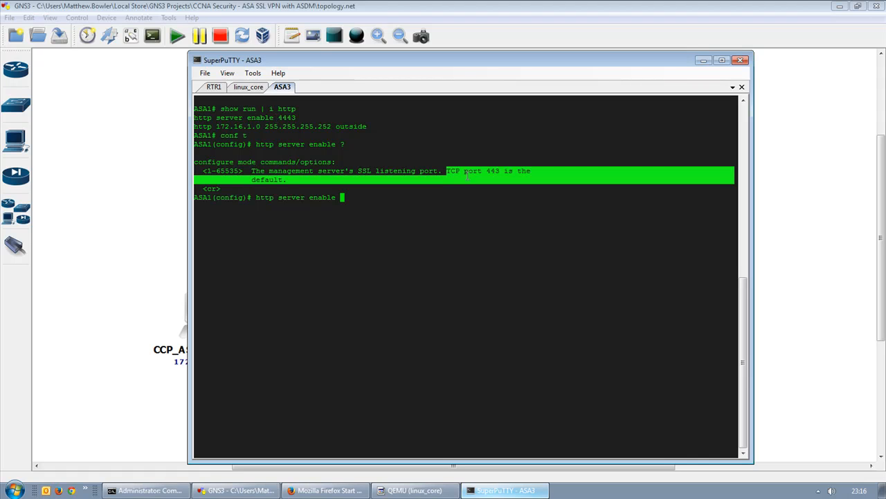
pyautogui.click(463, 170)
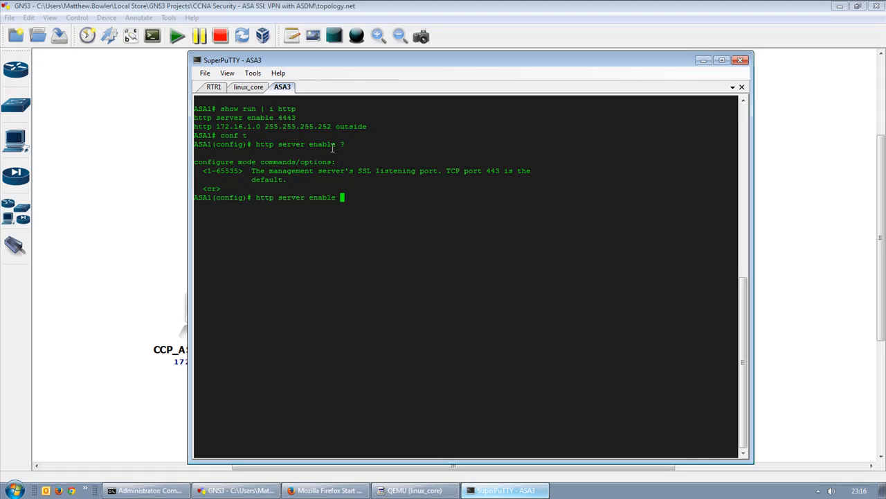
pyautogui.press('BackSpace')
pyautogui.press('BackSpace')
pyautogui.press('BackSpace')
pyautogui.press('BackSpace')
pyautogui.press('BackSpace')
pyautogui.press('BackSpace')
pyautogui.press('BackSpace')
pyautogui.press('BackSpace')
pyautogui.press('BackSpace')
pyautogui.press('BackSpace')
pyautogui.press('BackSpace')
pyautogui.press('BackSpace')
pyautogui.press('BackSpace')
pyautogui.press('BackSpace')
pyautogui.moveTo(262, 129); pyautogui.dragTo(199, 132)
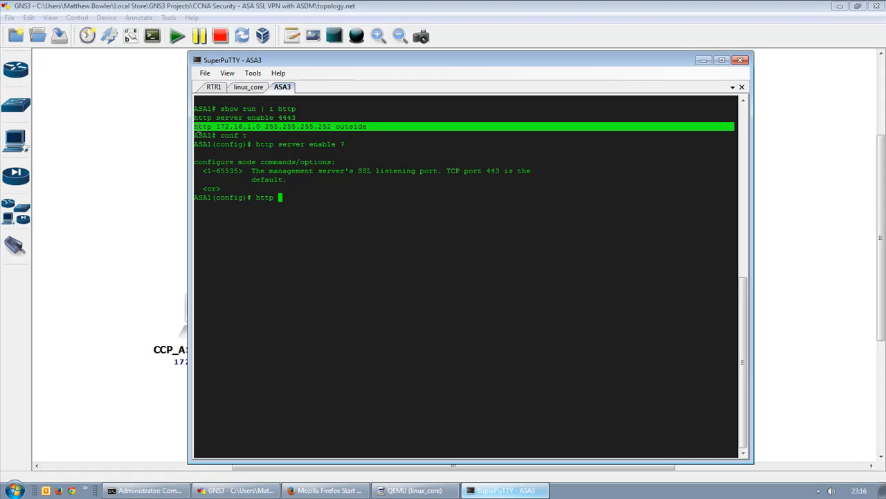
pyautogui.doubleClick(238, 126)
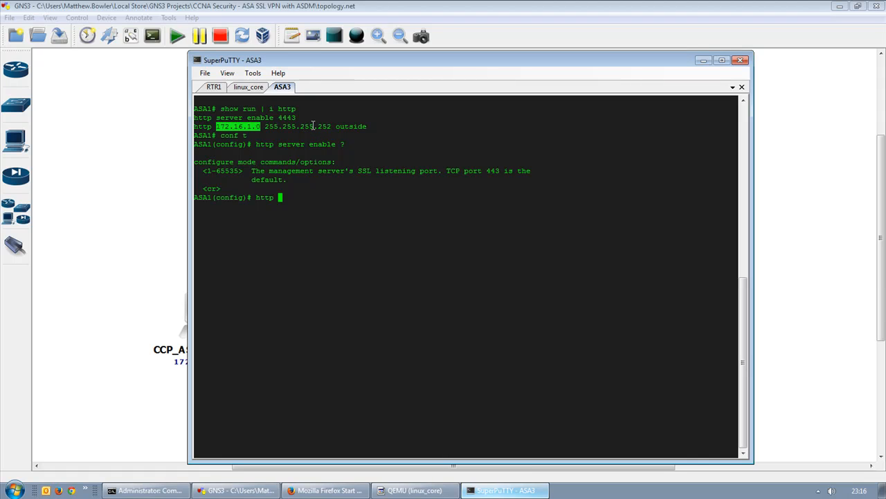
pyautogui.click(348, 125)
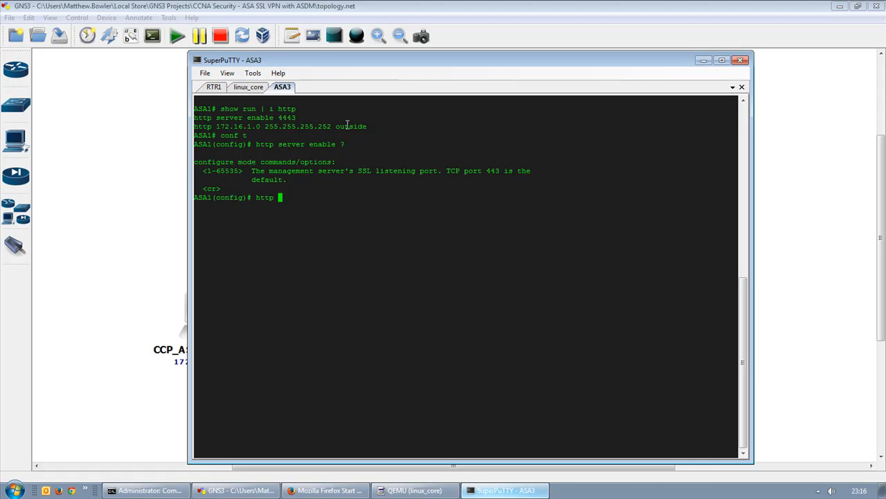
# View the 'http ?' help describing the host or network option.
pyautogui.click(428, 6)
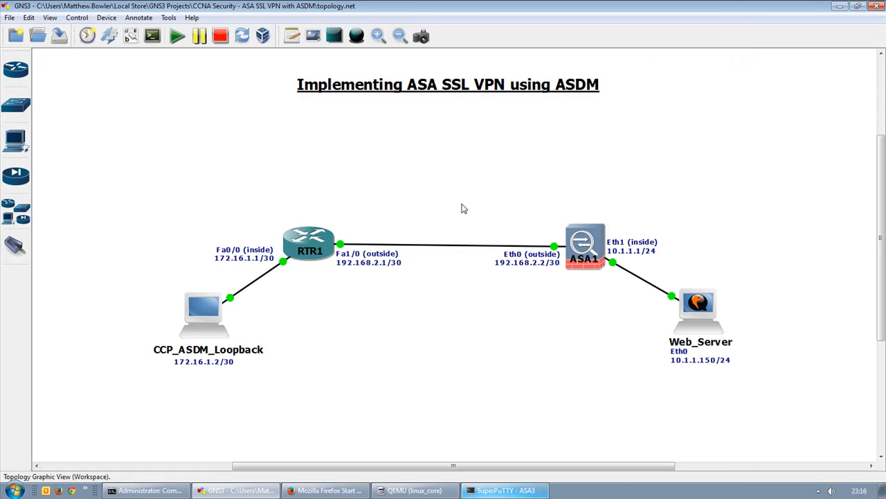
pyautogui.click(503, 491)
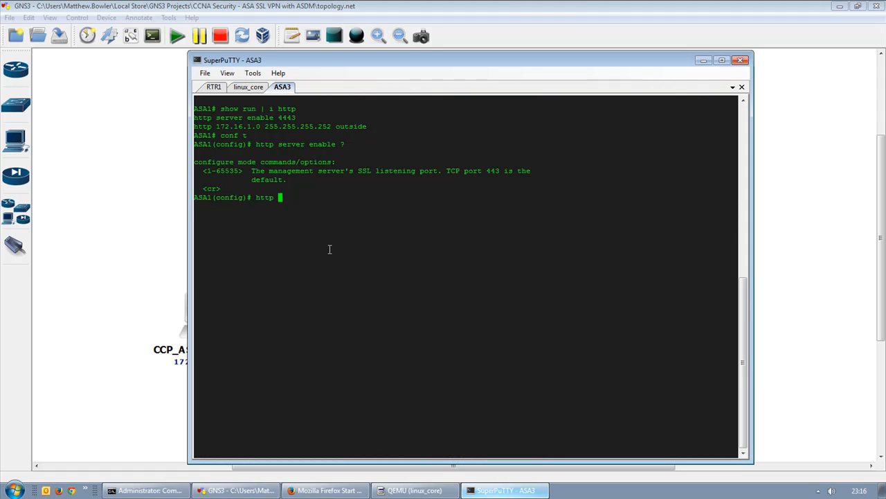
pyautogui.write('?')
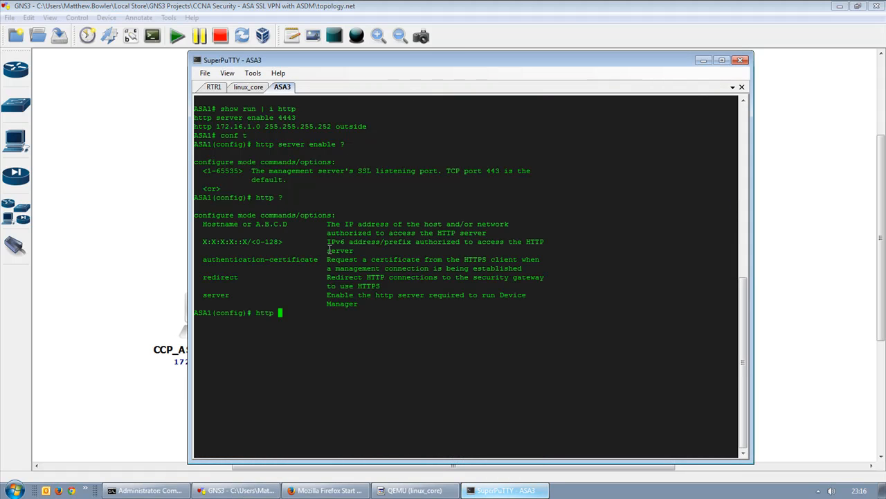
pyautogui.tripleClick(221, 220)
pyautogui.moveTo(221, 221); pyautogui.dragTo(217, 229)
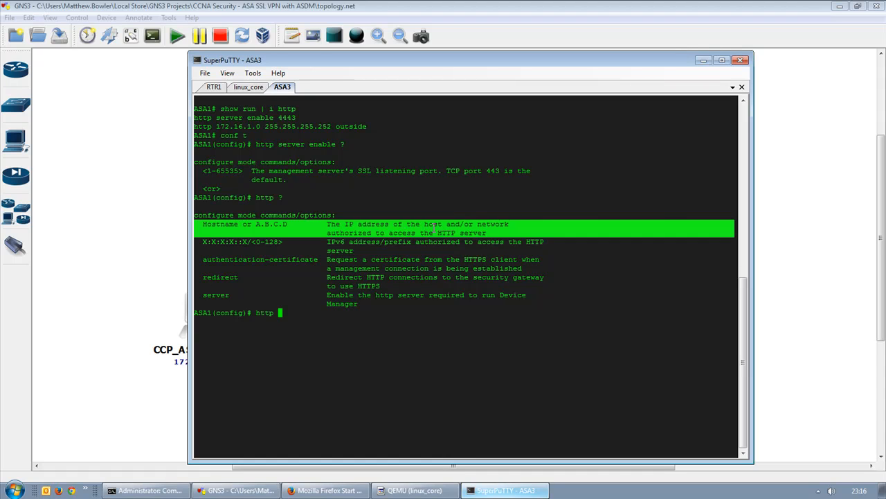
pyautogui.click(435, 282)
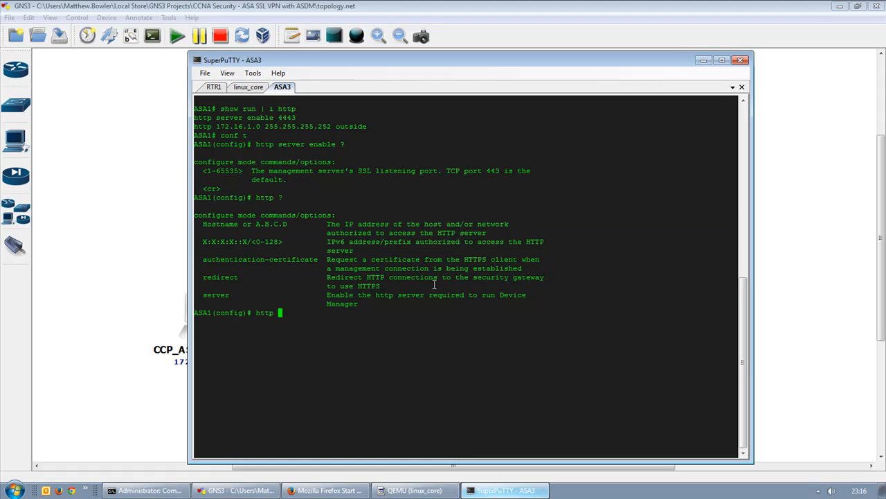
# Test 'http 1.1.1.1 255.255.255.255 outside ?' help, then erase the line without applying it.
pyautogui.write('serv')
pyautogui.press('BackSpace')
pyautogui.press('BackSpace')
pyautogui.press('BackSpace')
pyautogui.press('BackSpace')
pyautogui.write('1.1.1.1 ?')
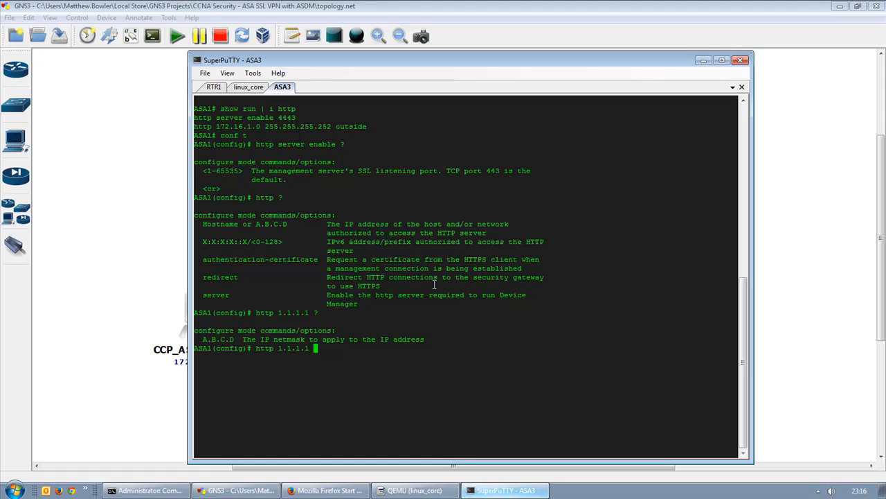
pyautogui.write('255.255.255.255 ?')
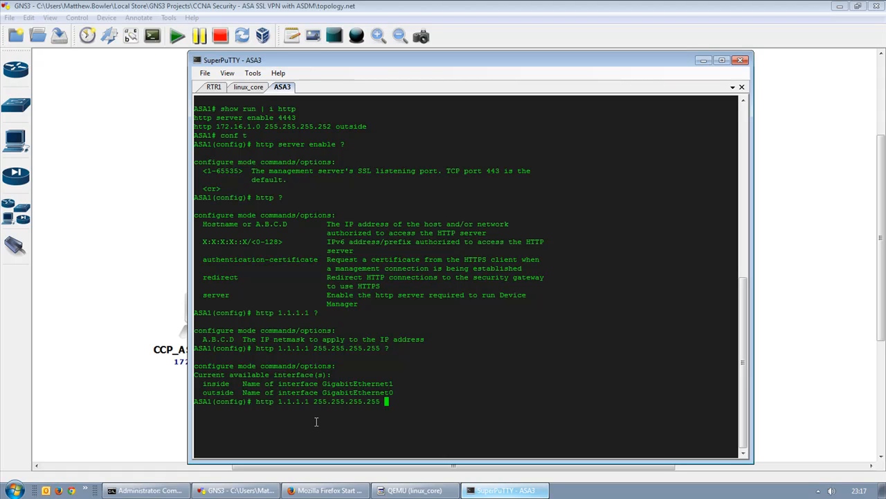
pyautogui.write('outside ?')
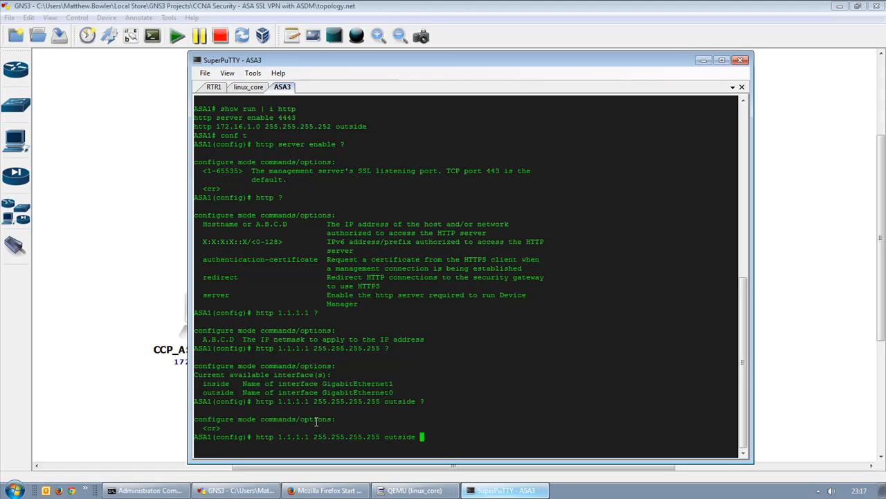
pyautogui.press('BackSpace')
pyautogui.press('BackSpace')
pyautogui.press('BackSpace')
pyautogui.press('BackSpace')
pyautogui.press('BackSpace')
pyautogui.press('BackSpace')
pyautogui.press('BackSpace')
pyautogui.press('BackSpace')
pyautogui.press('BackSpace')
pyautogui.press('BackSpace')
pyautogui.press('BackSpace')
pyautogui.press('BackSpace')
pyautogui.press('BackSpace')
pyautogui.press('BackSpace')
pyautogui.press('BackSpace')
pyautogui.press('BackSpace')
pyautogui.press('BackSpace')
pyautogui.press('BackSpace')
pyautogui.press('BackSpace')
pyautogui.press('BackSpace')
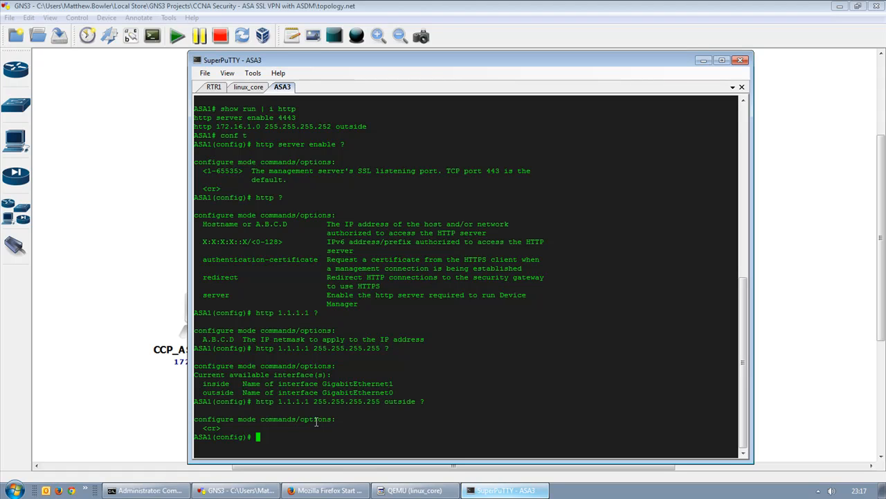
# Check the configured username and ASDM lines, confirming the image disk0:/asdm-702.bin.
pyautogui.write('sh run | i username')
pyautogui.press('Return')
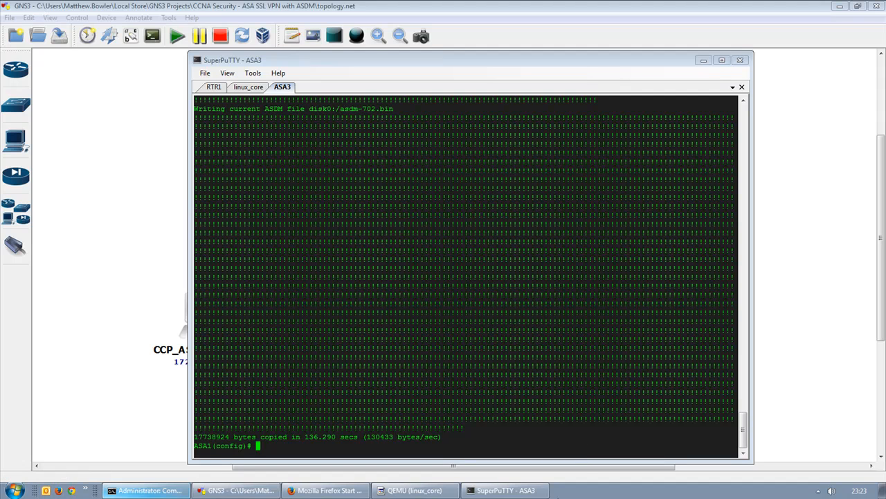
pyautogui.write('sh run | i asdm')
pyautogui.press('Return')
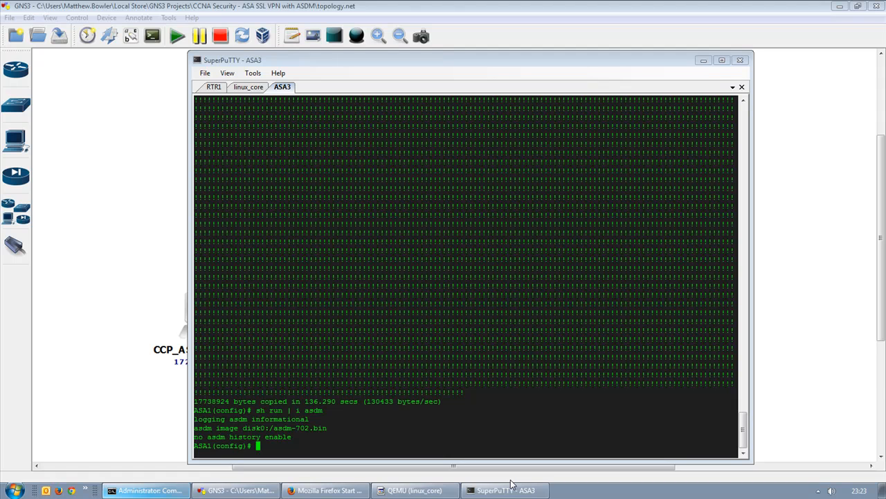
pyautogui.tripleClick(230, 428)
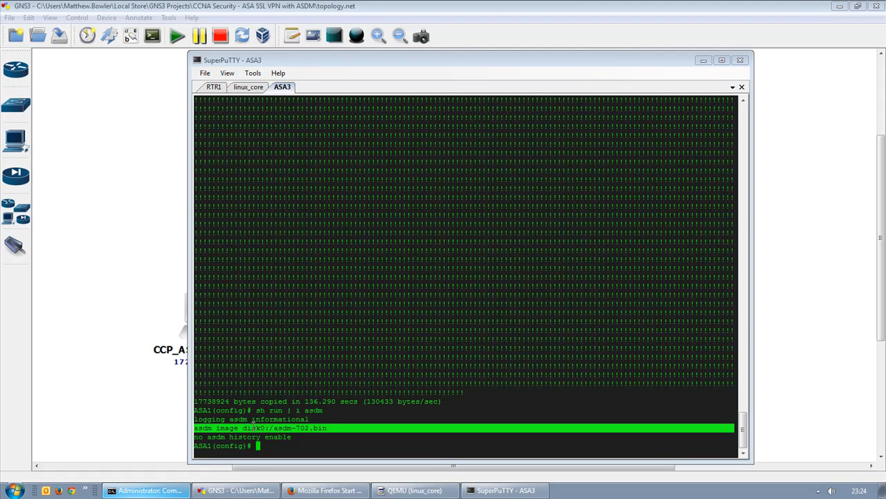
pyautogui.moveTo(244, 428); pyautogui.dragTo(326, 428)
pyautogui.click(323, 430)
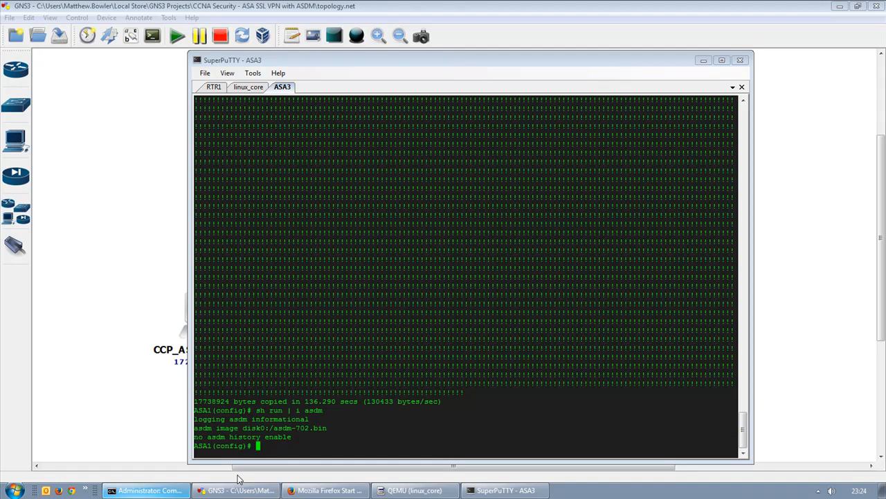
pyautogui.click(86, 491)
# Run the ASDM-IDM Launcher as administrator, log in with the account password, and accept the certificate warning.
pyautogui.rightClick(122, 464)
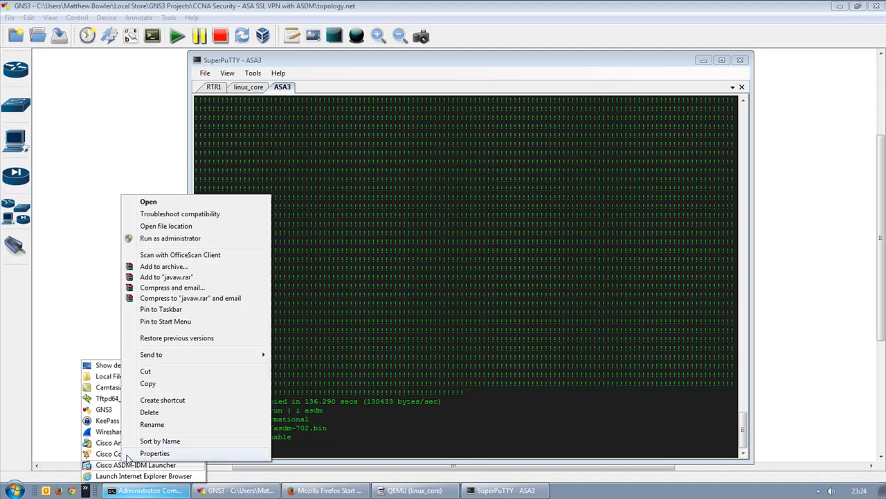
pyautogui.click(177, 236)
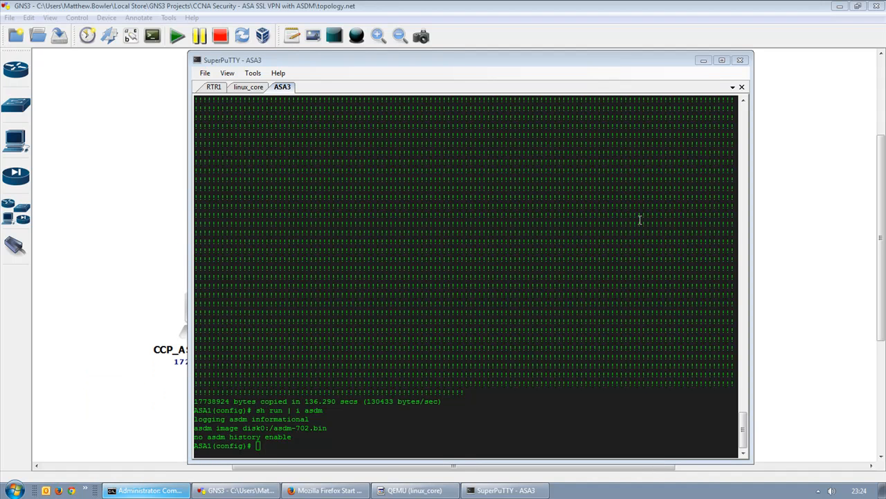
pyautogui.click(445, 253)
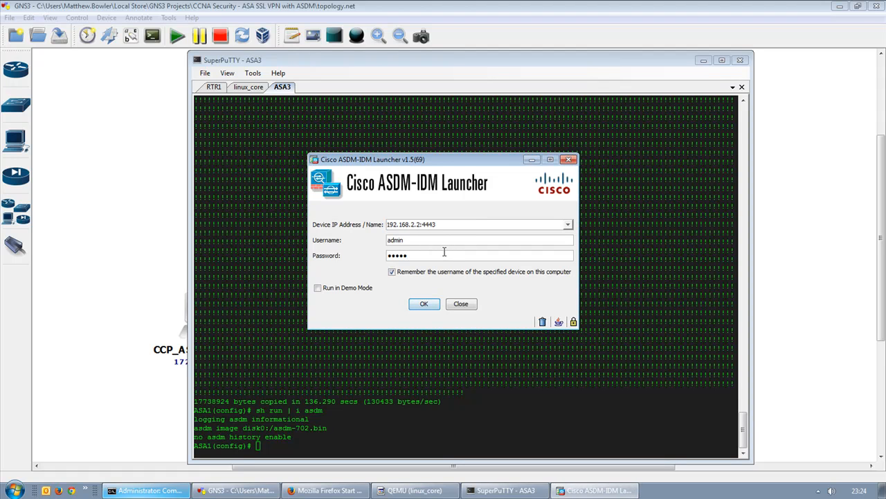
pyautogui.press('Return')
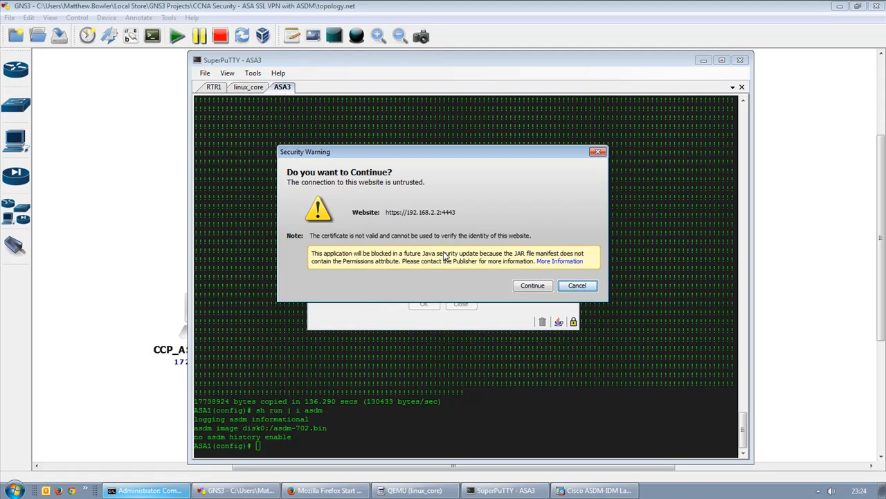
pyautogui.click(532, 286)
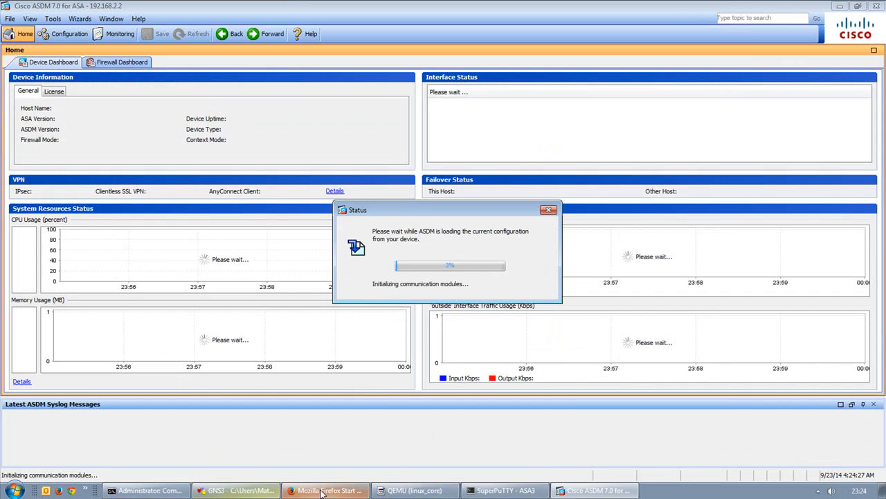
pyautogui.click(330, 491)
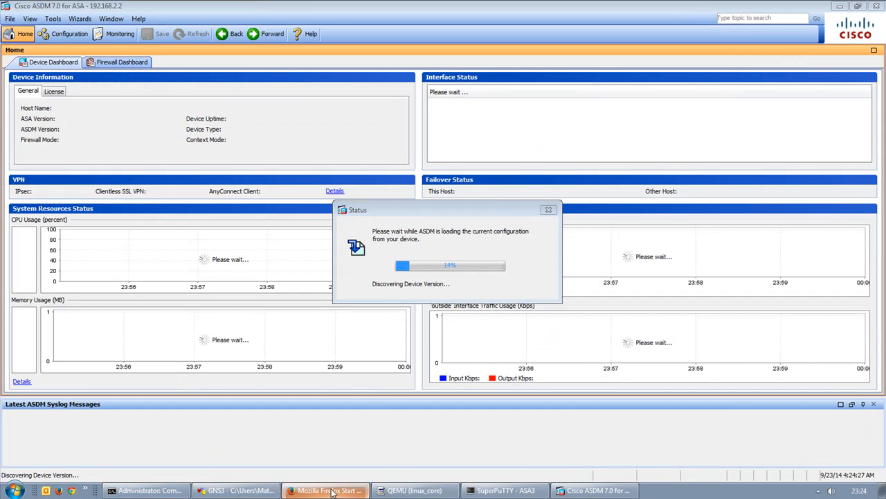
pyautogui.click(274, 82)
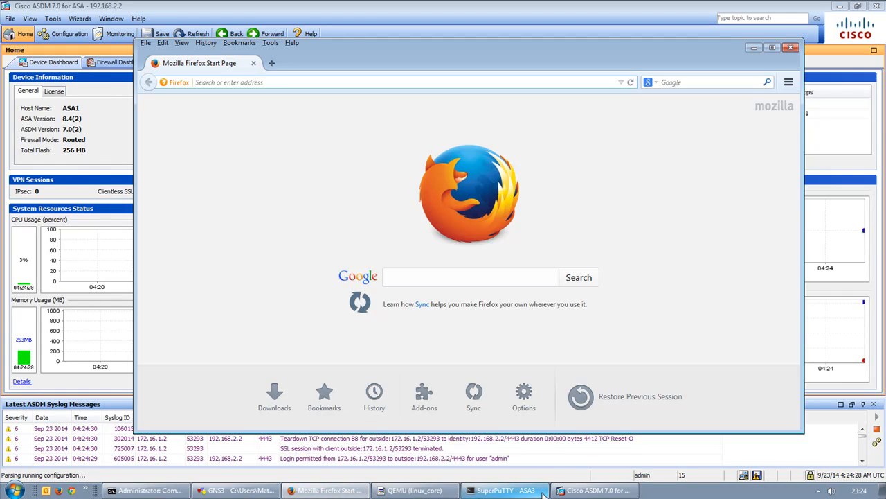
pyautogui.write('192.168.2.2.')
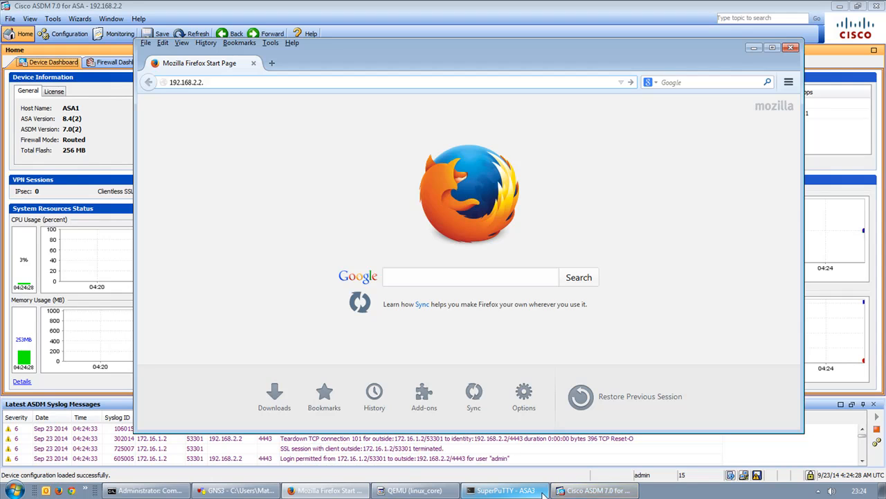
pyautogui.press('BackSpace')
pyautogui.write(':4443')
pyautogui.press('Return')
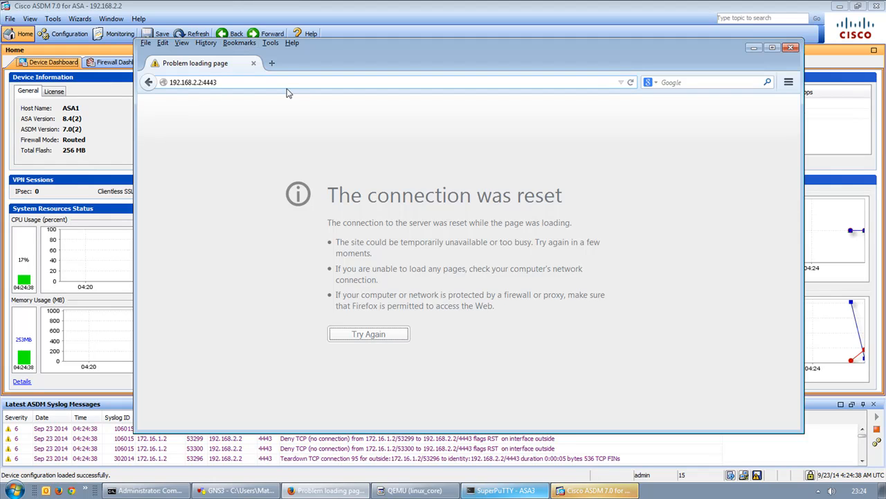
pyautogui.press('Left')
pyautogui.press('Left')
pyautogui.press('Left')
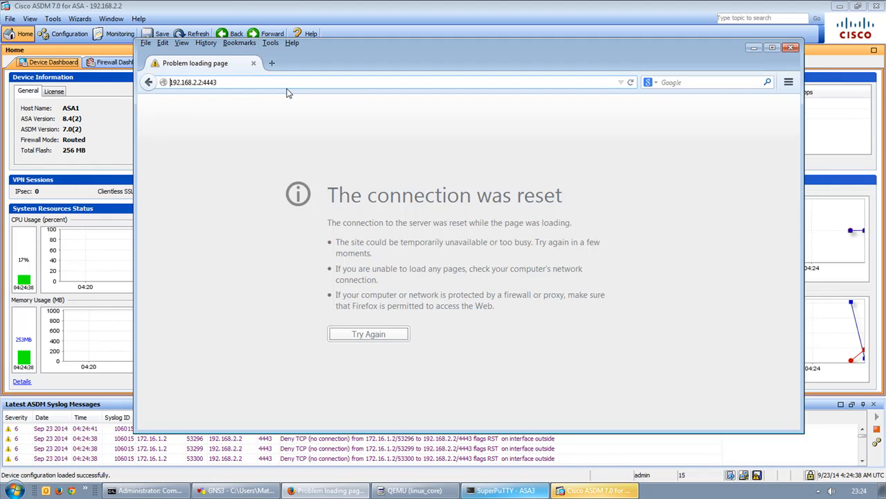
pyautogui.write('https://')
pyautogui.press('Return')
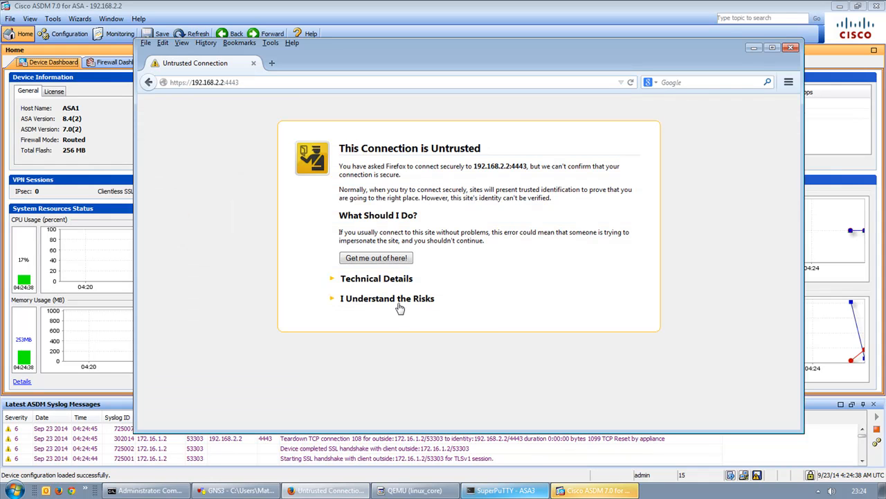
# Permanently trust the ASA's self-signed certificate via a security exception, then minimize Firefox.
pyautogui.click(401, 302)
pyautogui.click(394, 364)
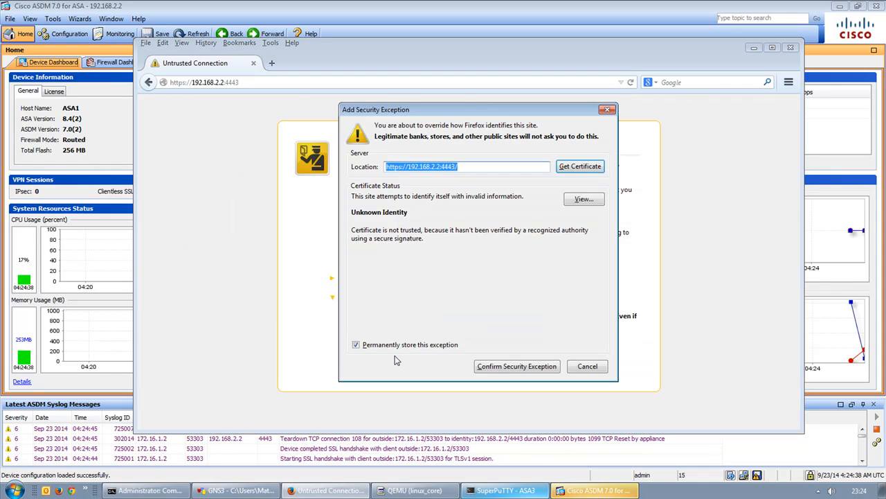
pyautogui.click(491, 367)
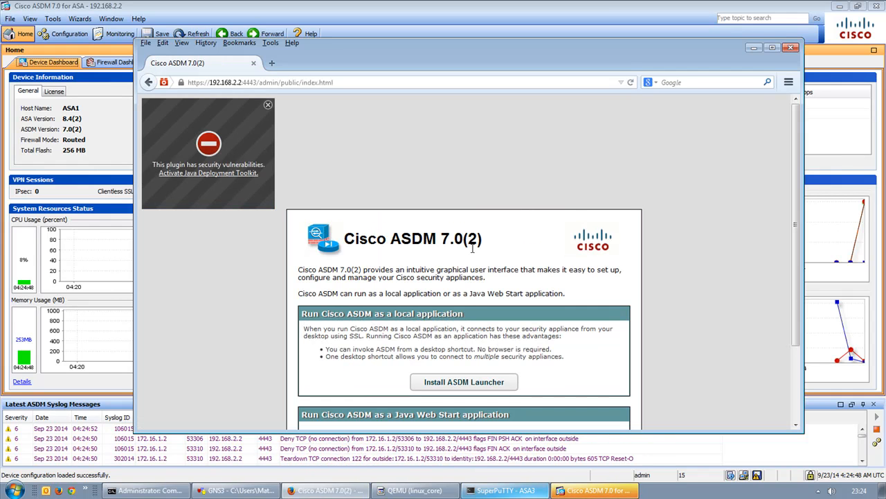
pyautogui.scroll(-2, 465, 243)
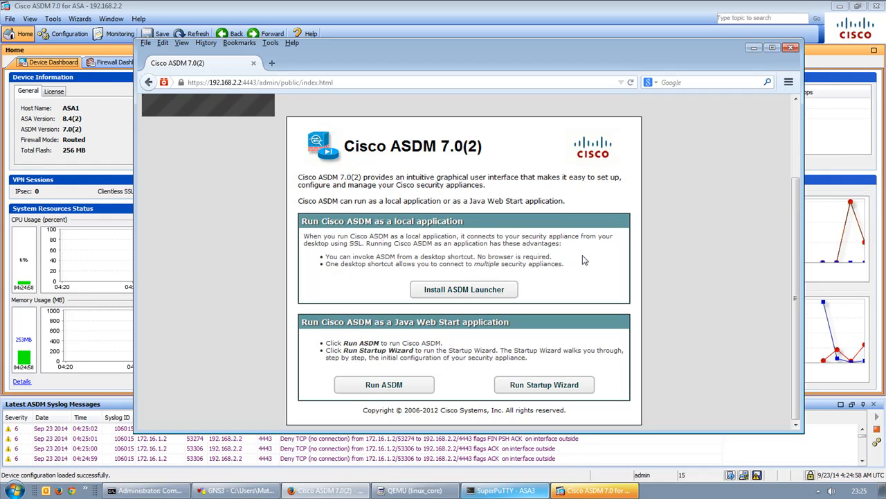
pyautogui.click(753, 48)
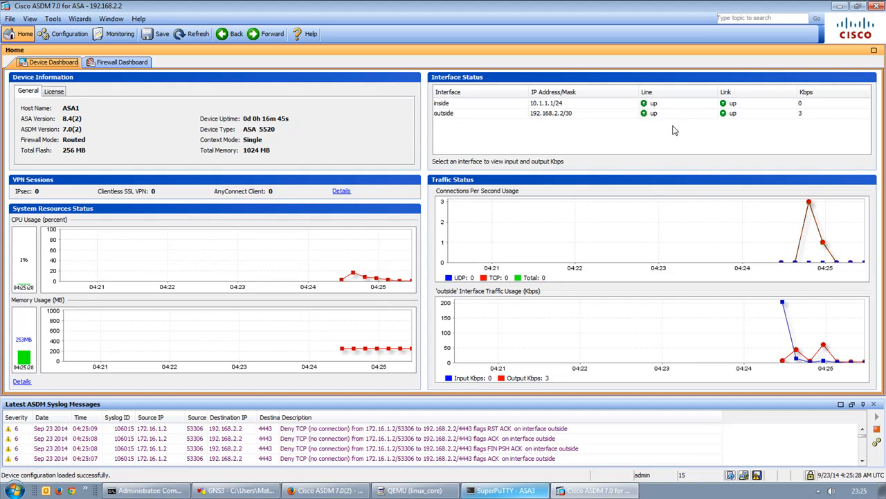
pyautogui.click(509, 106)
pyautogui.click(534, 112)
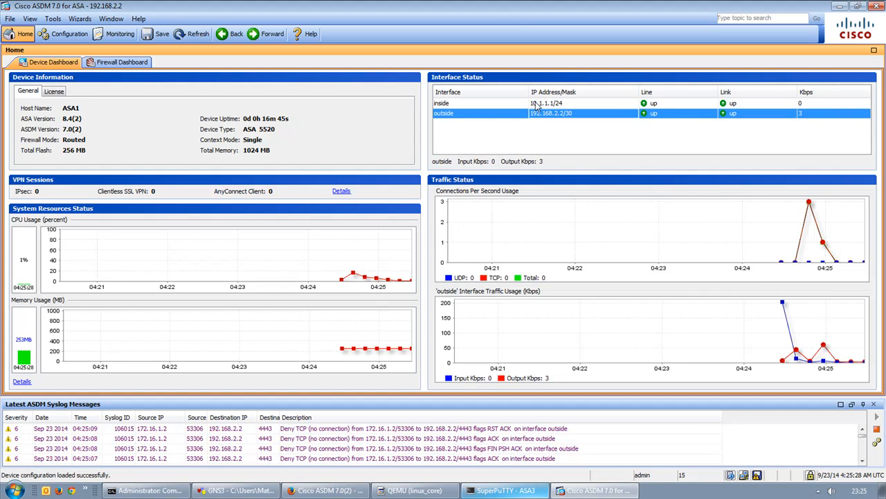
pyautogui.click(566, 105)
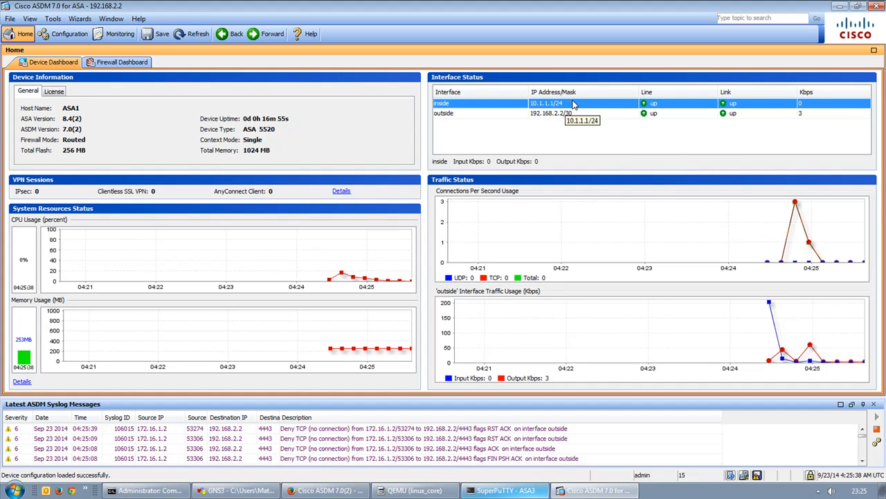
pyautogui.click(574, 115)
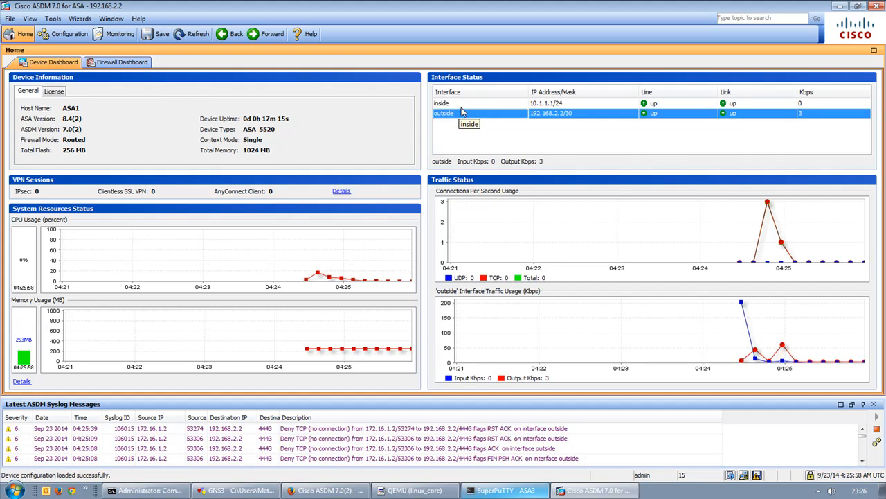
# Go to Remote Access VPN > Network (Client) Access > AnyConnect Client Software and begin adding an image.
pyautogui.click(67, 38)
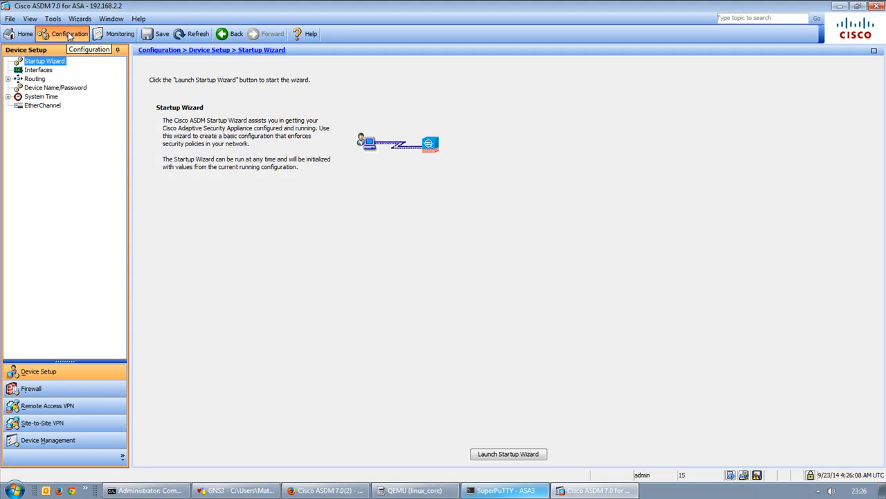
pyautogui.click(80, 409)
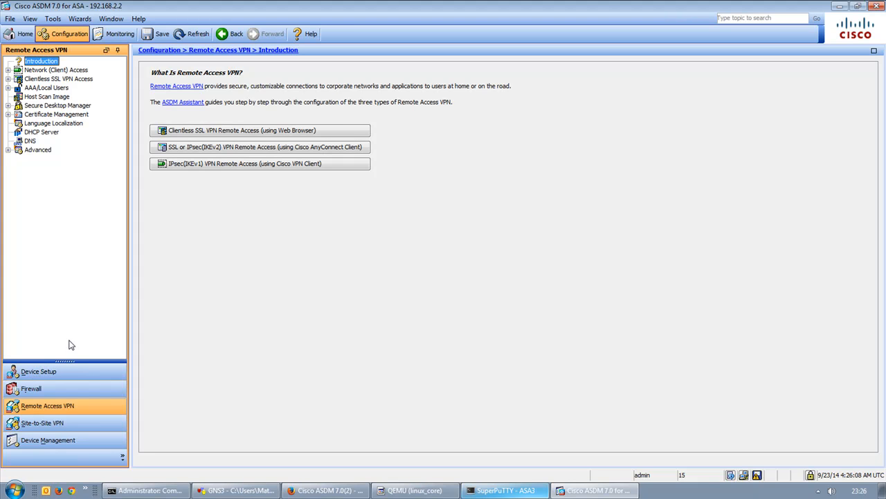
pyautogui.click(58, 71)
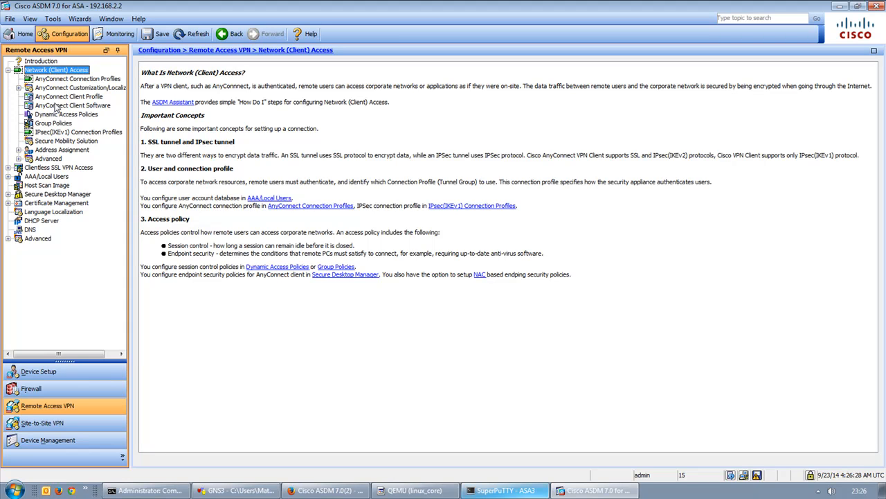
pyautogui.click(69, 105)
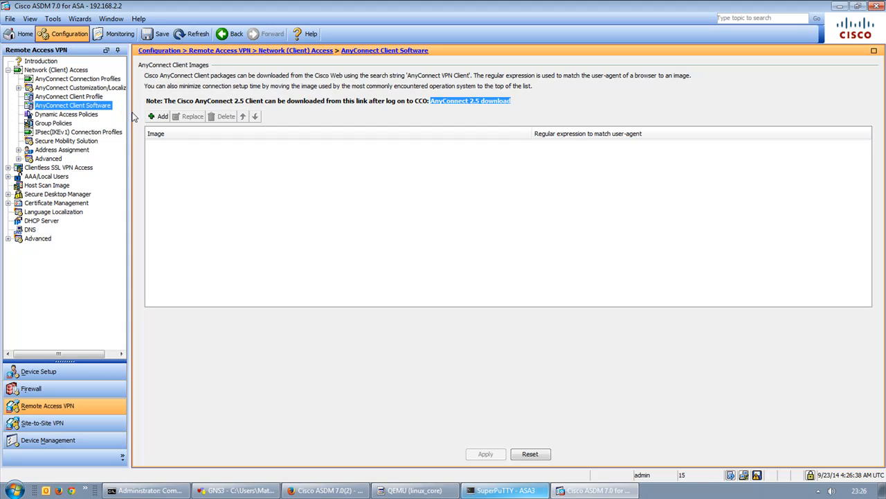
pyautogui.click(163, 118)
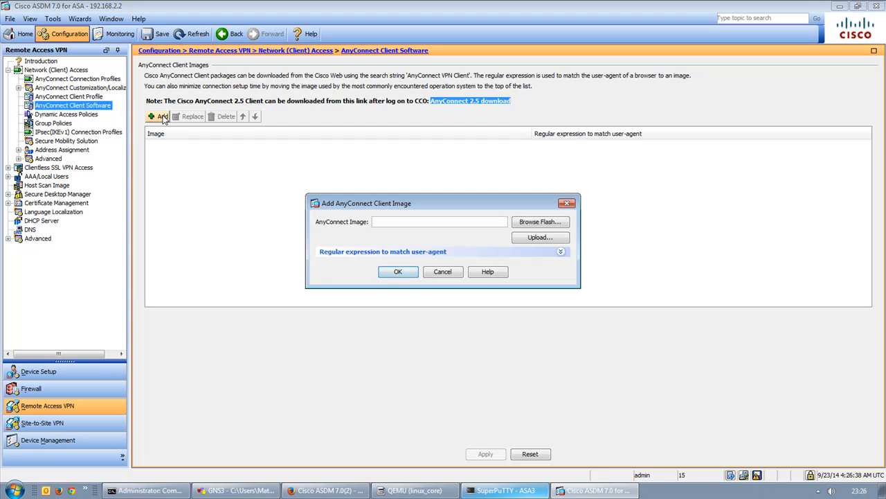
# Pick anyconnect-dart-win-2.5.6005-k9.pkg from flash as a client image and apply it.
pyautogui.click(535, 225)
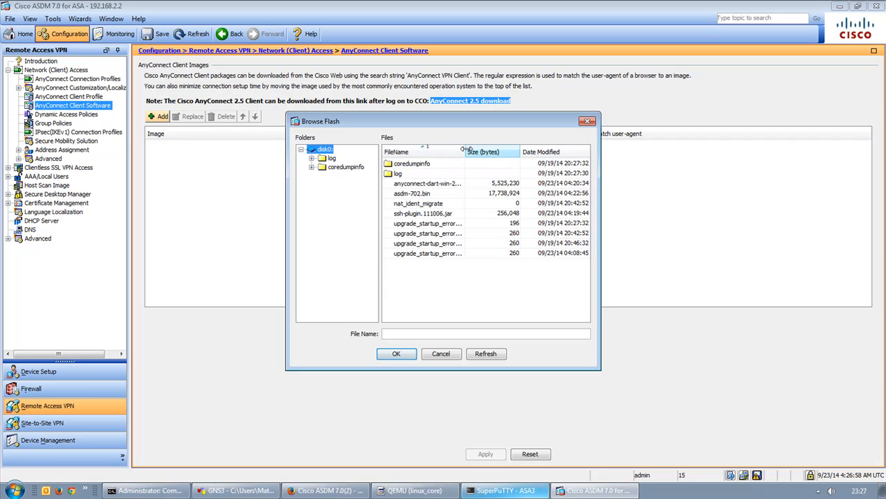
pyautogui.moveTo(464, 150); pyautogui.dragTo(525, 147)
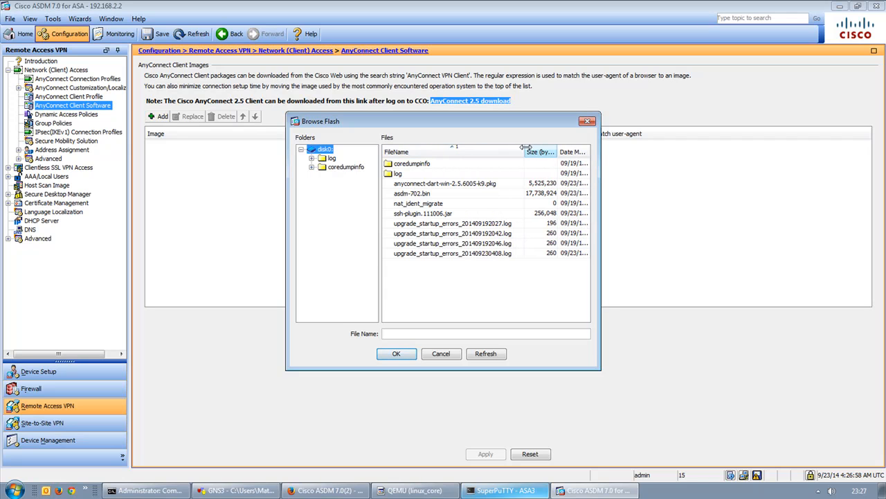
pyautogui.click(409, 184)
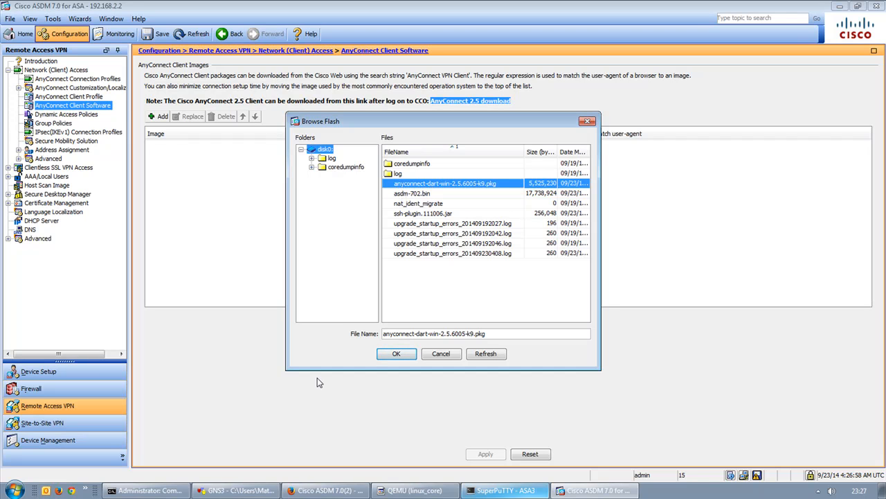
pyautogui.click(507, 336)
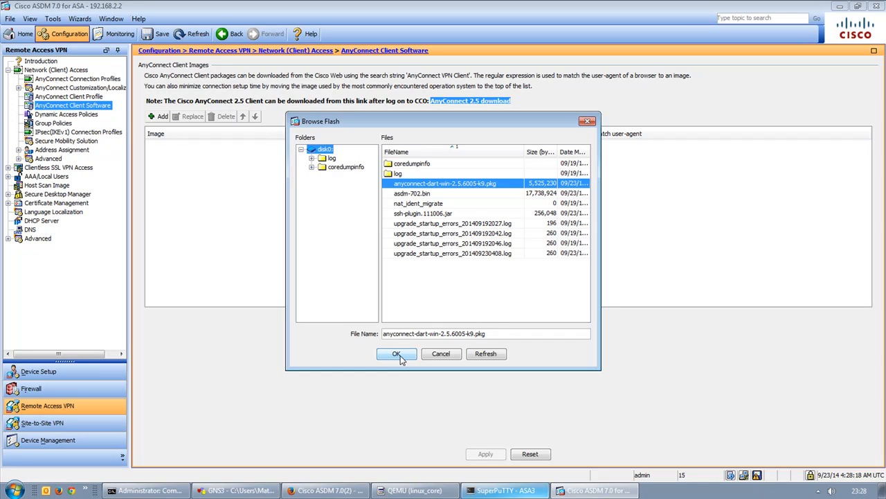
pyautogui.click(399, 354)
pyautogui.click(398, 273)
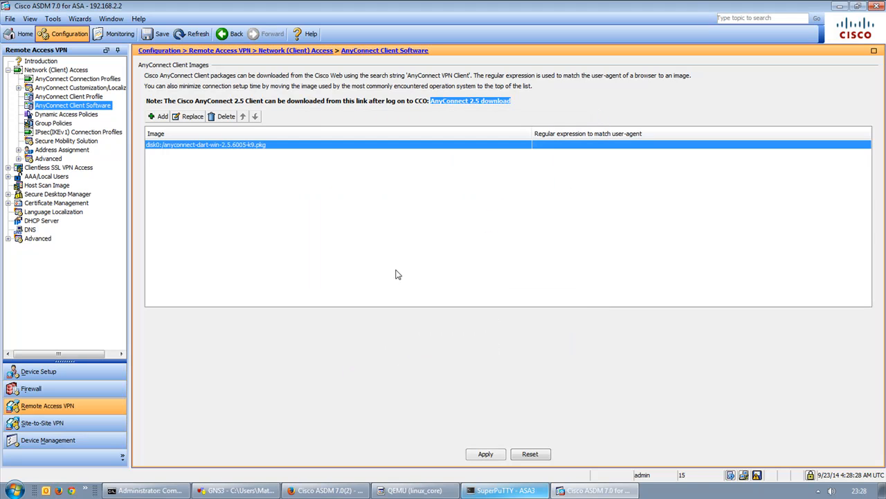
pyautogui.click(485, 453)
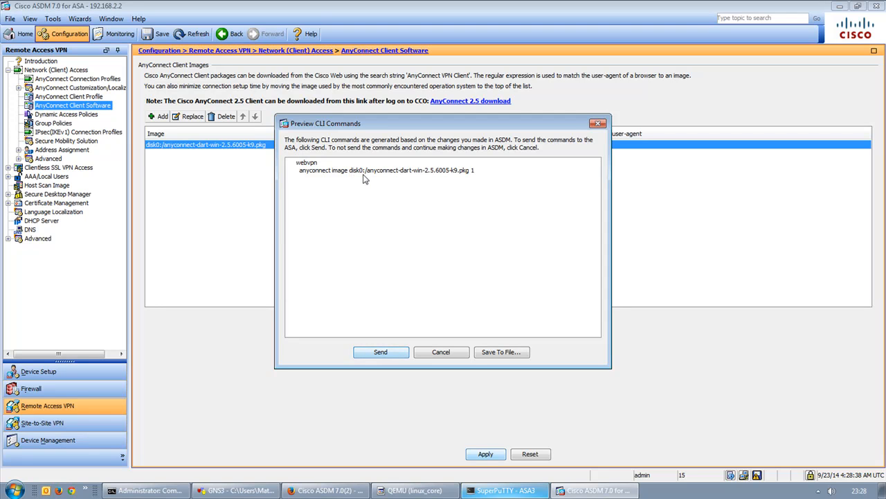
# Send the AnyConnect client image commands to the ASA and acknowledge the restart recommendation.
pyautogui.click(389, 355)
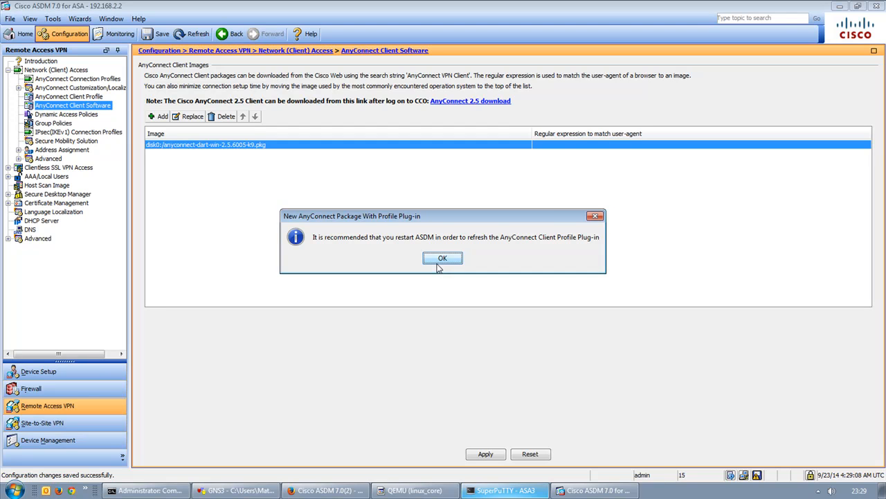
pyautogui.click(441, 259)
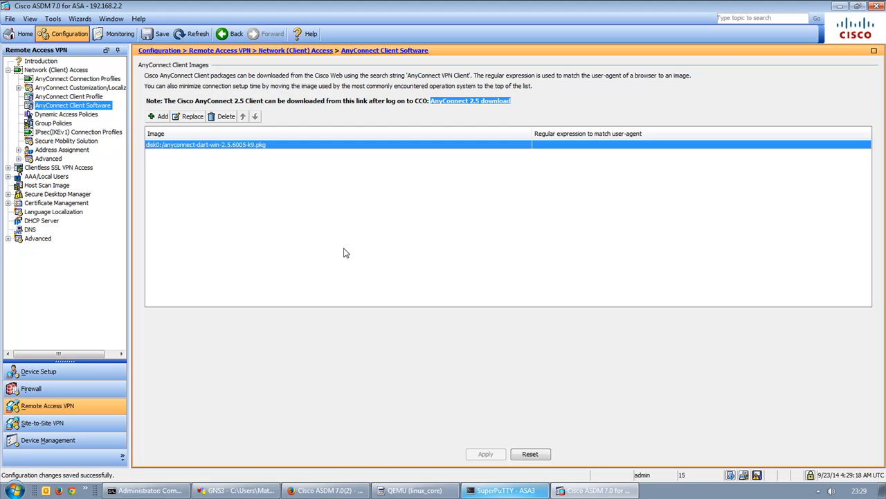
pyautogui.click(95, 80)
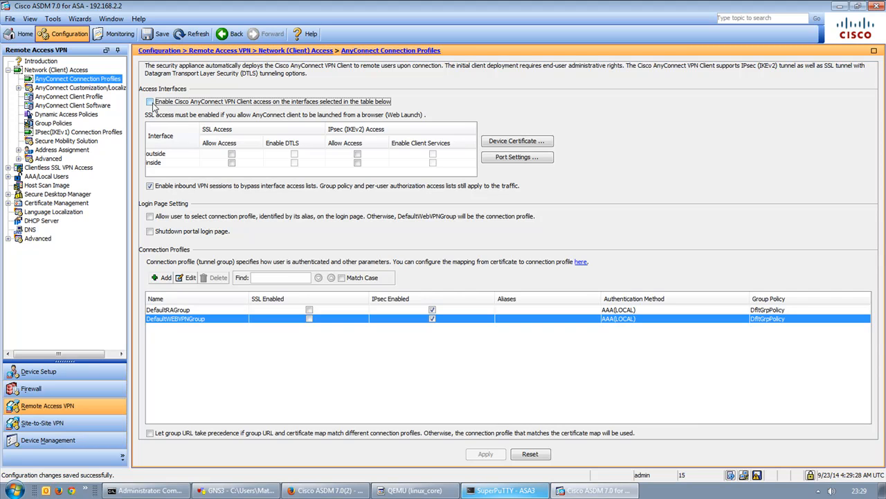
# Tick AnyConnect VPN client access and Allow Access on the outside interface, with a glance at GNS3.
pyautogui.click(149, 102)
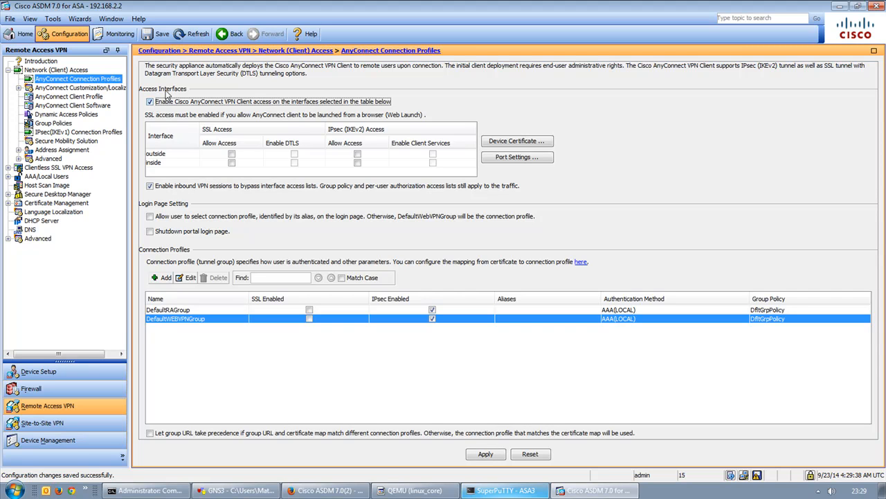
pyautogui.click(232, 154)
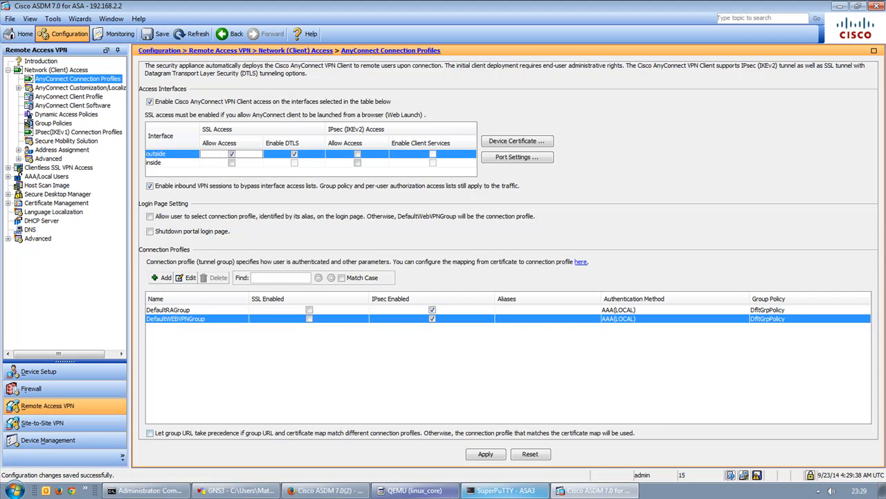
pyautogui.click(276, 491)
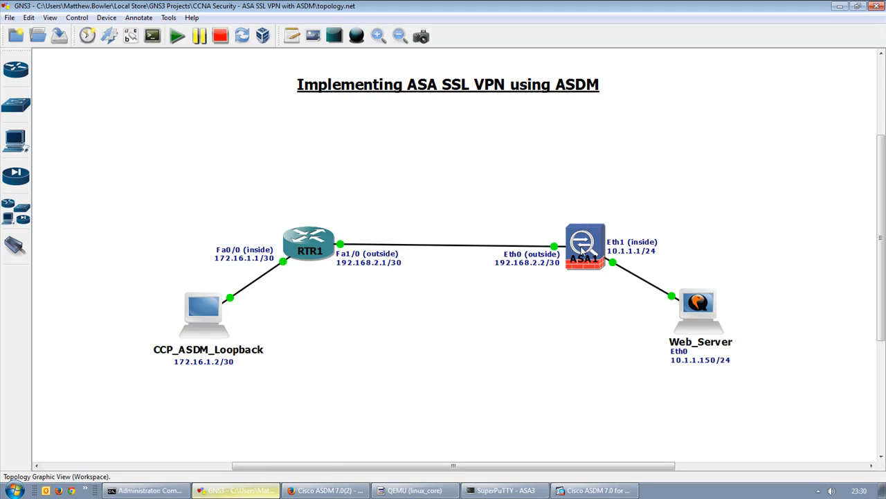
pyautogui.click(596, 491)
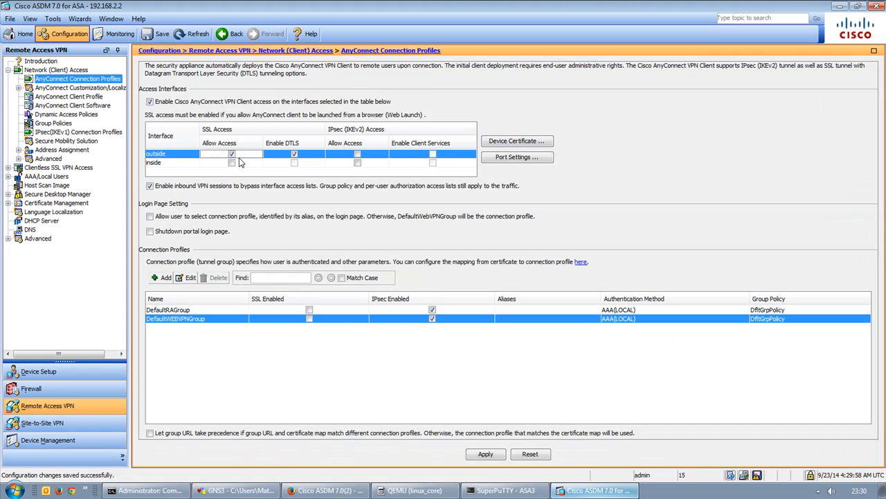
# From Device Certificate settings, open identity certificate management and start adding a certificate.
pyautogui.click(516, 143)
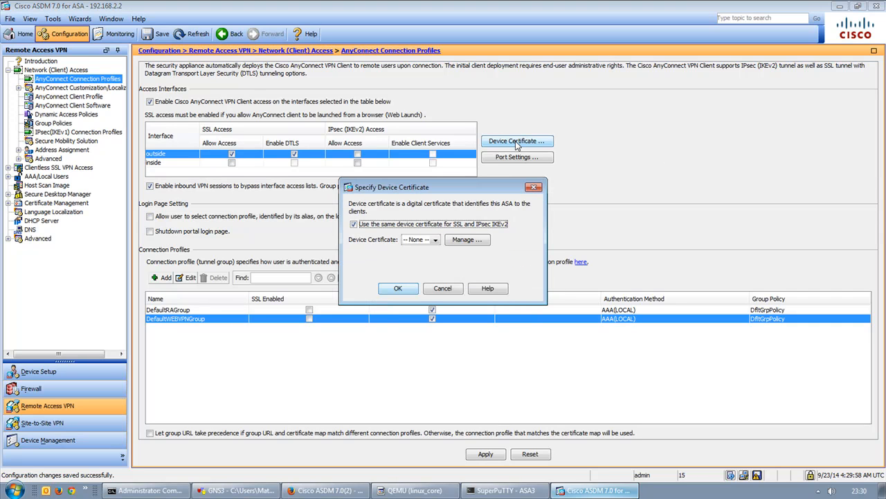
pyautogui.click(423, 239)
pyautogui.click(422, 245)
pyautogui.click(467, 242)
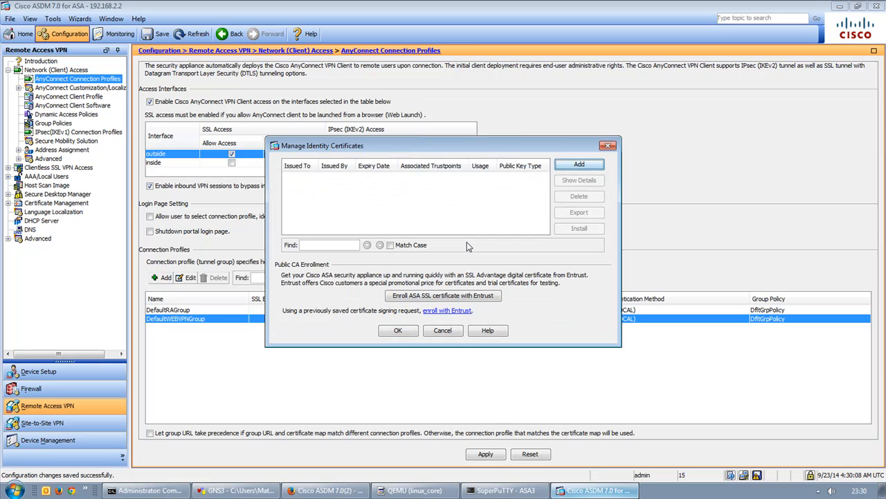
pyautogui.click(573, 165)
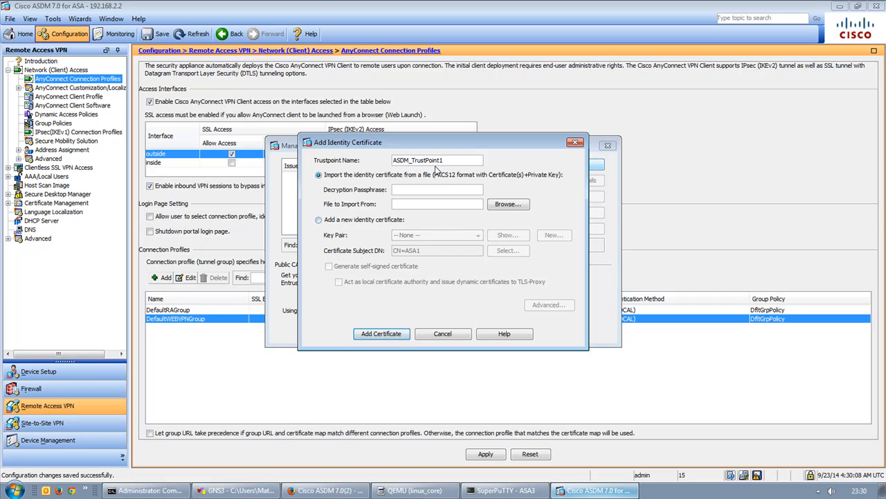
# Choose a new self-signed identity certificate acting as local CA and start a custom-named key pair.
pyautogui.click(360, 221)
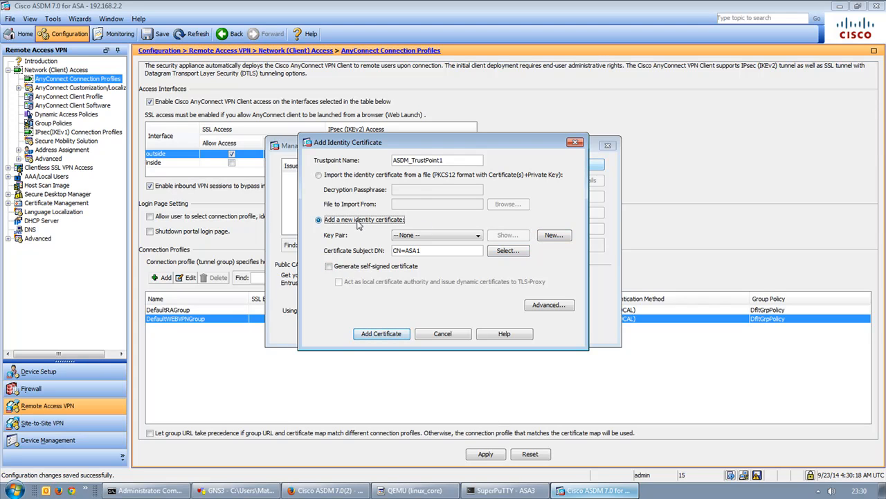
pyautogui.click(377, 269)
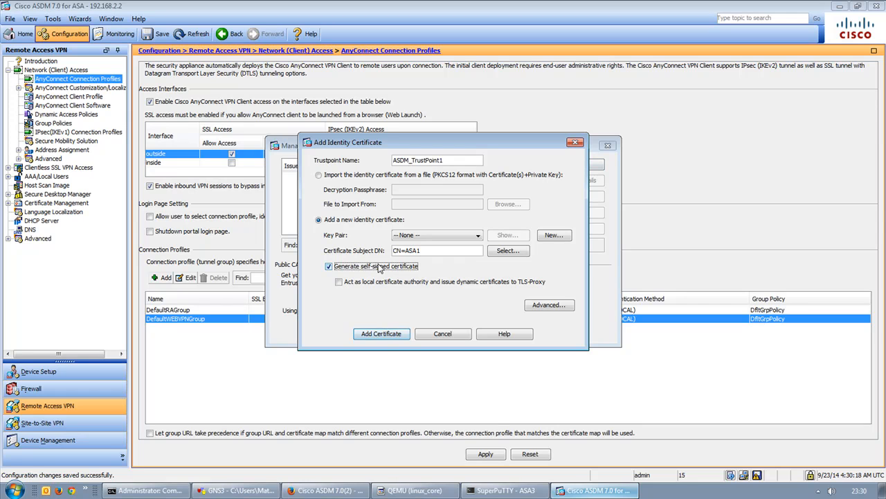
pyautogui.click(384, 284)
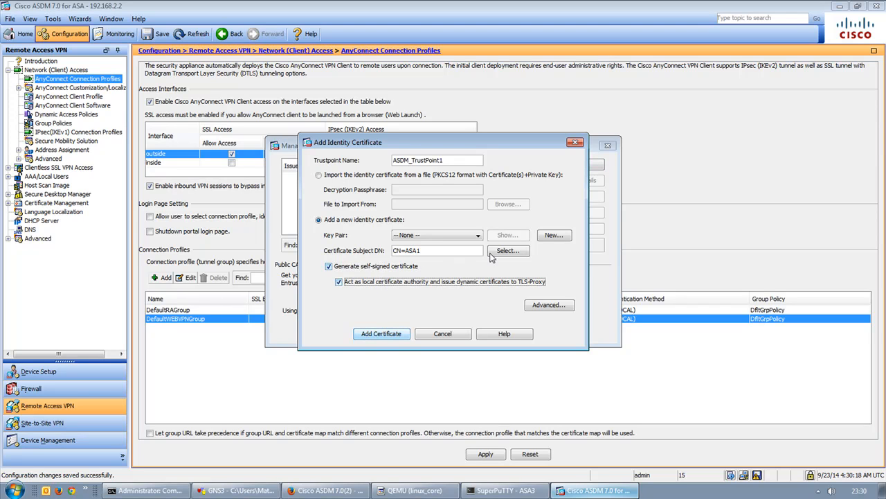
pyautogui.click(476, 236)
pyautogui.click(476, 236)
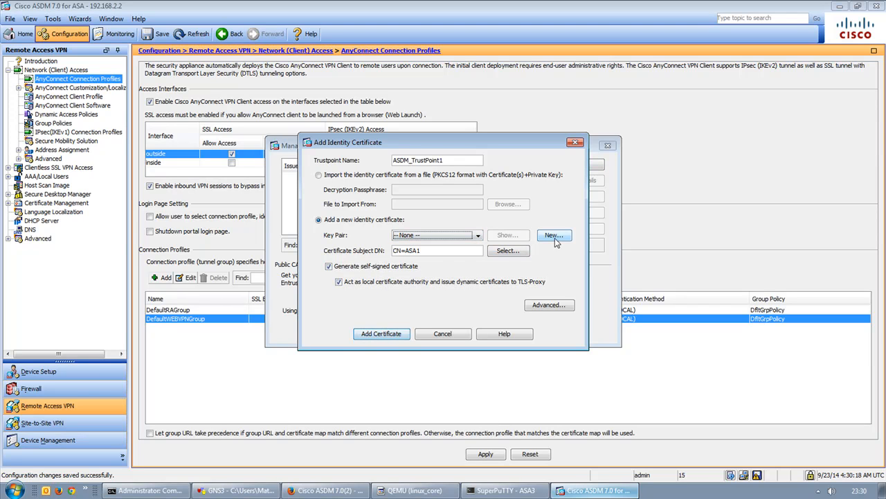
pyautogui.click(558, 235)
pyautogui.click(416, 228)
# Generate the key pair SSL-VPN-KEY and send it to the ASA.
pyautogui.click(518, 227)
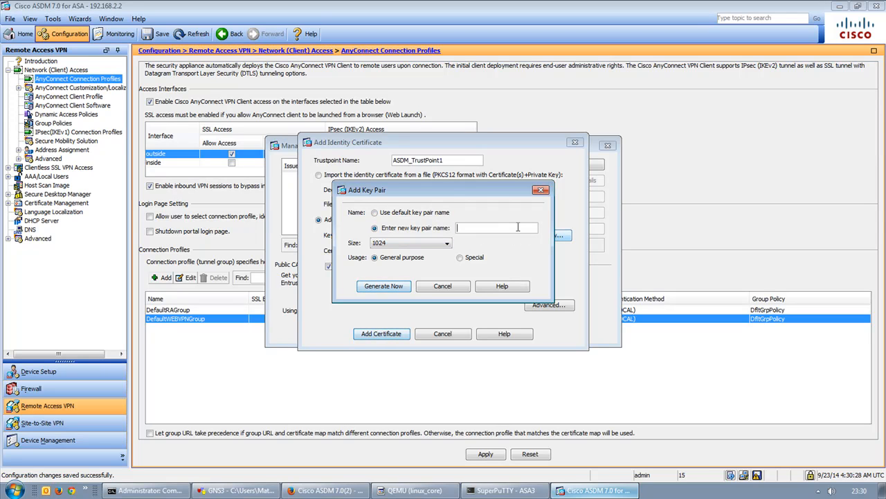
pyautogui.write('L-VPN-KEY')
pyautogui.click(372, 290)
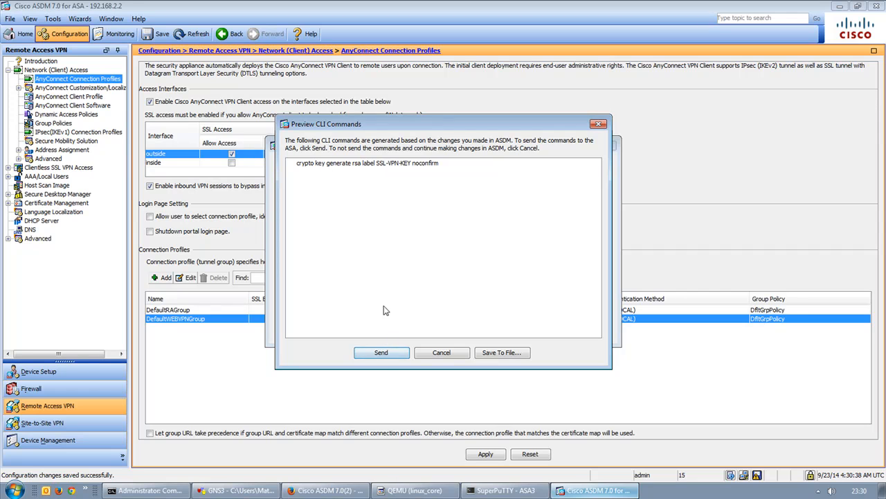
pyautogui.click(381, 353)
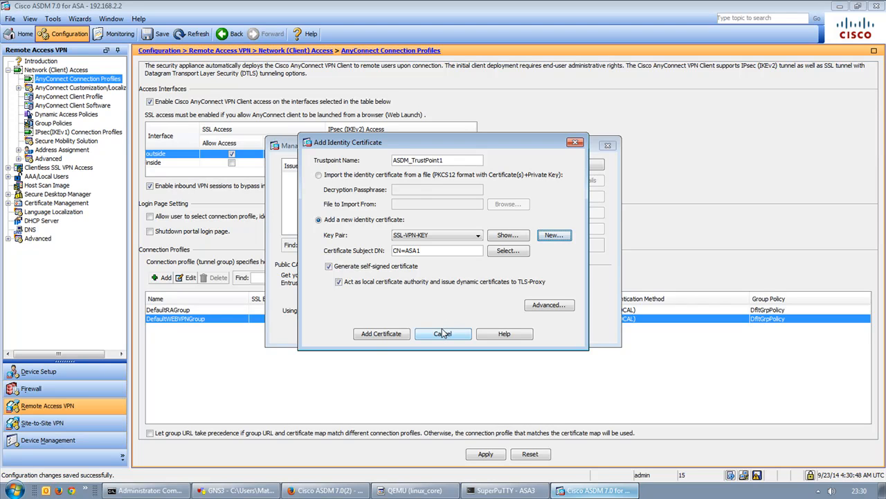
# Review the CN=ASA1 subject and advanced options, then add the self-signed identity certificate.
pyautogui.click(498, 252)
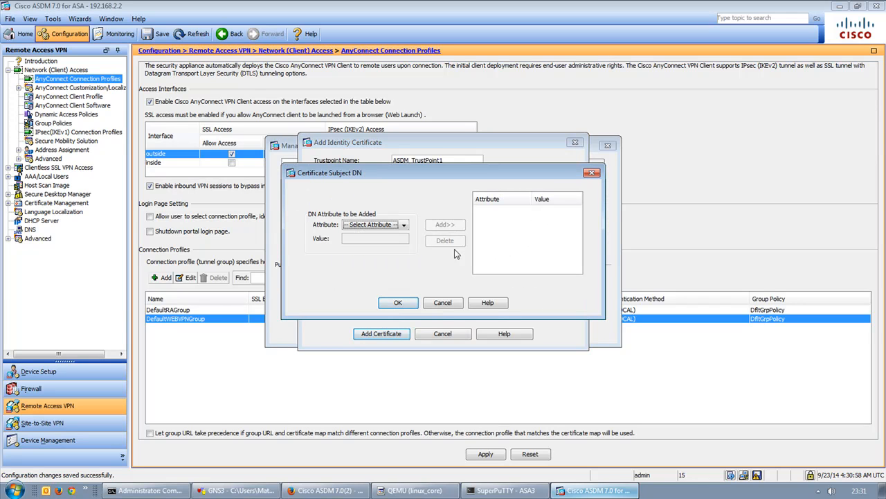
pyautogui.click(443, 302)
pyautogui.moveTo(441, 253); pyautogui.dragTo(369, 256)
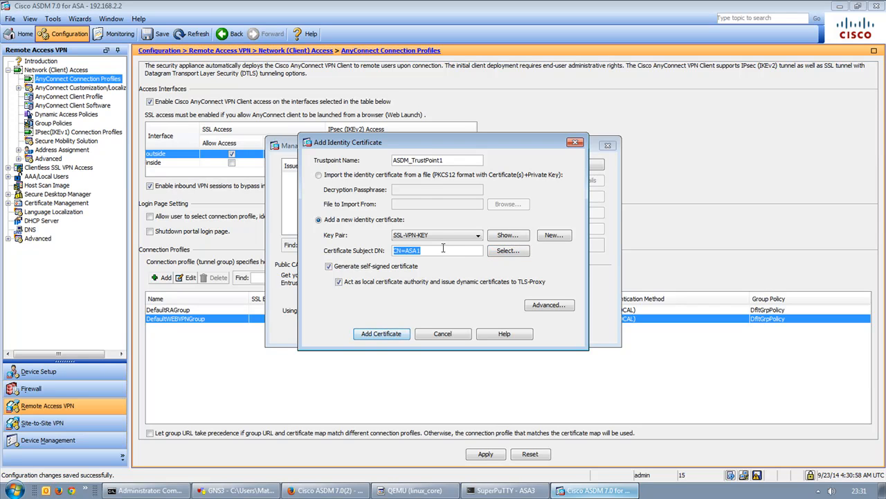
pyautogui.click(538, 309)
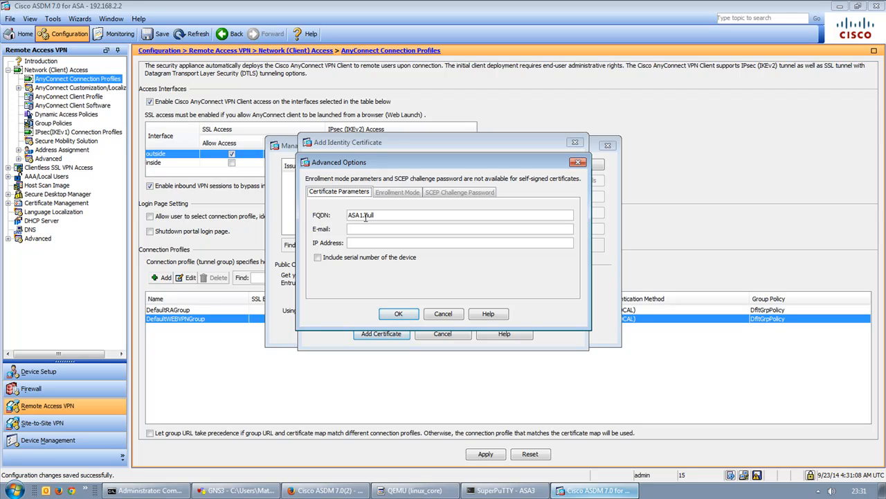
pyautogui.click(398, 313)
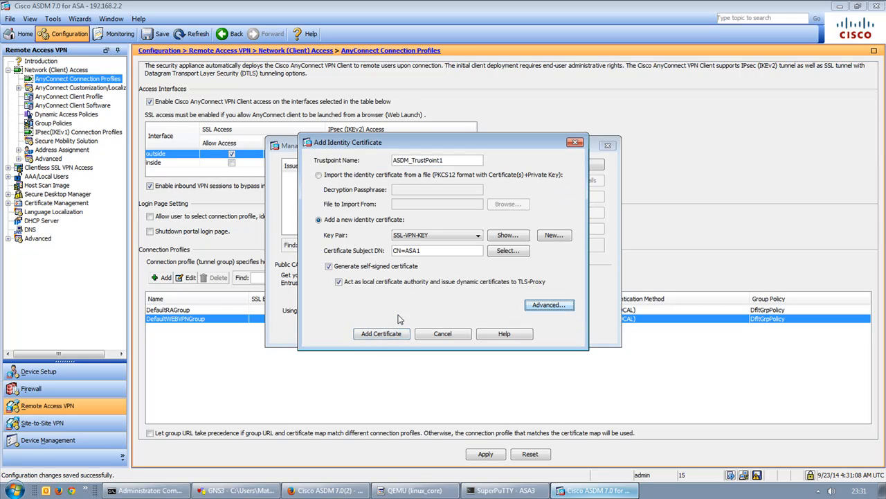
pyautogui.click(395, 336)
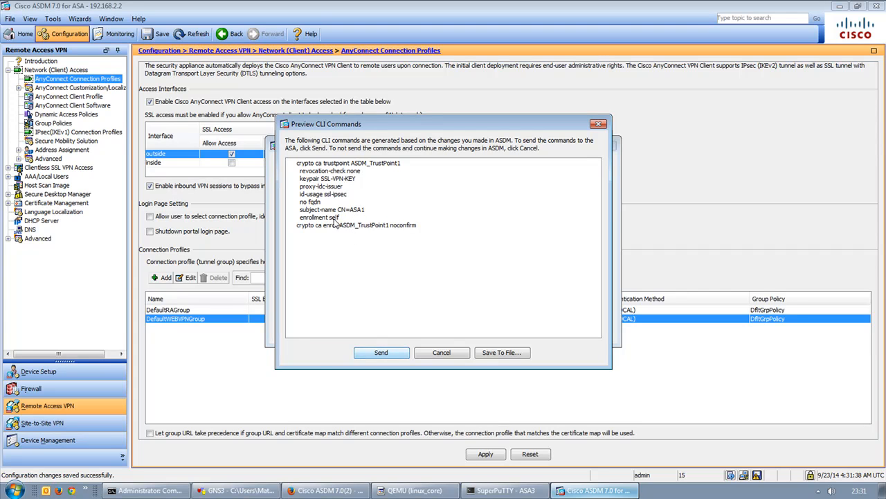
# Send the certificate commands and select ASDM_TrustPoint1 as the device certificate.
pyautogui.click(392, 351)
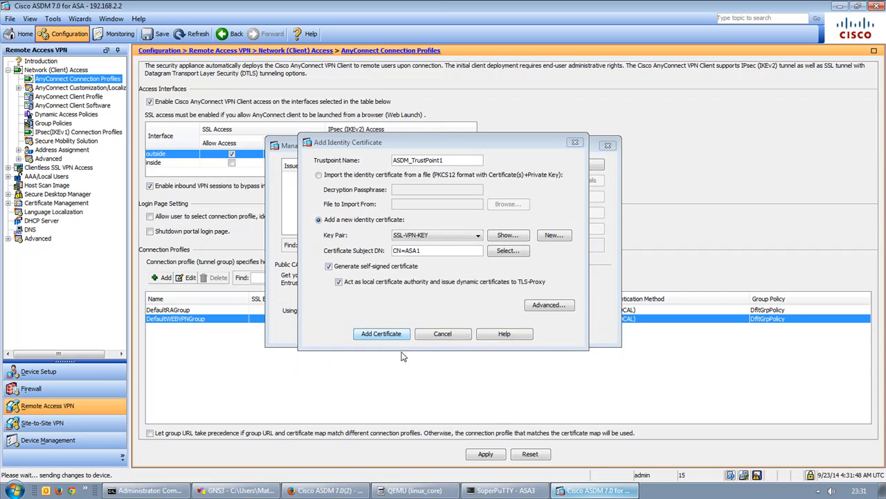
pyautogui.click(448, 280)
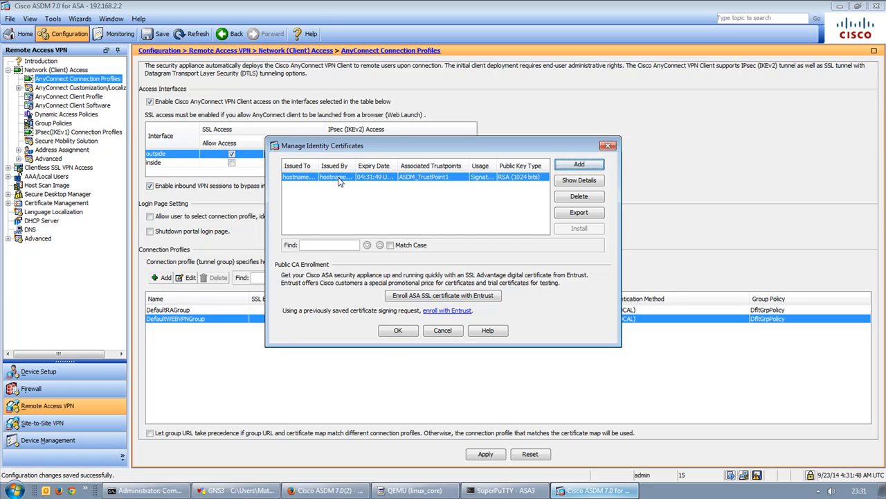
pyautogui.click(310, 179)
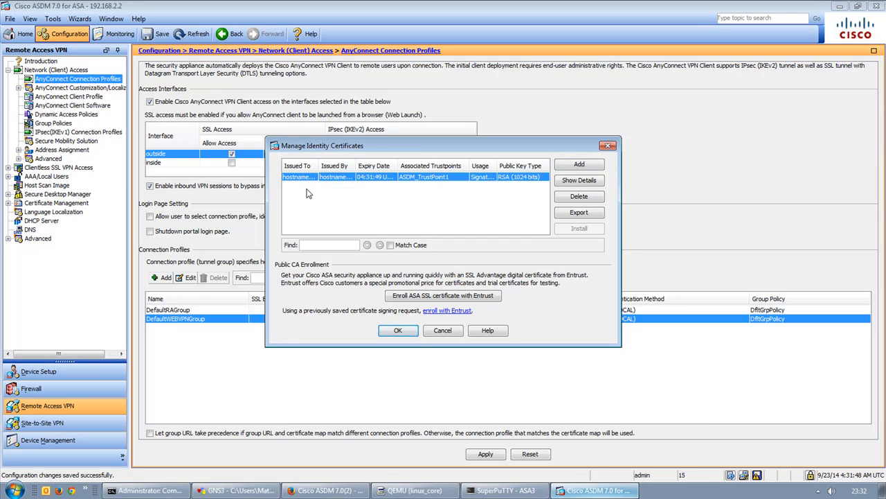
pyautogui.click(399, 330)
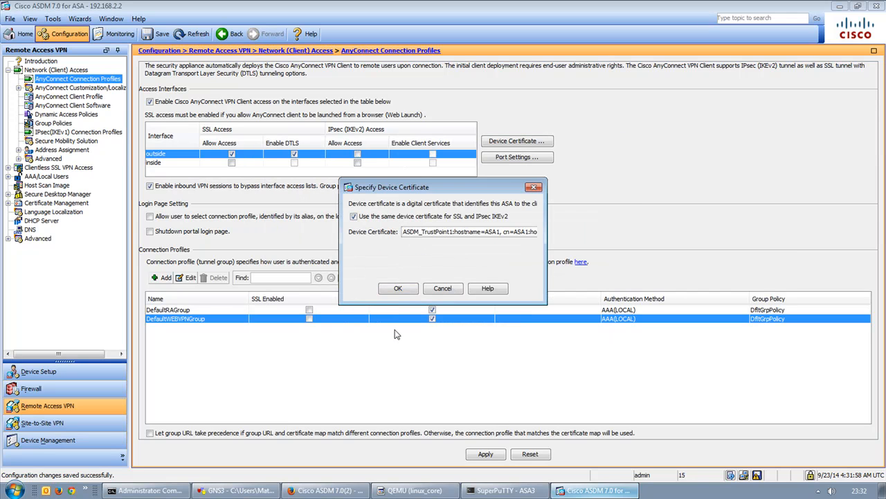
# Accept the device certificate, then switch DefaultRAGroup and DefaultWEBVPNGroup from IPsec to SSL, confirming warnings.
pyautogui.click(395, 292)
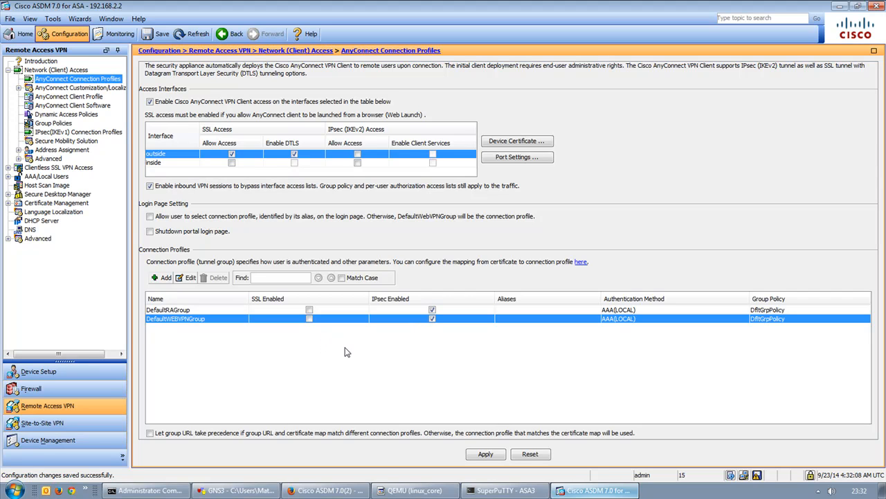
pyautogui.click(430, 310)
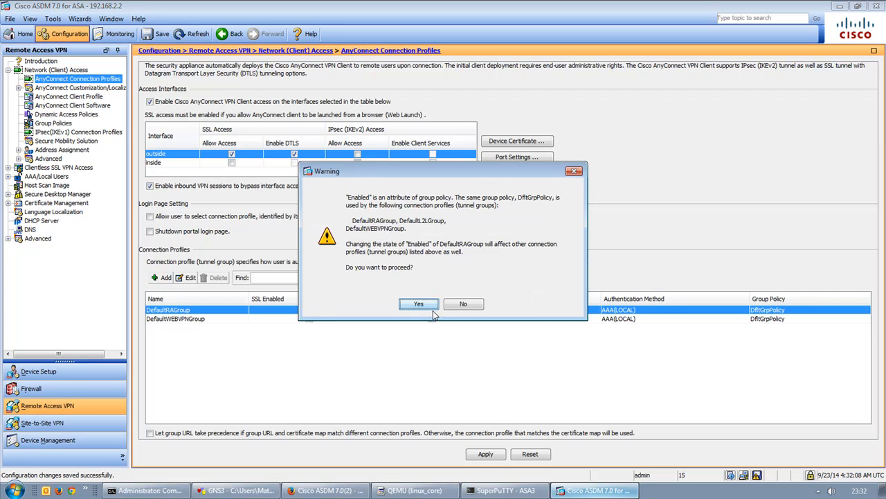
pyautogui.click(424, 303)
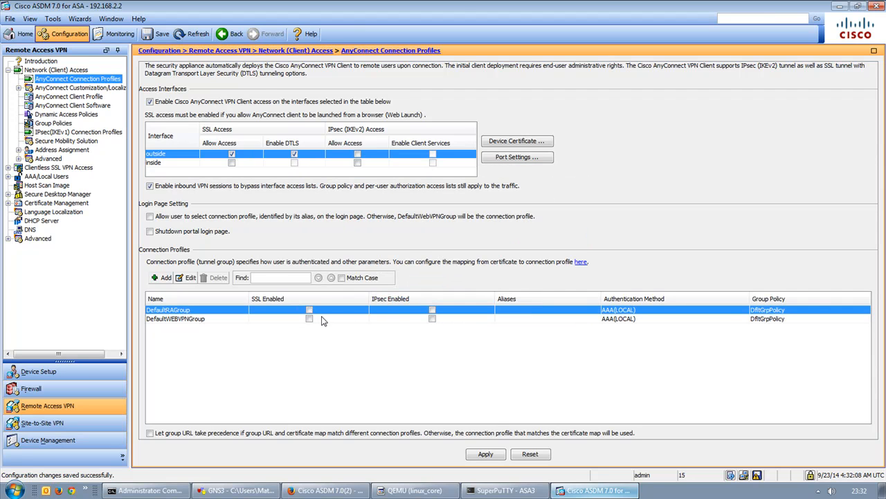
pyautogui.click(309, 318)
pyautogui.click(420, 303)
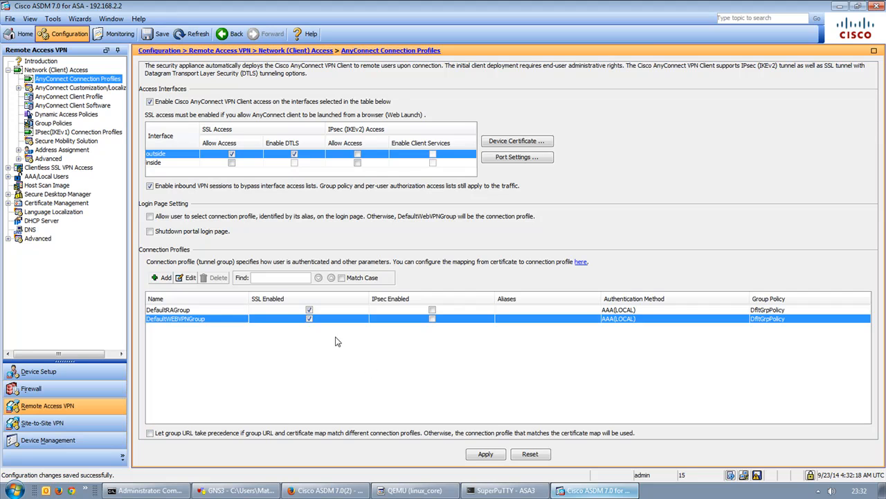
# Open DefaultWEBVPNGroup for editing after checking the ASA1–Web_Server link in GNS3.
pyautogui.click(188, 277)
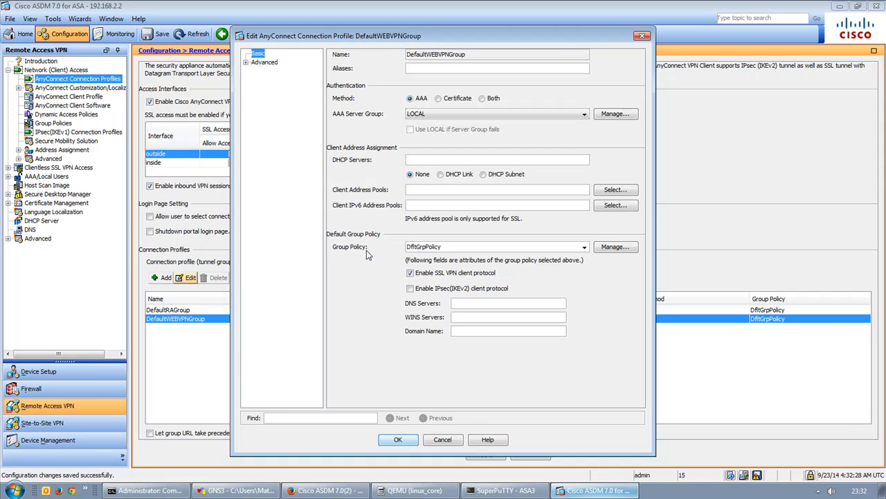
pyautogui.click(235, 490)
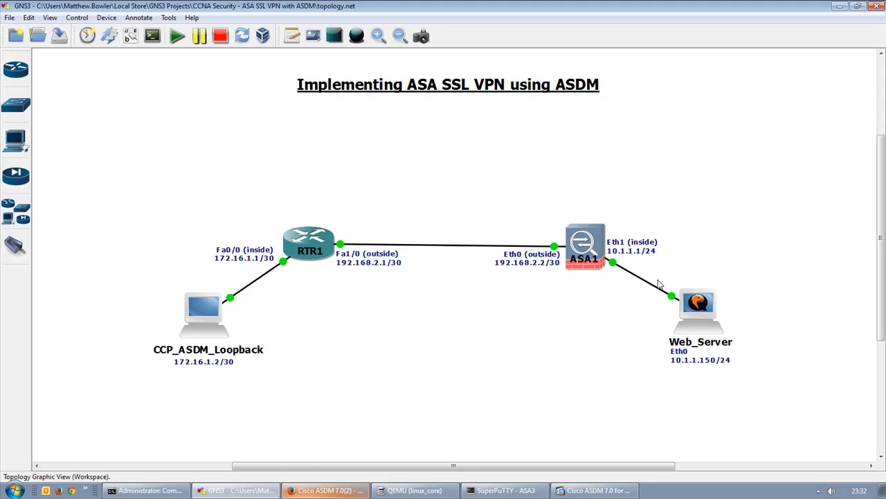
pyautogui.moveTo(614, 226); pyautogui.dragTo(773, 401)
pyautogui.click(773, 401)
pyautogui.click(596, 490)
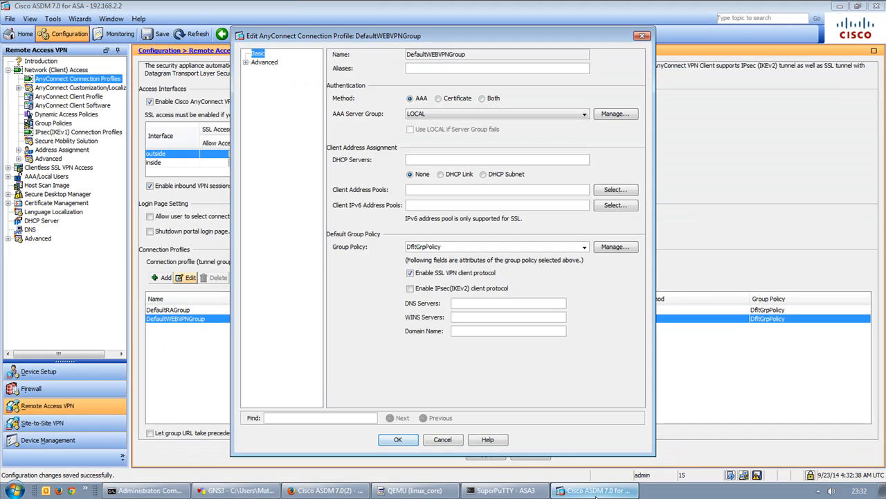
# Create the address pool SSL-VPN-POOL covering 10.1.1.20–10.1.1.29 and assign it to the profile.
pyautogui.click(613, 191)
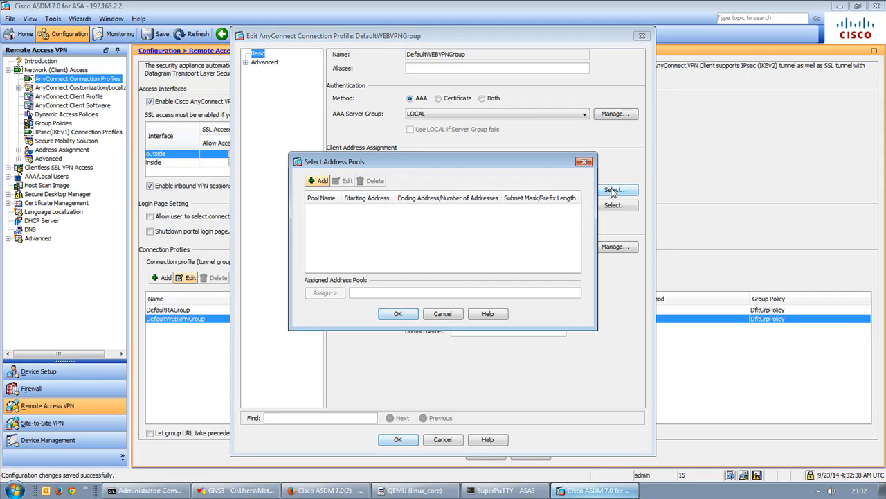
pyautogui.click(319, 181)
pyautogui.click(444, 225)
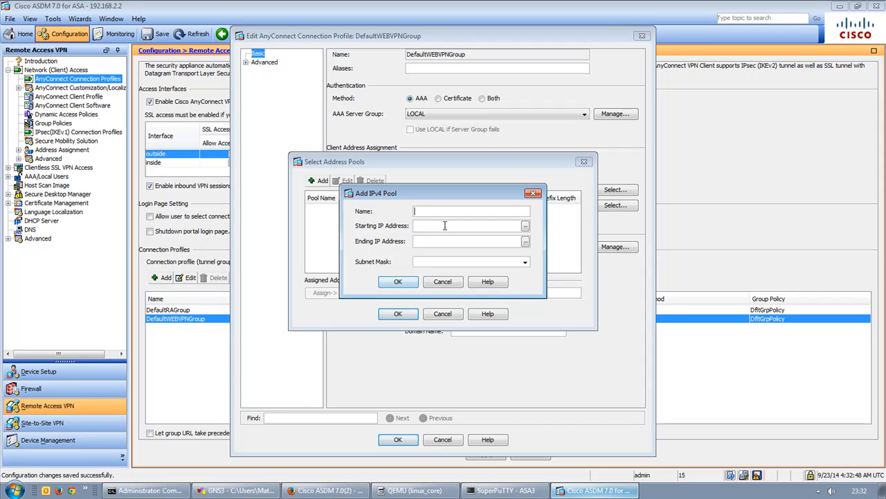
pyautogui.write('SSL-VPN-POOL')
pyautogui.hotkey('ctrl', 'a')
pyautogui.click(445, 225)
pyautogui.click(398, 282)
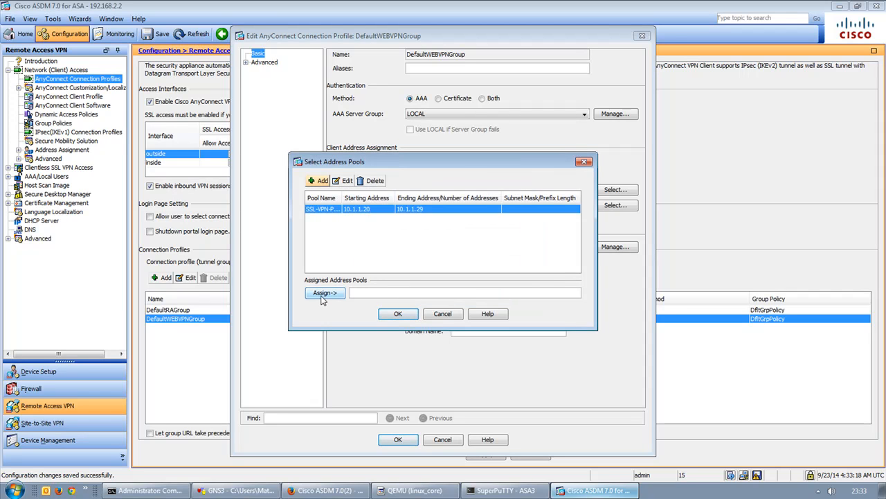
pyautogui.click(323, 293)
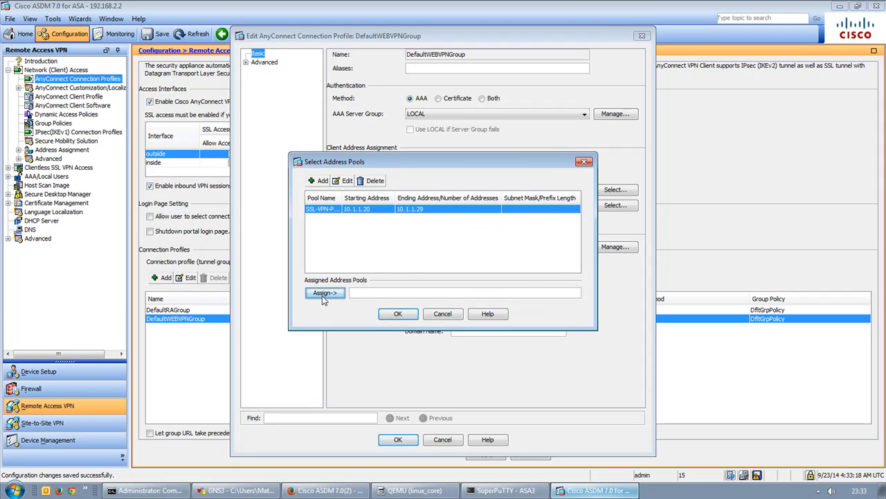
# Set SSL-VPN-POOL's mask to 255.255.255.0 and confirm it as the client address pool.
pyautogui.doubleClick(324, 214)
pyautogui.click(439, 279)
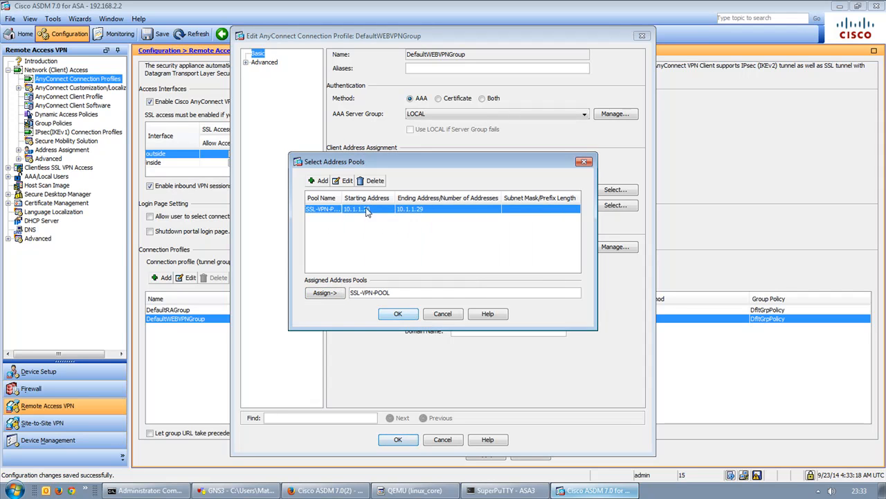
pyautogui.click(344, 180)
pyautogui.click(526, 260)
pyautogui.click(450, 281)
pyautogui.click(400, 280)
pyautogui.click(400, 317)
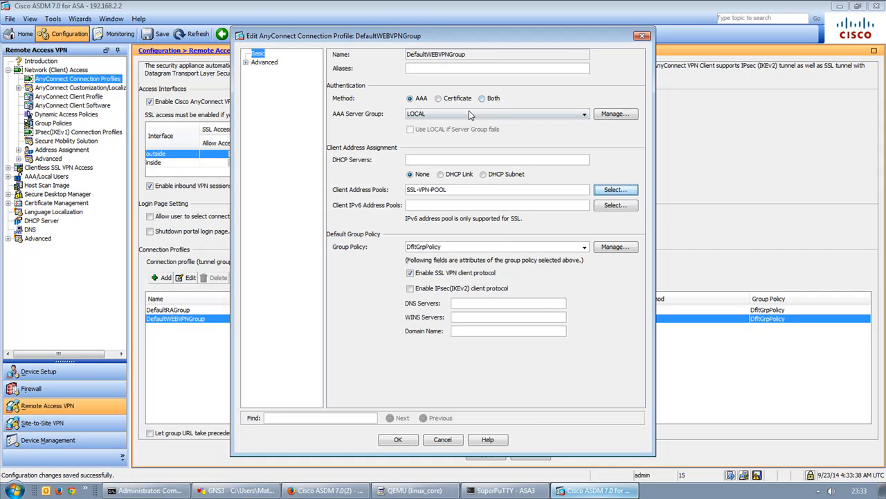
pyautogui.click(428, 115)
pyautogui.click(428, 116)
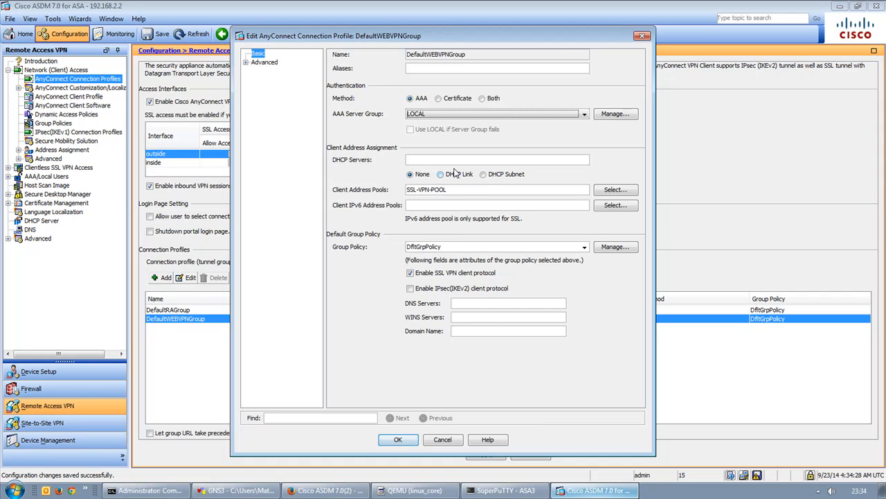
pyautogui.click(246, 63)
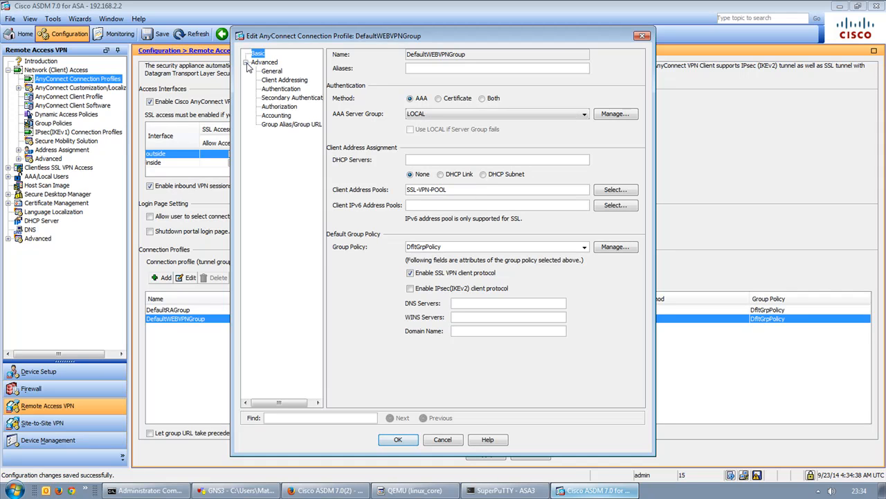
pyautogui.click(268, 73)
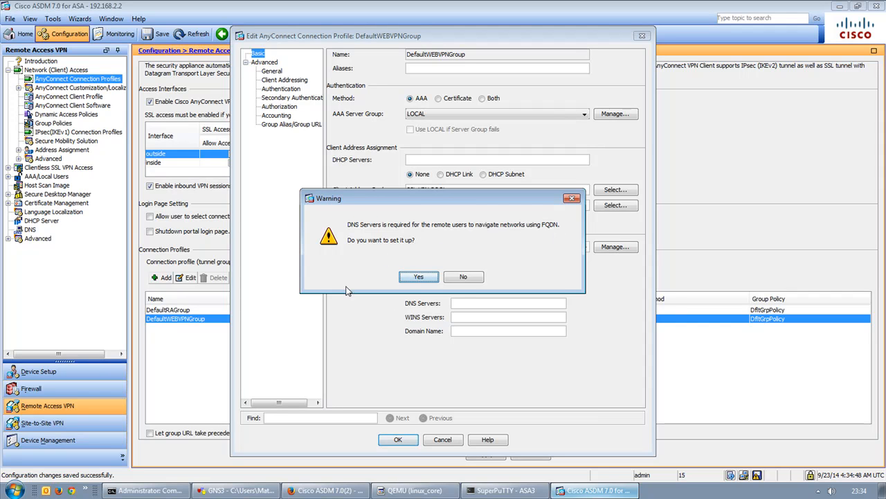
pyautogui.click(461, 277)
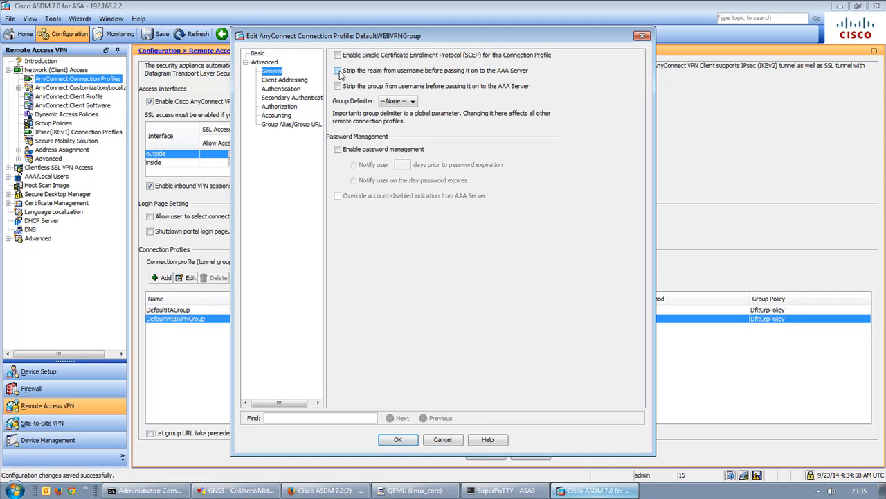
pyautogui.click(285, 81)
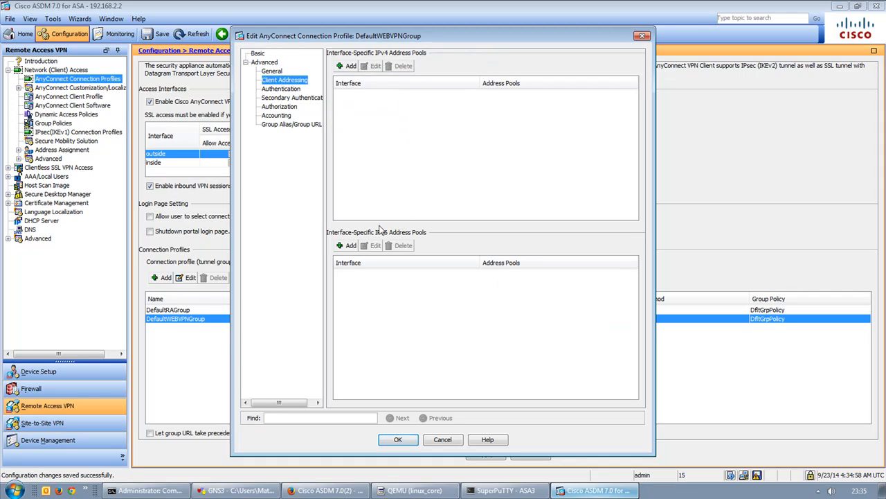
pyautogui.click(284, 90)
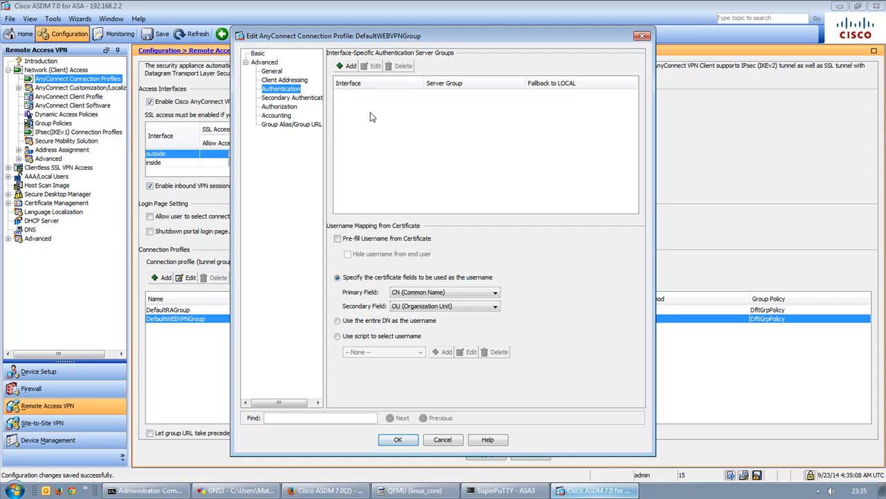
pyautogui.click(291, 98)
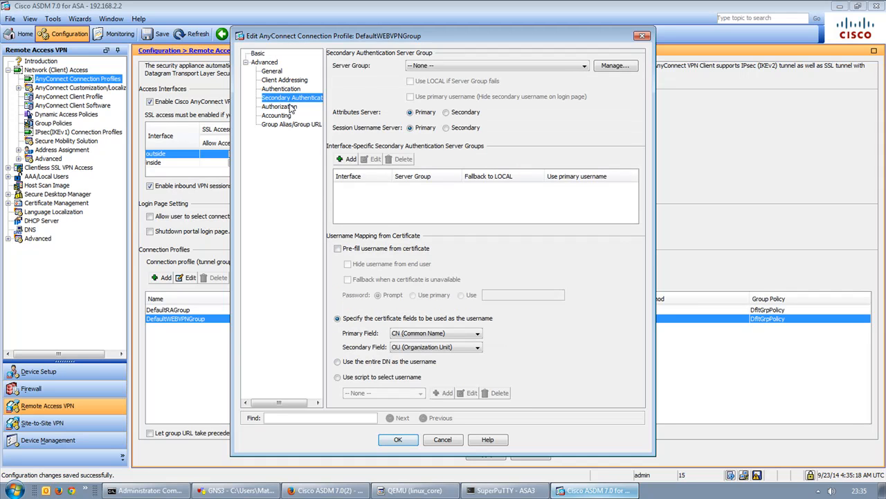
pyautogui.click(284, 108)
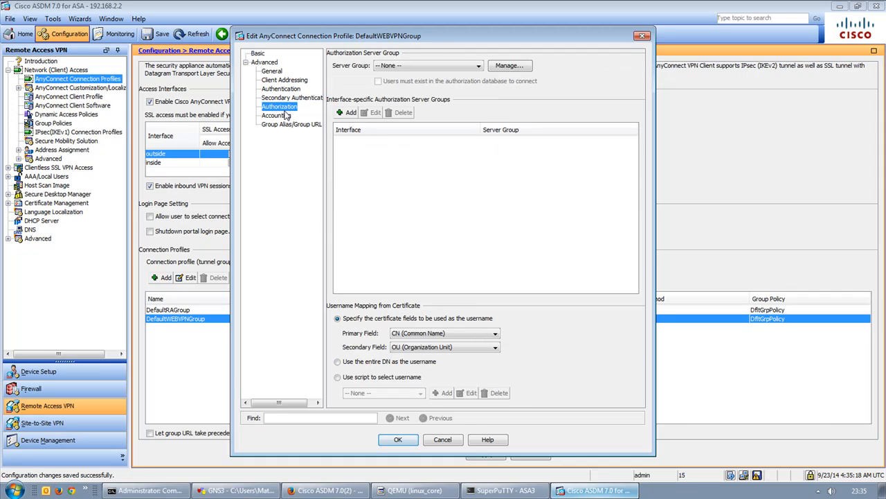
pyautogui.click(281, 116)
pyautogui.click(283, 126)
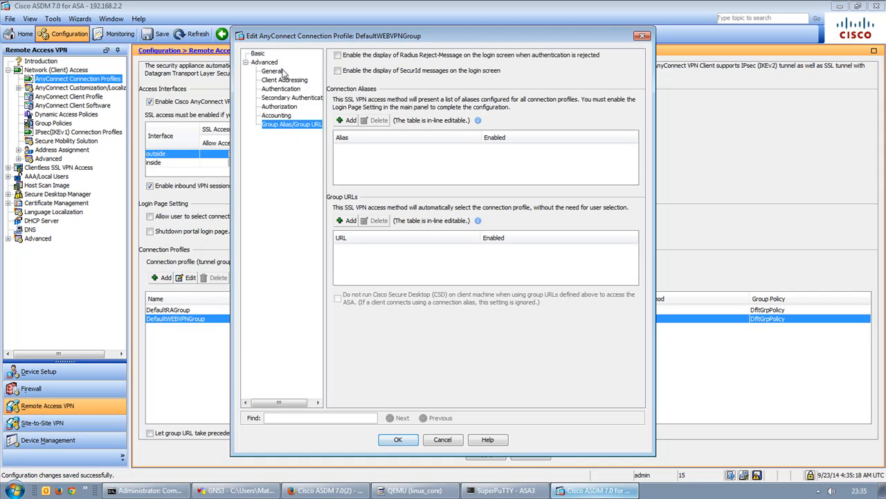
pyautogui.click(257, 54)
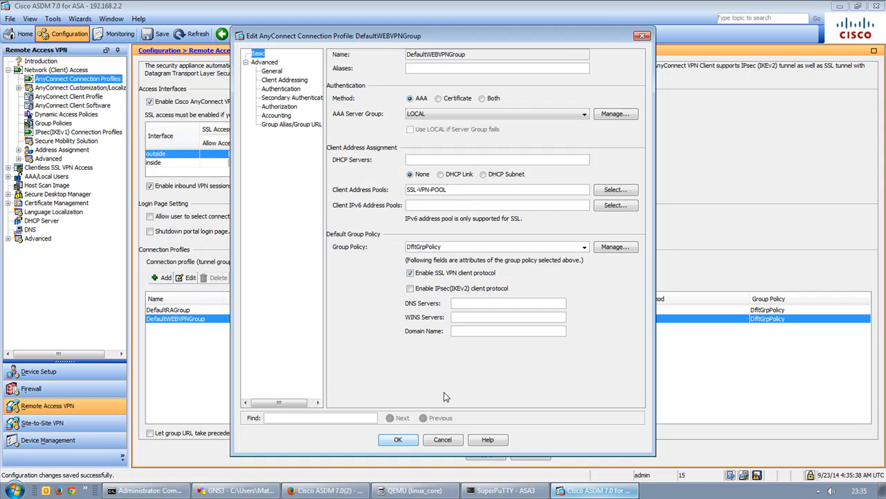
# Save the DefaultWEBVPNGroup edits without DNS servers and apply the pending changes.
pyautogui.click(396, 441)
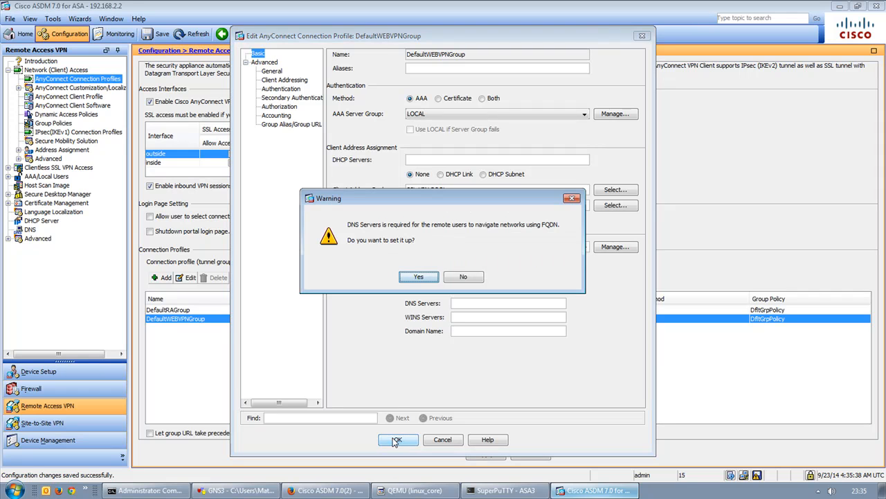
pyautogui.click(458, 279)
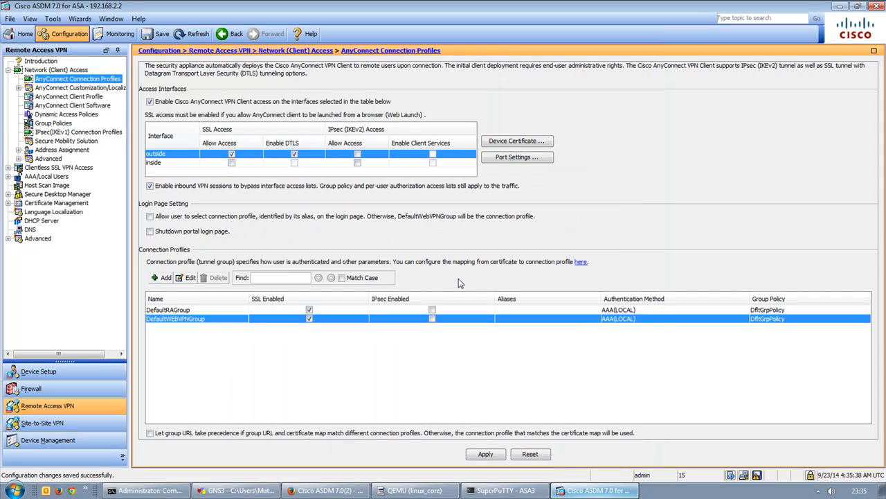
pyautogui.click(484, 454)
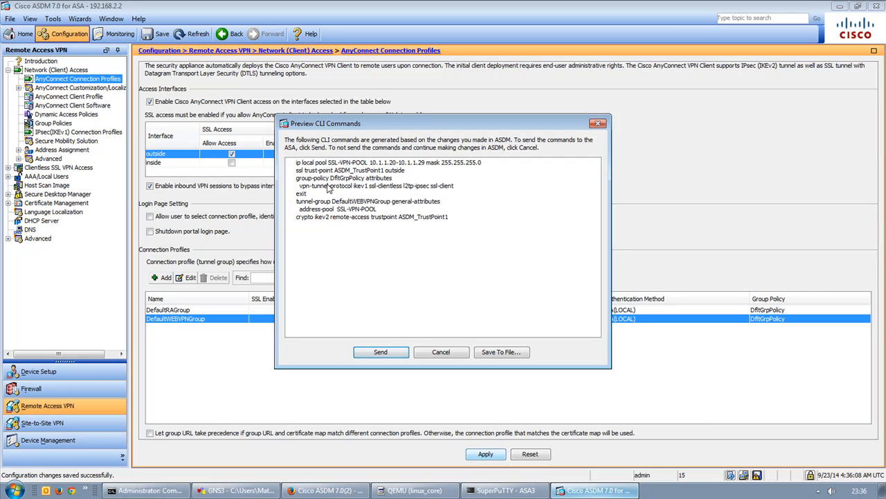
# Review the ip local pool and address-pool SSL-VPN-POOL commands, then send them to the ASA.
pyautogui.moveTo(408, 128); pyautogui.dragTo(435, 148)
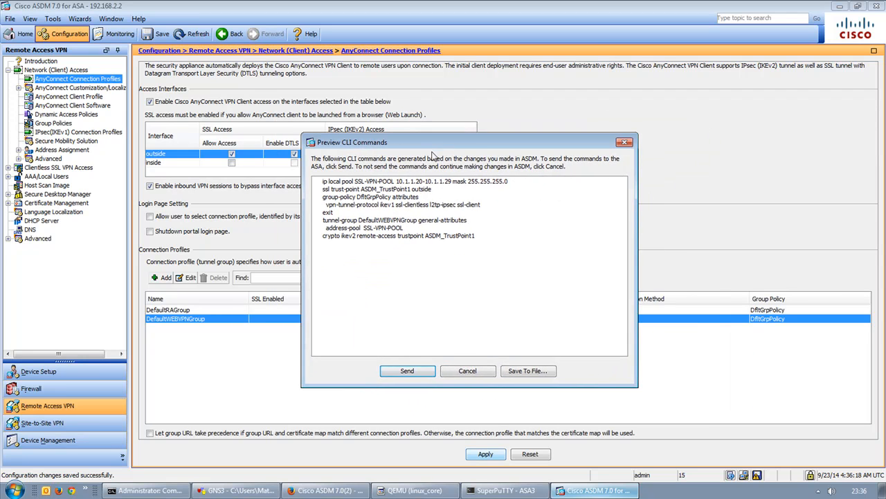
pyautogui.moveTo(356, 206); pyautogui.dragTo(354, 206)
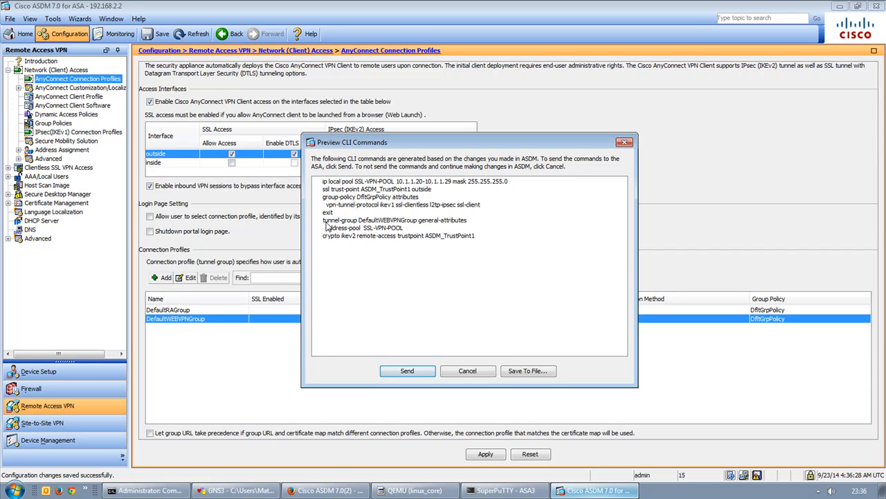
pyautogui.moveTo(323, 220); pyautogui.dragTo(486, 226)
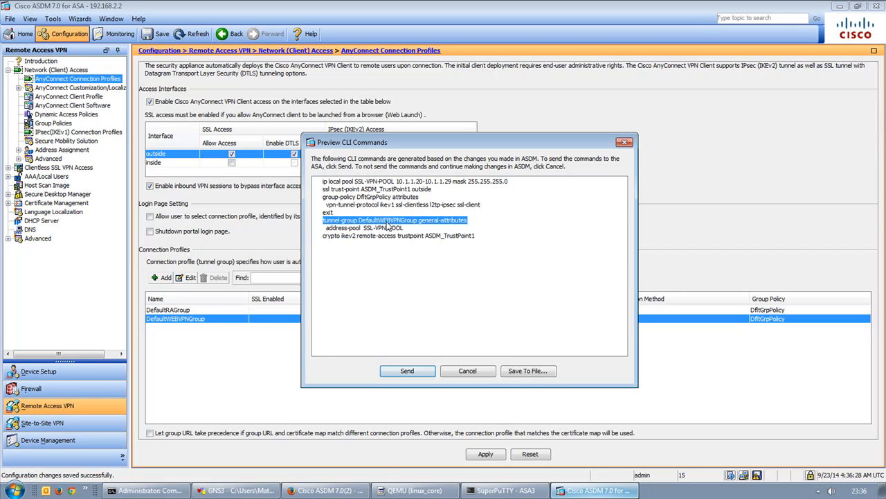
pyautogui.moveTo(325, 229); pyautogui.dragTo(419, 231)
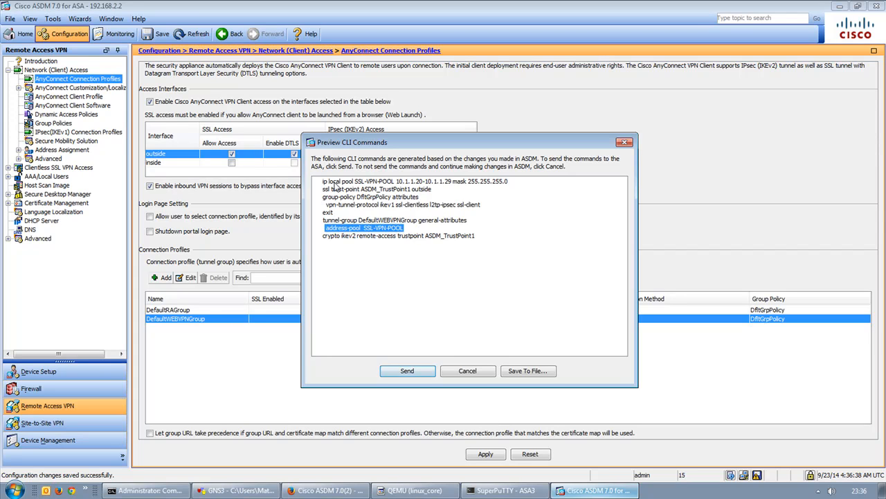
pyautogui.moveTo(324, 184); pyautogui.dragTo(522, 188)
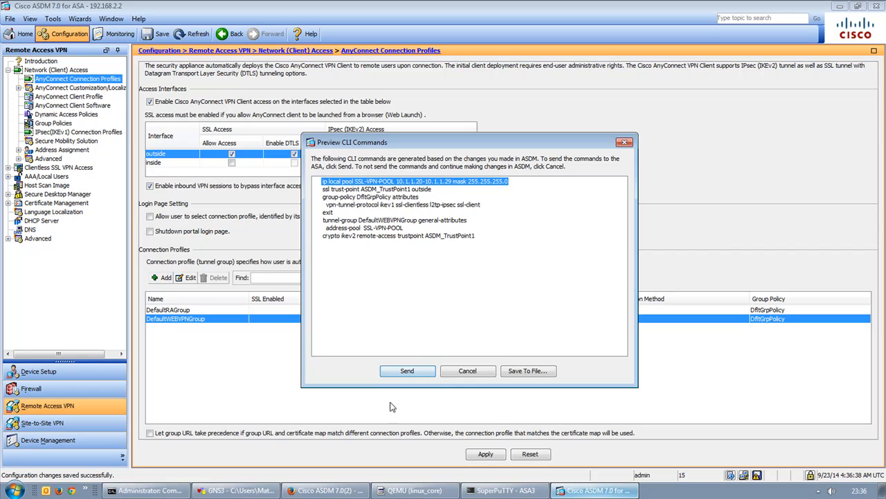
pyautogui.click(407, 371)
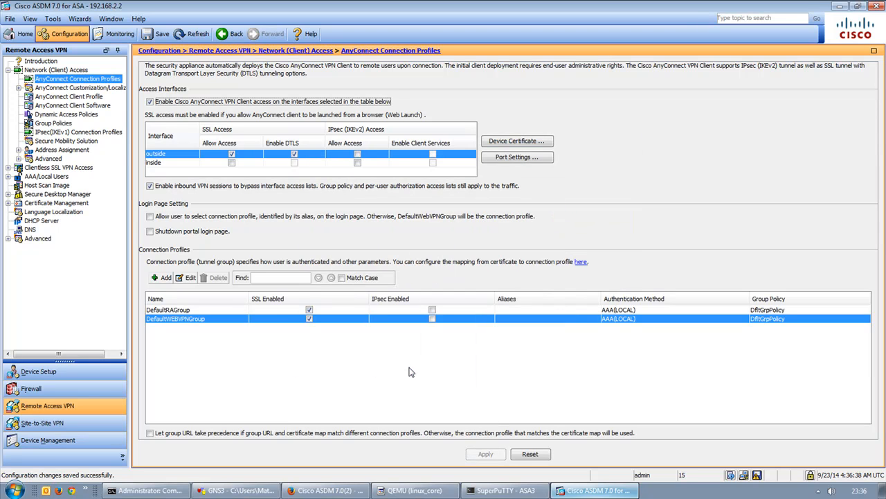
# Restrict DfltGrpPolicy tunneling protocols to Clientless SSL VPN and SSL VPN Client by unchecking L2TP/IPsec and IKEv1.
pyautogui.click(60, 125)
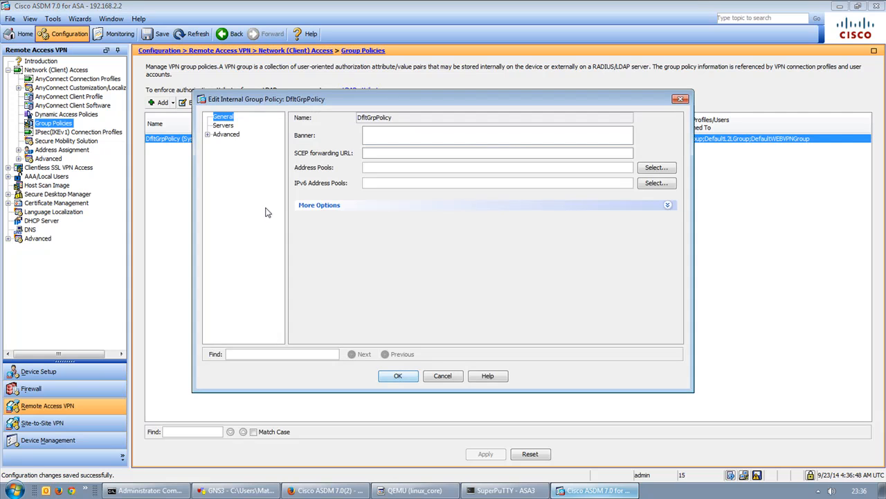
pyautogui.click(327, 206)
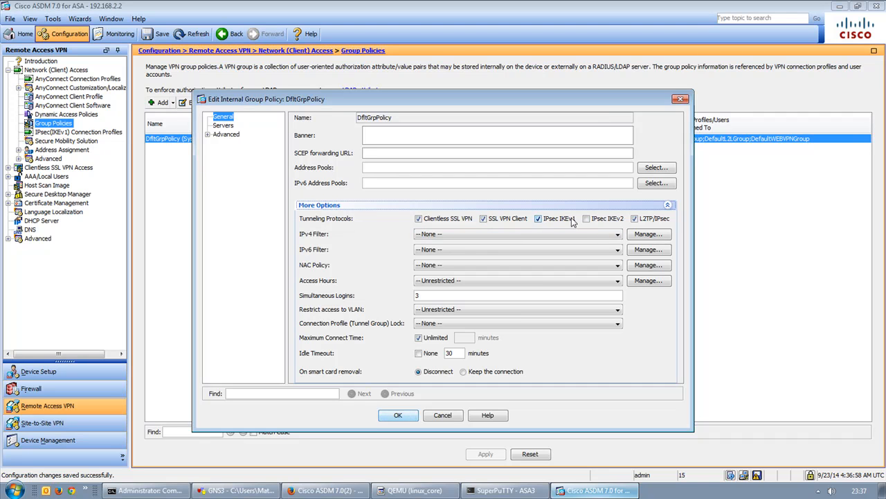
pyautogui.click(655, 222)
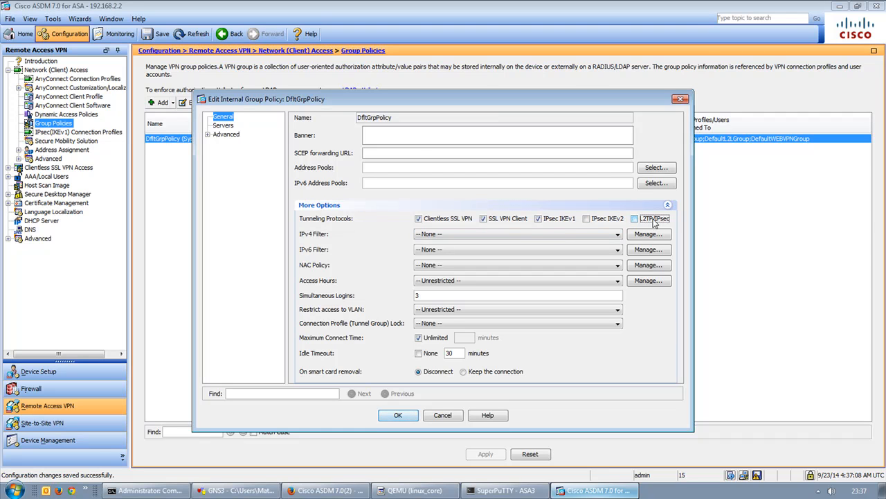
pyautogui.click(560, 223)
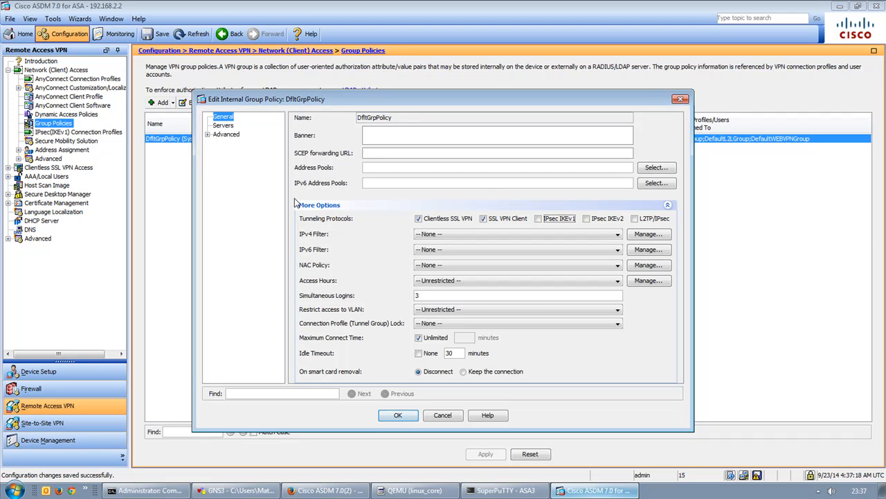
pyautogui.click(401, 416)
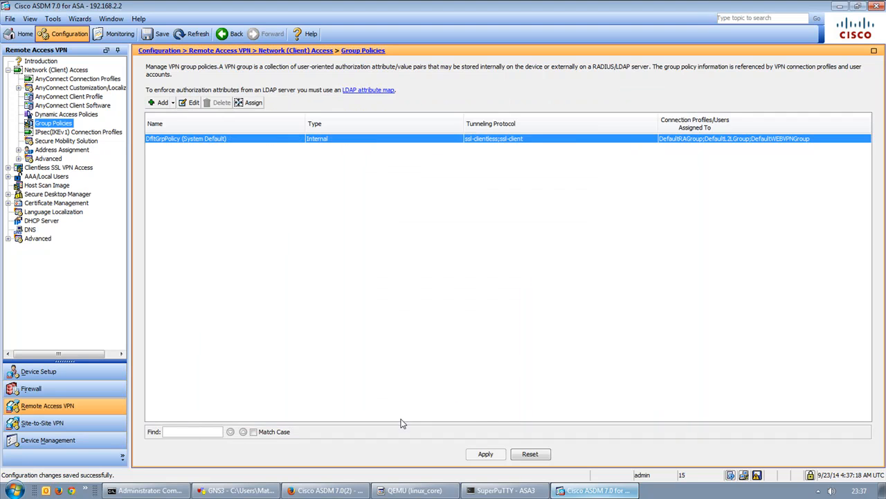
# Apply the policy change, review its vpn-tunnel-protocol ssl-clientless ssl-client command, and send it to the ASA.
pyautogui.click(471, 455)
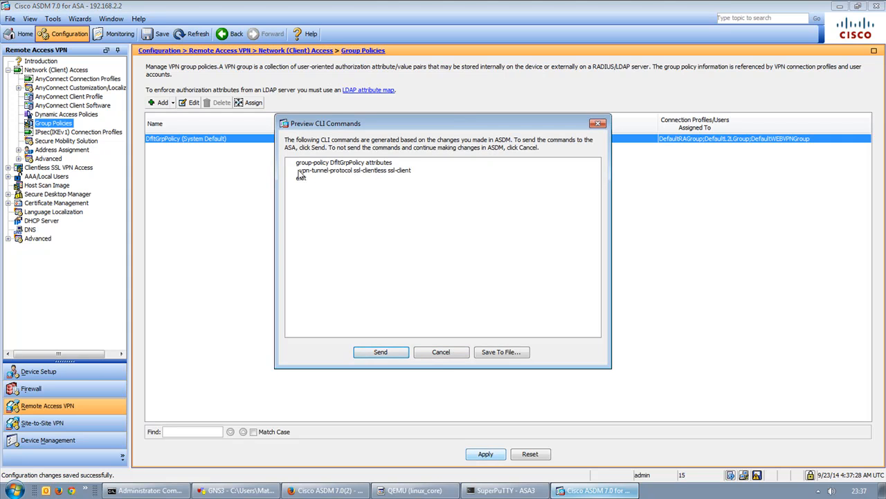
pyautogui.moveTo(299, 173); pyautogui.dragTo(411, 173)
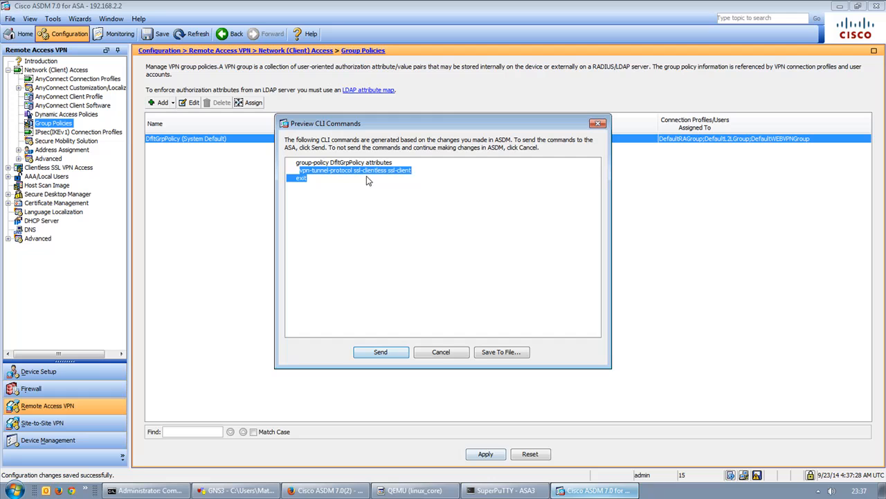
pyautogui.click(441, 172)
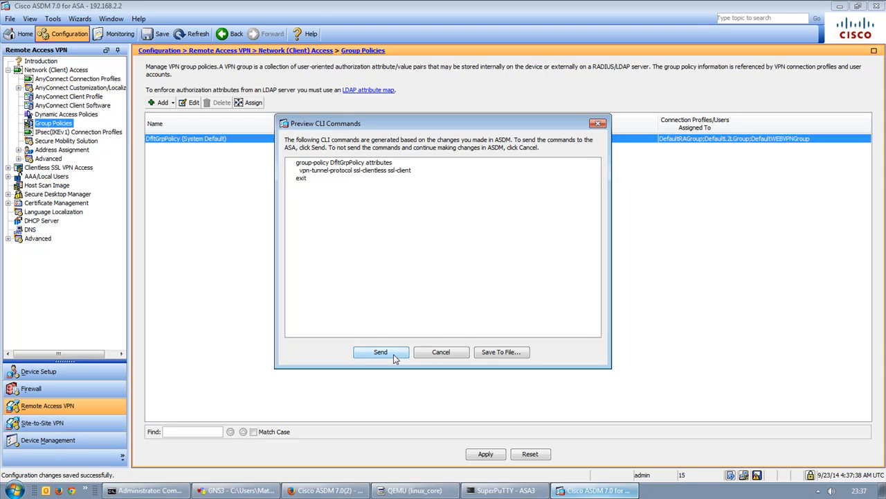
pyautogui.moveTo(354, 171); pyautogui.dragTo(424, 176)
pyautogui.click(388, 351)
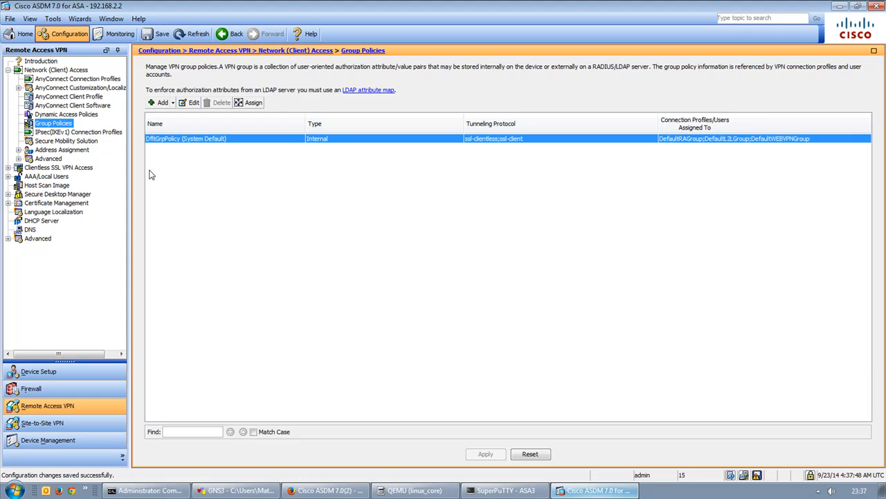
pyautogui.click(8, 168)
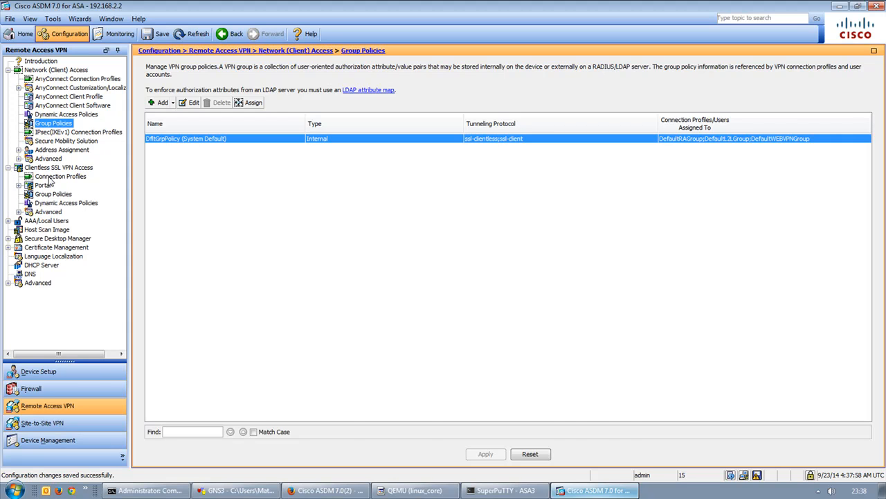
pyautogui.click(51, 177)
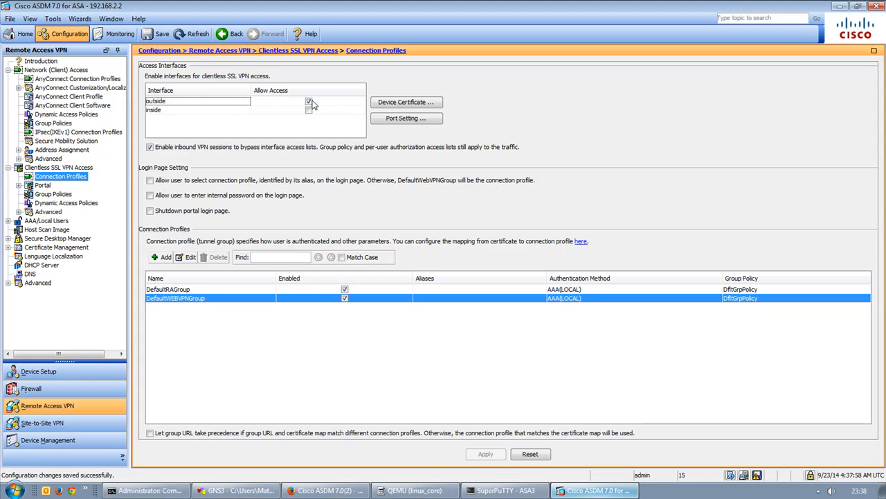
# Confirm clientless SSL VPN uses ASDM_TrustPoint1 as its device certificate, leaving it unchanged.
pyautogui.click(73, 81)
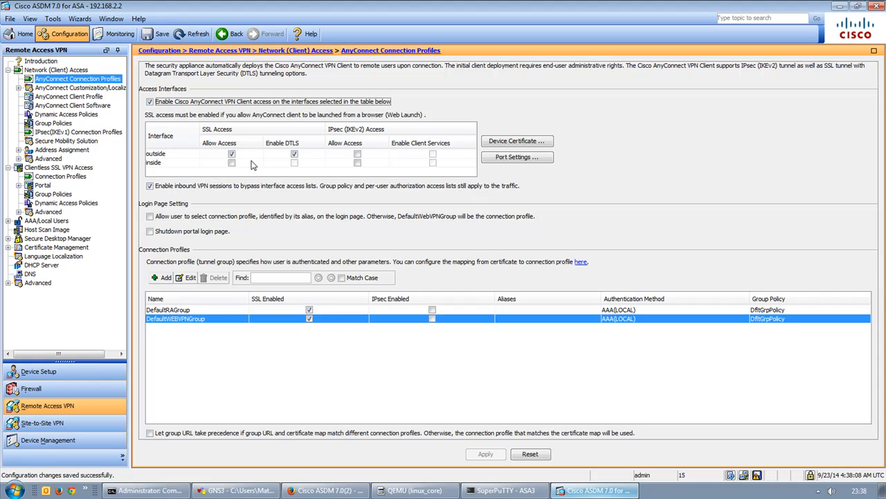
pyautogui.click(45, 178)
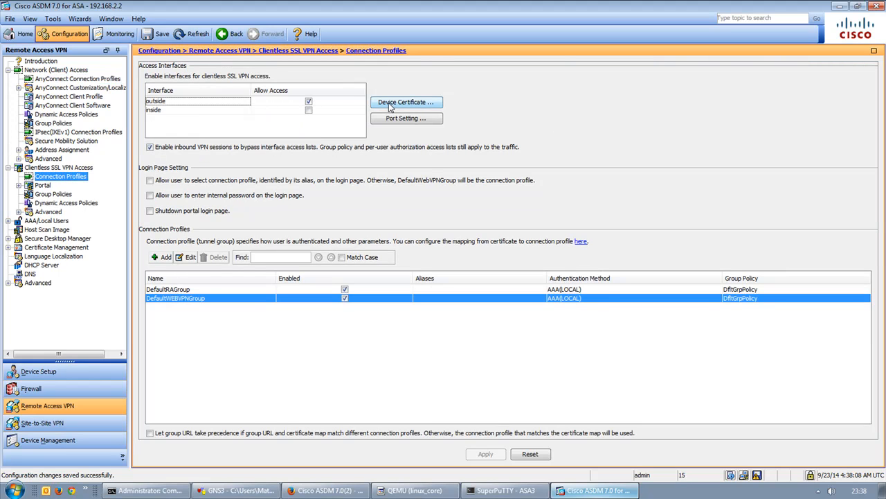
pyautogui.click(403, 103)
pyautogui.click(445, 235)
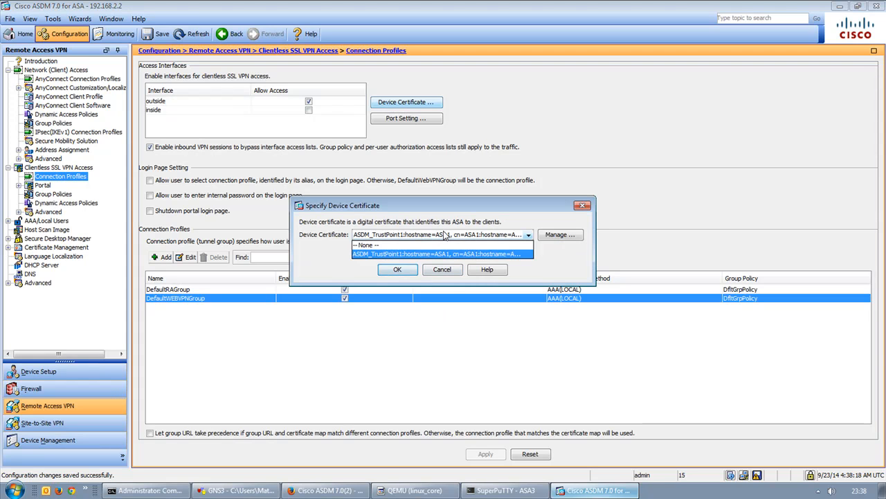
pyautogui.click(445, 234)
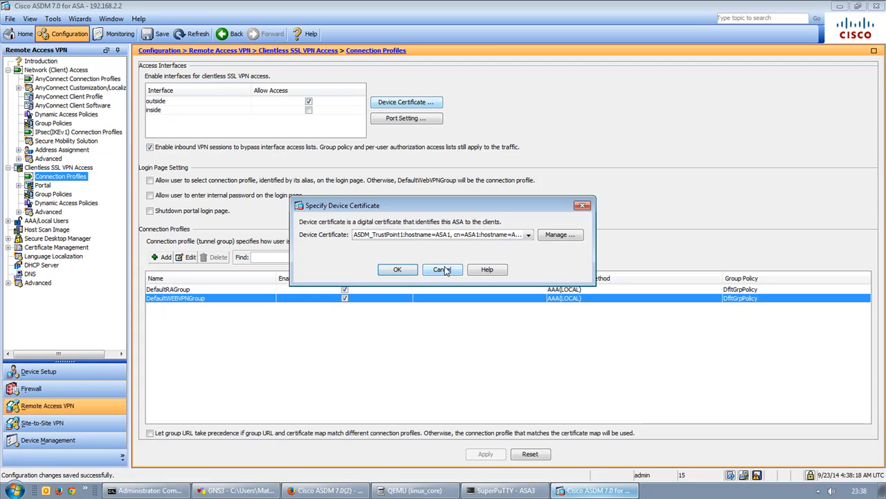
pyautogui.click(442, 270)
pyautogui.click(442, 271)
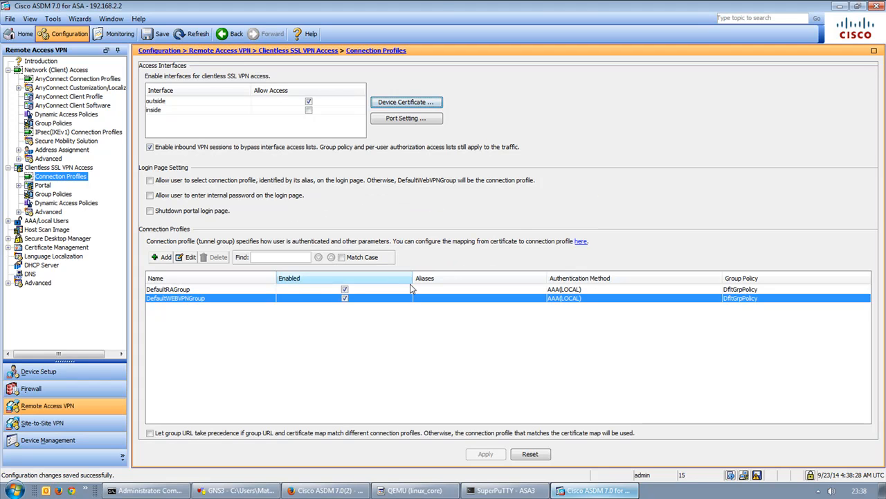
# Verify the clientless HTTPS port remains 443, then open Portal > Customization.
pyautogui.click(436, 124)
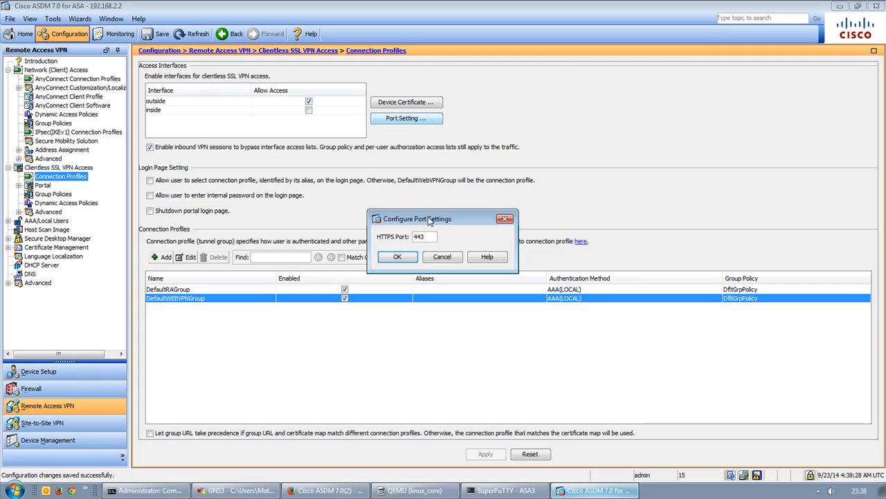
pyautogui.click(443, 257)
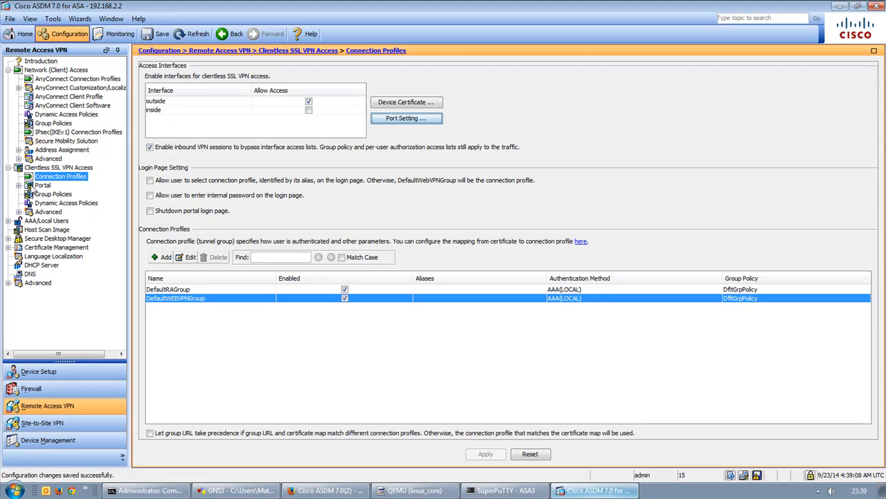
pyautogui.click(18, 186)
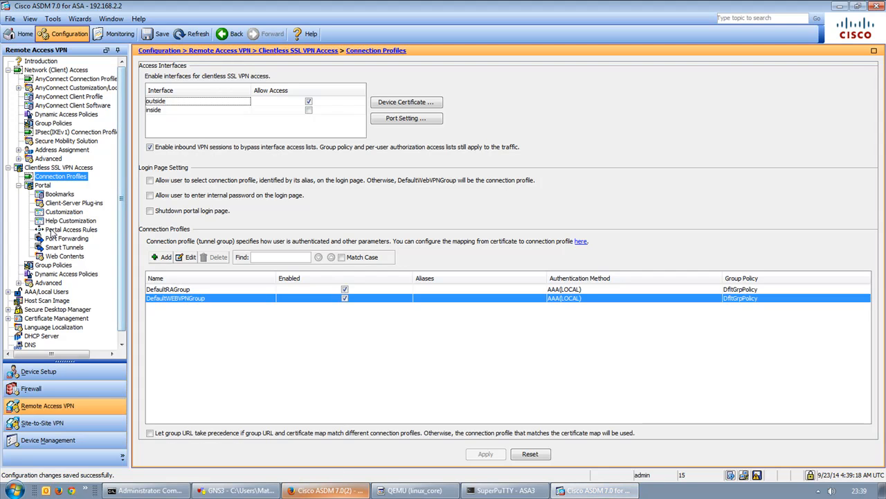
pyautogui.click(64, 212)
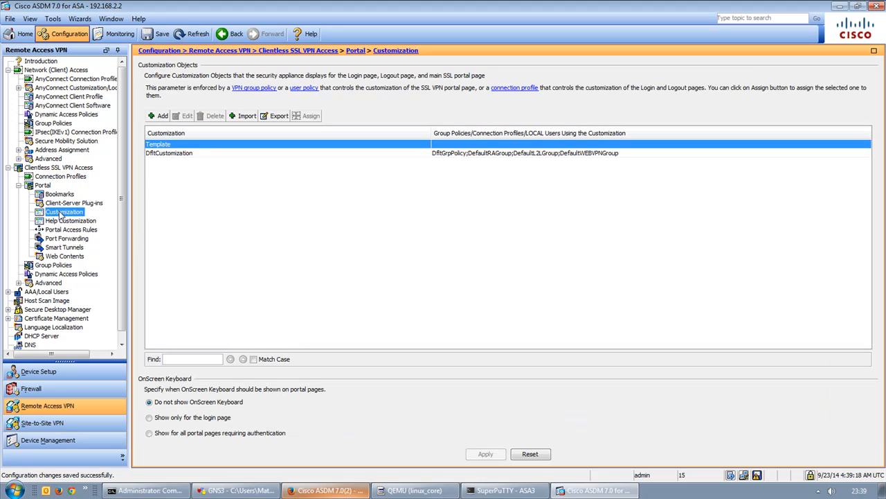
# Select the DfltCustomization object and open it in the customization editor.
pyautogui.click(163, 154)
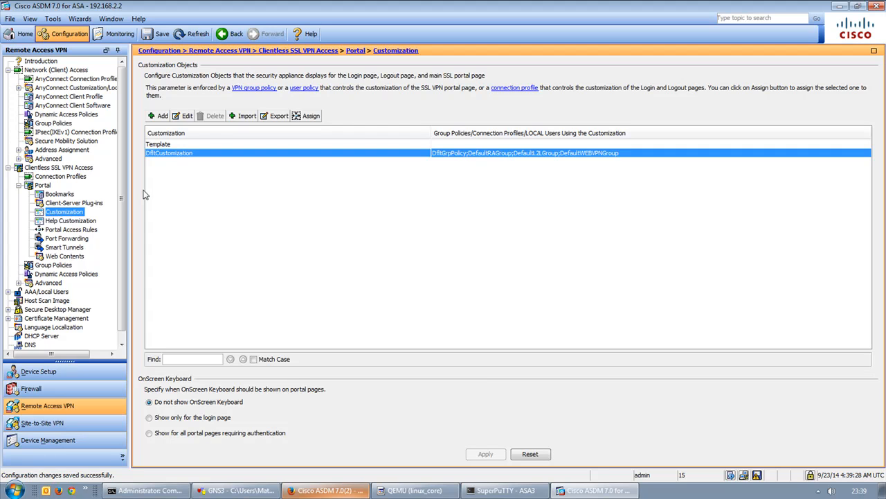
pyautogui.click(43, 186)
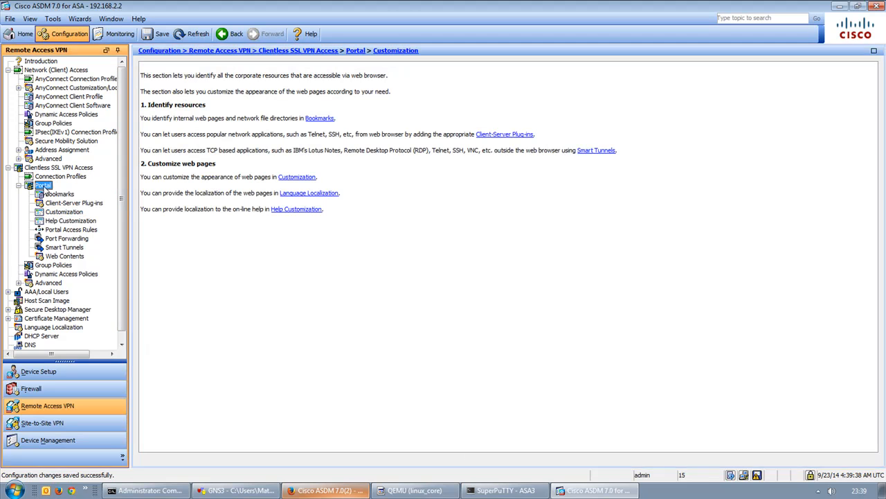
pyautogui.click(63, 212)
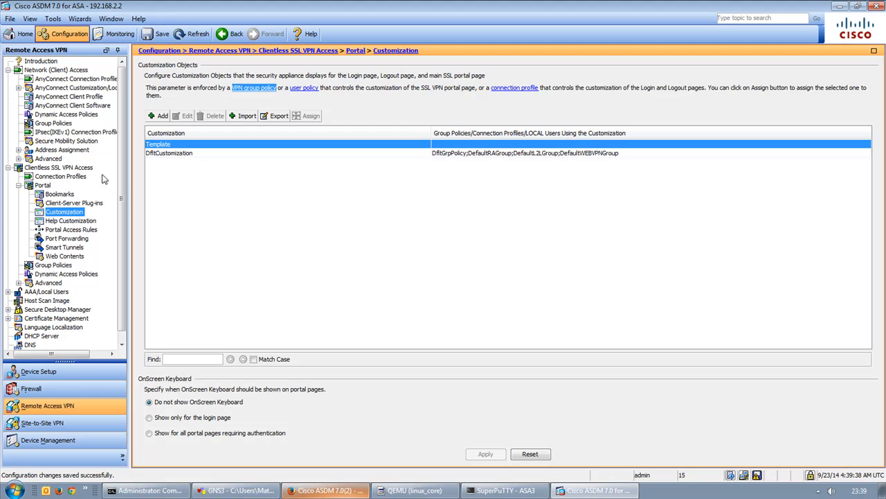
pyautogui.click(167, 153)
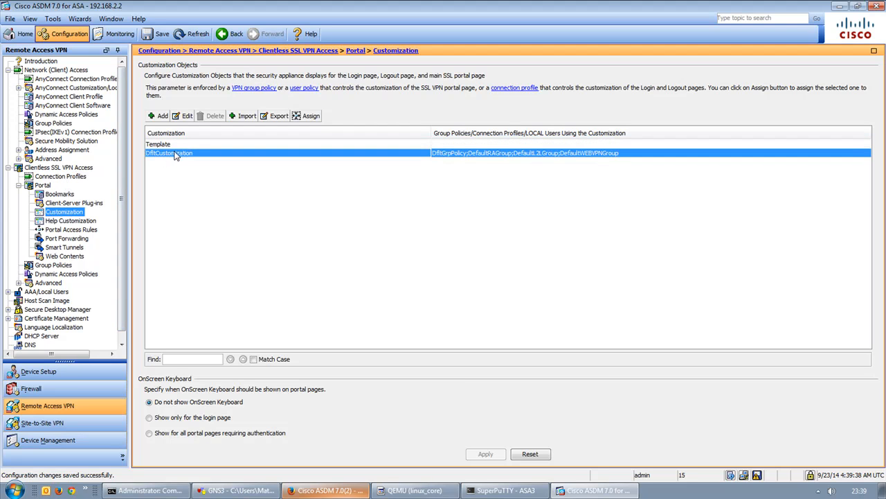
pyautogui.click(186, 116)
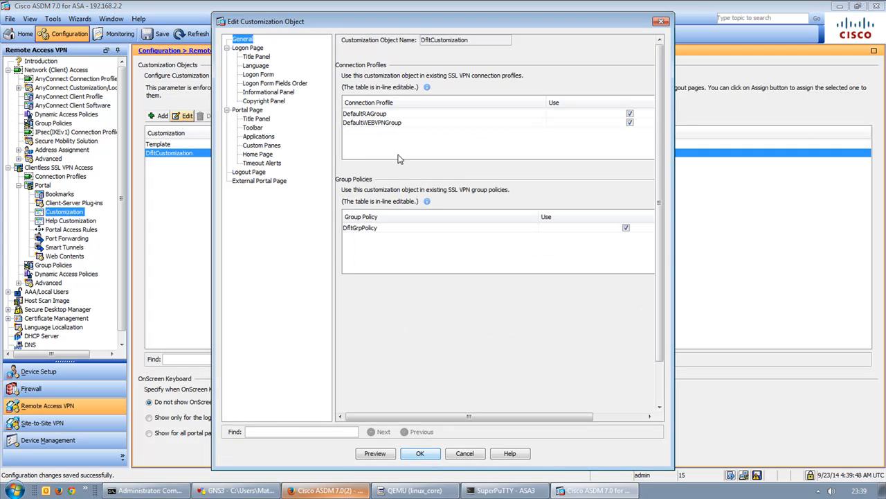
# Review the portal's application entries: Home, Web Applications, Browse Networks, AnyConnect, Application Access, SSH/Telnet.
pyautogui.click(259, 137)
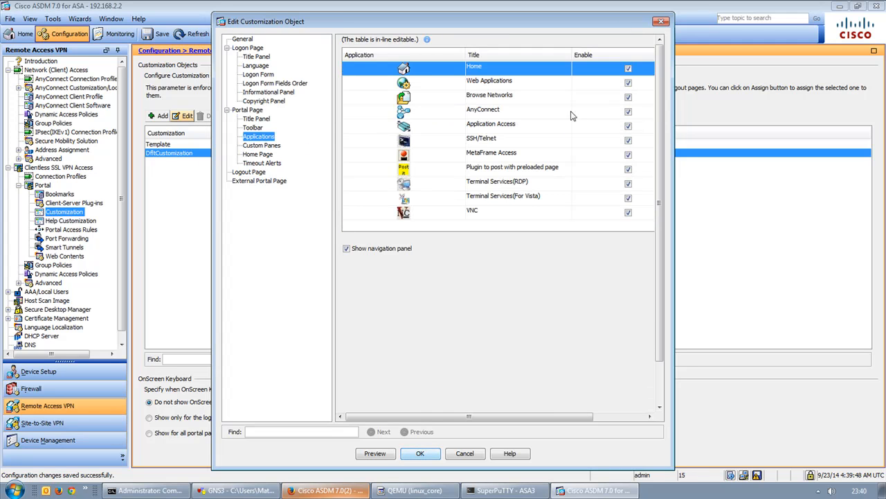
pyautogui.doubleClick(489, 67)
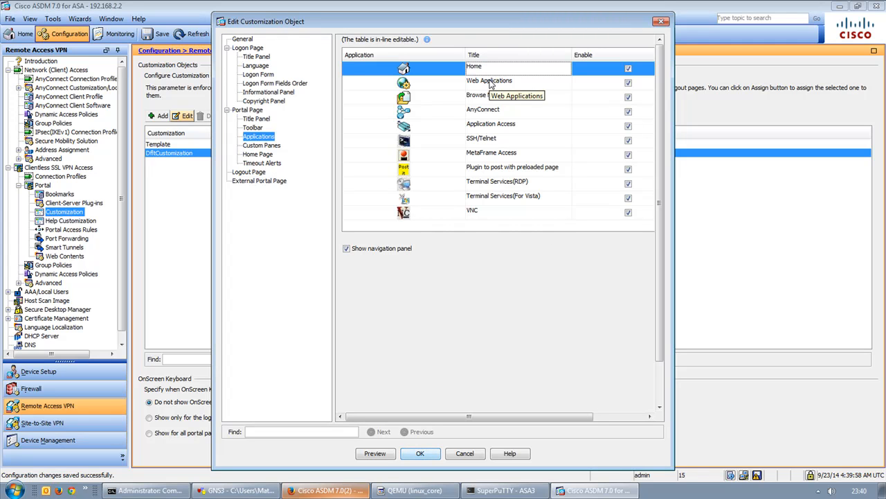
pyautogui.click(491, 84)
pyautogui.click(500, 101)
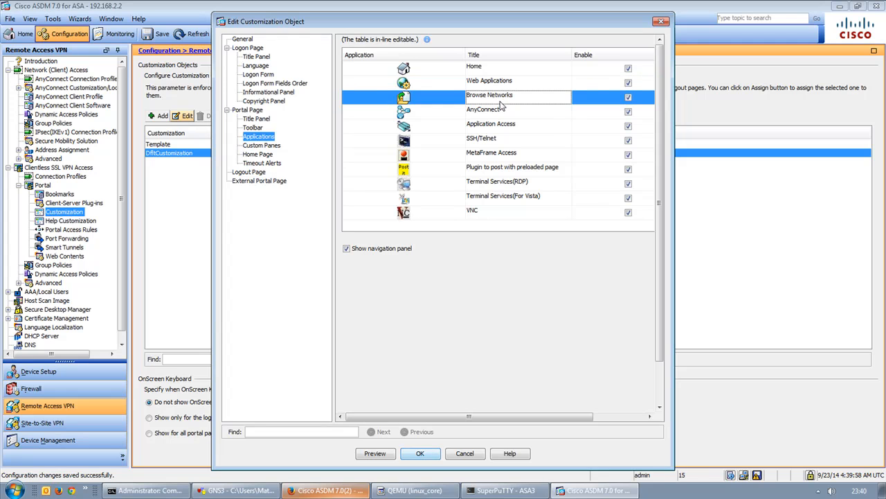
pyautogui.click(506, 115)
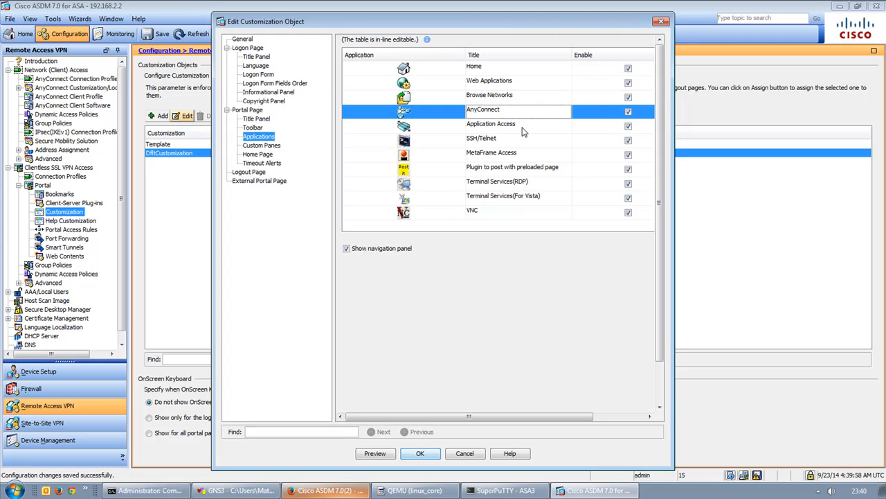
pyautogui.click(511, 132)
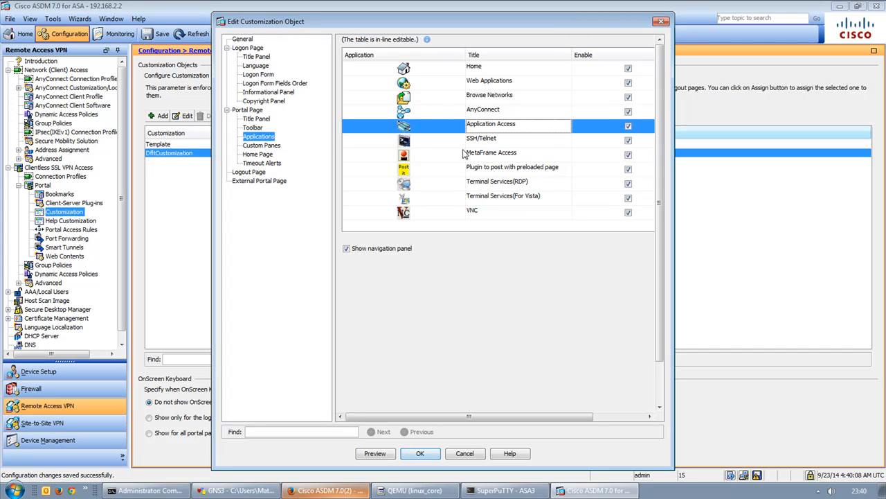
pyautogui.click(443, 138)
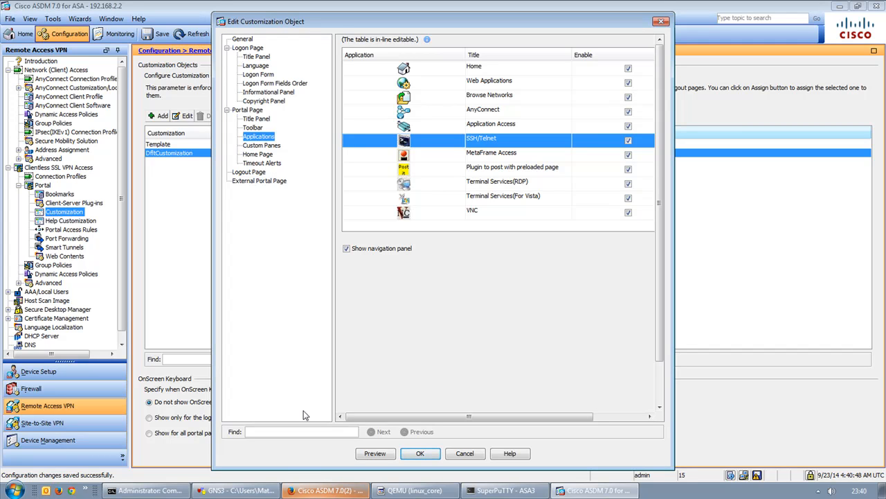
# Look over the General and Logon Page Title Panel settings, then glance at Firefox's ASDM page.
pyautogui.click(244, 39)
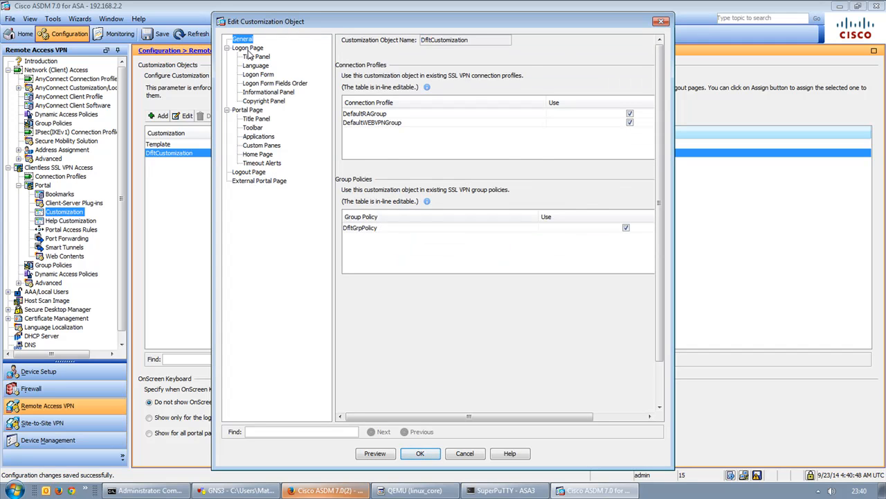
pyautogui.click(249, 47)
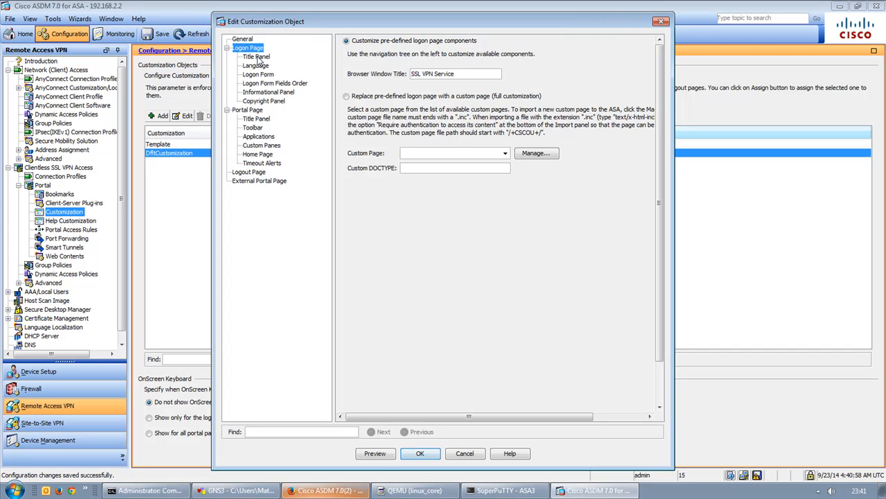
pyautogui.click(257, 58)
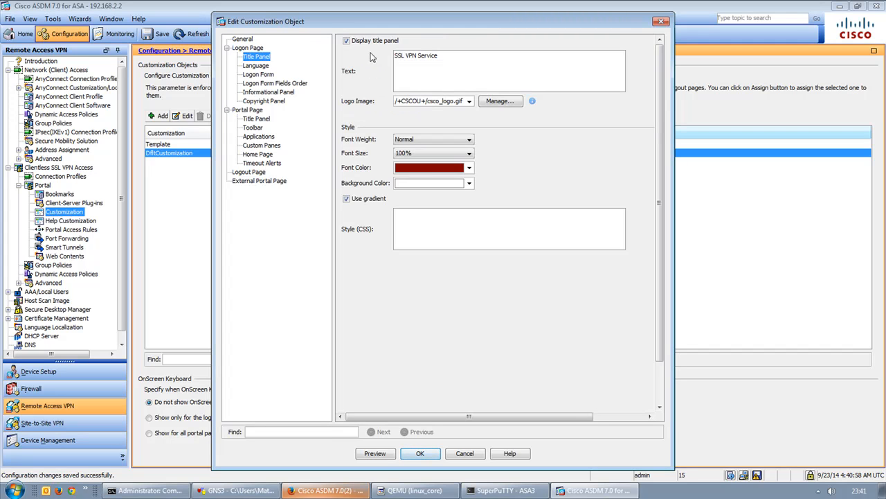
pyautogui.click(339, 490)
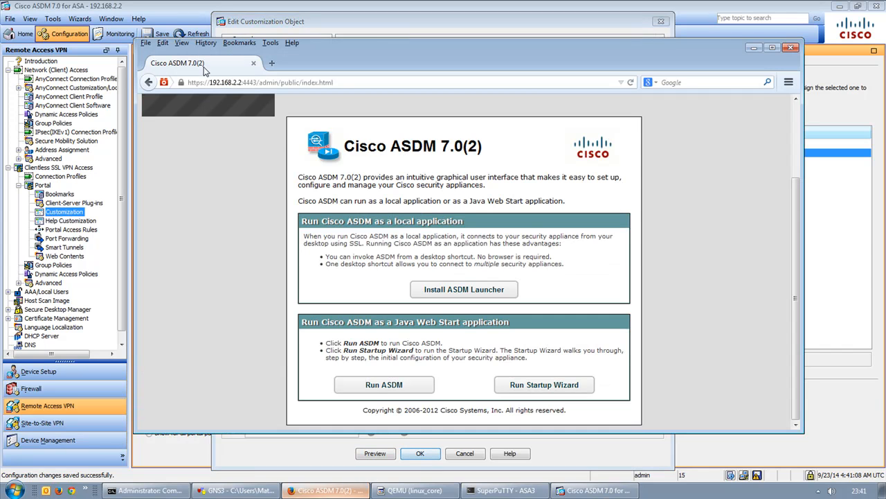
pyautogui.click(339, 490)
# Close the customization editor unchanged and save the running configuration to flash.
pyautogui.click(459, 455)
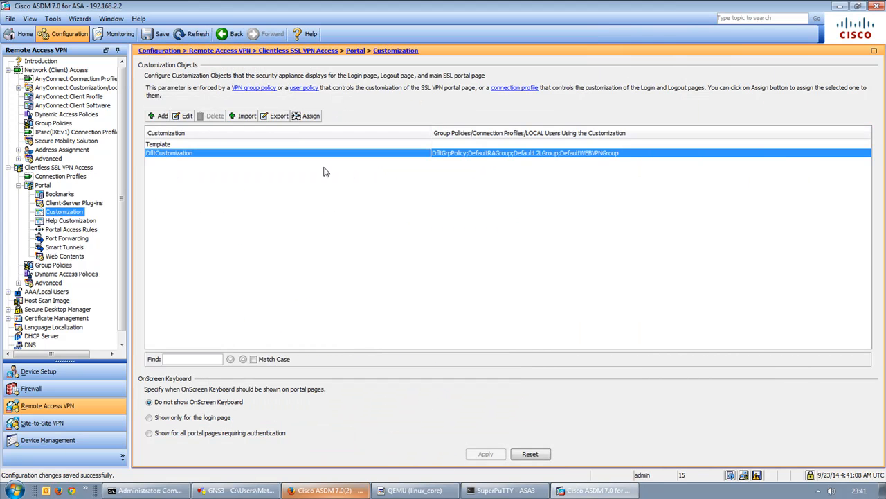
pyautogui.click(162, 36)
pyautogui.click(381, 352)
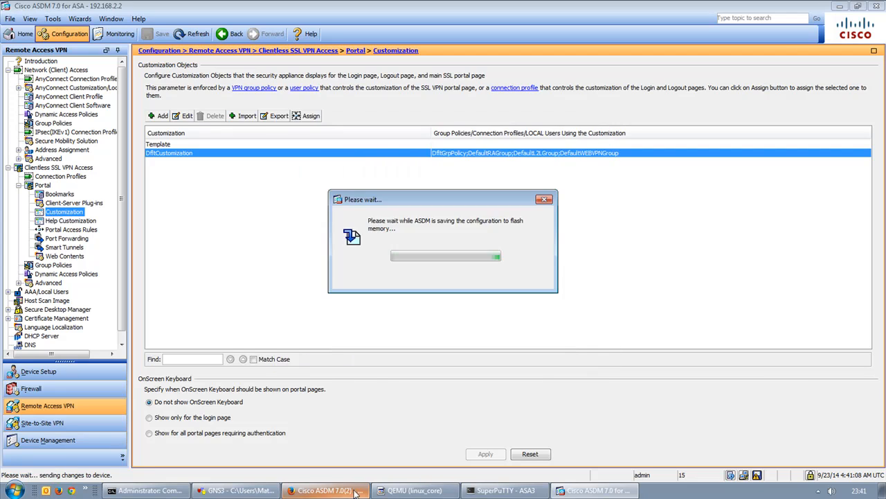
pyautogui.click(326, 490)
pyautogui.click(269, 82)
pyautogui.moveTo(242, 82); pyautogui.dragTo(609, 89)
pyautogui.press('BackSpace')
pyautogui.press('Return')
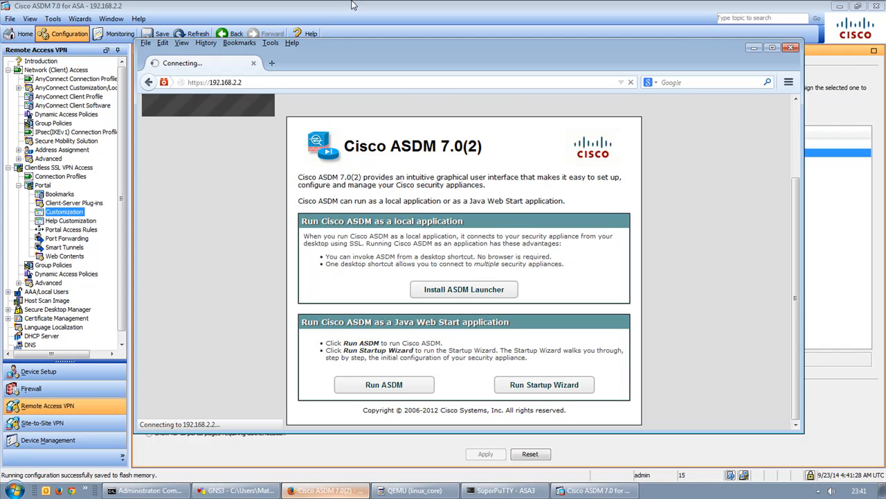
pyautogui.click(419, 6)
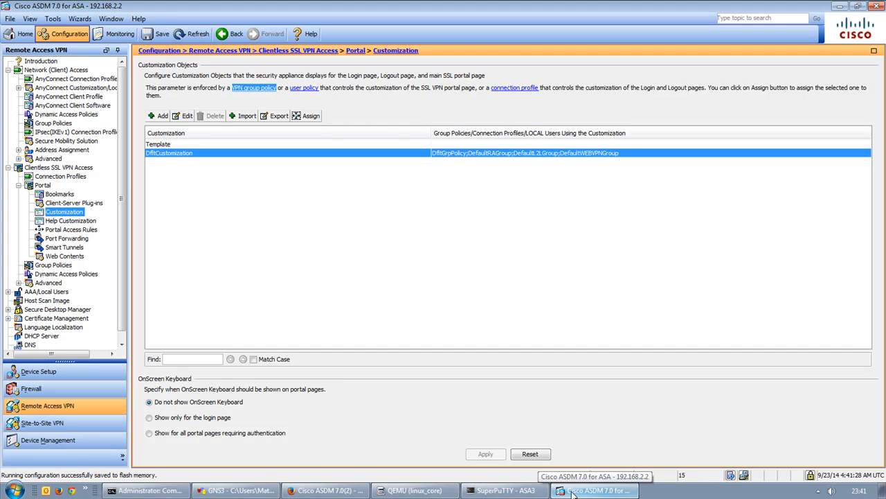
pyautogui.click(540, 298)
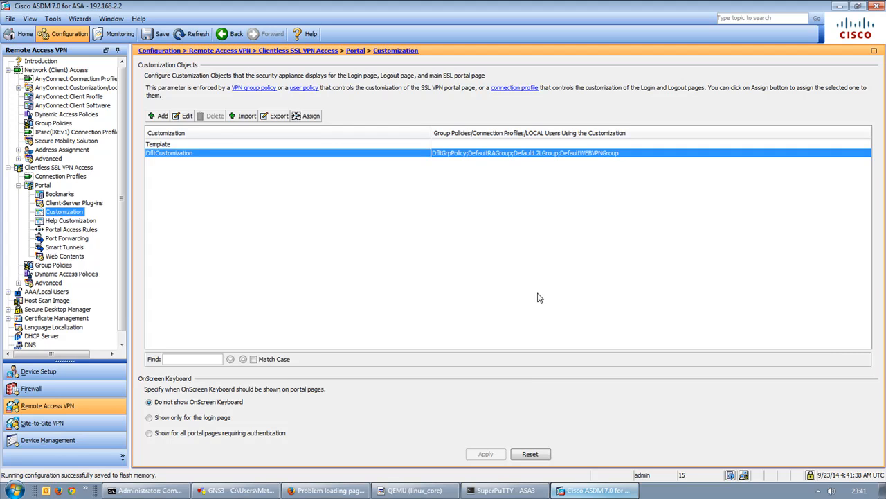
pyautogui.click(320, 491)
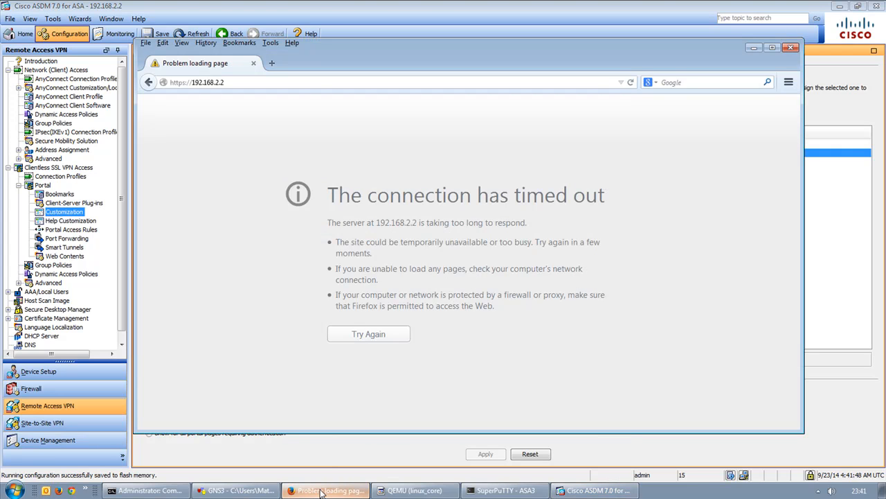
pyautogui.click(320, 6)
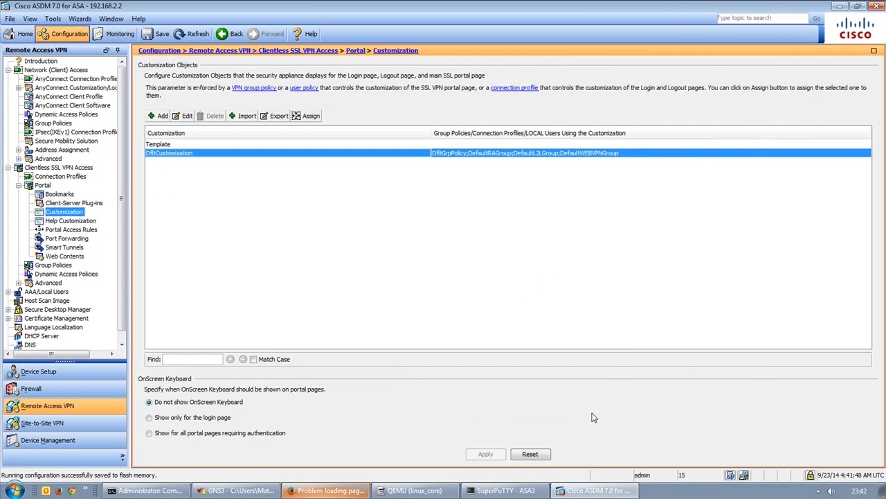
pyautogui.click(105, 33)
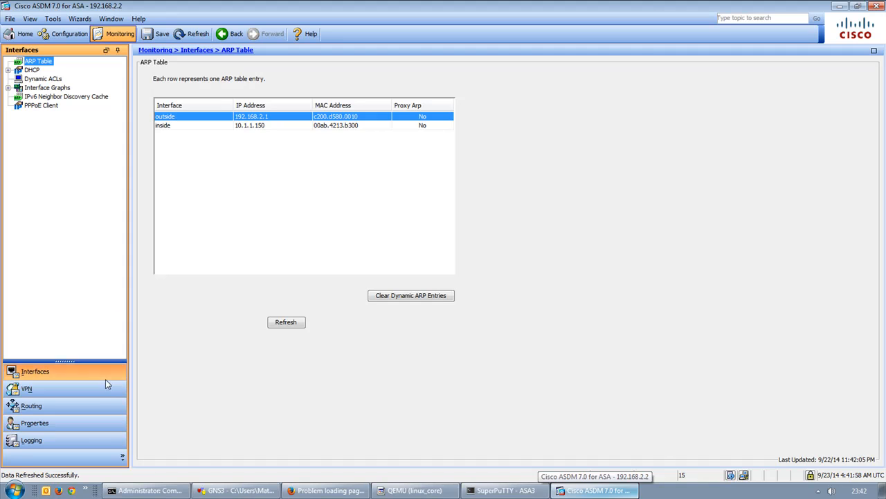
pyautogui.click(84, 439)
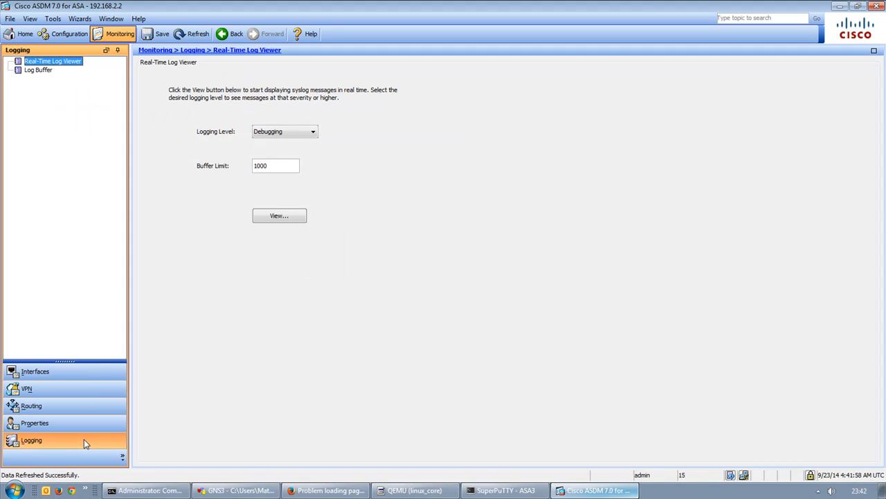
pyautogui.click(270, 218)
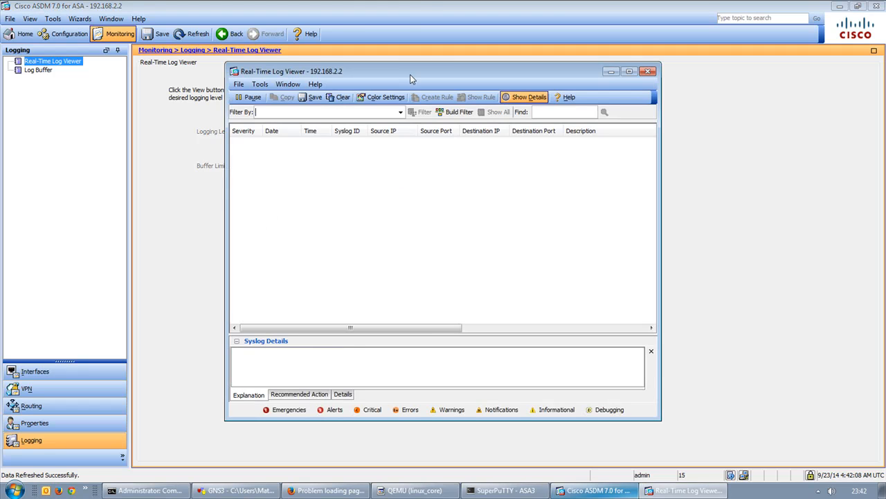
pyautogui.doubleClick(410, 74)
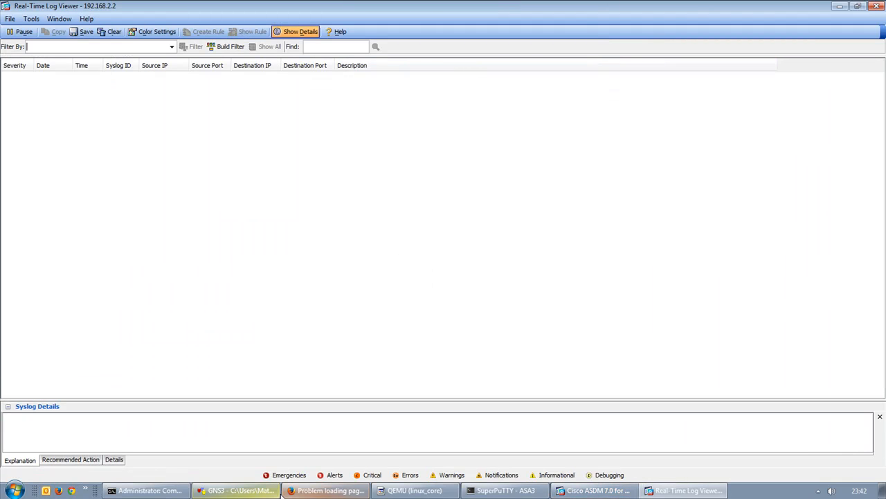
pyautogui.click(284, 492)
pyautogui.click(374, 336)
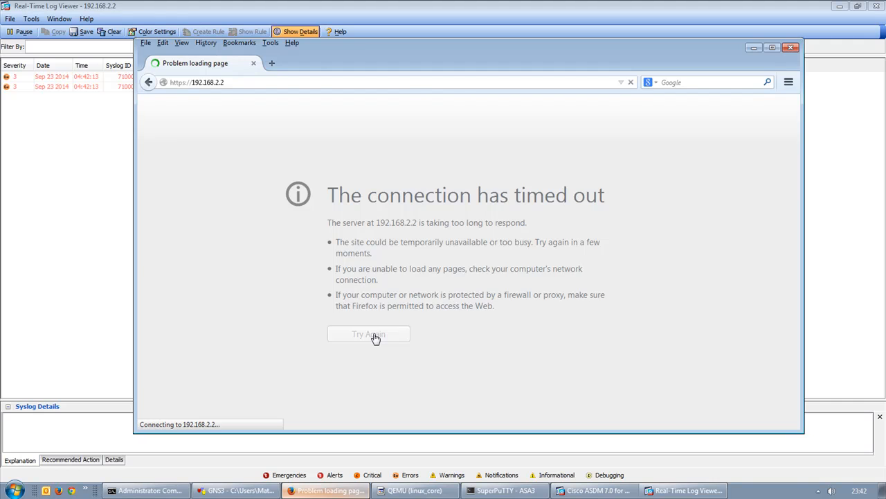
pyautogui.click(70, 199)
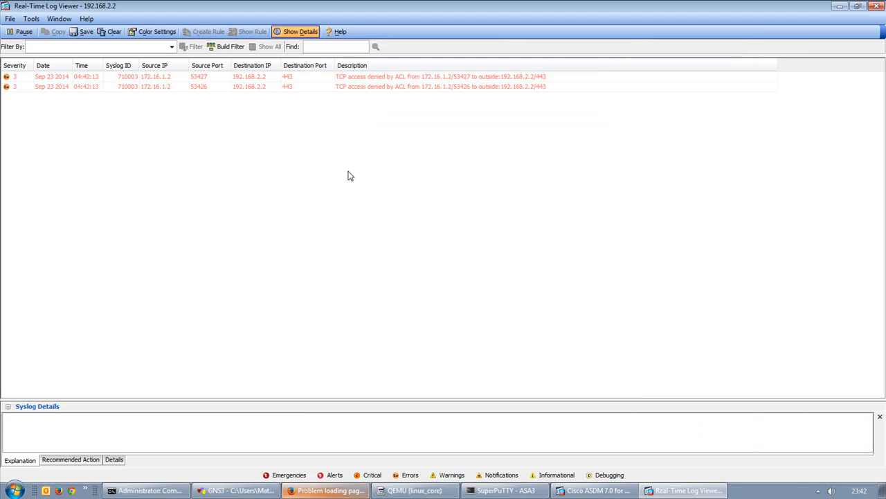
pyautogui.click(839, 6)
pyautogui.click(483, 5)
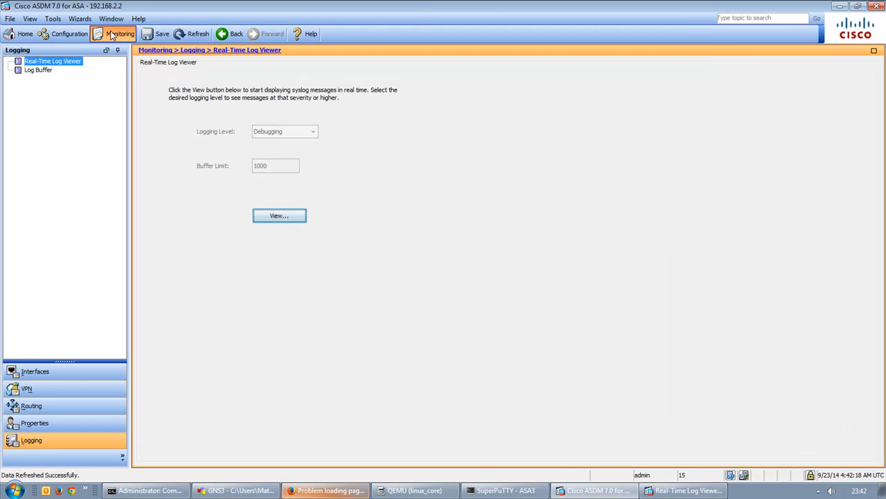
# Show the IPv4 Firewall Access Rules and inspect the outside rule for Host_172.16.1.2.
pyautogui.click(72, 35)
pyautogui.click(47, 387)
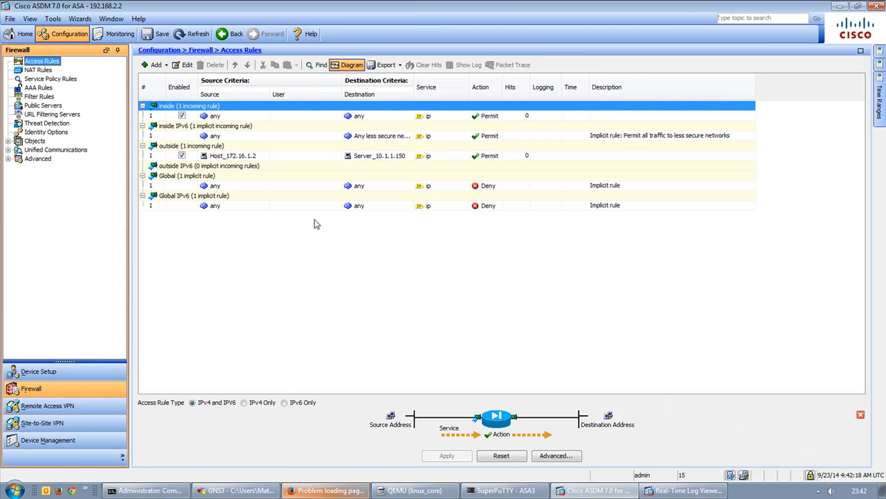
pyautogui.click(244, 404)
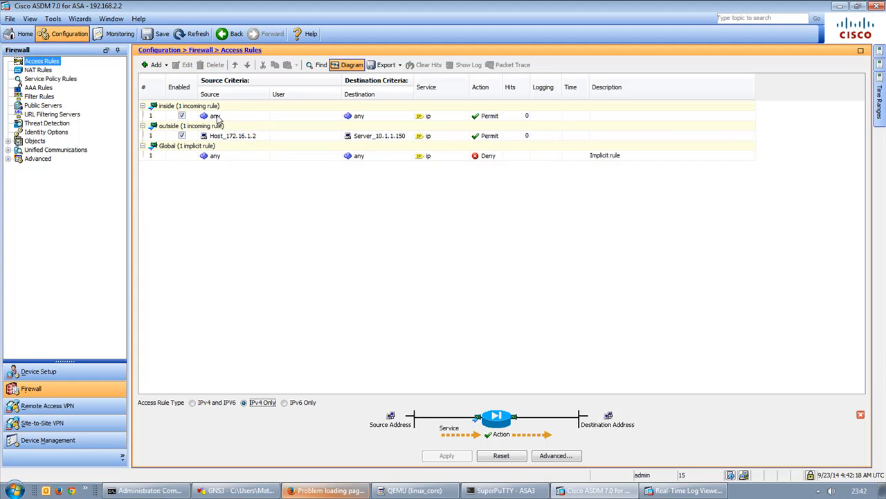
pyautogui.click(251, 140)
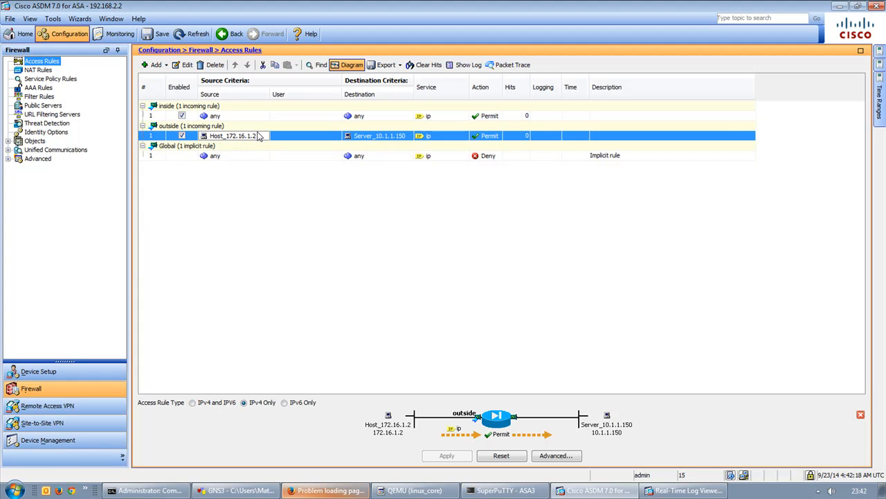
# Check the Real-Time Log Viewer for new entries, then return to the access rules.
pyautogui.click(687, 491)
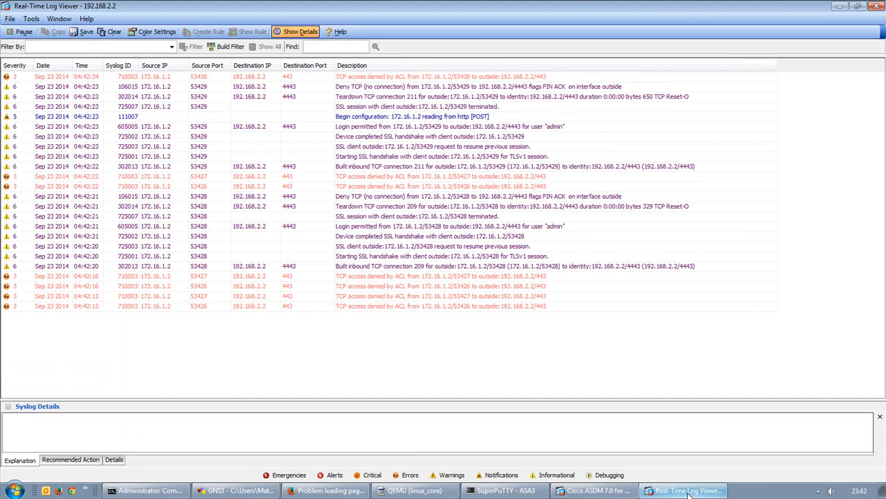
pyautogui.click(840, 6)
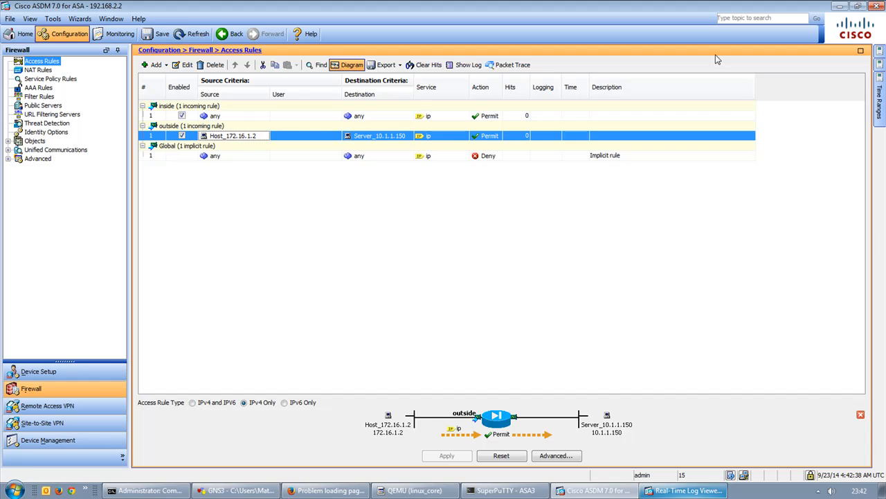
pyautogui.click(840, 6)
pyautogui.click(445, 5)
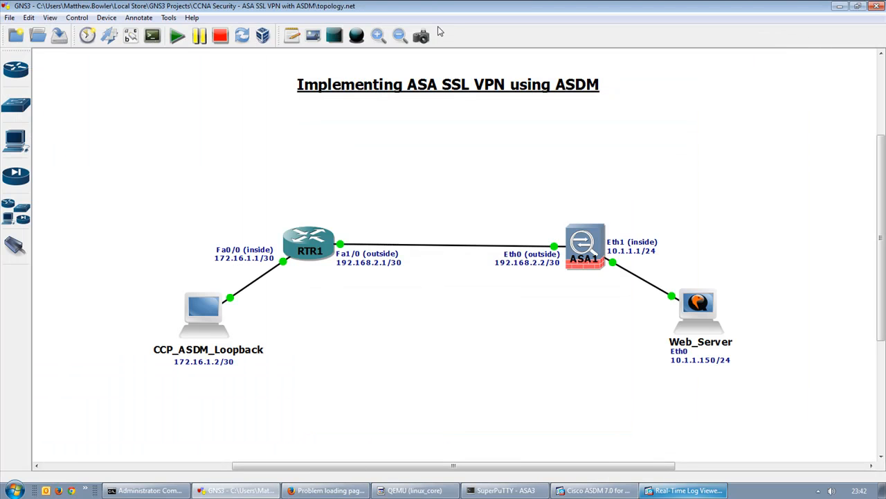
pyautogui.click(689, 490)
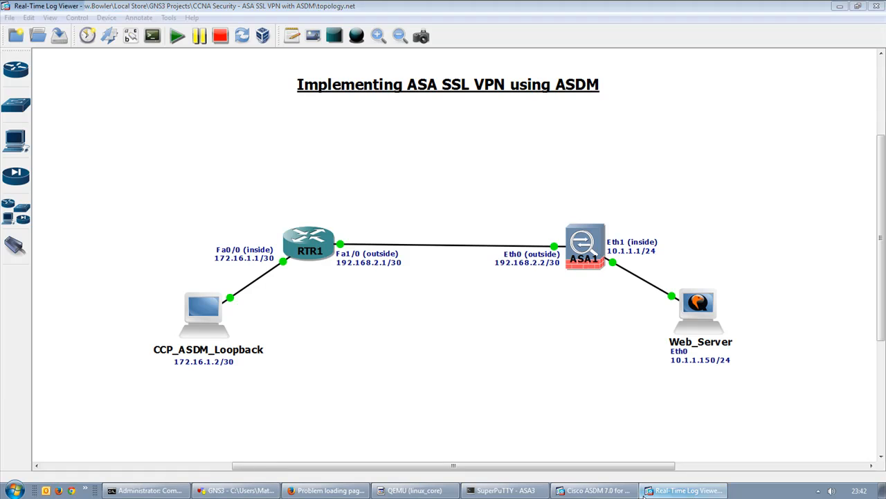
pyautogui.click(622, 491)
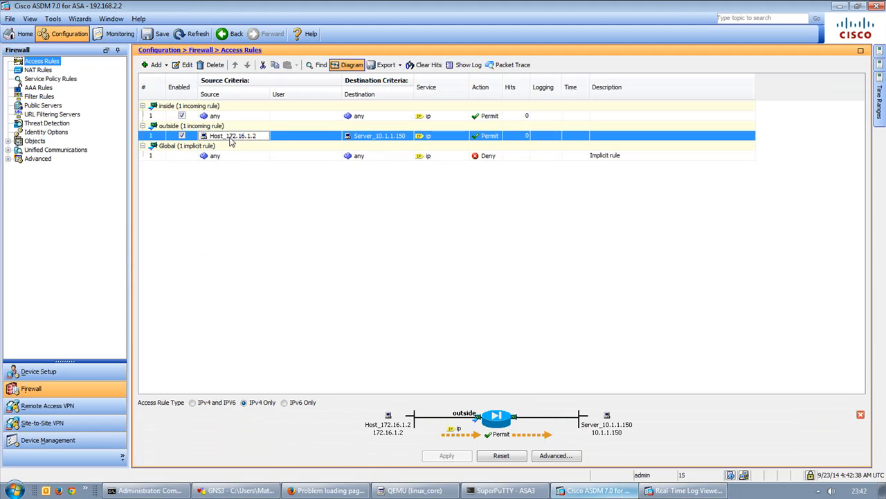
# Start editing the outside rule's destination, then discard that attempt.
pyautogui.rightClick(387, 135)
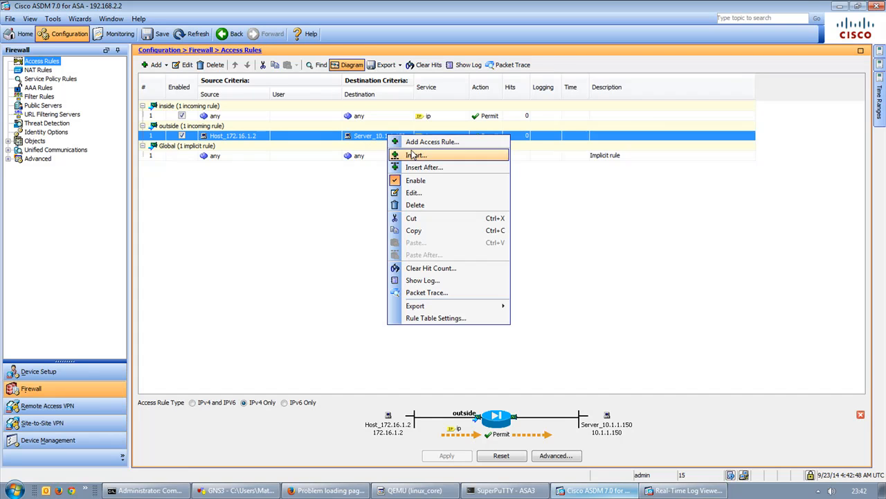
pyautogui.click(376, 143)
pyautogui.rightClick(388, 135)
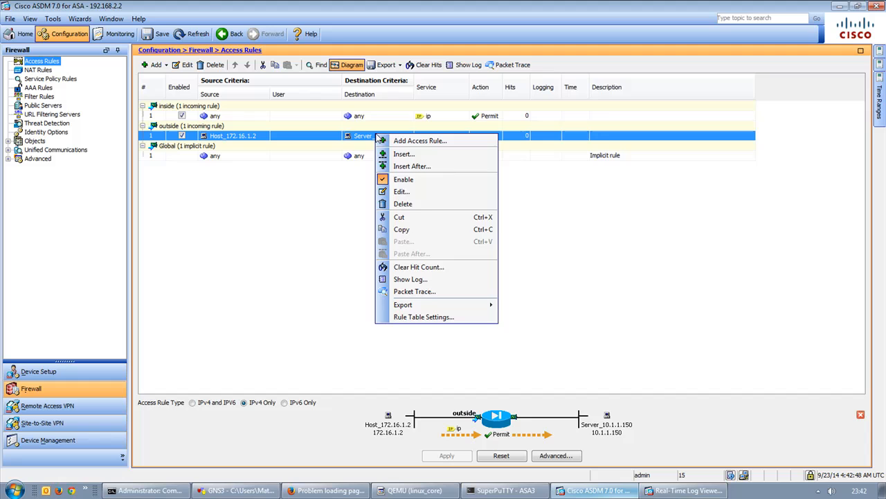
pyautogui.click(419, 192)
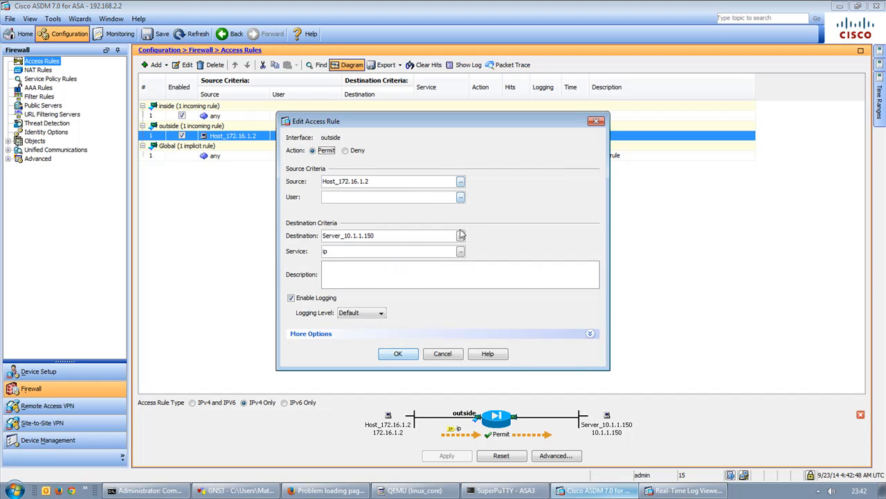
pyautogui.tripleClick(387, 236)
pyautogui.write('10.1.')
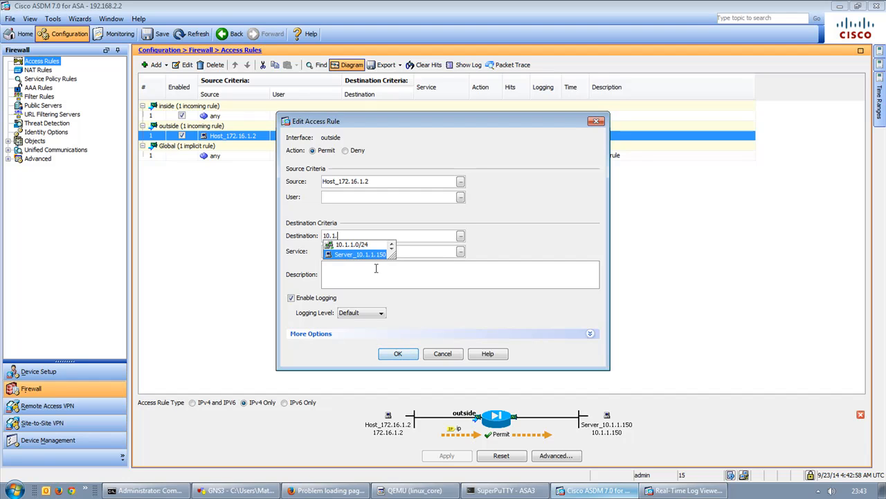
pyautogui.click(438, 354)
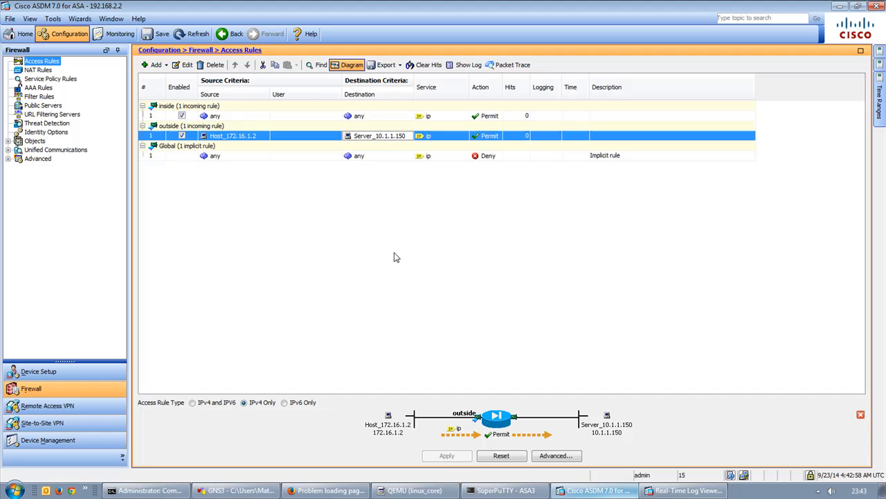
# Change the outside rule's destination to any and send the change to the ASA.
pyautogui.rightClick(392, 138)
pyautogui.click(415, 193)
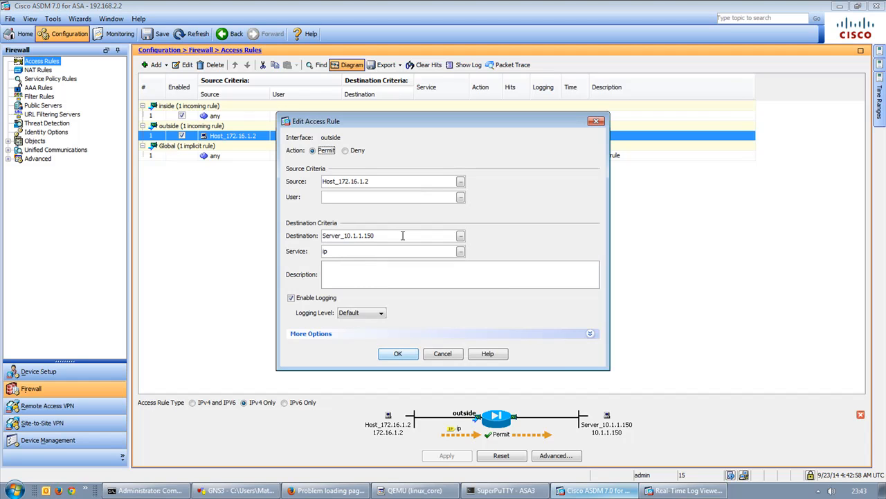
pyautogui.press('BackSpace')
pyautogui.press('BackSpace')
pyautogui.press('BackSpace')
pyautogui.press('BackSpace')
pyautogui.press('BackSpace')
pyautogui.press('BackSpace')
pyautogui.press('BackSpace')
pyautogui.press('BackSpace')
pyautogui.press('BackSpace')
pyautogui.press('BackSpace')
pyautogui.press('BackSpace')
pyautogui.press('BackSpace')
pyautogui.press('BackSpace')
pyautogui.press('BackSpace')
pyautogui.press('BackSpace')
pyautogui.press('BackSpace')
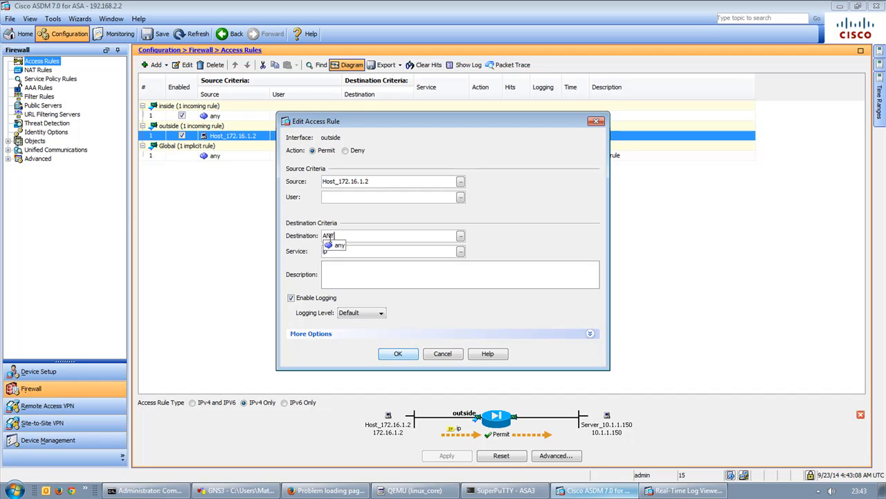
pyautogui.click(333, 246)
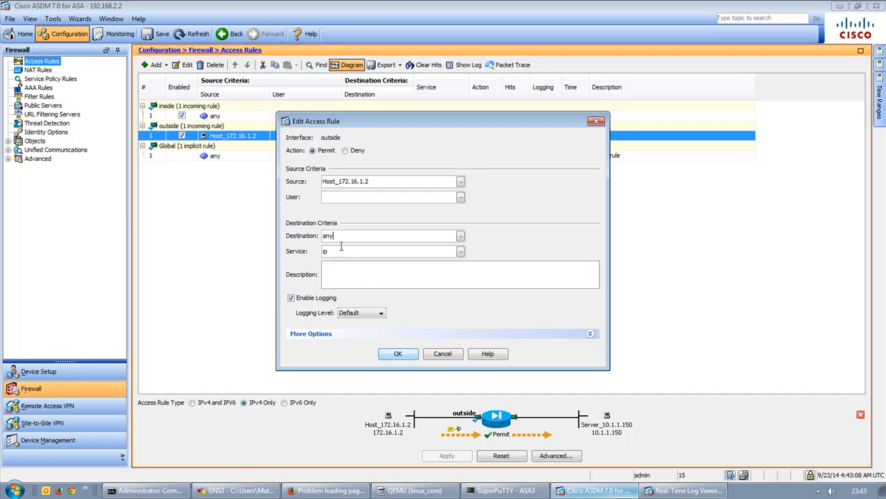
pyautogui.click(400, 356)
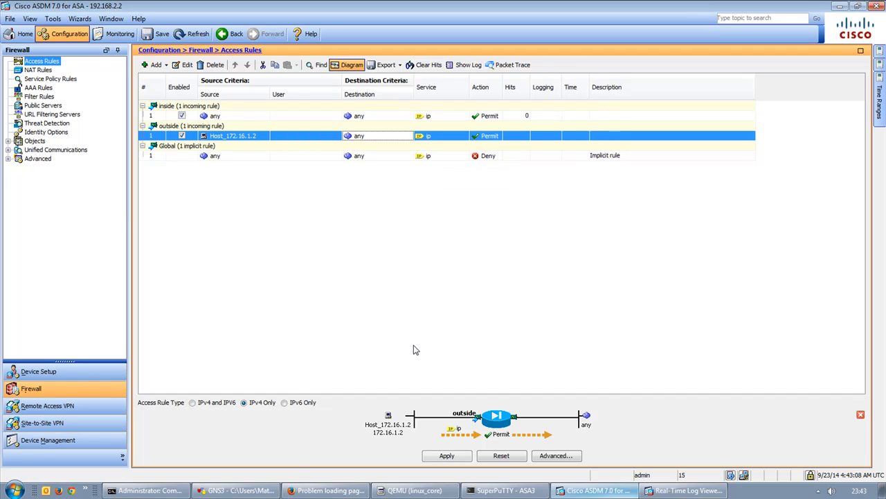
pyautogui.click(444, 457)
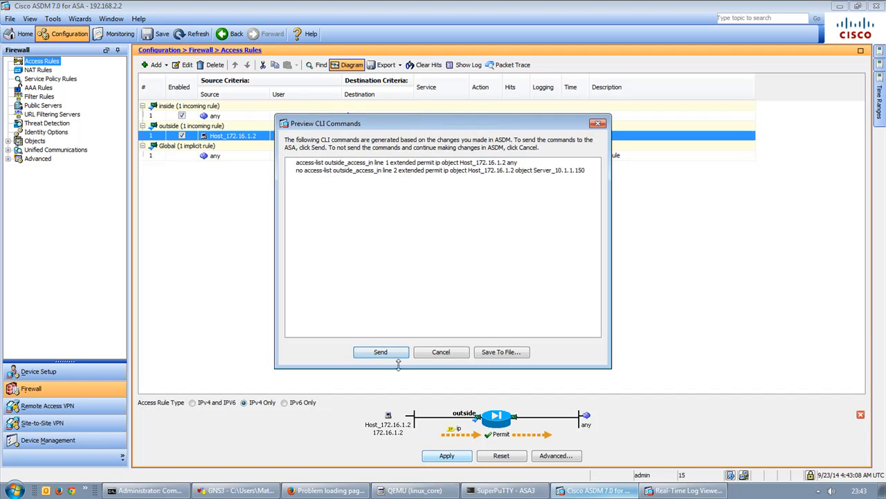
pyautogui.click(383, 354)
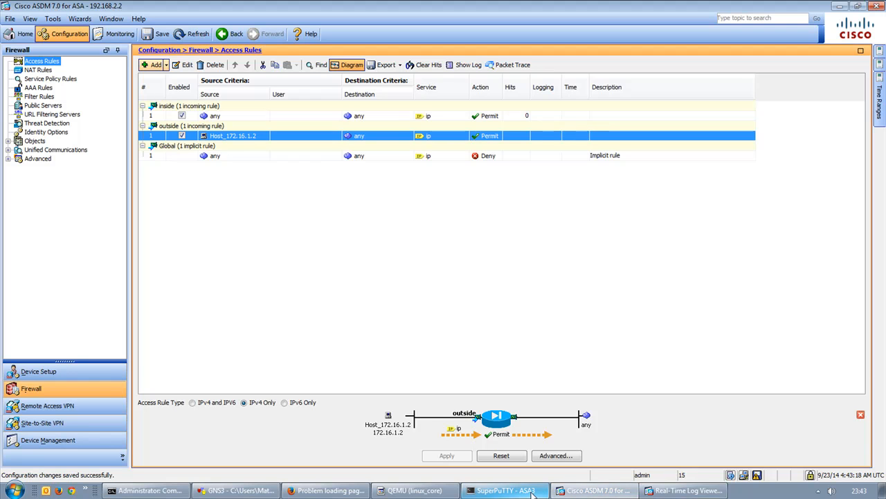
pyautogui.click(327, 490)
# Retry the ASA's HTTPS page in Firefox and check the log viewer for new denials.
pyautogui.click(371, 335)
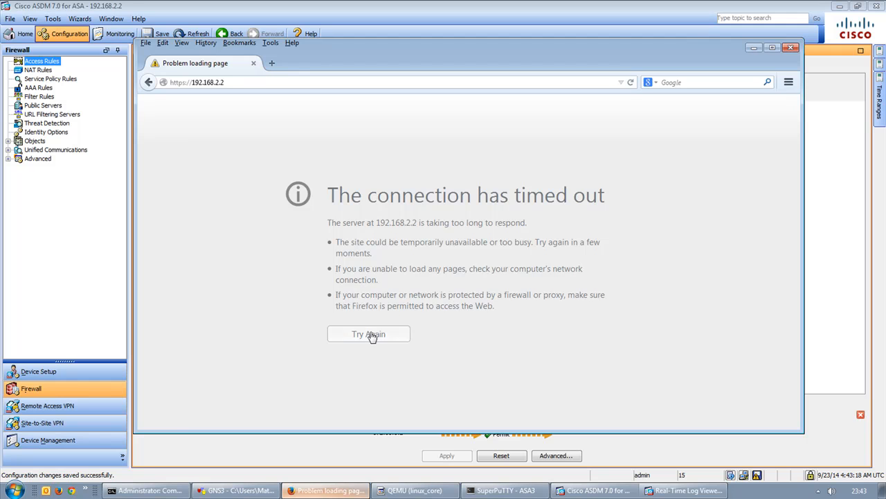
pyautogui.click(672, 488)
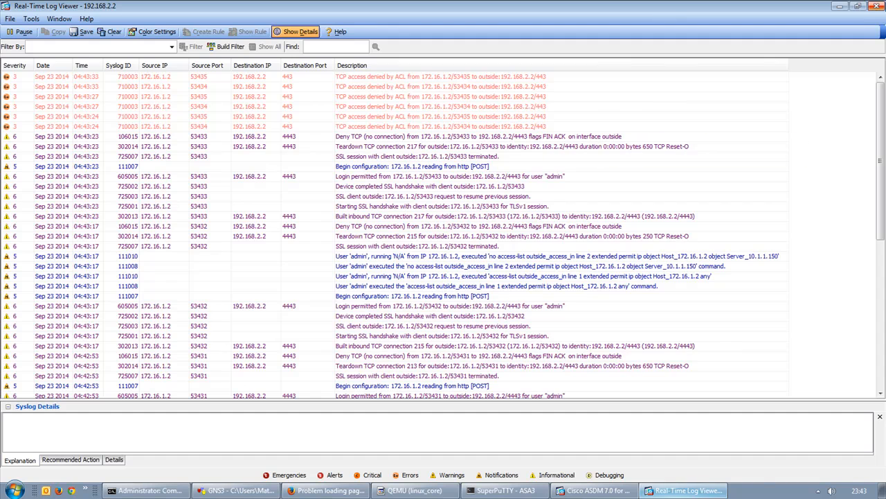
pyautogui.click(838, 6)
pyautogui.click(836, 6)
pyautogui.click(447, 4)
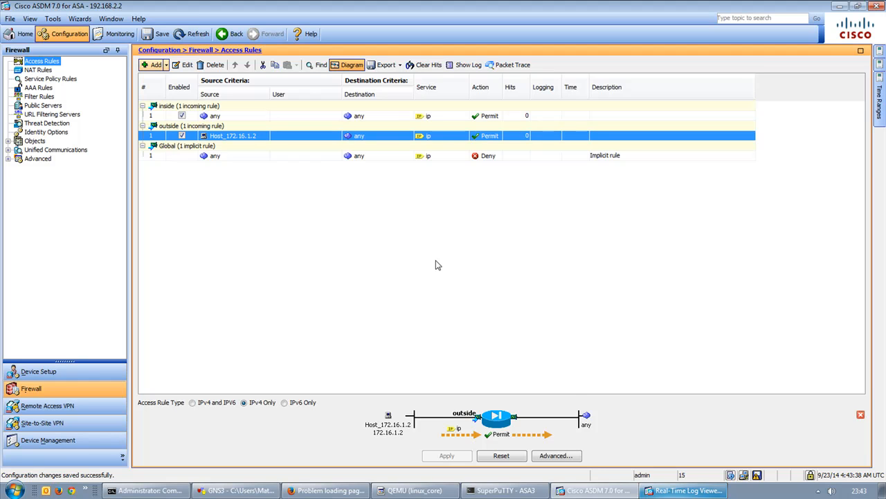
# Save the running configuration to flash memory.
pyautogui.click(735, 263)
pyautogui.click(759, 475)
pyautogui.click(377, 352)
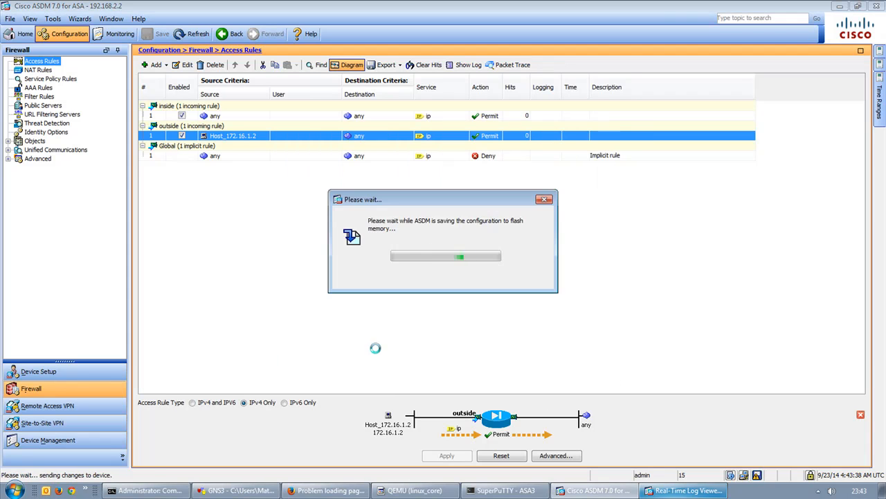
# Inspect the latest TCP 443 ACL denial entry in the Real-Time Log Viewer.
pyautogui.click(671, 492)
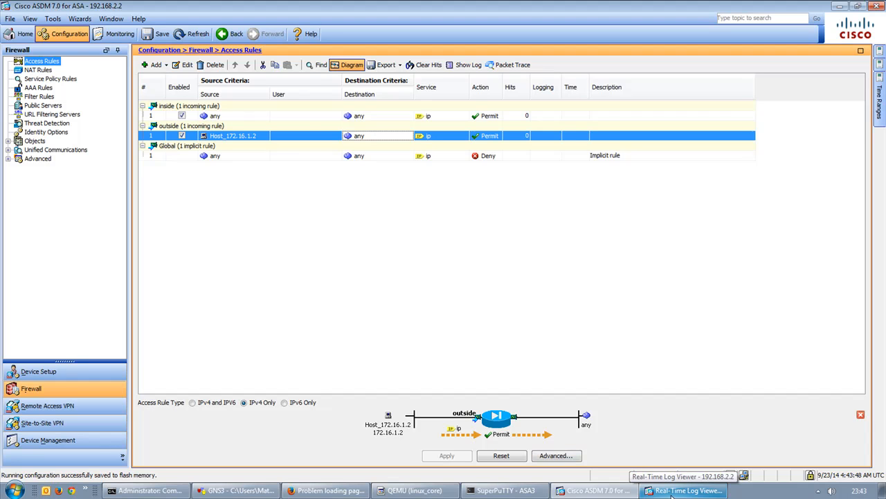
pyautogui.click(671, 496)
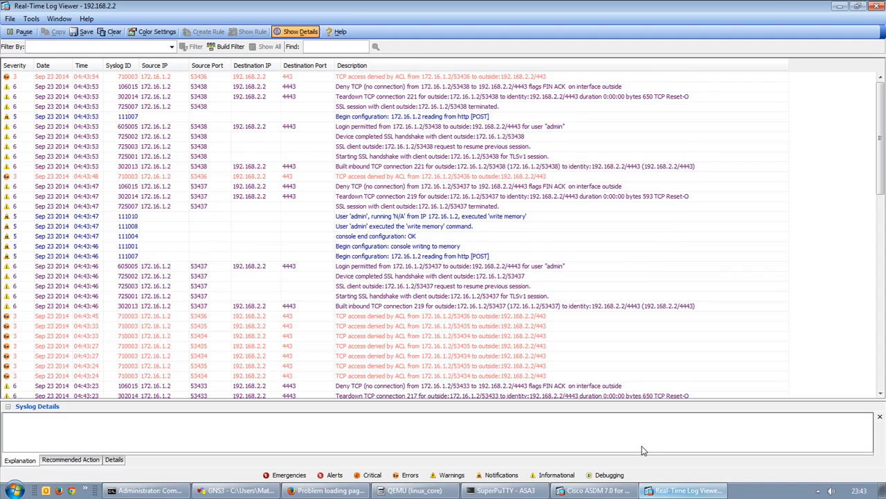
pyautogui.click(839, 5)
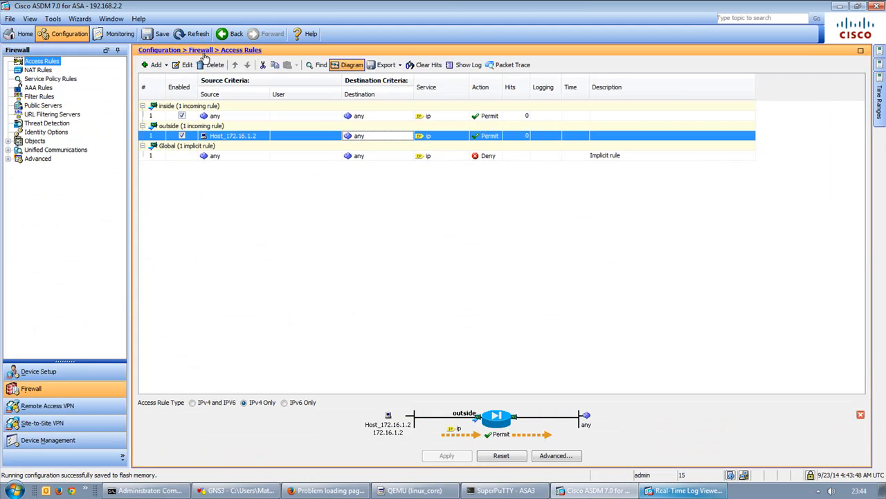
pyautogui.click(686, 490)
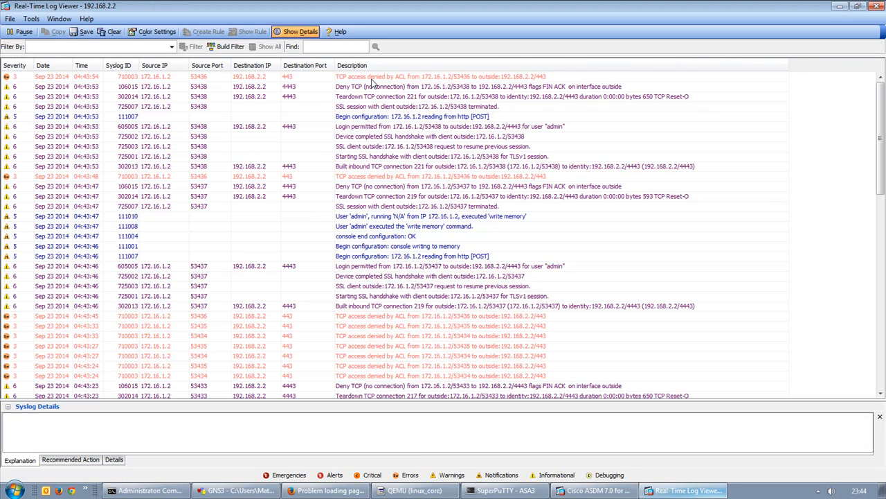
pyautogui.moveTo(372, 82)
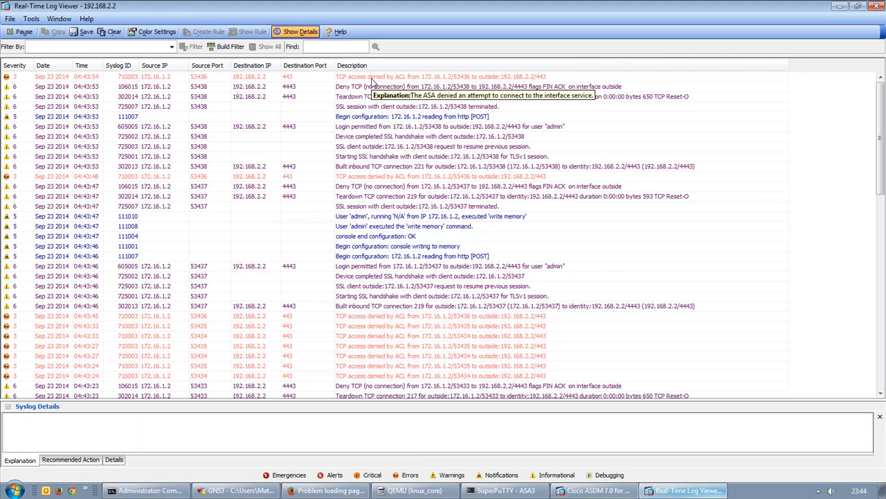
pyautogui.click(373, 78)
pyautogui.click(840, 6)
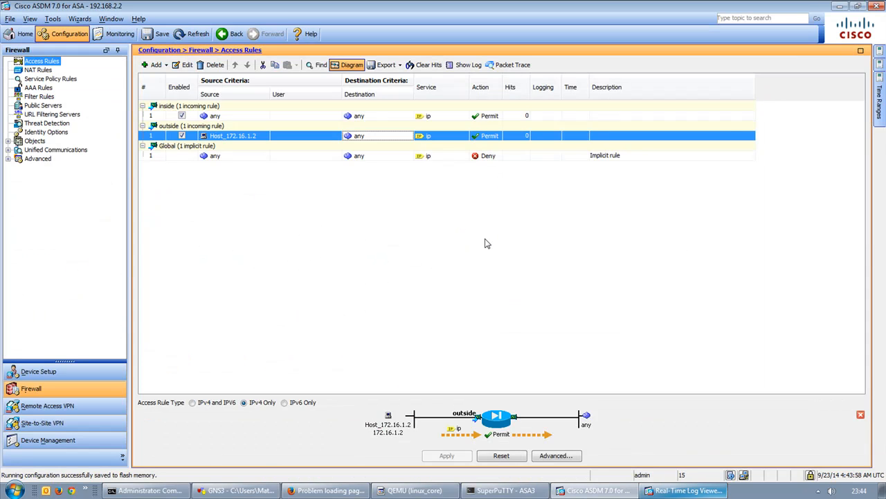
pyautogui.hotkey('alt', 'Tab')
# Look over the AnyConnect connection profiles and log viewer, then return to the firewall access rules.
pyautogui.click(47, 406)
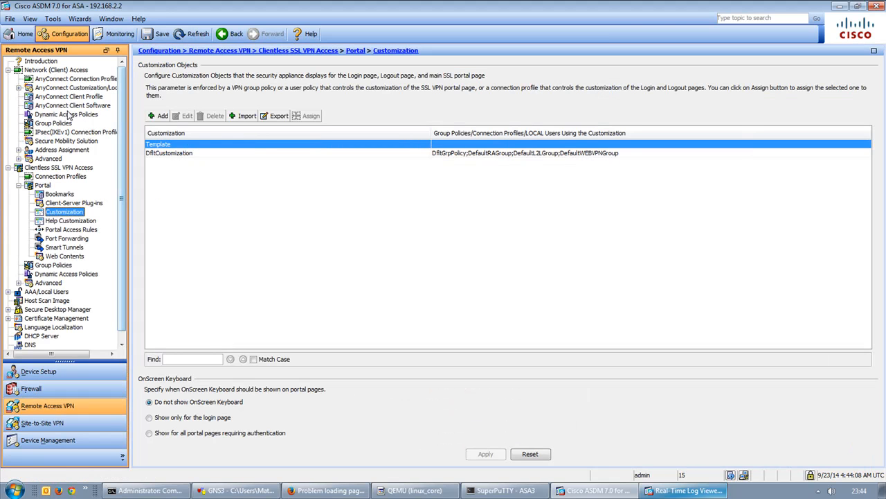
pyautogui.click(64, 80)
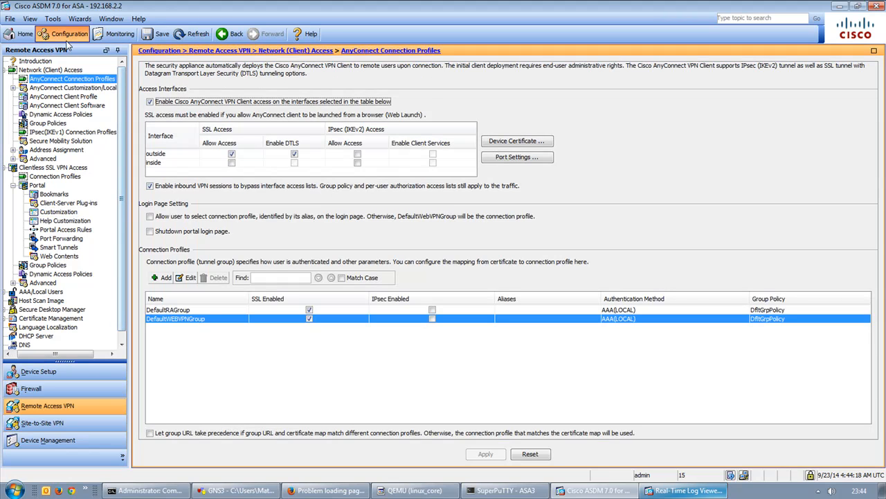
pyautogui.click(114, 33)
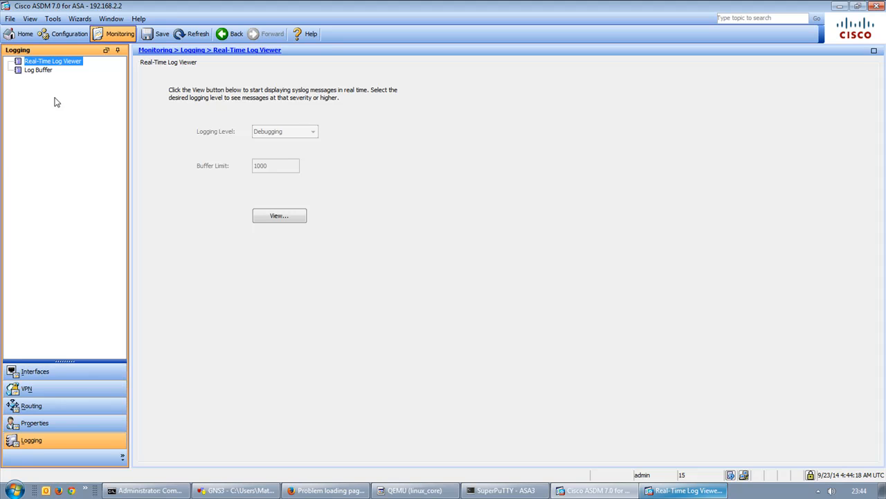
pyautogui.click(66, 34)
pyautogui.click(64, 388)
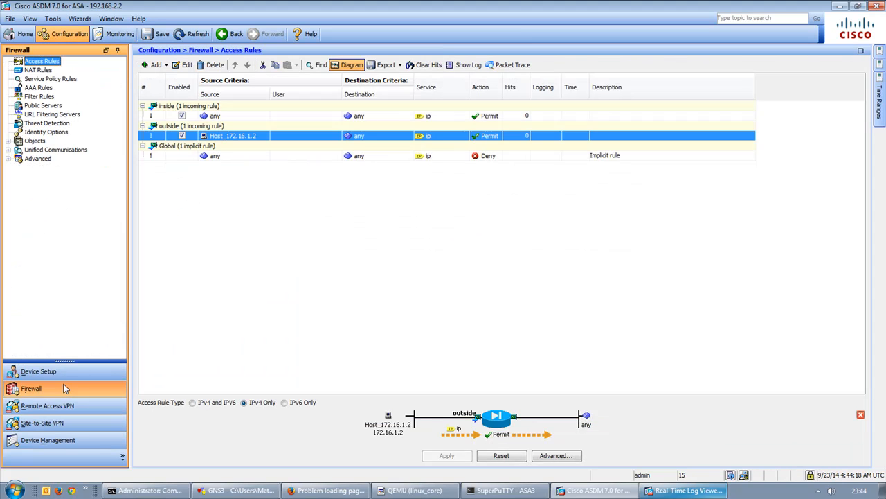
# Change the outside rule's source to any, apply it and send the commands to the ASA.
pyautogui.click(261, 136)
pyautogui.doubleClick(256, 136)
pyautogui.write('any')
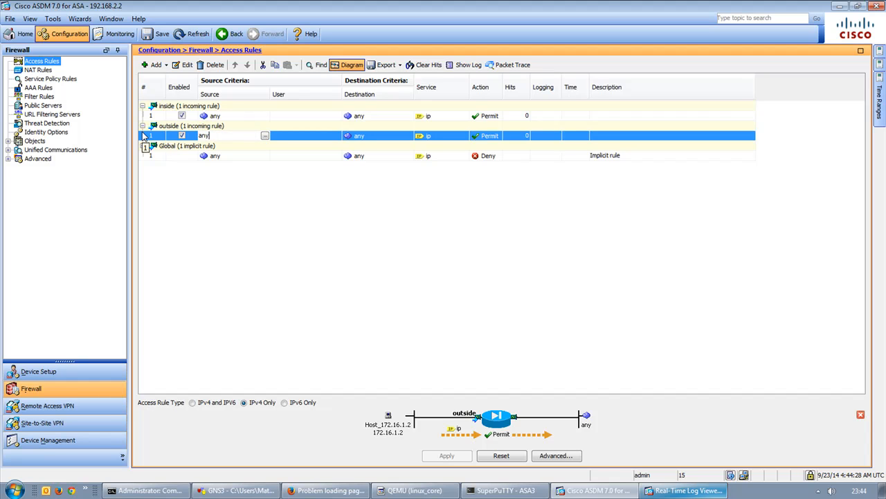
pyautogui.click(143, 136)
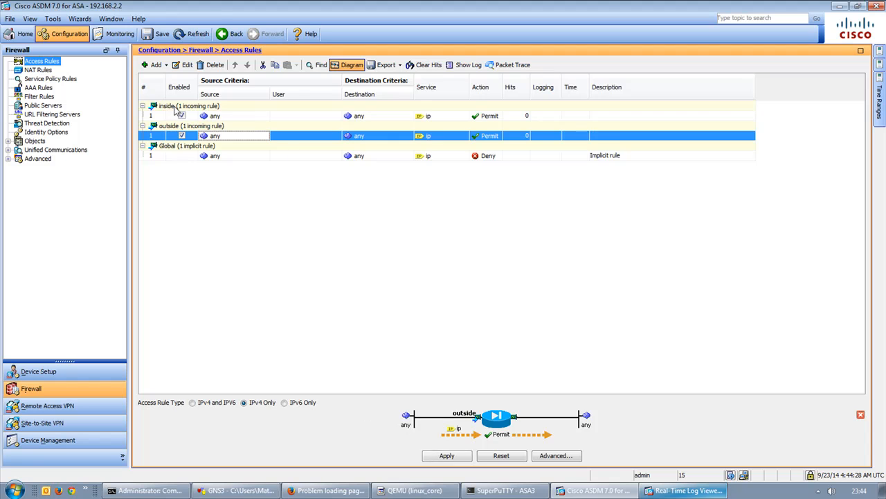
pyautogui.click(443, 455)
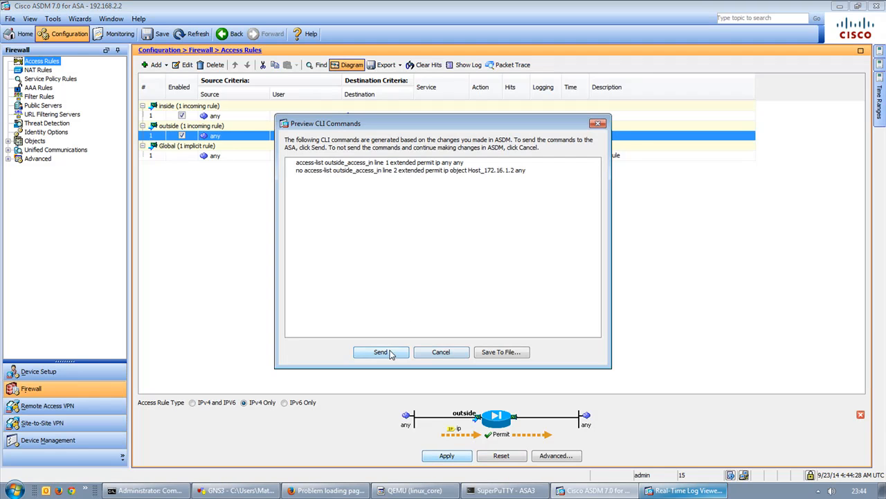
pyautogui.click(390, 352)
# Check whether the ping still times out, then bring the timed-out browser page forward.
pyautogui.click(179, 492)
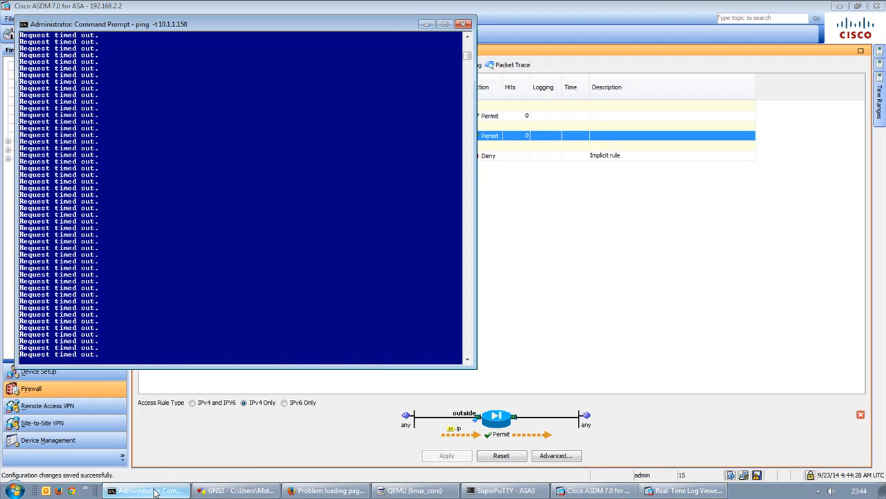
pyautogui.click(570, 273)
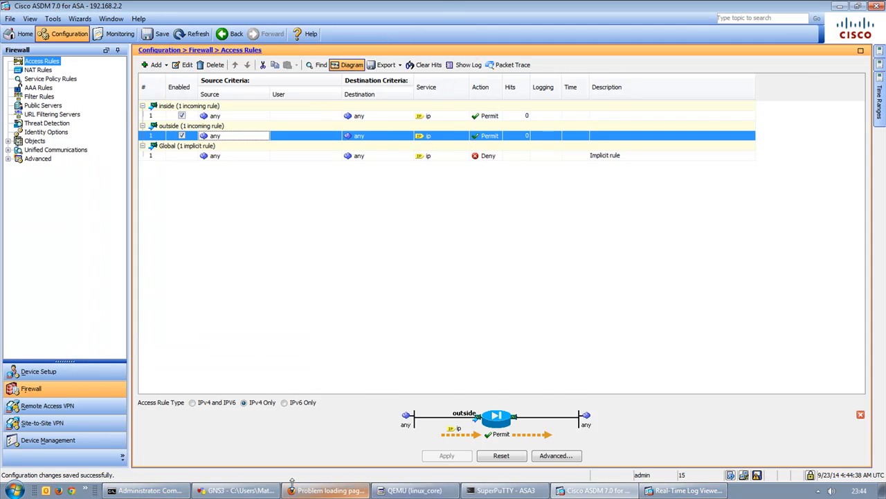
pyautogui.click(326, 491)
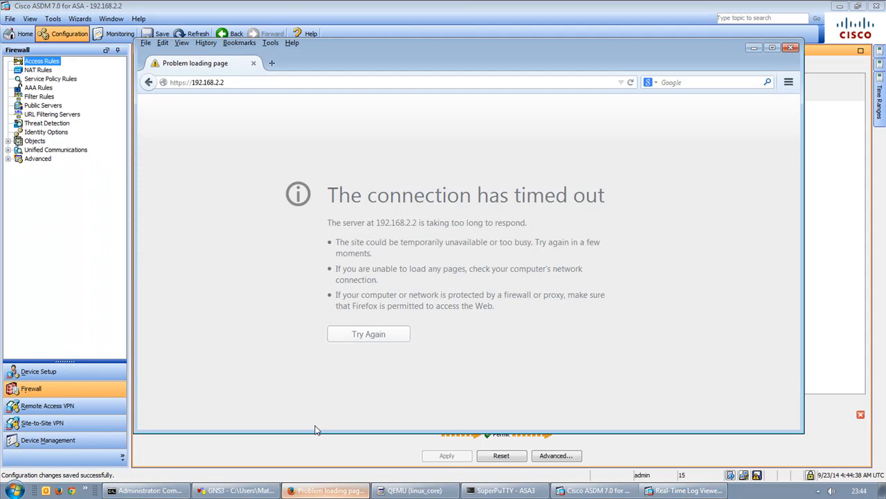
# Retry loading the ASA's page in Firefox and check the Real-Time Log Viewer for the failure.
pyautogui.click(375, 338)
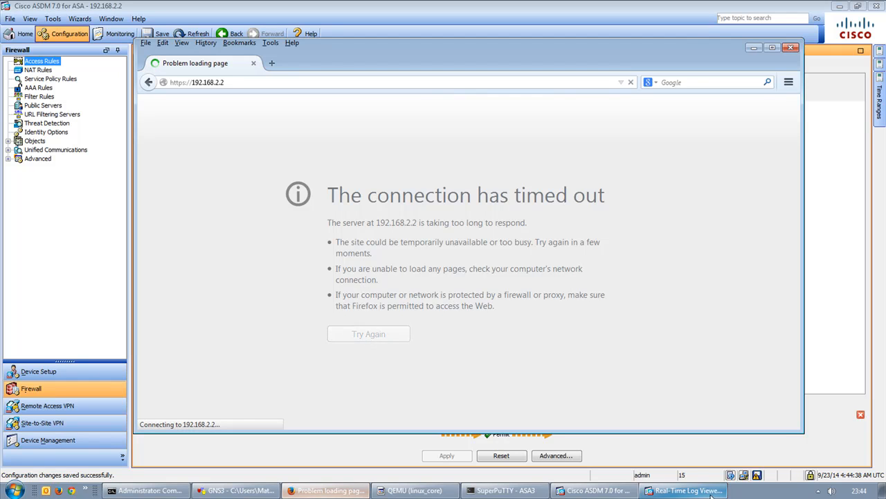
pyautogui.click(683, 490)
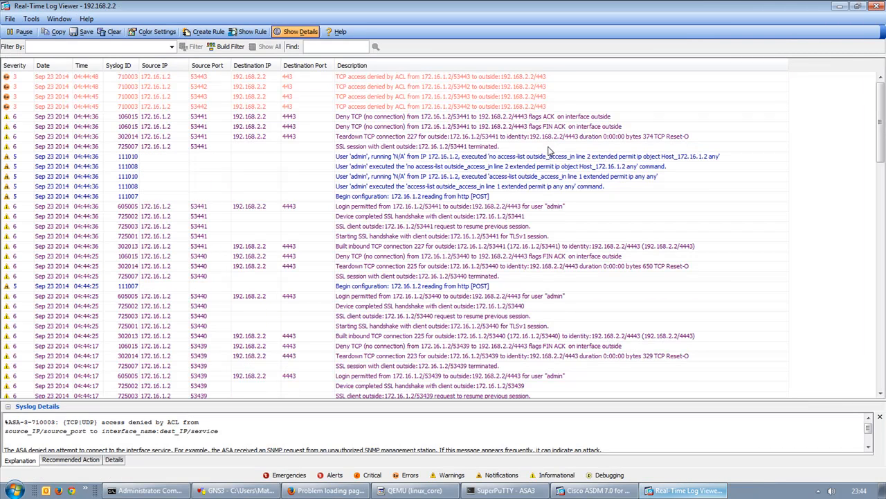
pyautogui.moveTo(550, 158)
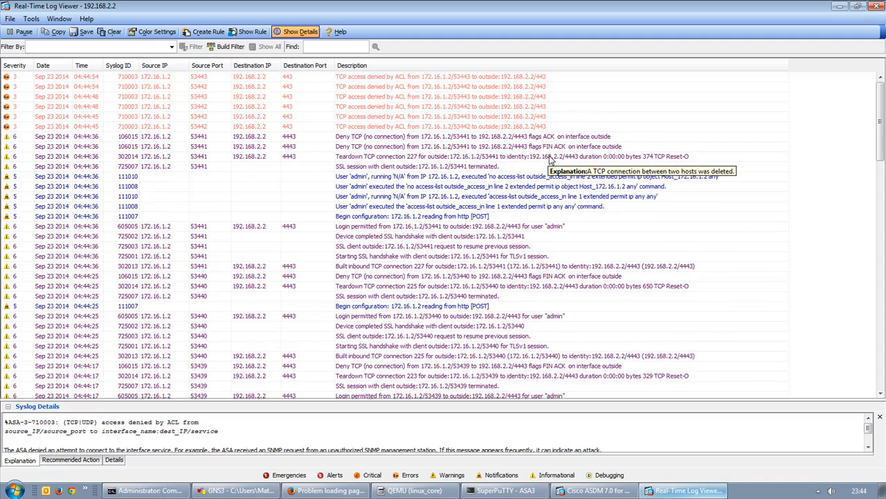
pyautogui.click(836, 7)
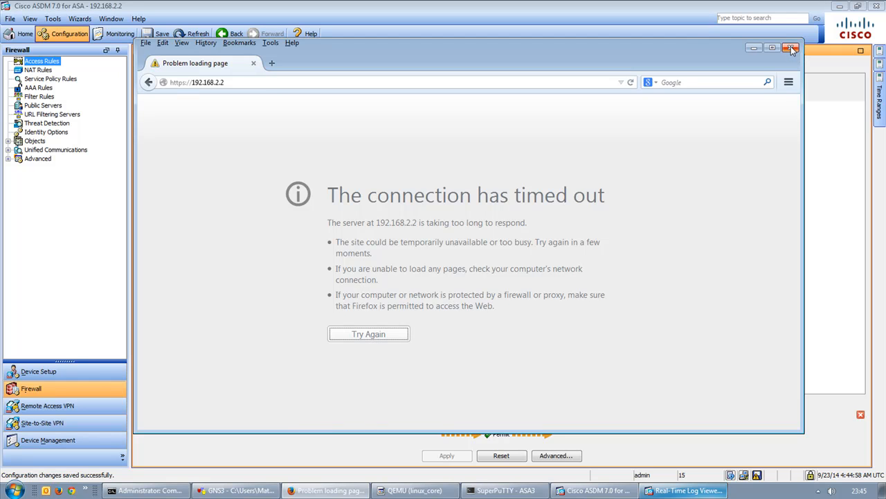
# Load the ASA page at 192.168.2.2 on port 4443.
pyautogui.click(248, 80)
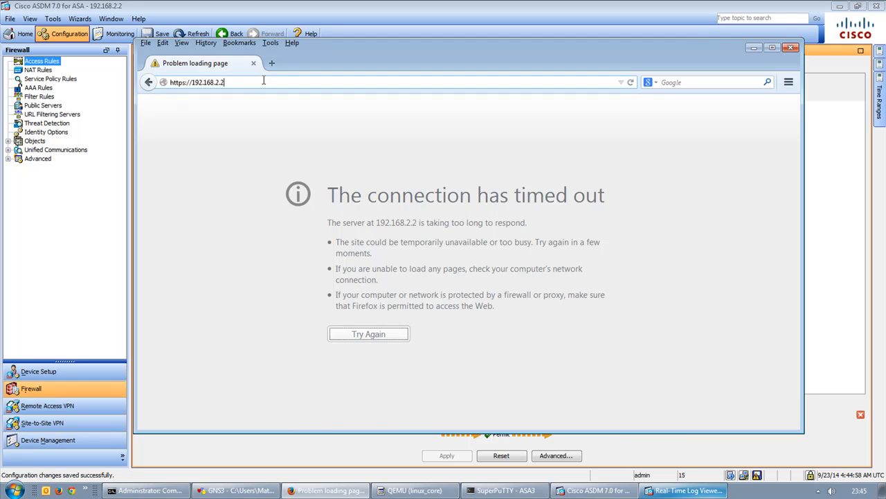
pyautogui.write(':4443')
pyautogui.press('Return')
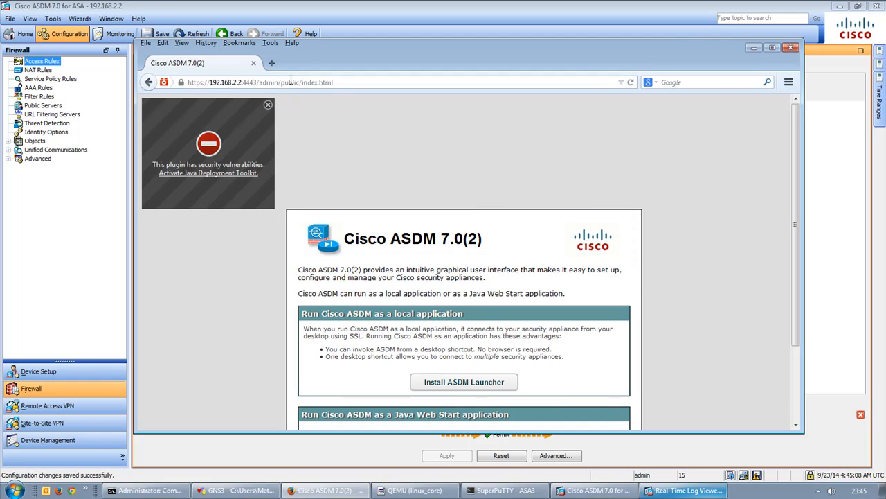
pyautogui.click(268, 84)
pyautogui.click(243, 81)
pyautogui.moveTo(243, 83); pyautogui.dragTo(399, 85)
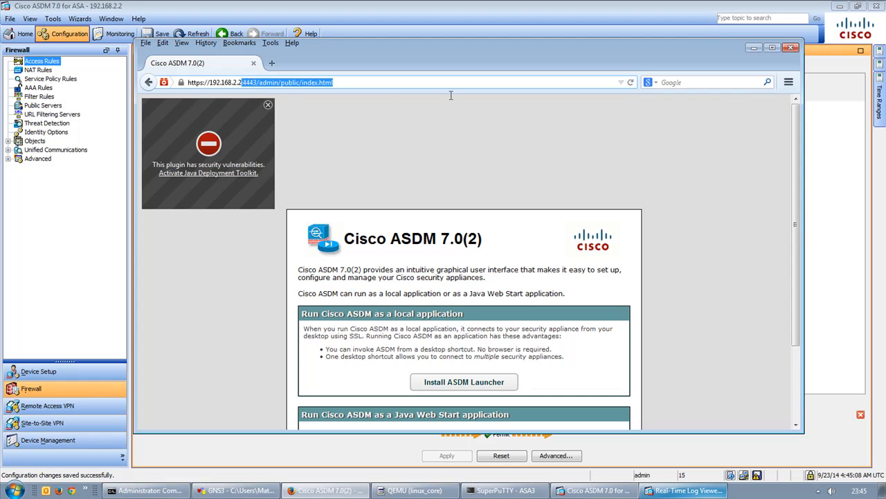
pyautogui.press('BackSpace')
pyautogui.press('Return')
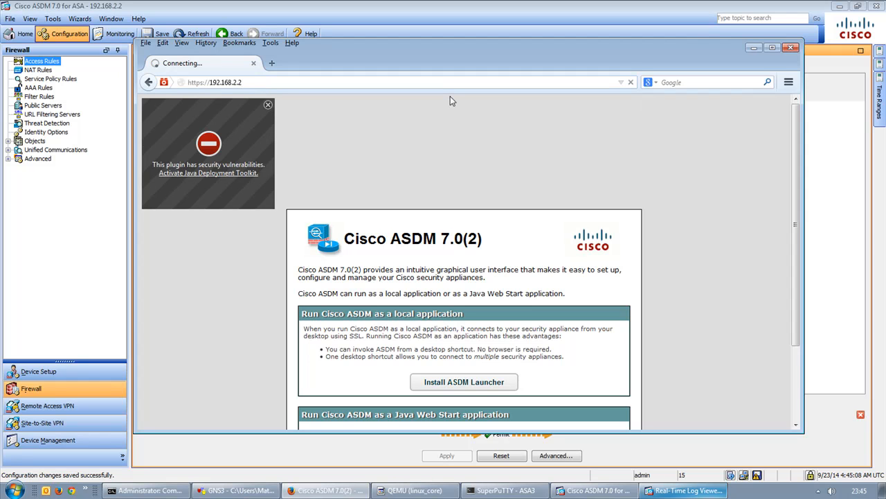
pyautogui.click(388, 5)
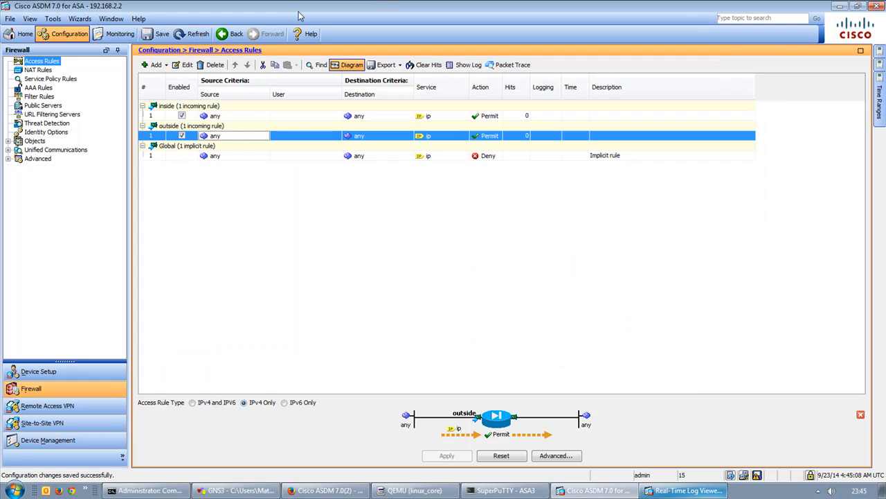
# Toggle AnyConnect access on the interfaces, send the change to the ASA twice, and check the browser.
pyautogui.click(28, 407)
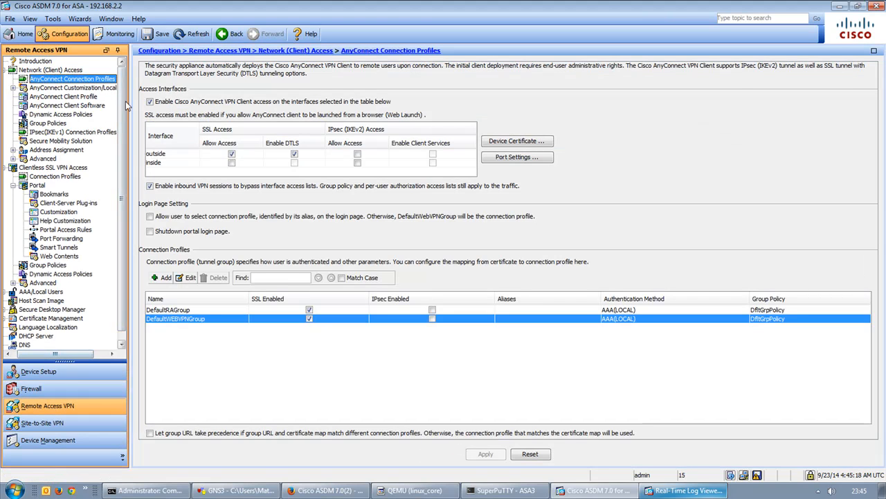
pyautogui.click(202, 104)
pyautogui.click(485, 454)
pyautogui.click(381, 352)
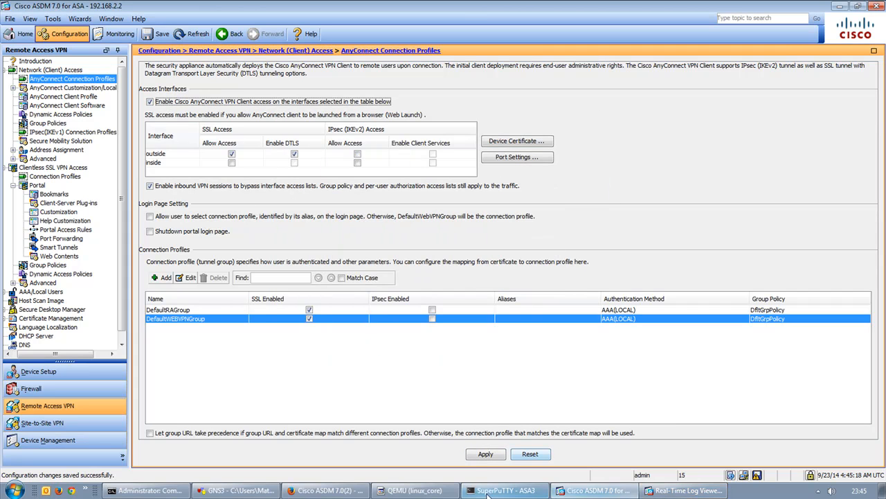
pyautogui.click(486, 454)
pyautogui.click(381, 351)
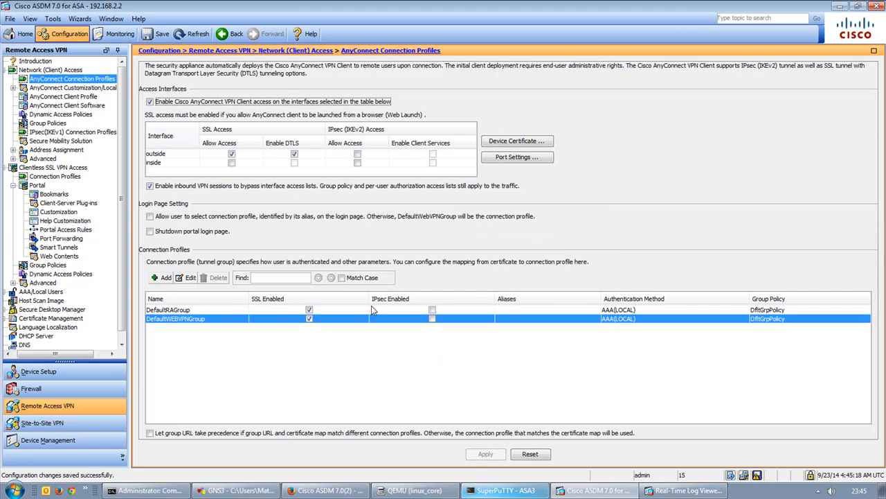
pyautogui.click(327, 491)
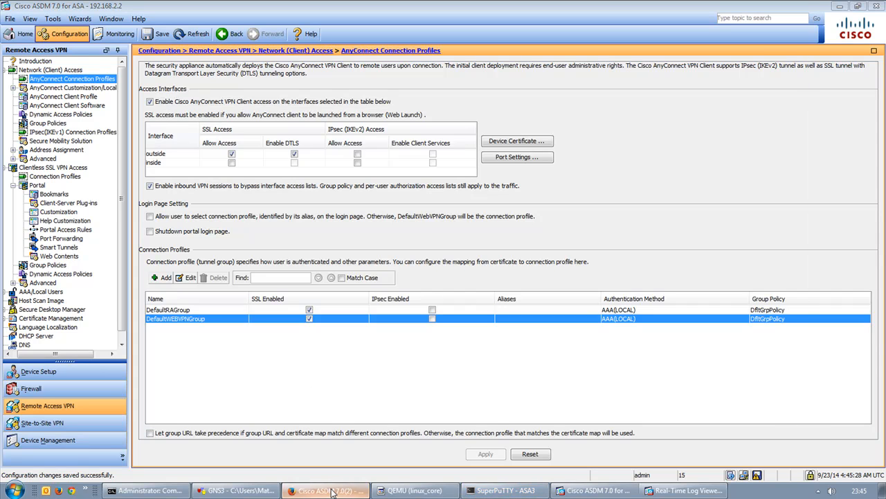
pyautogui.click(264, 85)
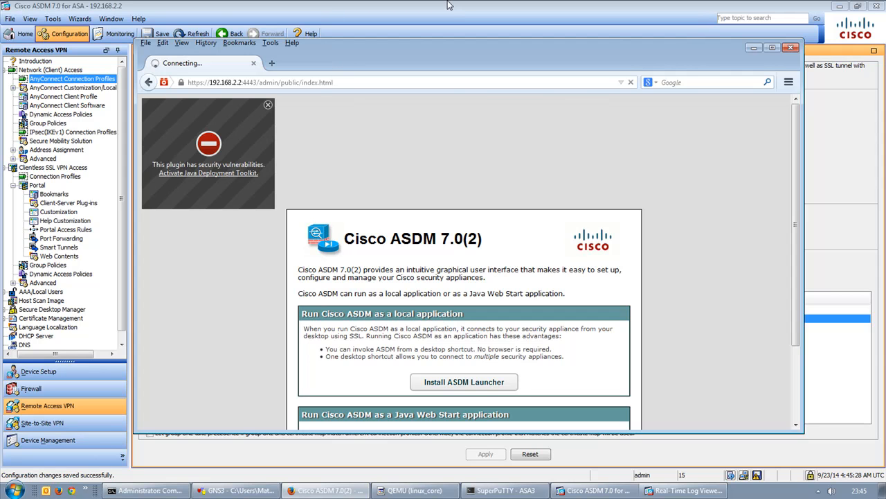
pyautogui.click(448, 5)
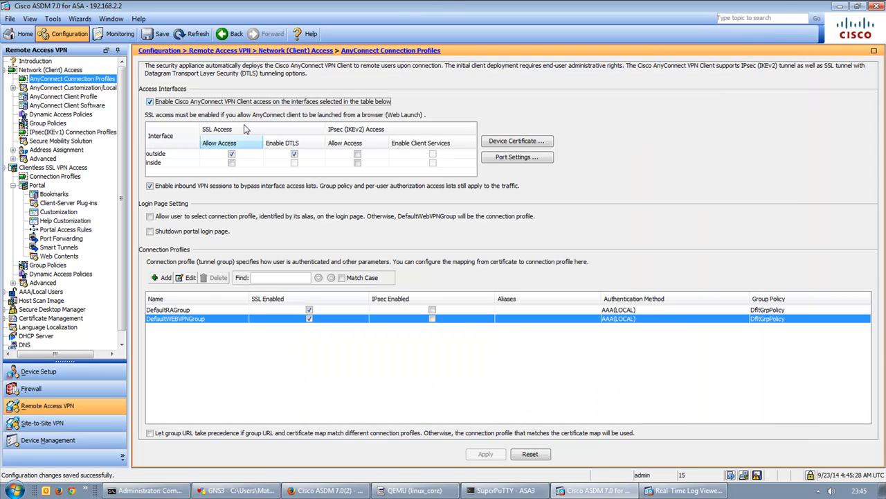
# Review client profiles, client software and DfltGrpPolicy unchanged, then open DefaultWEBVPNGroup for editing.
pyautogui.click(58, 97)
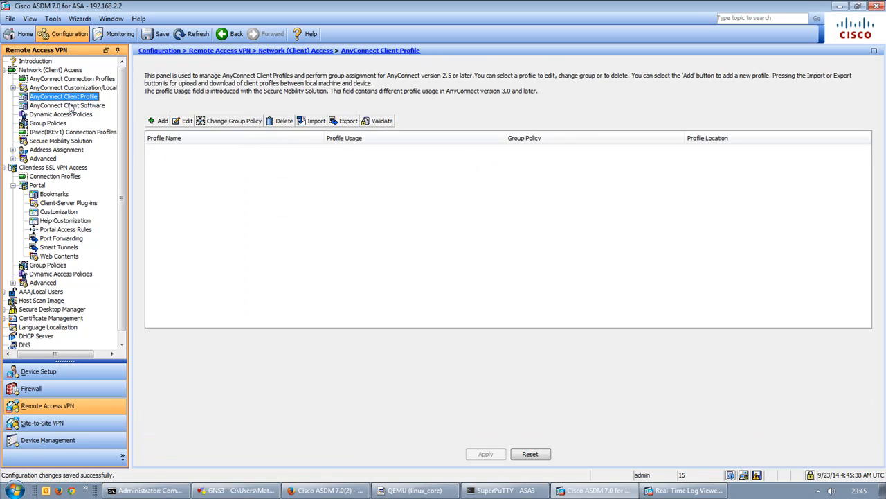
pyautogui.click(70, 106)
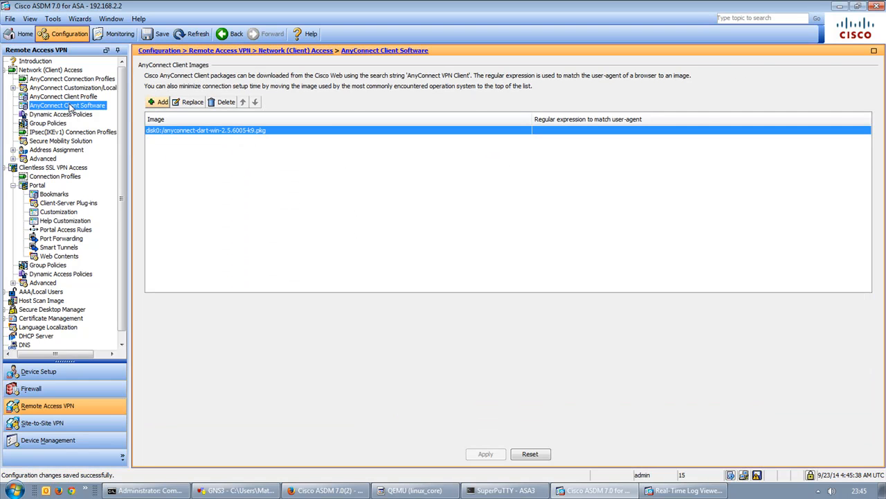
pyautogui.click(60, 124)
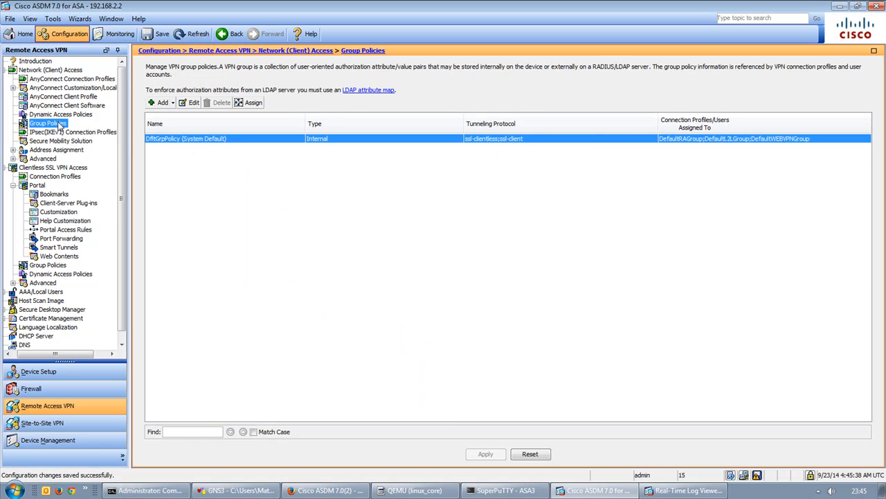
pyautogui.doubleClick(243, 142)
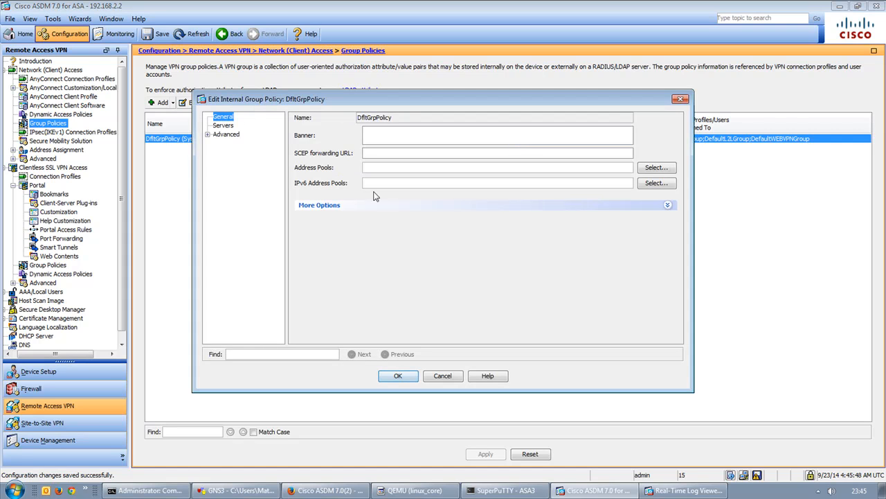
pyautogui.click(208, 134)
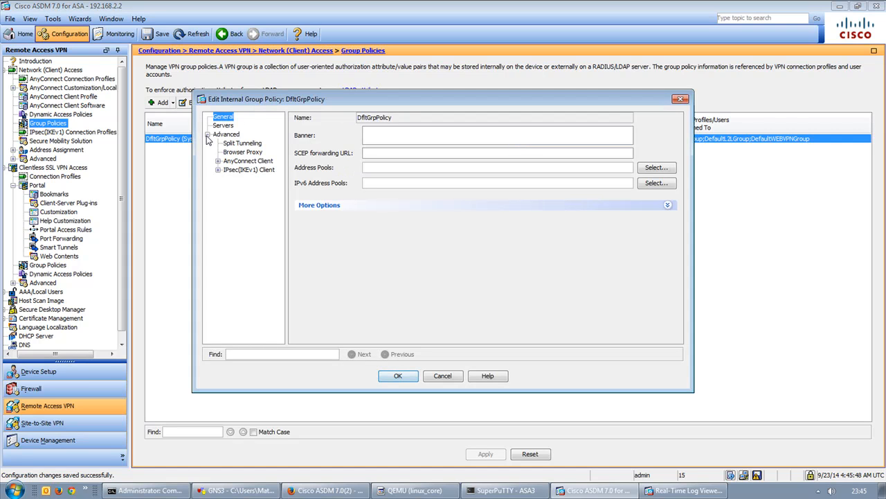
pyautogui.click(218, 161)
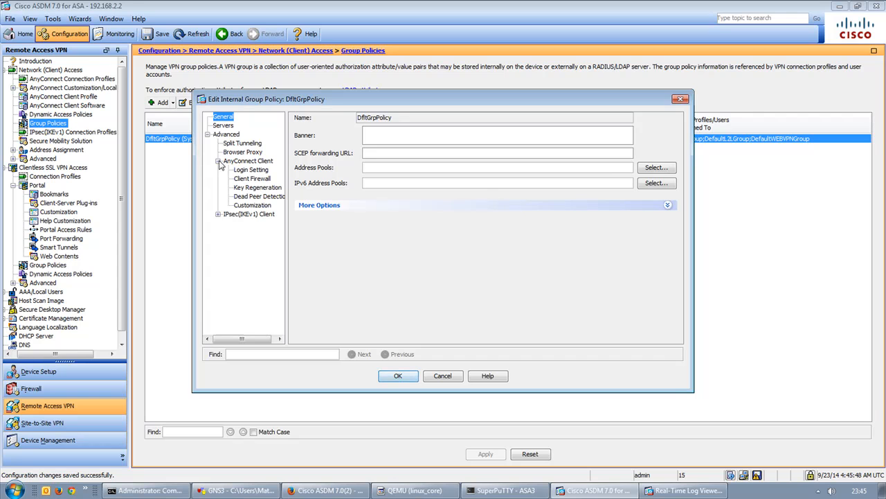
pyautogui.click(442, 377)
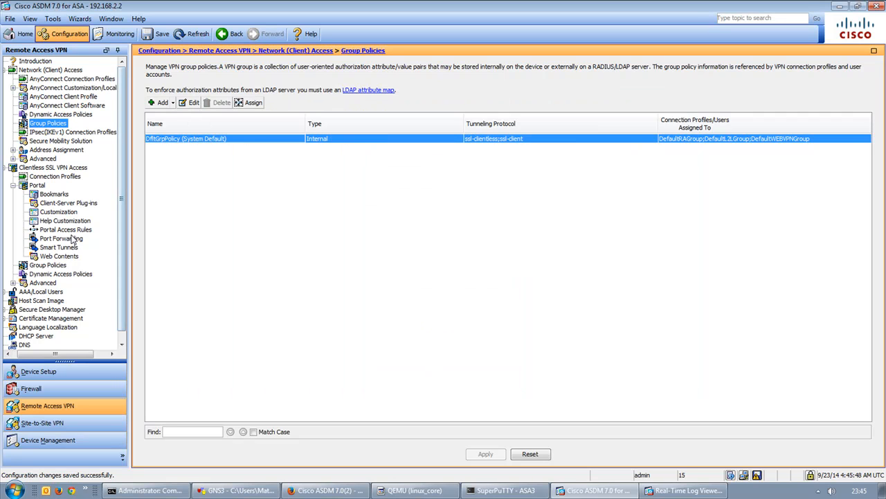
pyautogui.click(59, 79)
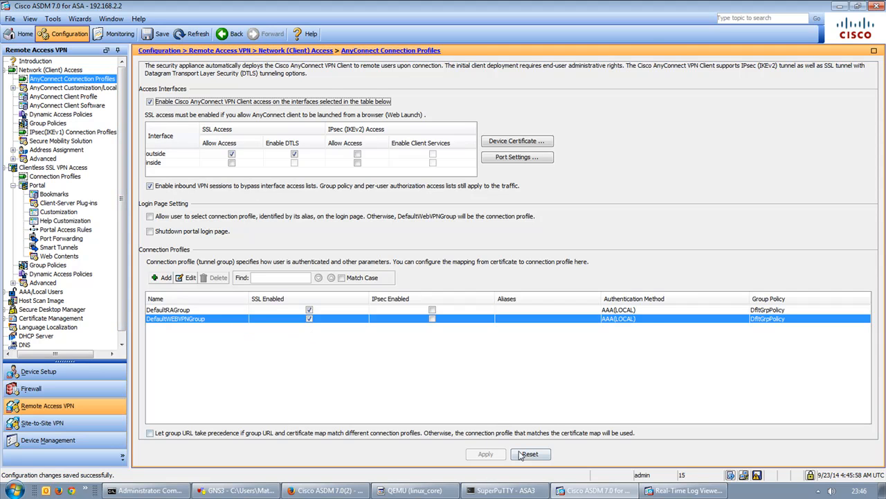
pyautogui.click(190, 278)
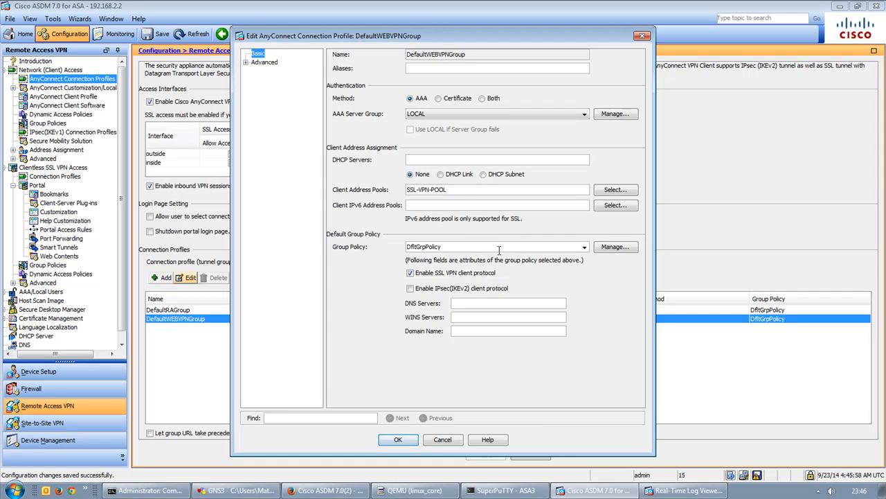
# Confirm the DefaultWEBVPNGroup profile edits, declining to set up DNS servers.
pyautogui.click(247, 63)
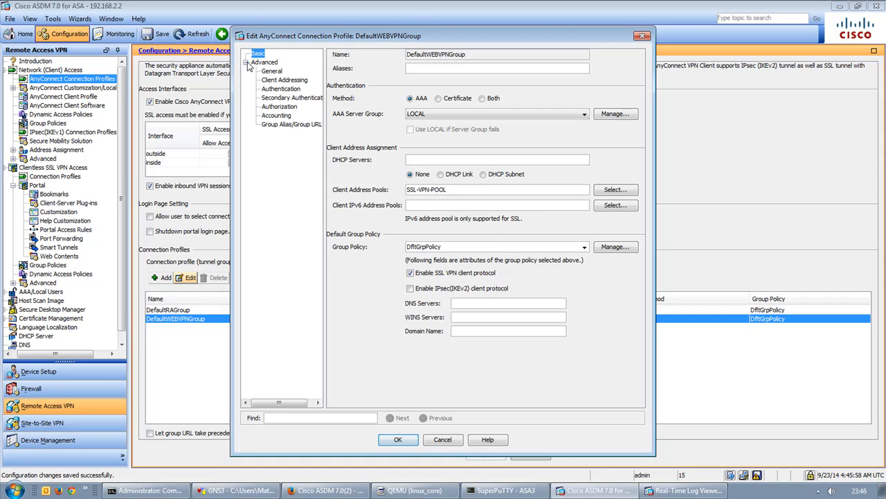
pyautogui.click(247, 63)
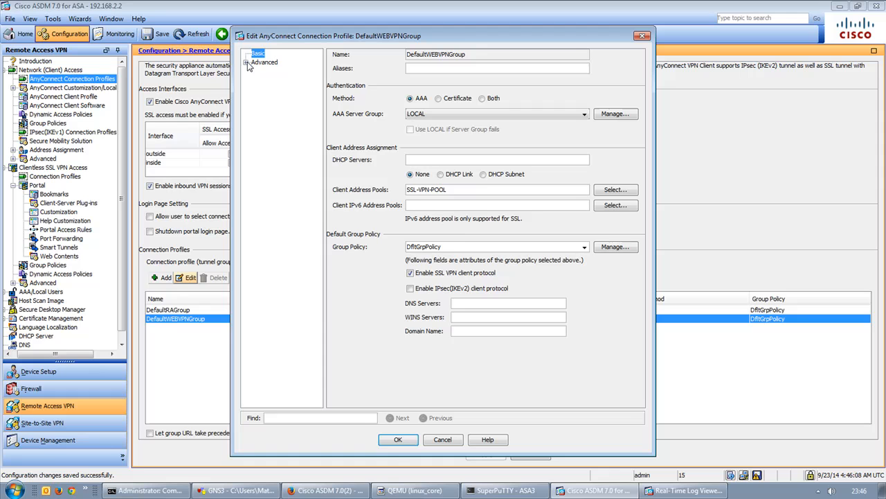
pyautogui.click(400, 440)
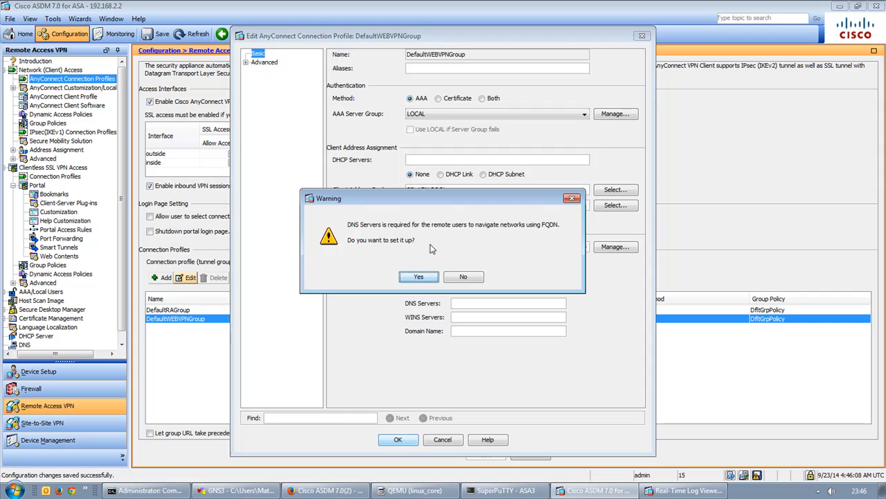
pyautogui.click(460, 280)
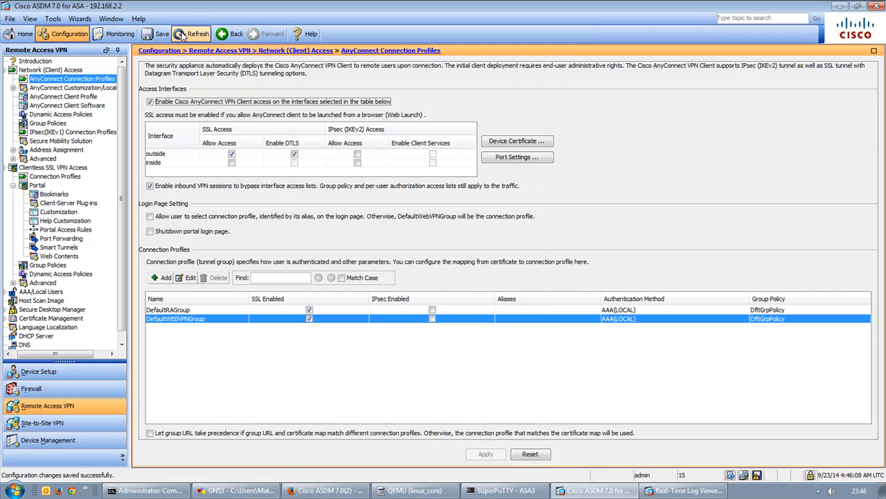
# Exit ASDM, saving the running configuration to flash and sending the save command first.
pyautogui.click(10, 18)
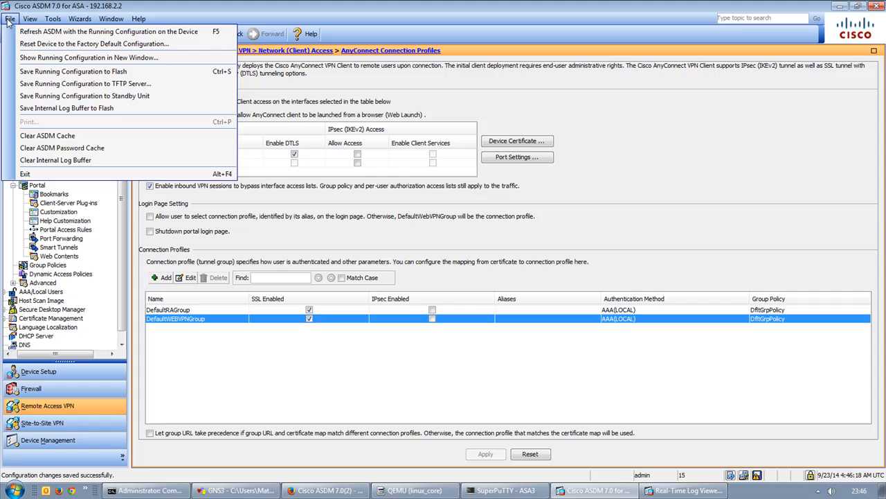
pyautogui.click(44, 176)
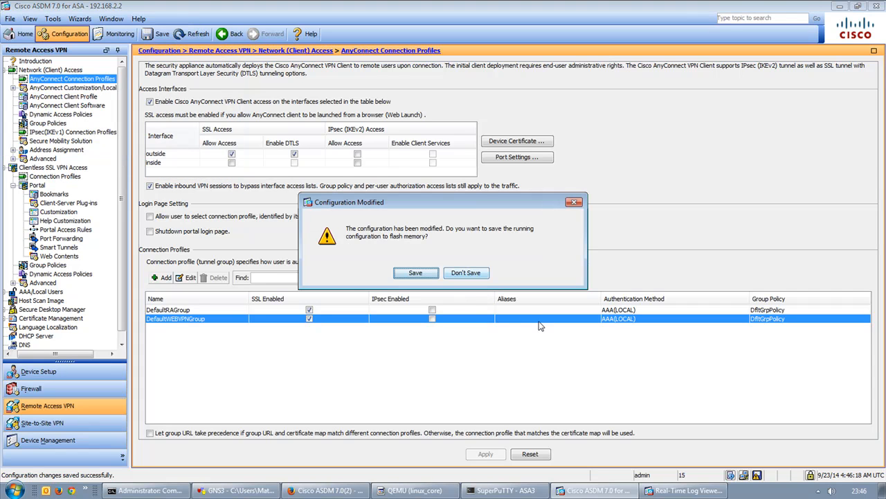
pyautogui.click(414, 274)
pyautogui.click(382, 352)
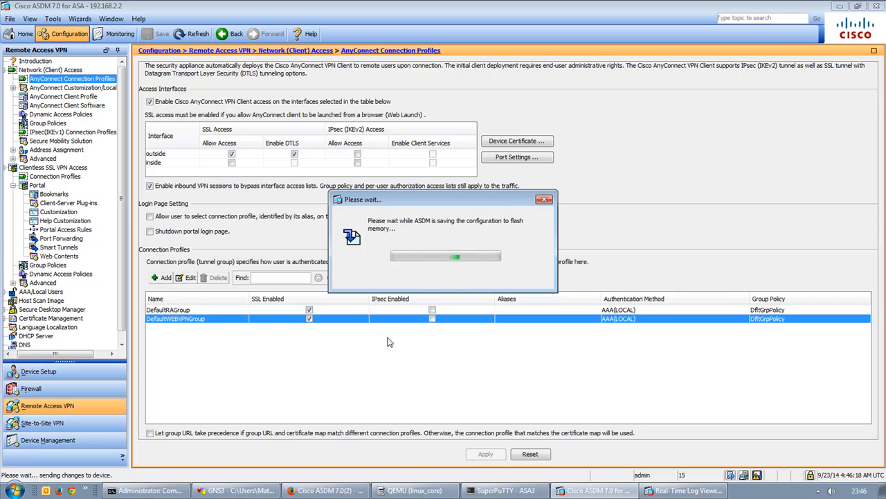
pyautogui.click(420, 266)
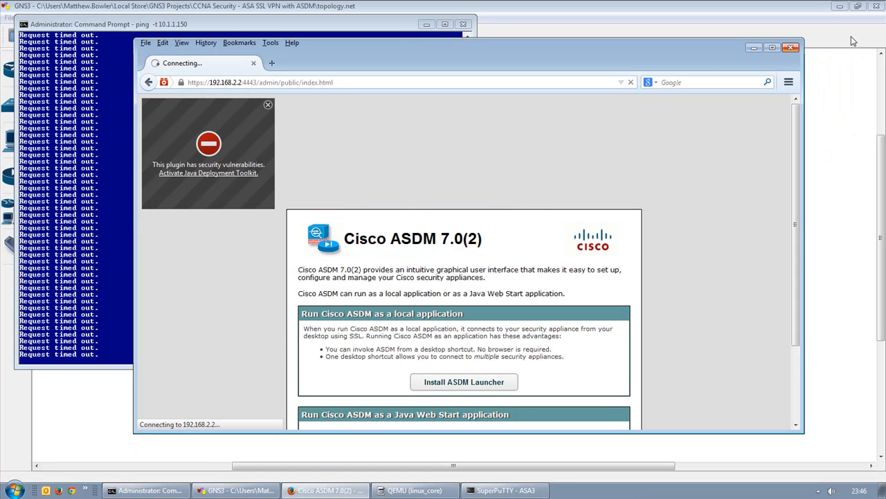
# Stop the ping to 10.1.1.150 and ping 192.168.2.2, getting 0% loss.
pyautogui.click(97, 227)
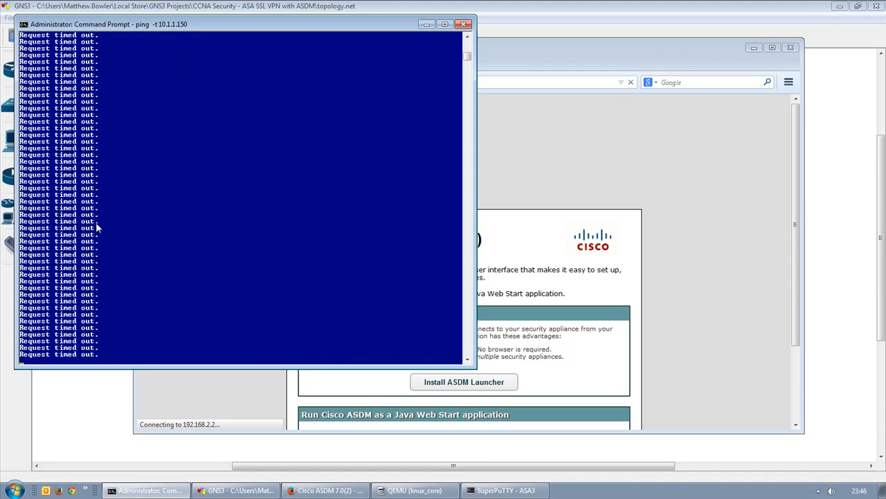
pyautogui.hotkey('ctrl', 'c')
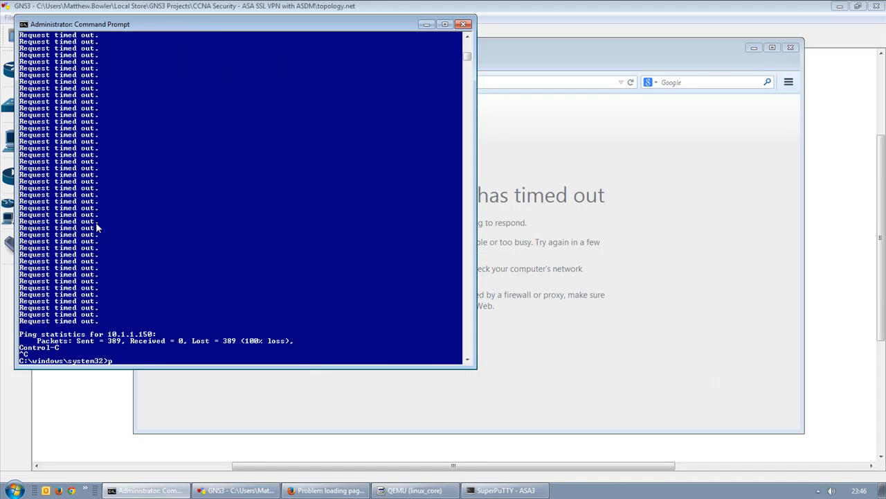
pyautogui.write('ping 192.168.2.2')
pyautogui.press('Return')
pyautogui.hotkey('ctrl', 'c')
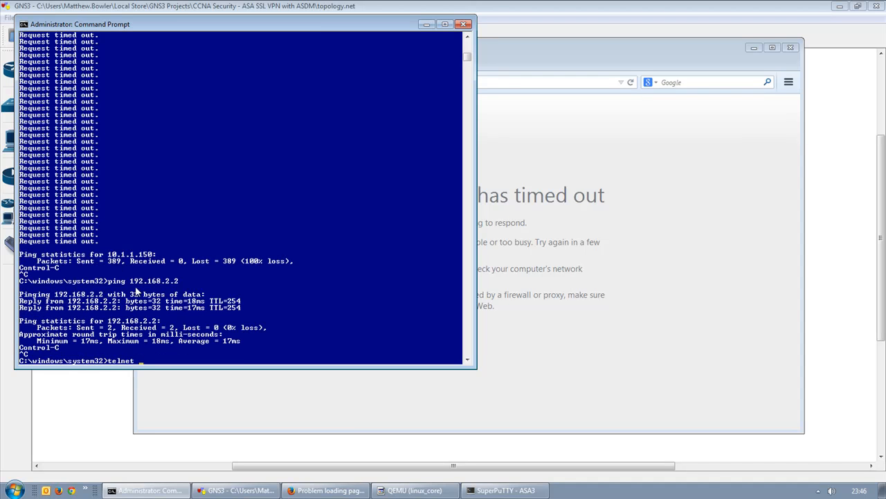
# Run telnet 192.168.2.2 443 to test the HTTPS port.
pyautogui.moveTo(130, 280); pyautogui.dragTo(178, 281)
pyautogui.rightClick(176, 280)
pyautogui.rightClick(177, 280)
pyautogui.write('443')
pyautogui.press('Return')
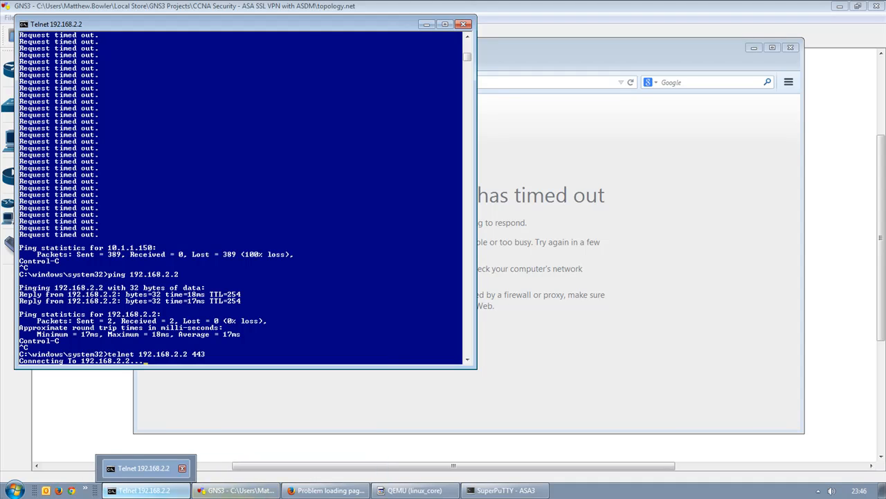
# Launch Cisco ASDM-IDM Launcher for 192.168.2.2:4443 and focus its password field.
pyautogui.click(87, 490)
pyautogui.click(138, 444)
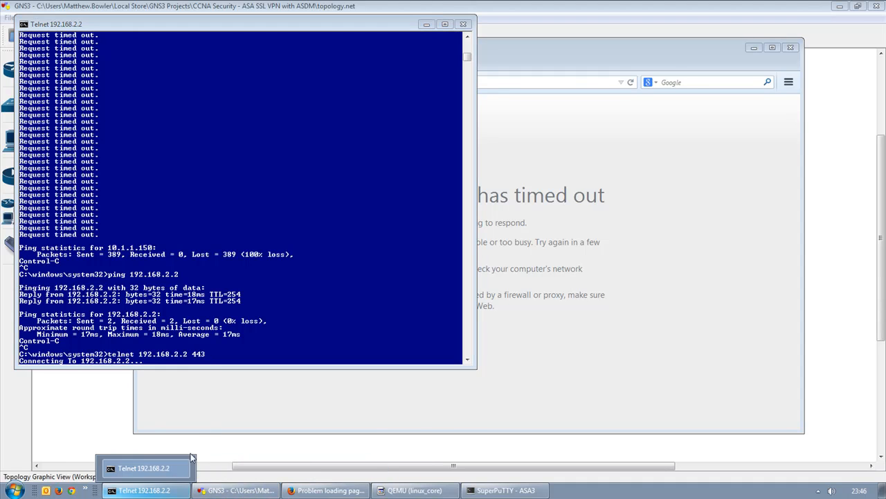
pyautogui.click(422, 257)
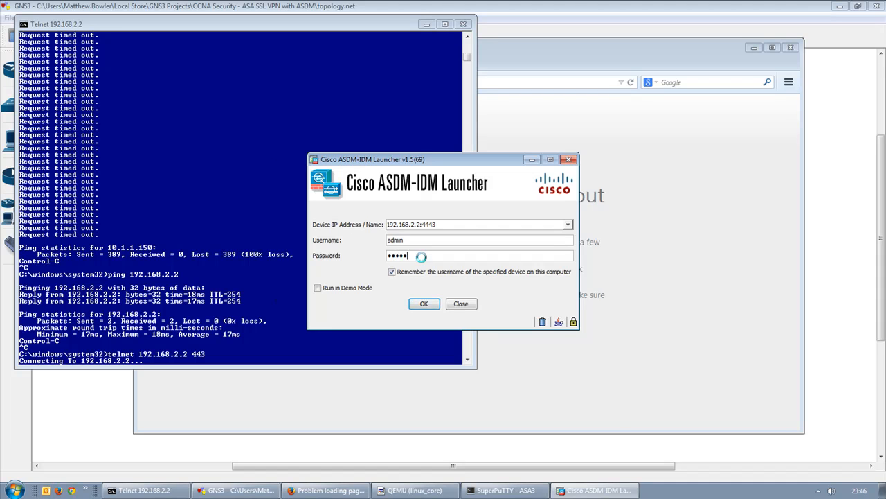
# Connect the launcher to 192.168.2.2, then start Monitoring > Logging > Real-Time Log Viewer.
pyautogui.click(533, 286)
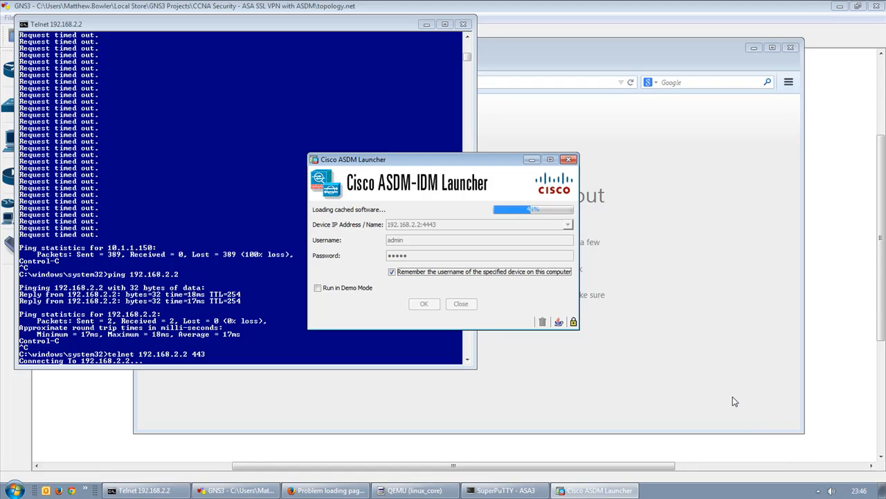
pyautogui.rightClick(755, 493)
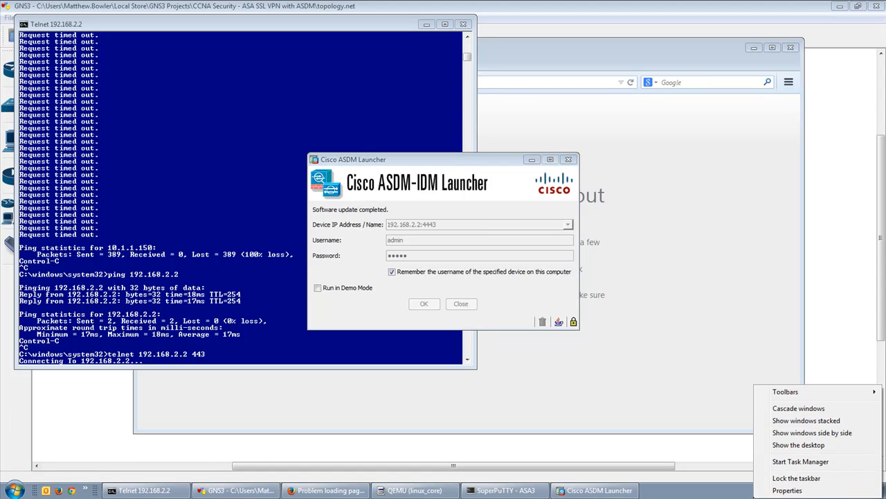
pyautogui.click(727, 412)
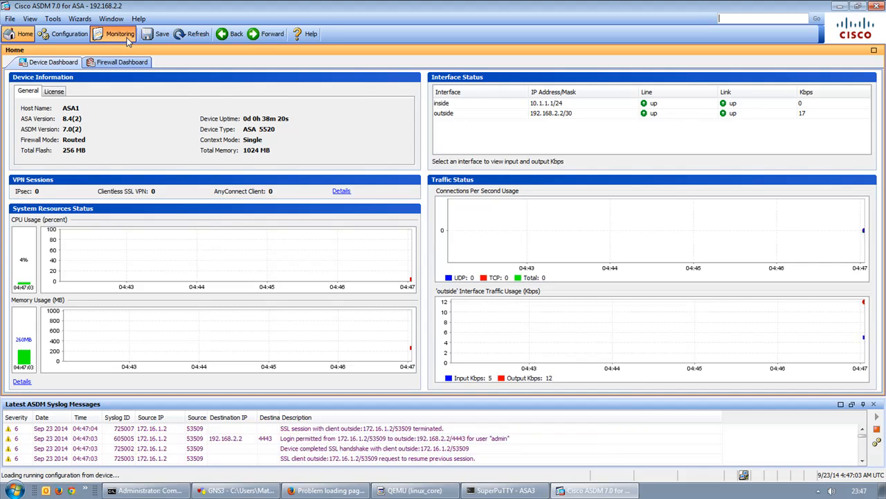
pyautogui.click(115, 33)
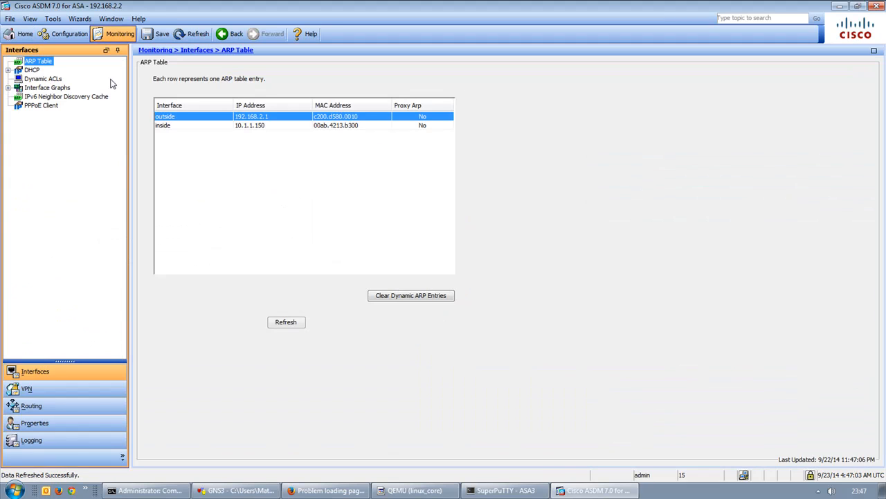
pyautogui.click(51, 445)
pyautogui.click(288, 216)
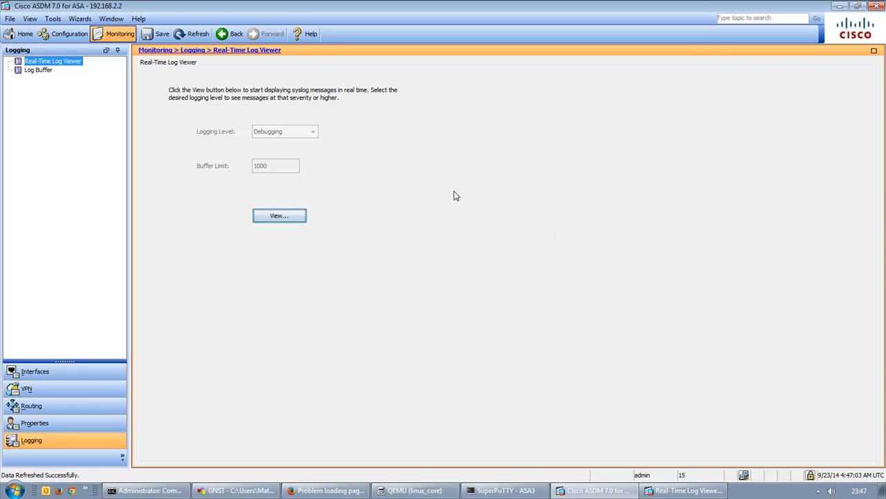
# Move the Real-Time Log Viewer left, stretch it to full height and widen it.
pyautogui.moveTo(693, 490)
pyautogui.click(643, 466)
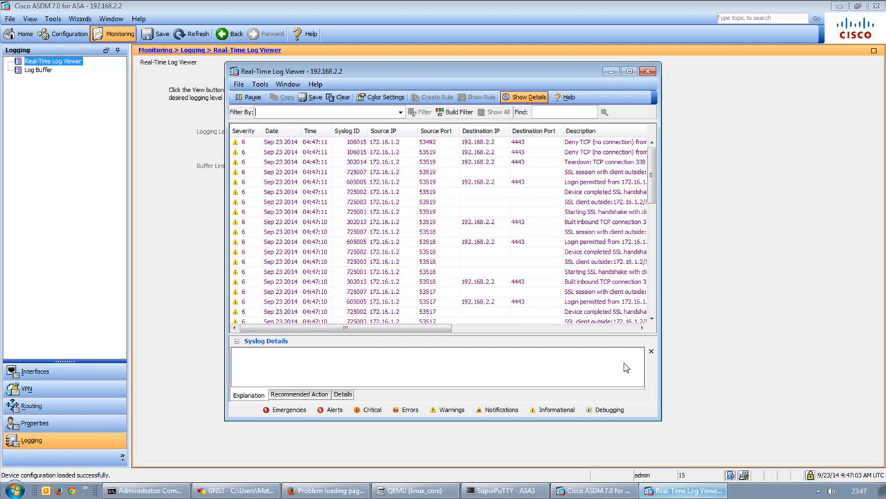
pyautogui.moveTo(411, 67); pyautogui.dragTo(310, 78)
pyautogui.doubleClick(332, 69)
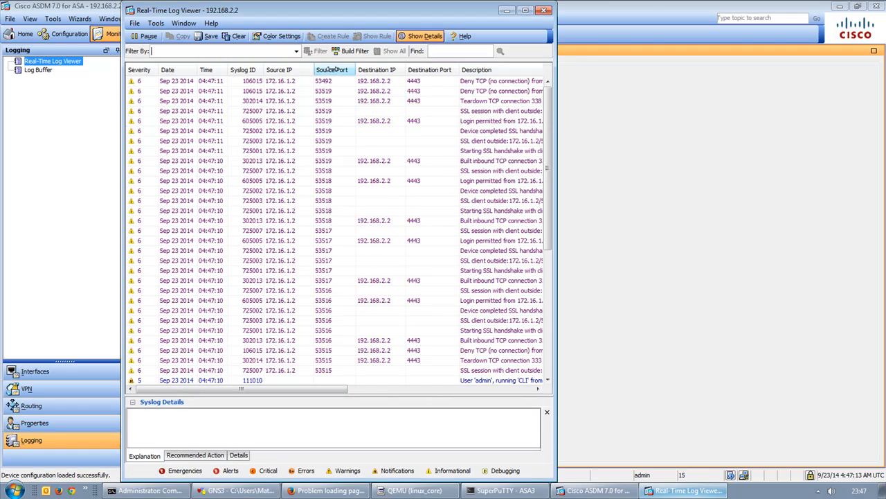
pyautogui.moveTo(555, 120); pyautogui.dragTo(857, 135)
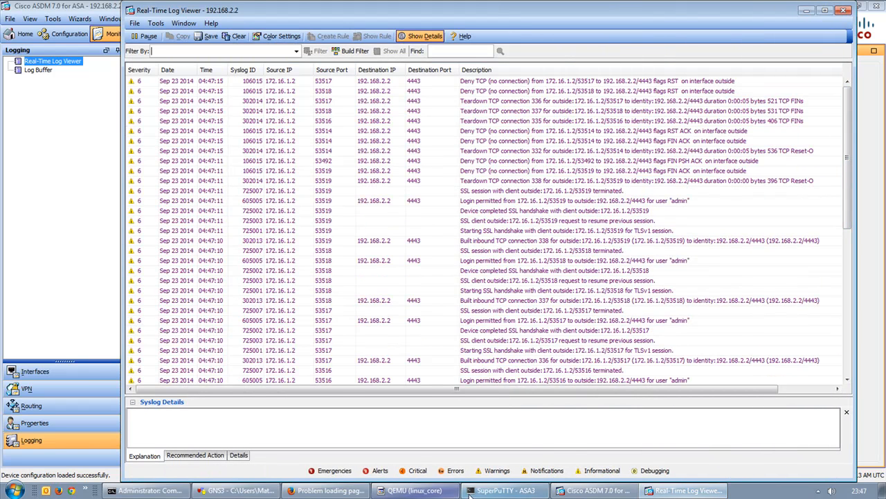
pyautogui.click(329, 490)
pyautogui.click(235, 83)
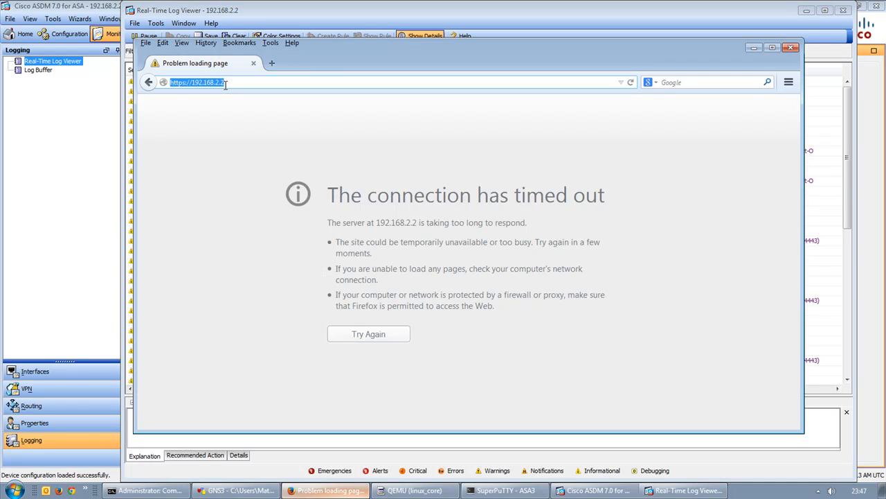
pyautogui.press('Return')
# Read the details of the 710003 ACL-denied entry for port 443 in the log viewer.
pyautogui.click(836, 143)
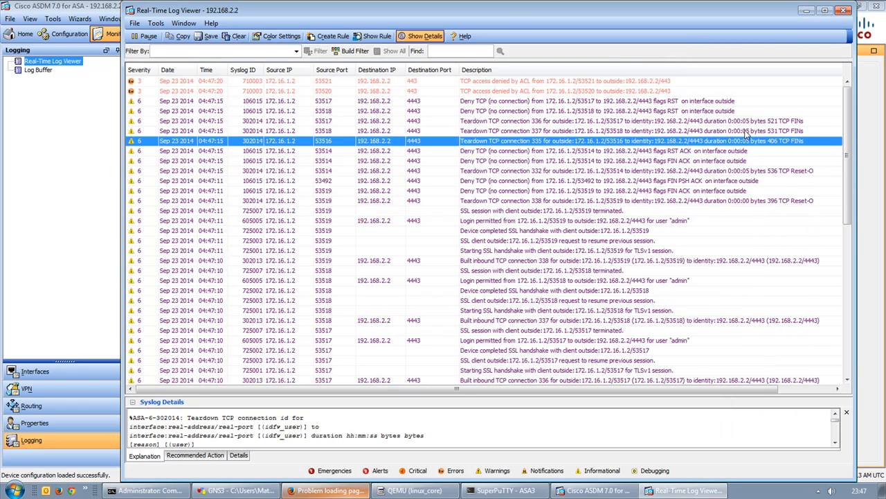
pyautogui.click(525, 90)
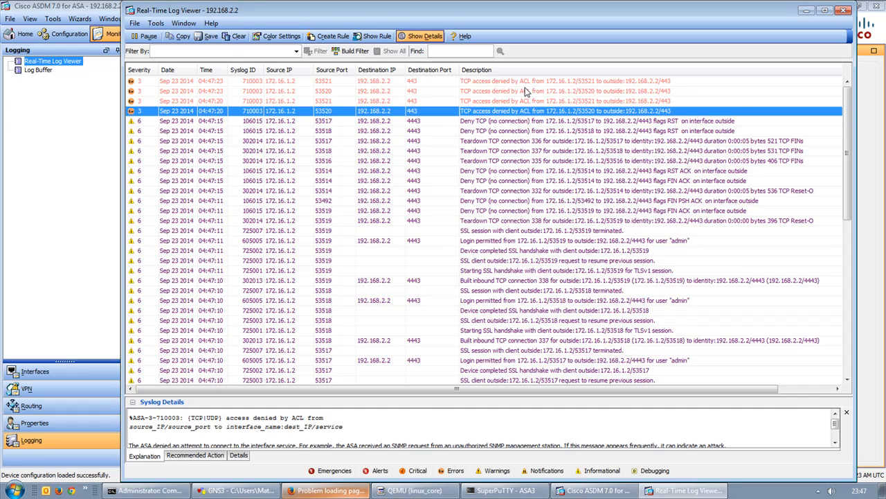
pyautogui.scroll(-1, 649, 435)
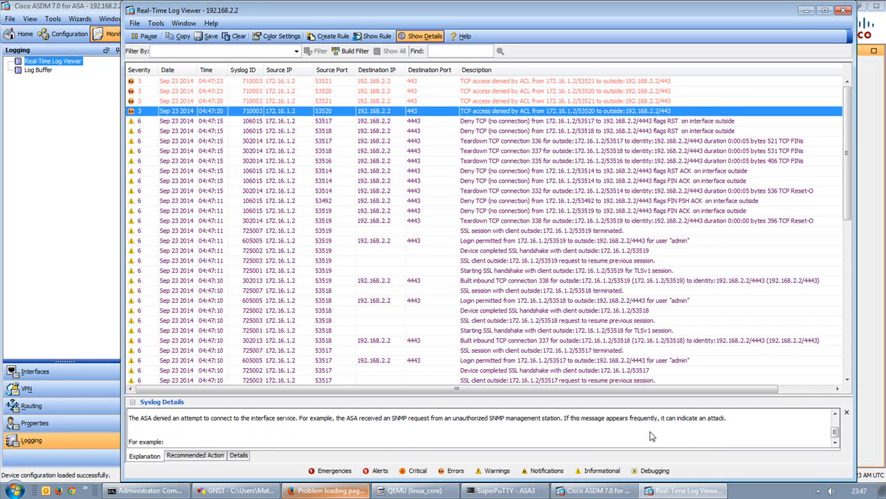
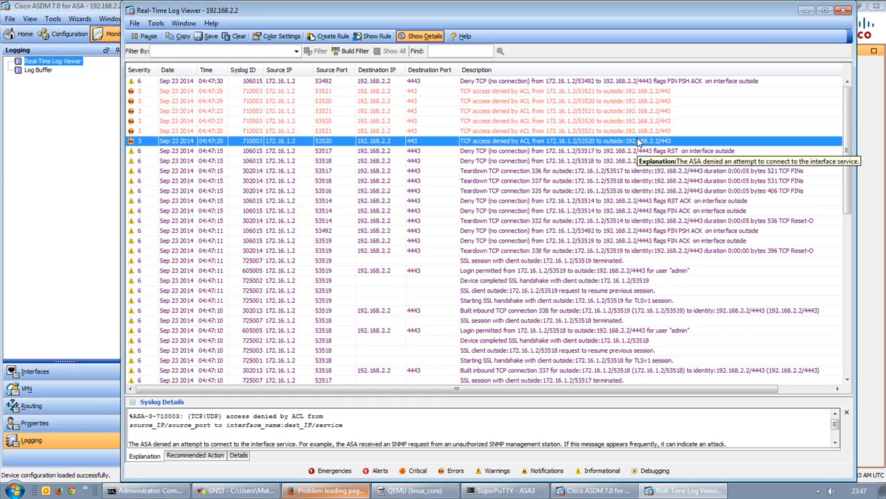
# Show the Firewall > Access Rules page filtered to IPv4 rules only.
pyautogui.click(72, 212)
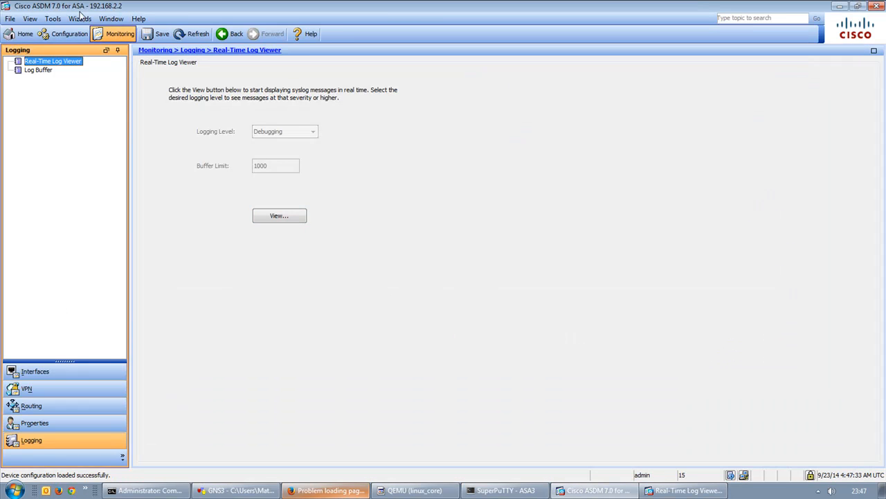
pyautogui.click(66, 34)
pyautogui.click(60, 390)
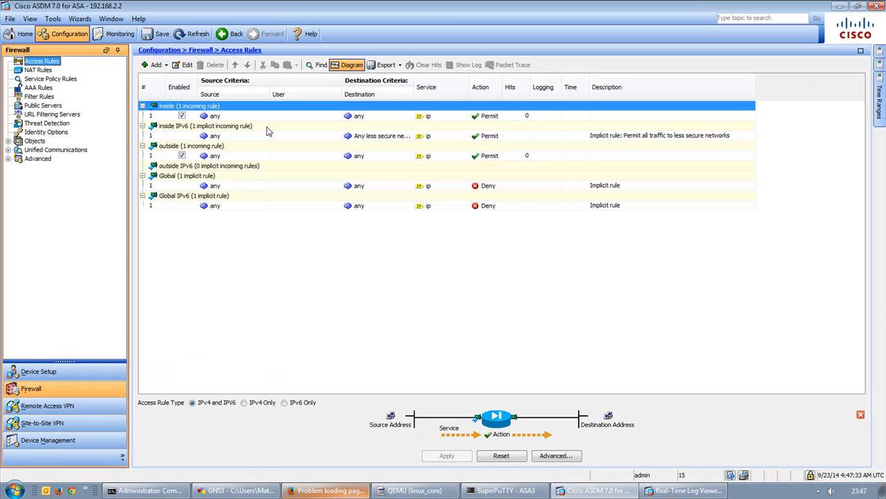
pyautogui.click(304, 402)
pyautogui.click(264, 402)
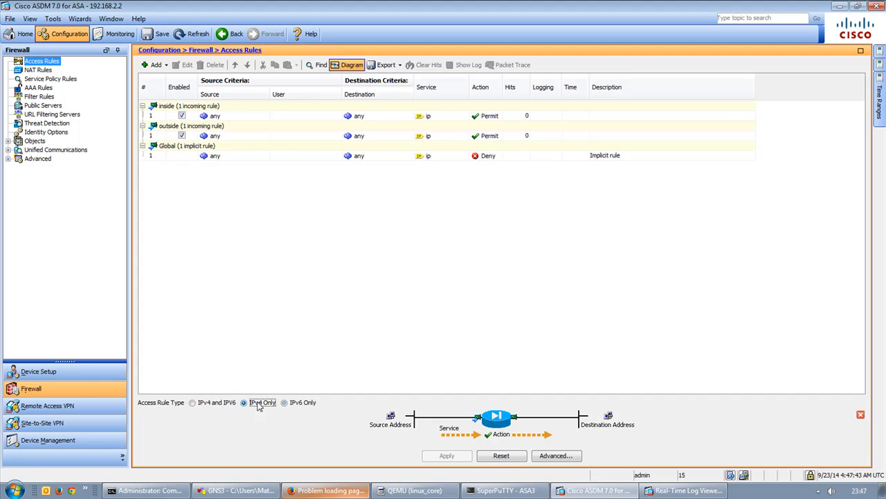
# Select the outside interface's permit rule and expand its Advanced settings.
pyautogui.click(277, 136)
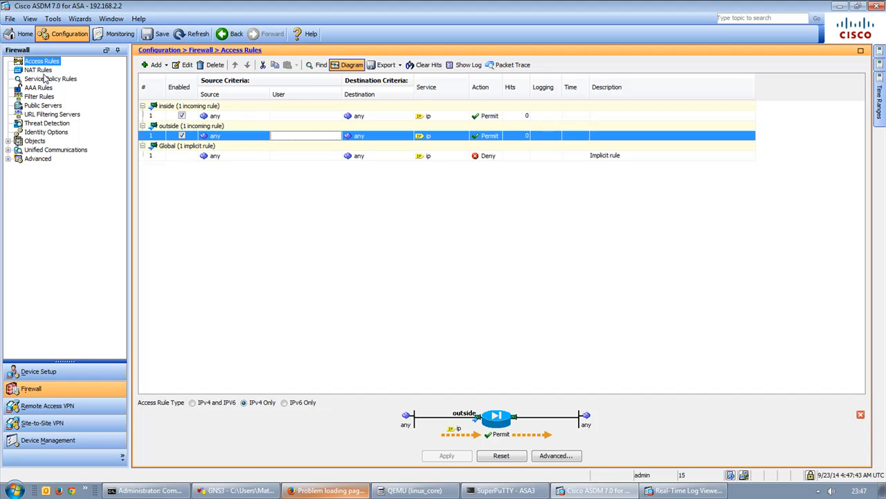
pyautogui.click(8, 159)
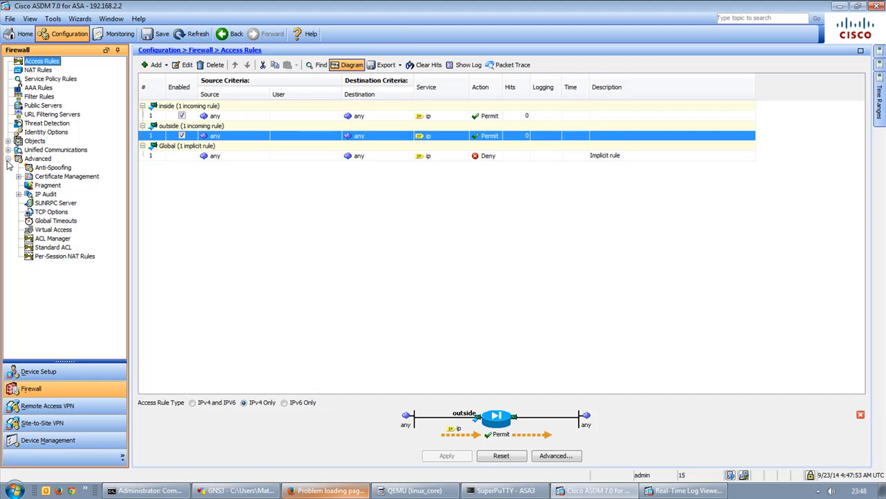
pyautogui.click(516, 492)
# Run 'sh log' on the ASA3 console and page through the logging buffer.
pyautogui.write('sh log')
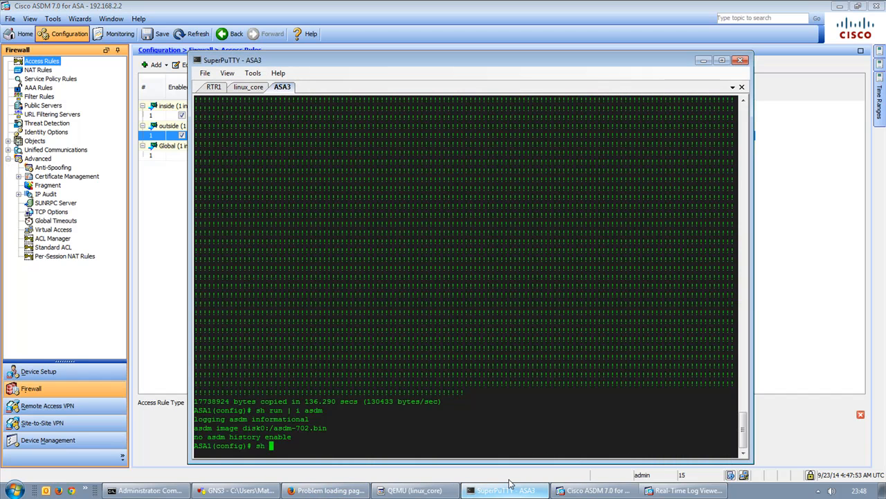
pyautogui.press('Return')
pyautogui.press('space')
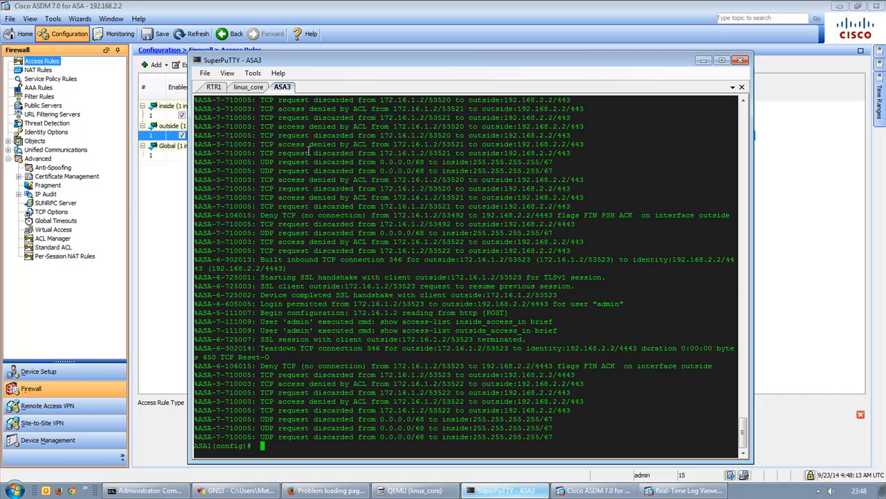
pyautogui.scroll(7, 309, 148)
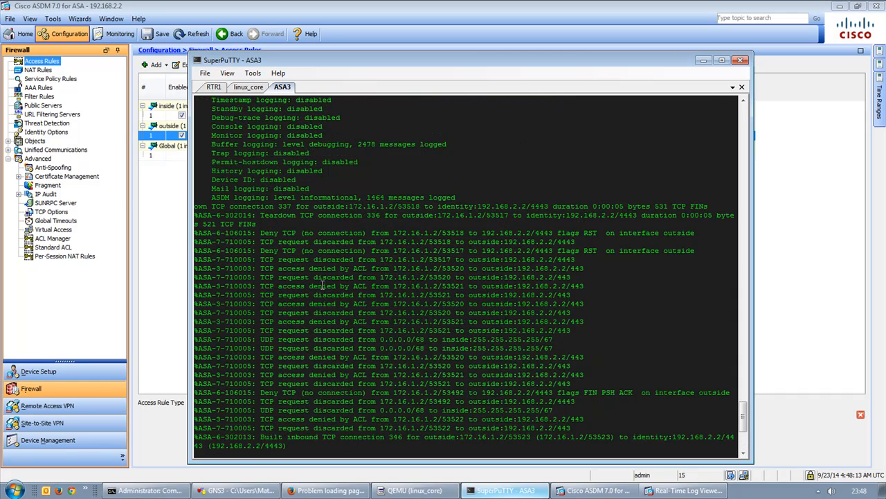
pyautogui.click(777, 244)
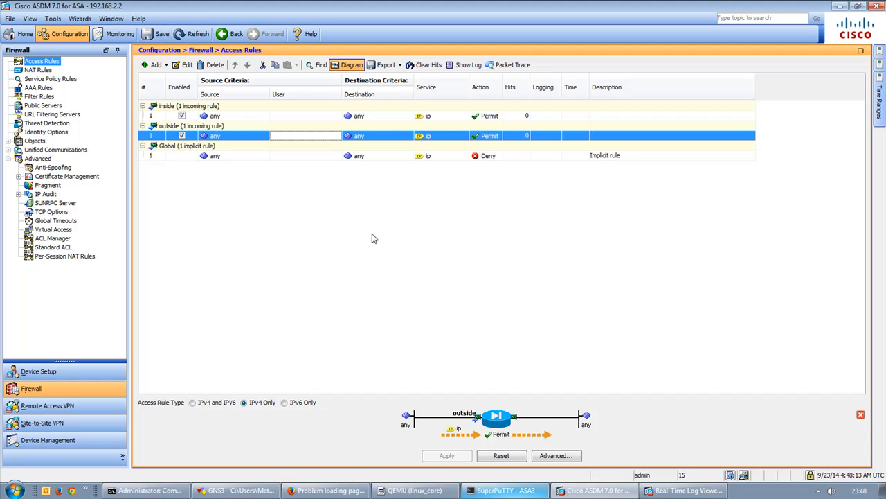
# Delete the outside permit-any rule and send the change to the ASA.
pyautogui.rightClick(222, 138)
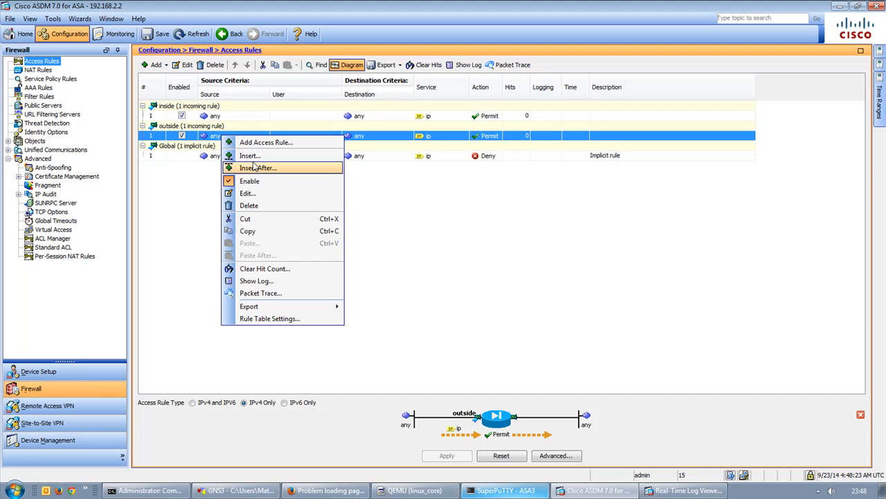
pyautogui.click(276, 205)
pyautogui.click(457, 456)
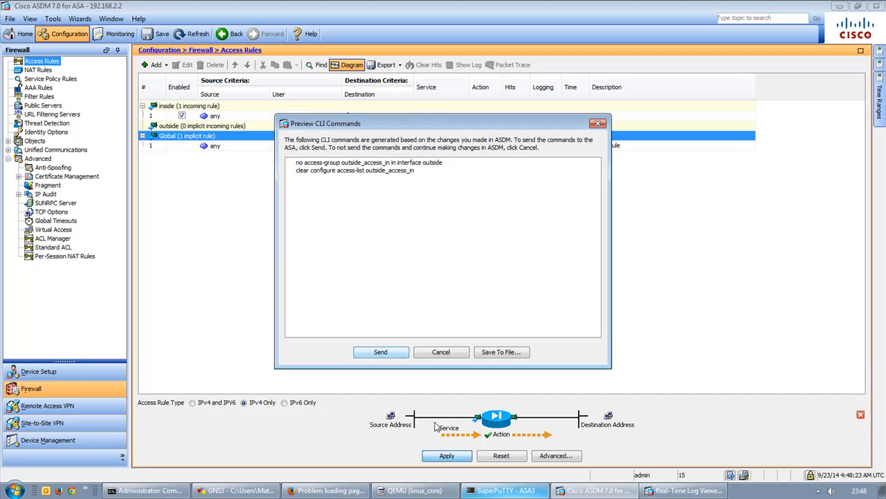
pyautogui.click(378, 354)
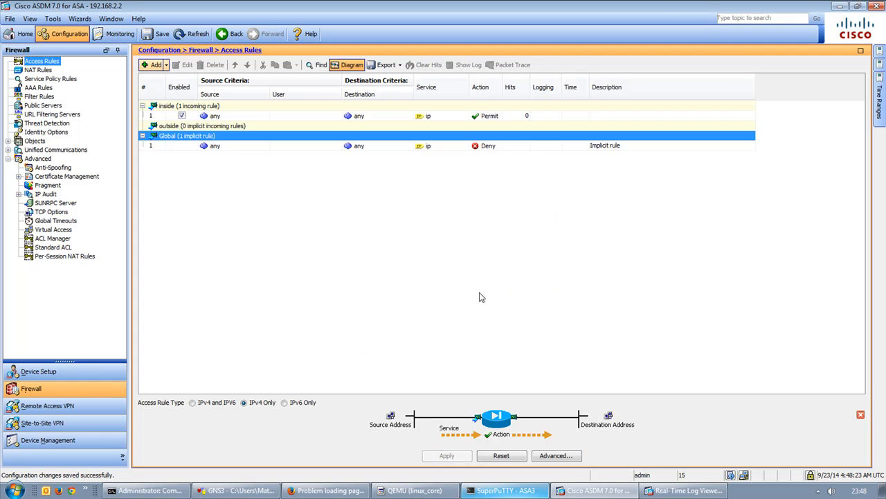
# Retry the ASA web page in Firefox and check the real-time log viewer.
pyautogui.click(325, 490)
pyautogui.click(366, 335)
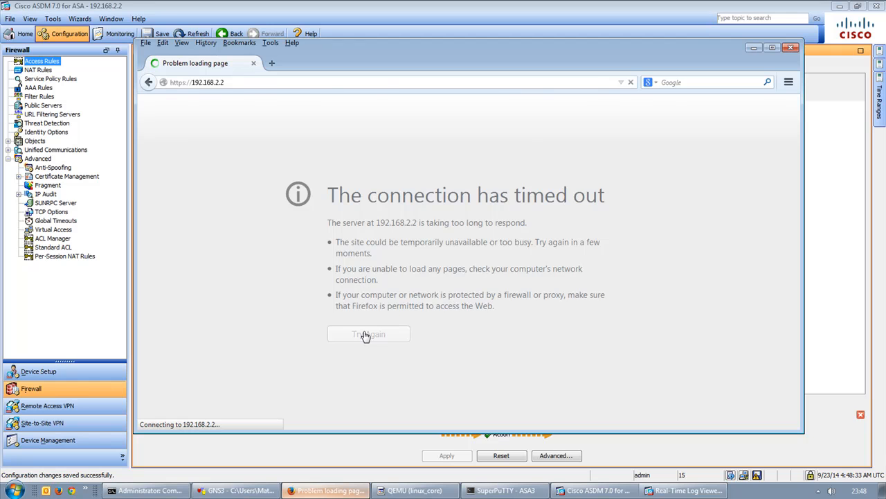
pyautogui.click(675, 491)
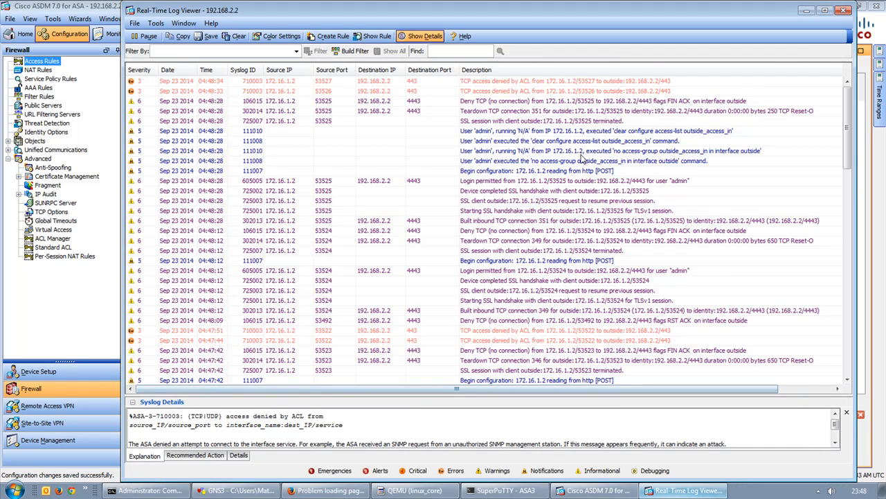
pyautogui.click(90, 2)
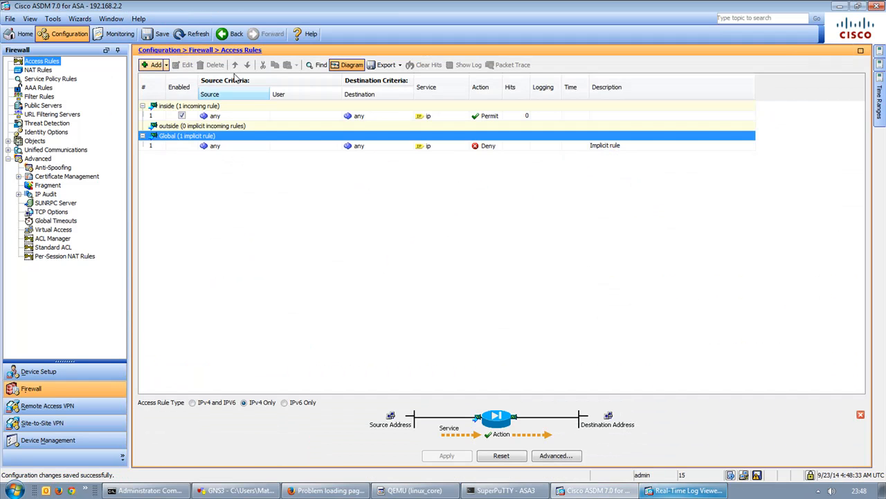
# Start adding a new access rule on the outside interface.
pyautogui.click(184, 125)
pyautogui.rightClick(179, 128)
pyautogui.click(217, 136)
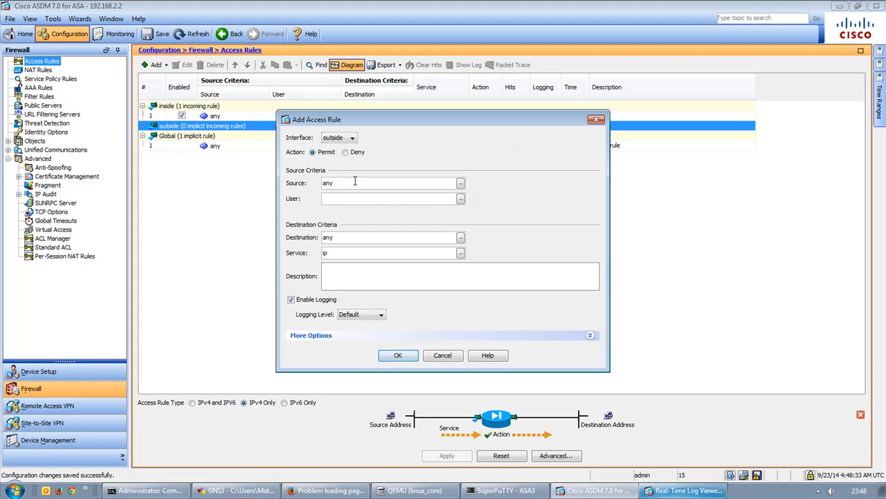
# Cancel the new access rule and go to the ACL Manager page.
pyautogui.click(346, 138)
pyautogui.click(346, 139)
pyautogui.click(454, 359)
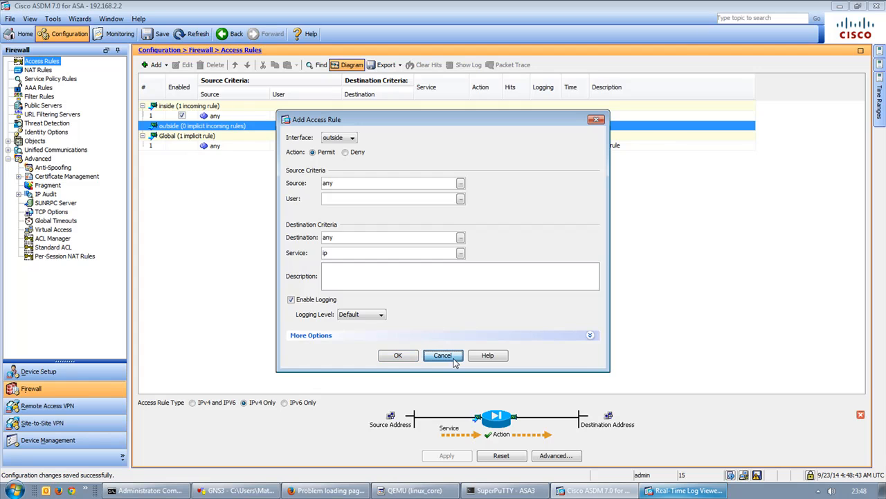
pyautogui.click(47, 241)
pyautogui.click(50, 250)
pyautogui.click(50, 240)
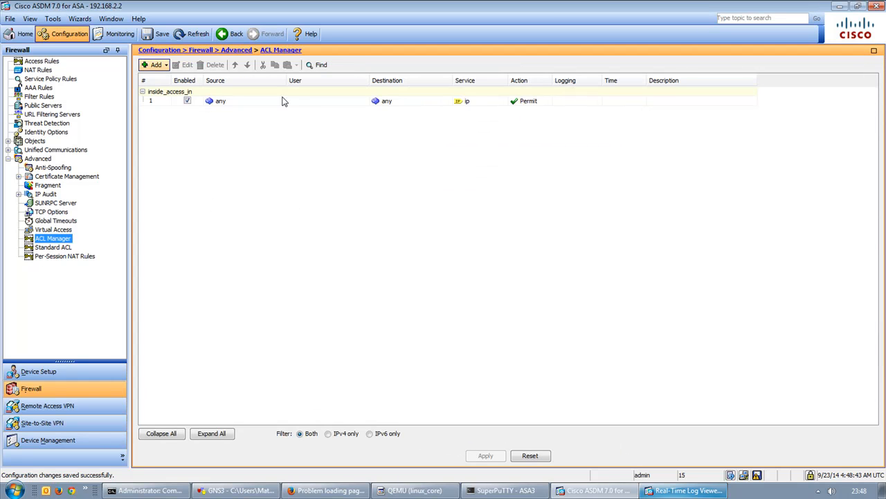
pyautogui.click(66, 257)
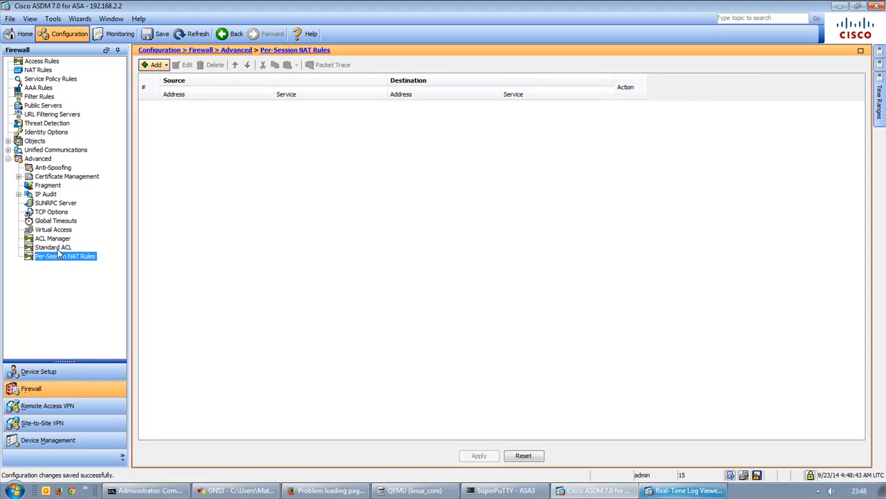
pyautogui.click(56, 247)
pyautogui.click(55, 239)
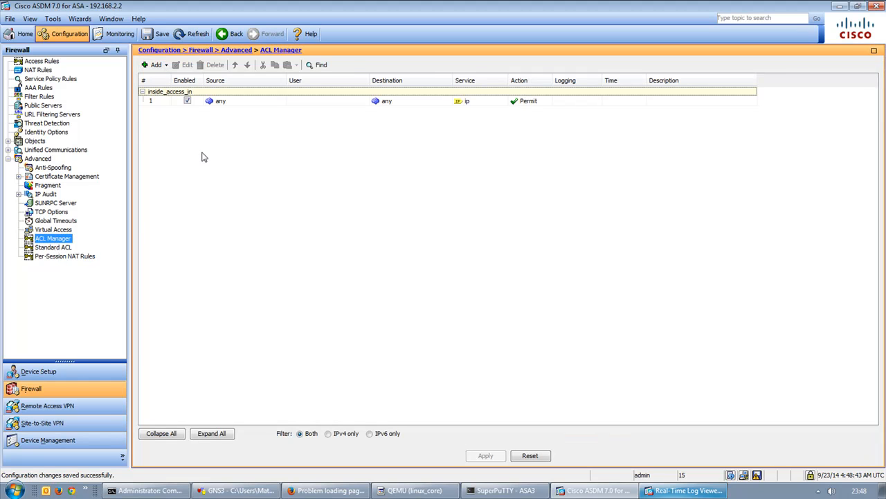
# Create a new ACL named 'outside-access-in'.
pyautogui.click(154, 65)
pyautogui.click(164, 76)
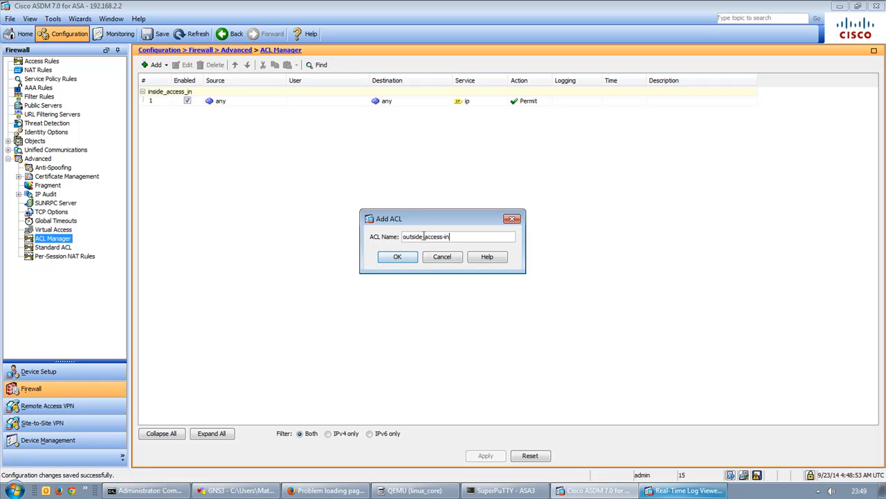
pyautogui.write('outside-access-in')
pyautogui.click(397, 256)
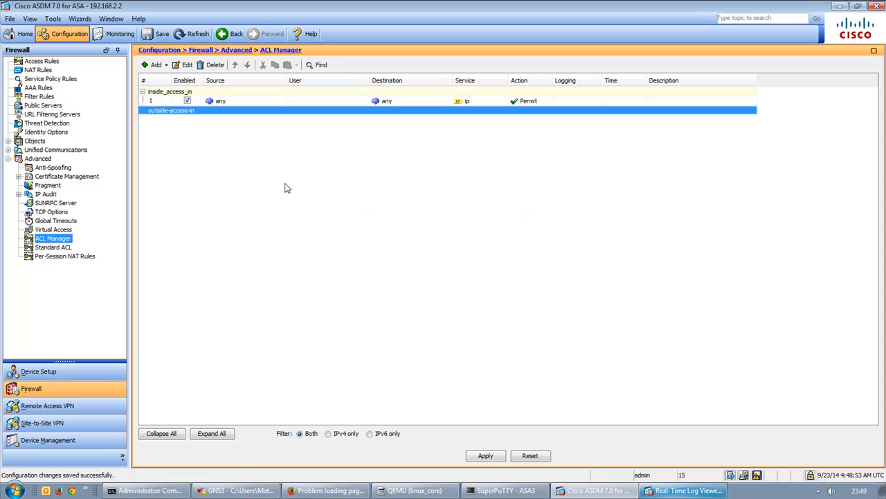
# Add a permit any-to-any IP entry to outside-access-in and send it to the ASA.
pyautogui.rightClick(193, 110)
pyautogui.click(225, 141)
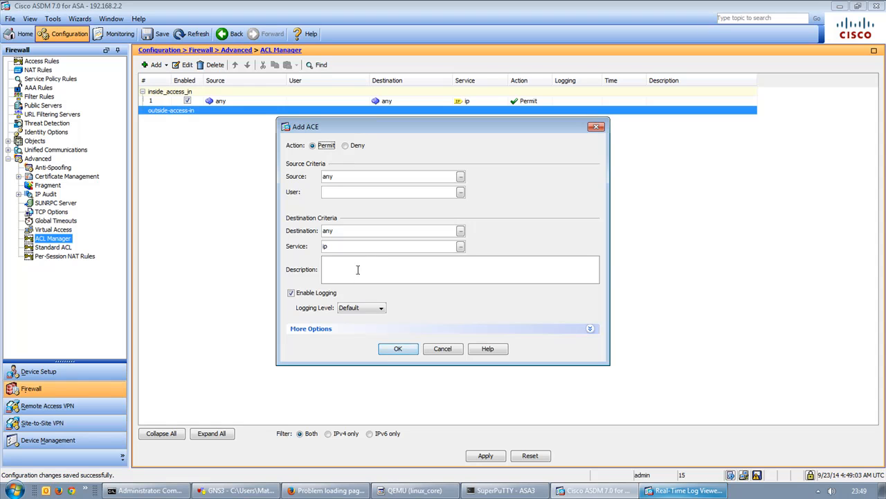
pyautogui.click(399, 349)
pyautogui.click(486, 455)
pyautogui.click(380, 357)
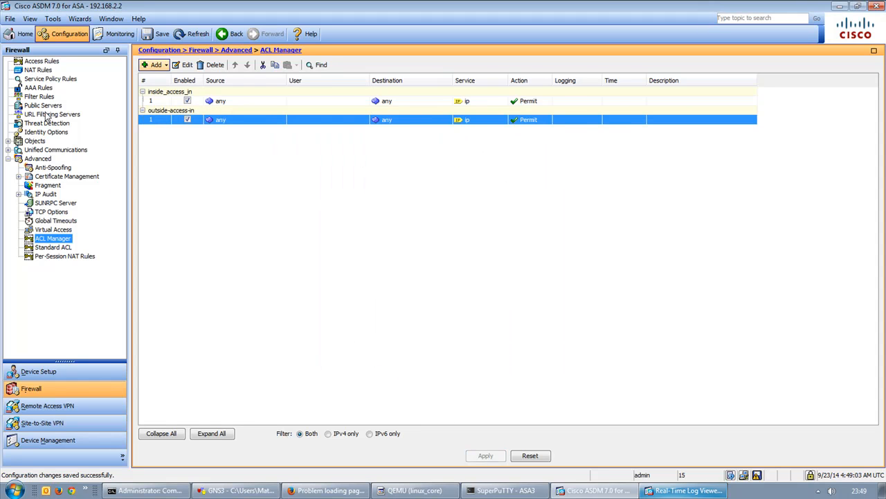
# Start an outside access rule from the Access Rules page, then cancel it.
pyautogui.click(42, 62)
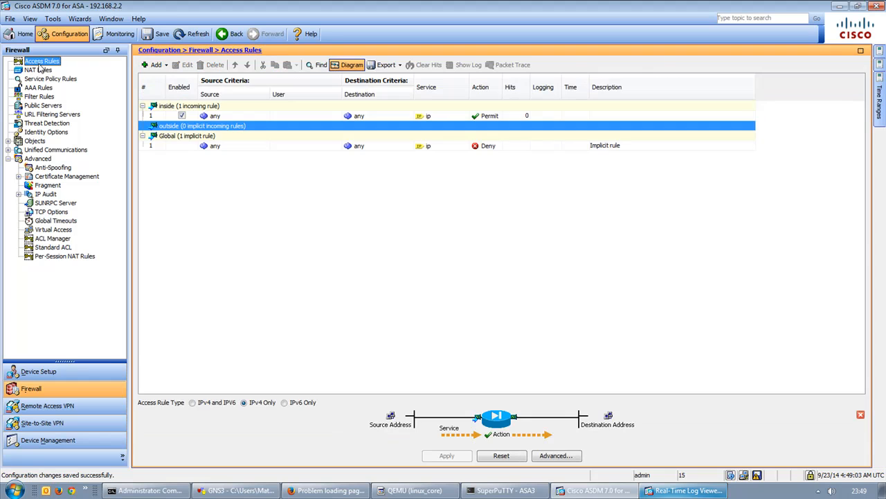
pyautogui.rightClick(164, 125)
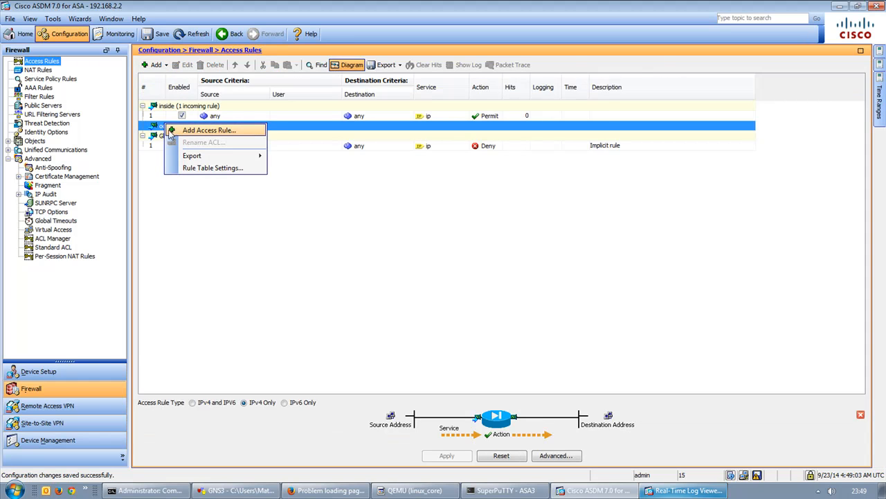
pyautogui.click(179, 130)
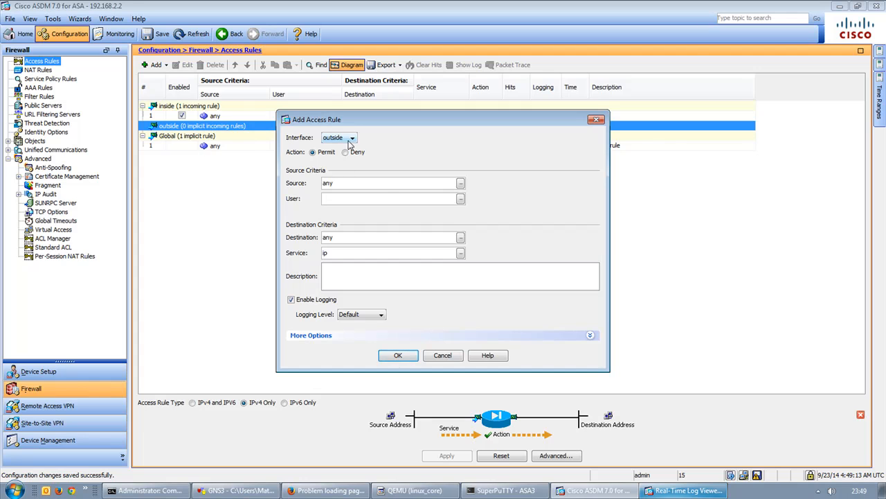
pyautogui.moveTo(352, 142)
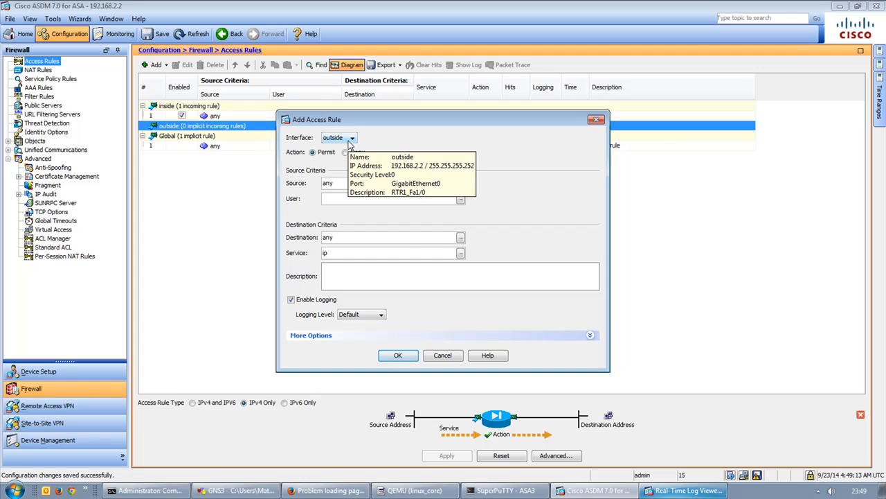
pyautogui.click(443, 355)
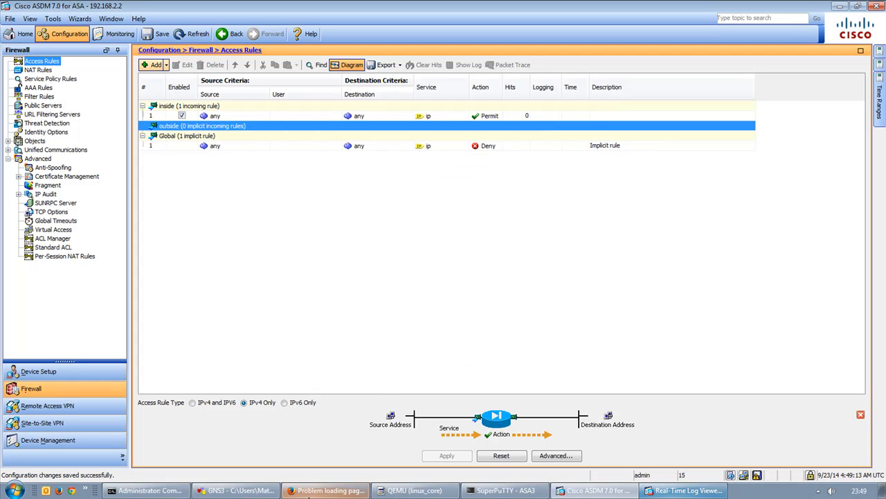
# Apply 'access-group outside-access-in in interface outside' on the ASA3 console.
pyautogui.click(502, 489)
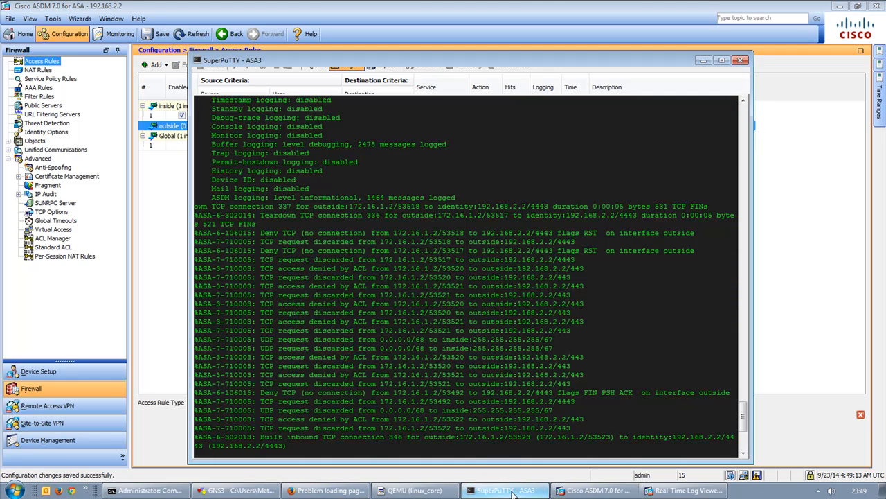
pyautogui.press('Return')
pyautogui.press('Return')
pyautogui.press('Return')
pyautogui.press('Return')
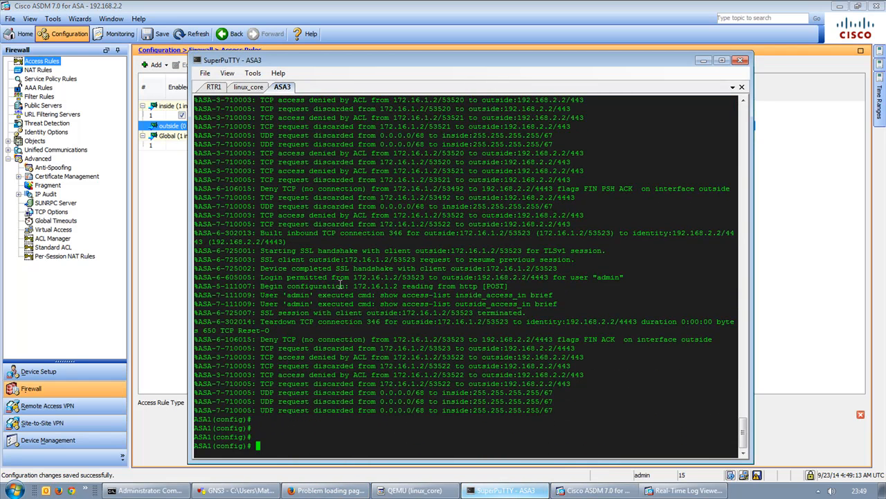
pyautogui.write('acces')
pyautogui.press('Tab')
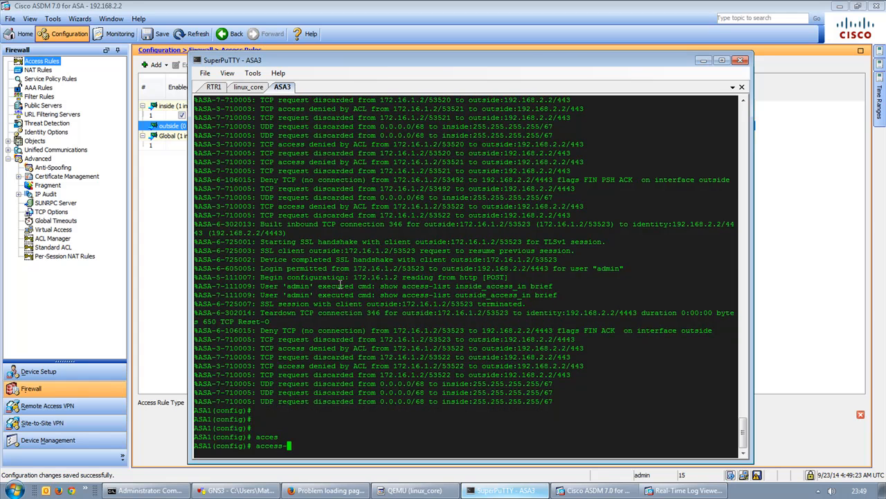
pyautogui.write('?gr')
pyautogui.press('Tab')
pyautogui.write('?')
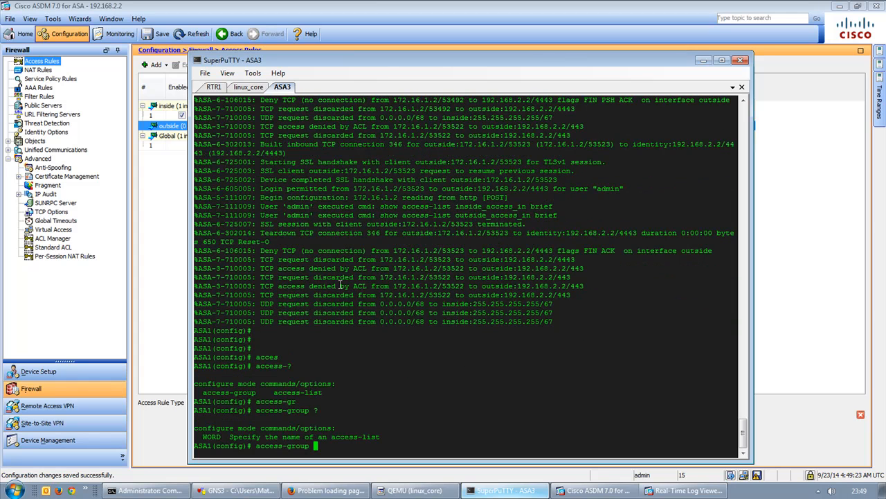
pyautogui.write('outside-access-in ')
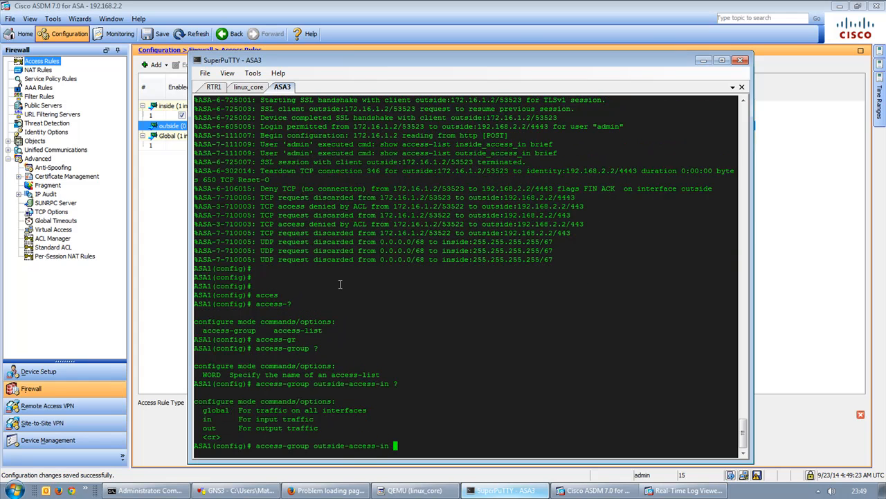
pyautogui.write('?in ?')
pyautogui.write('in interfa')
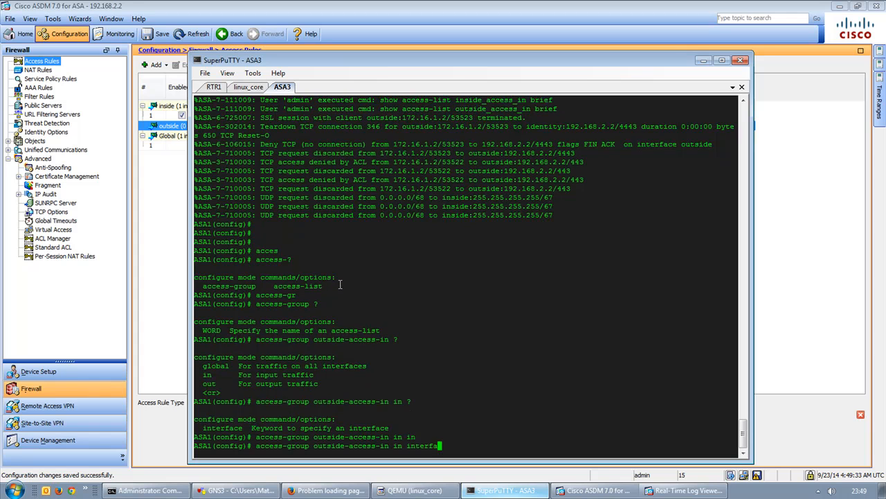
pyautogui.write('n')
pyautogui.press('Tab')
pyautogui.write('?')
pyautogui.write('ou')
pyautogui.press('Tab')
pyautogui.write('?')
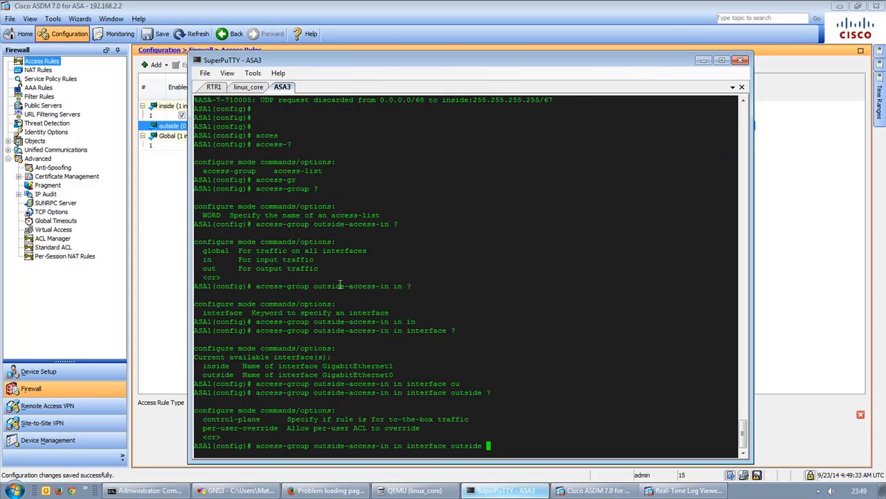
pyautogui.press('Return')
# Exit configuration mode and save the running config to startup with 'copy run start'.
pyautogui.write('exit')
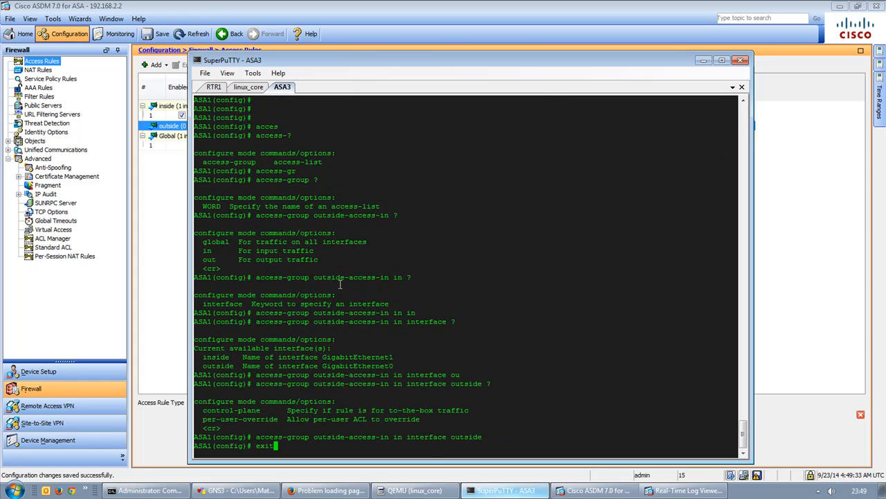
pyautogui.press('Return')
pyautogui.write('copy run start')
pyautogui.press('Return')
pyautogui.press('Return')
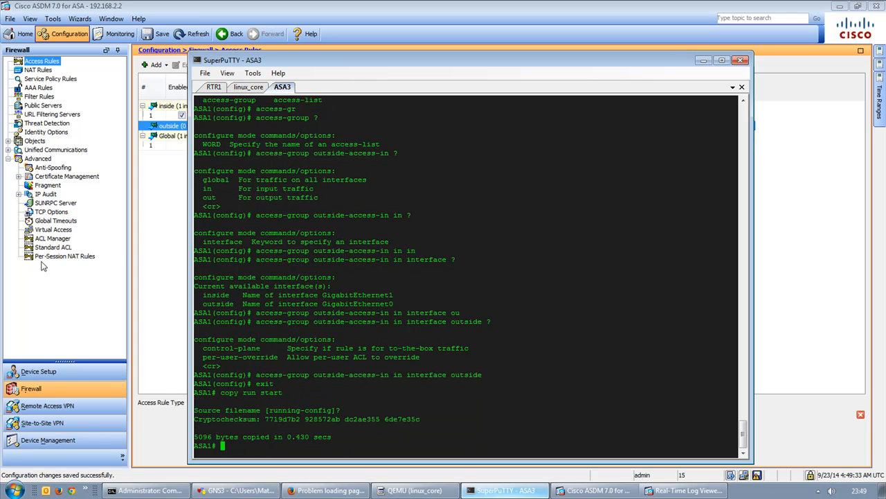
pyautogui.click(150, 269)
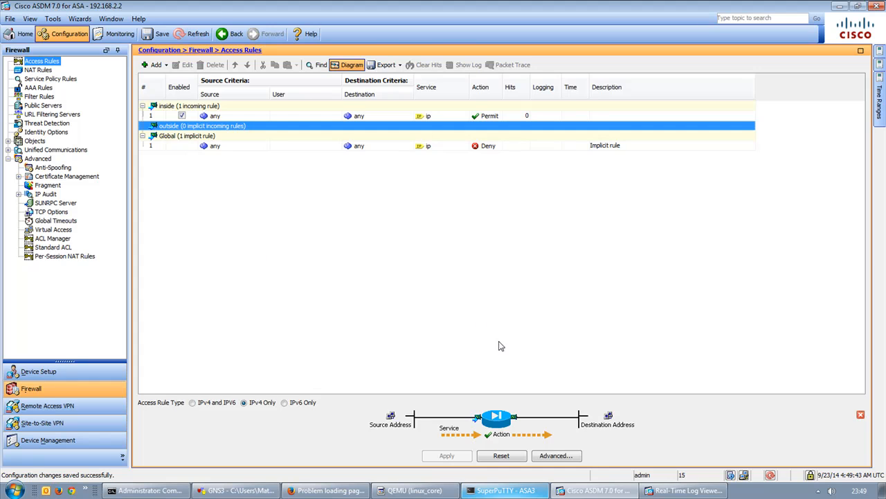
# Refresh ASDM to reload the configuration from the ASA.
pyautogui.click(599, 491)
pyautogui.click(599, 492)
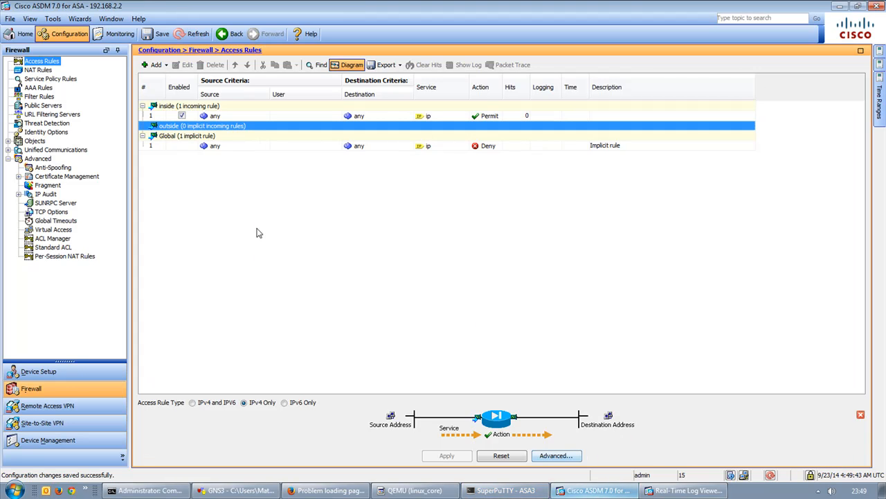
pyautogui.click(196, 33)
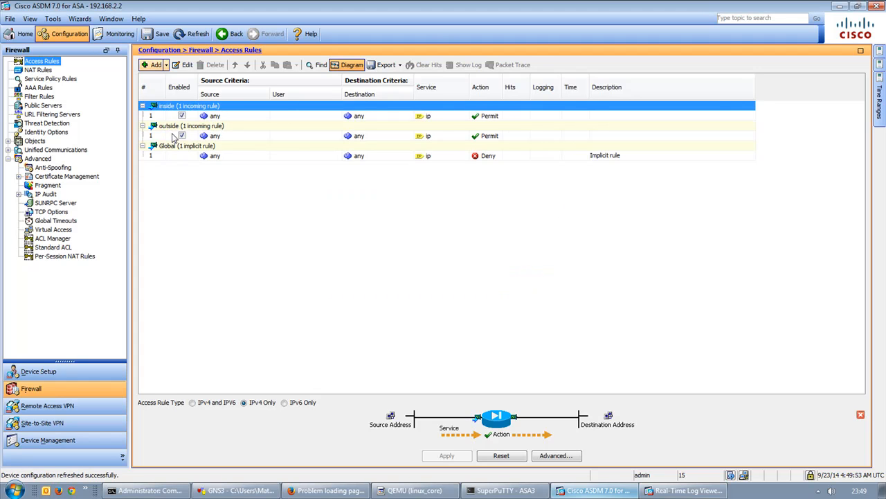
pyautogui.click(669, 492)
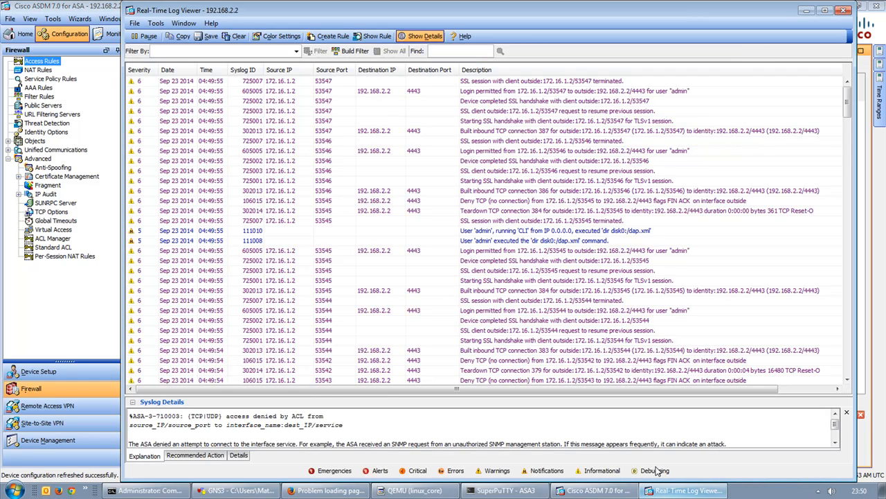
pyautogui.click(324, 490)
pyautogui.click(356, 339)
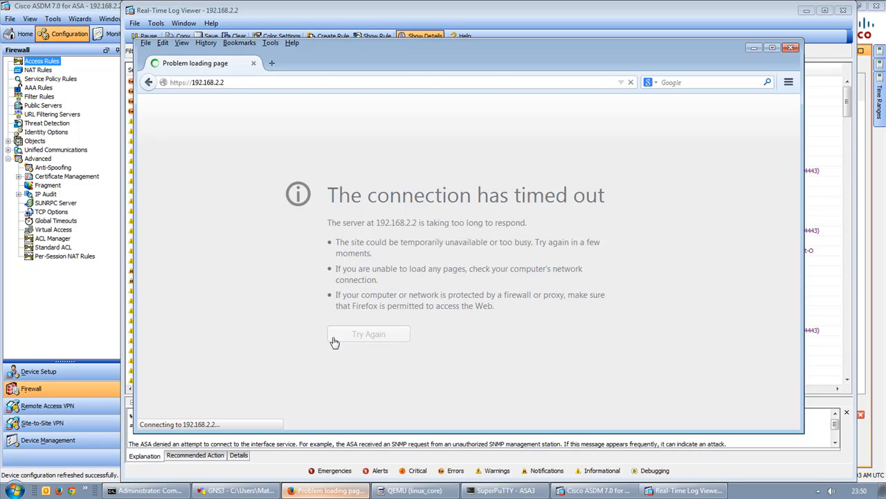
# Review the denied entries in the log viewer, close the hung Firefox, and launch Chrome.
pyautogui.click(128, 242)
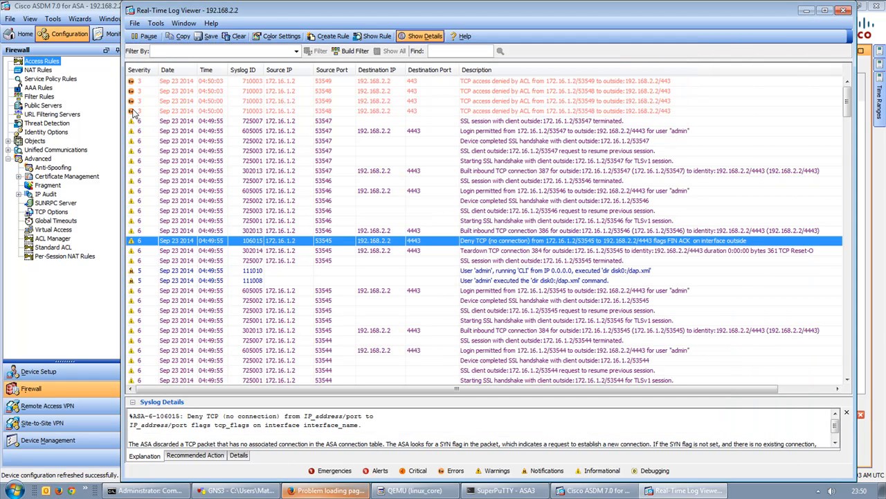
pyautogui.moveTo(136, 115)
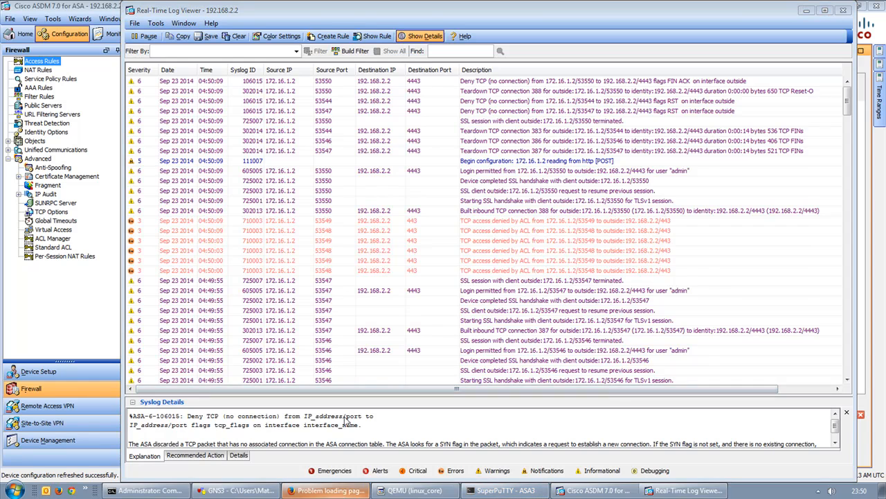
pyautogui.click(325, 490)
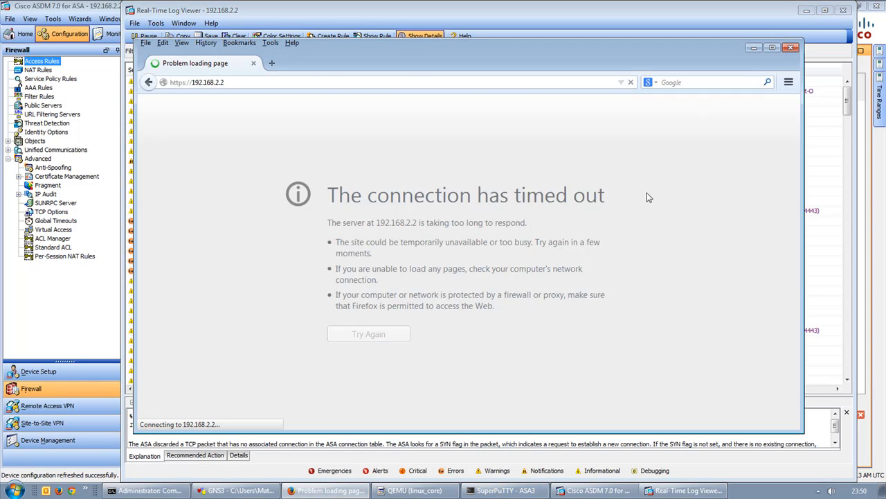
pyautogui.click(791, 48)
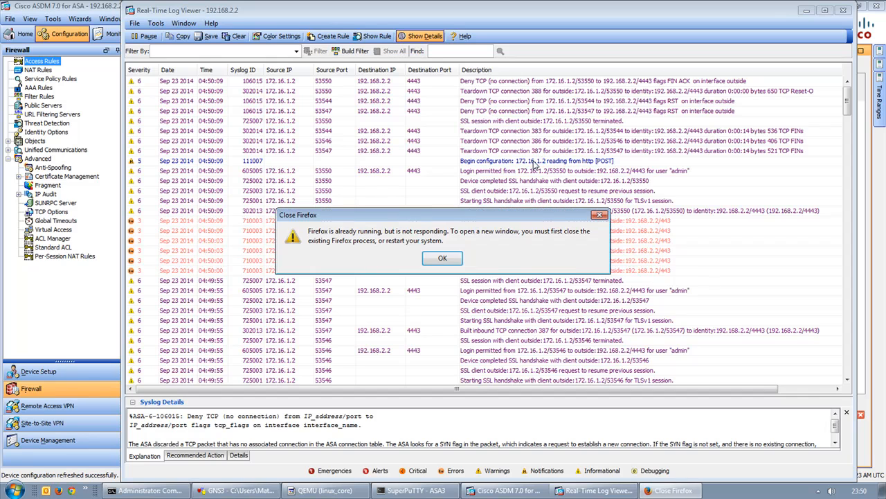
pyautogui.click(441, 258)
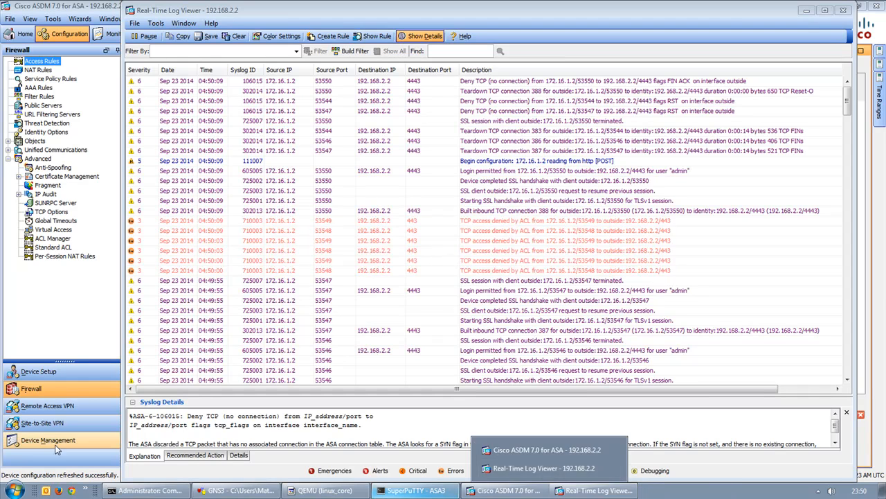
pyautogui.click(72, 491)
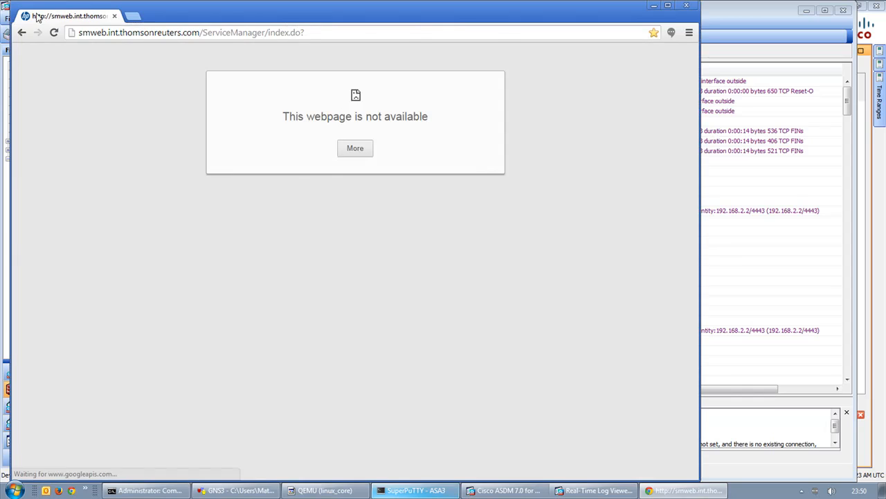
pyautogui.click(114, 16)
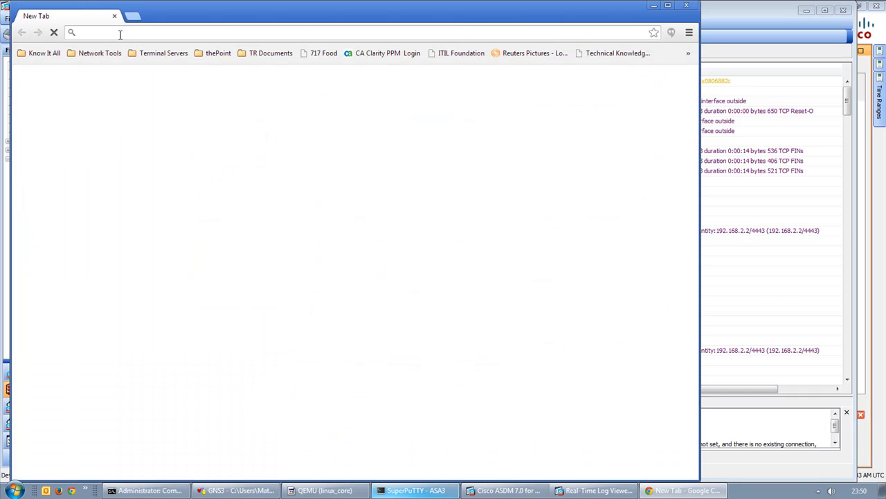
pyautogui.write('192.168')
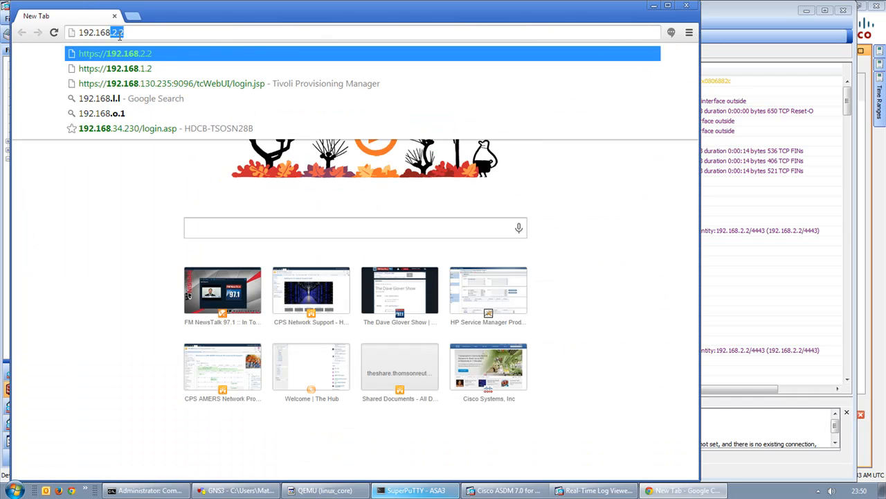
pyautogui.write('.2.2https://')
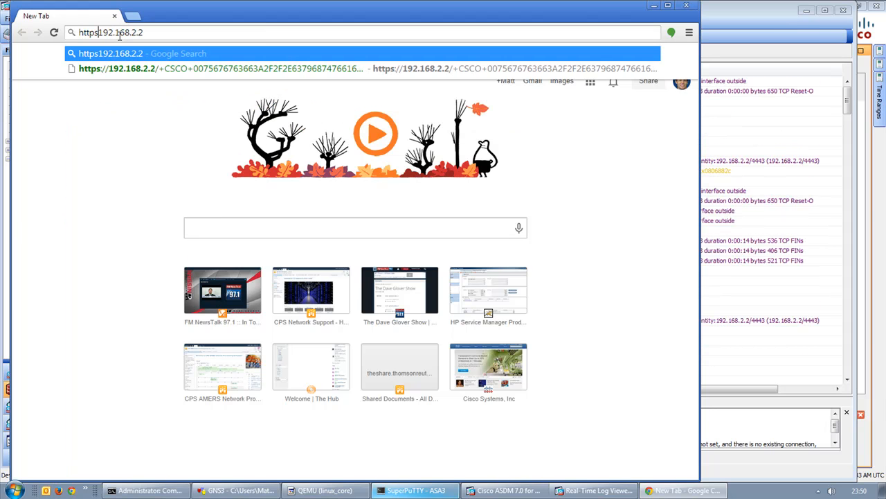
pyautogui.press('Return')
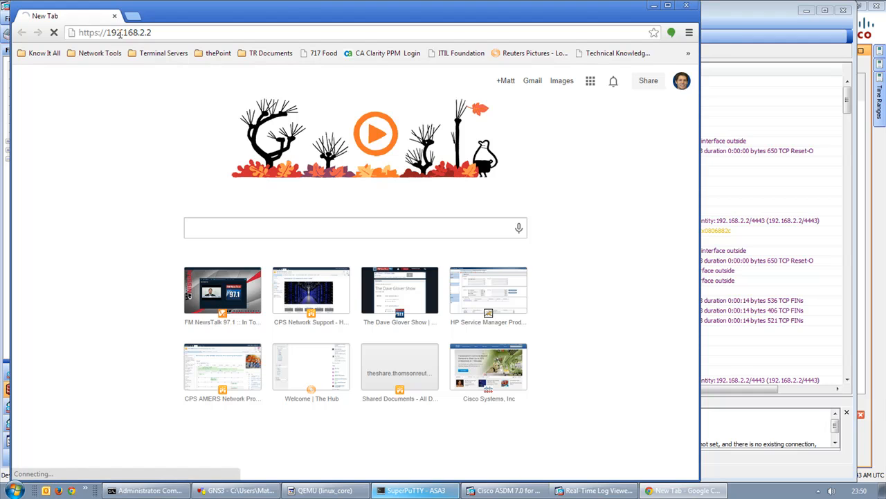
pyautogui.moveTo(298, 5); pyautogui.dragTo(405, 57)
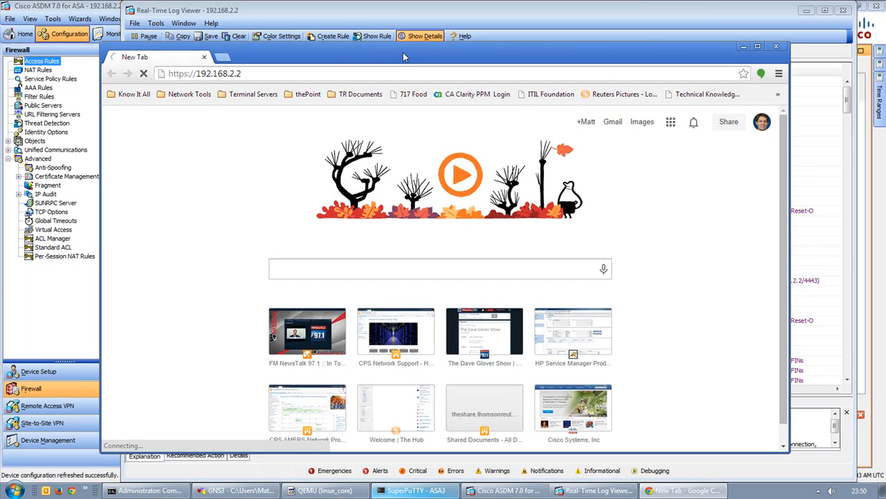
pyautogui.click(806, 103)
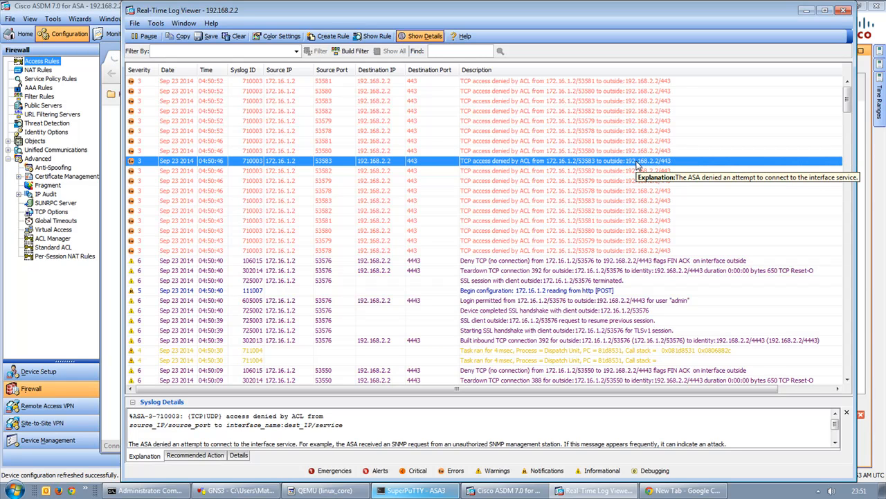
# Minimise Chrome and switch to the GNS3 topology.
pyautogui.click(683, 490)
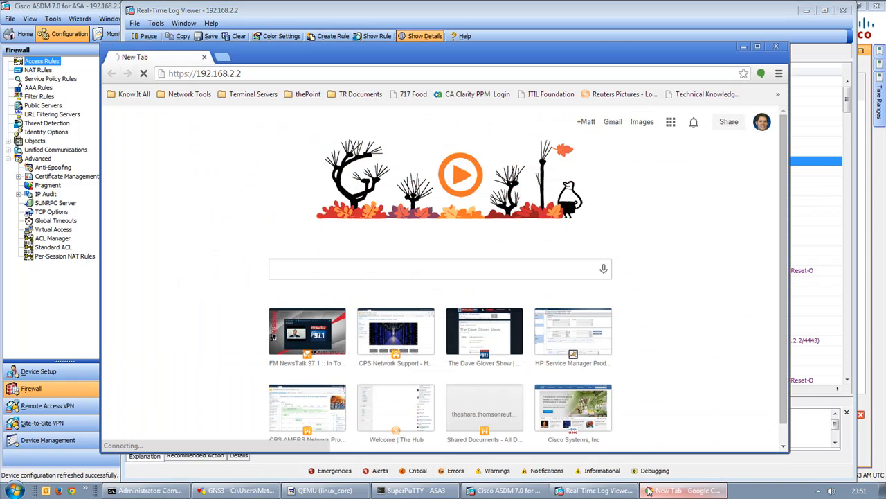
pyautogui.click(745, 47)
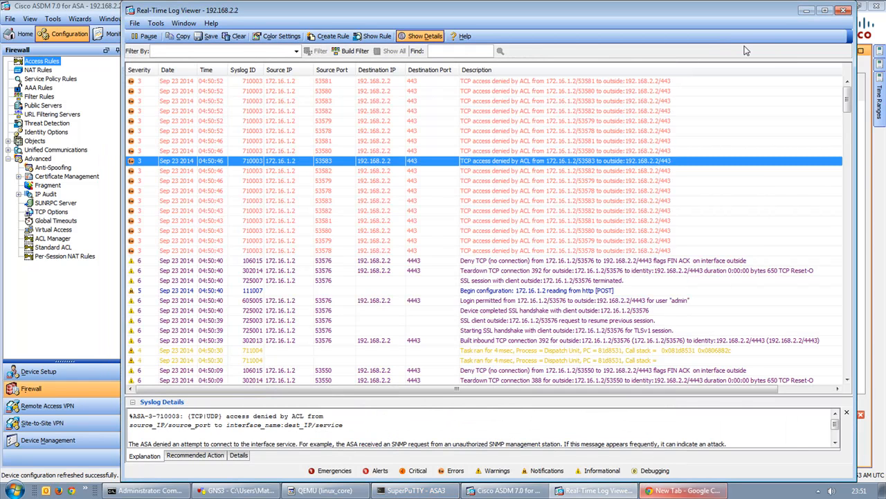
pyautogui.click(267, 492)
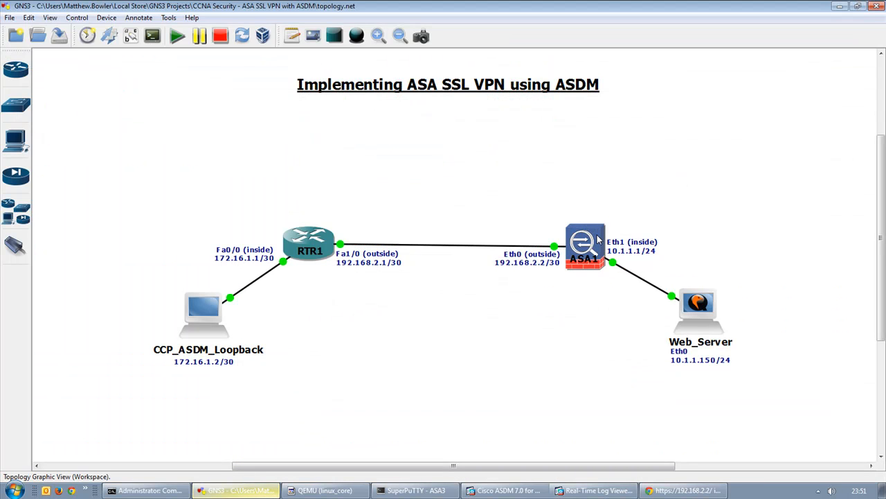
# Check ASA1's status in the GNS3 topology.
pyautogui.moveTo(600, 240)
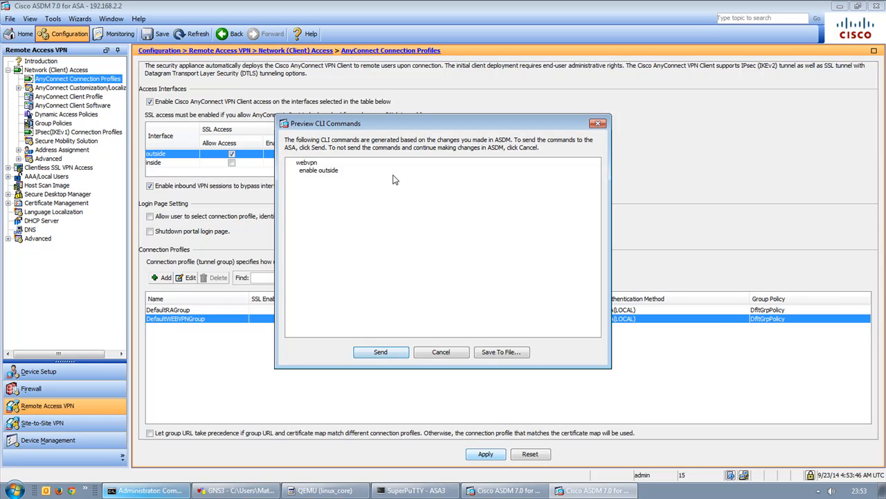
# Send the previewed 'webvpn enable outside' commands to the ASA.
pyautogui.moveTo(360, 131); pyautogui.dragTo(554, 171)
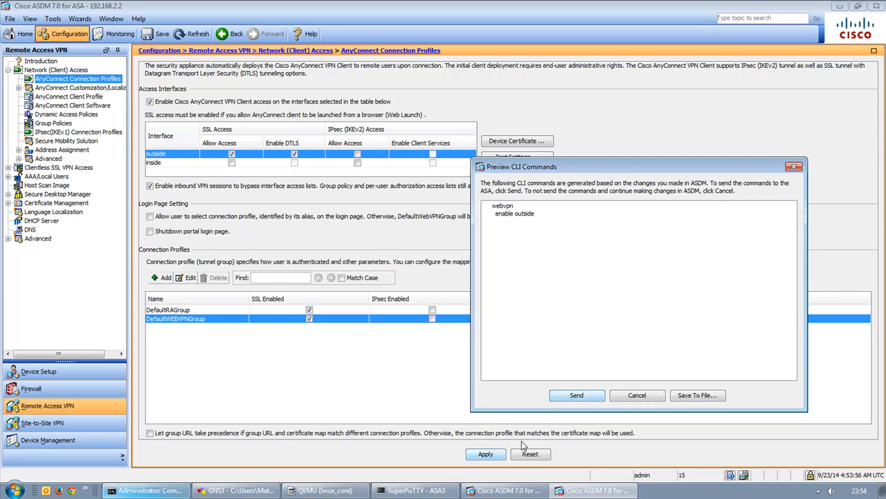
pyautogui.moveTo(493, 206); pyautogui.dragTo(551, 215)
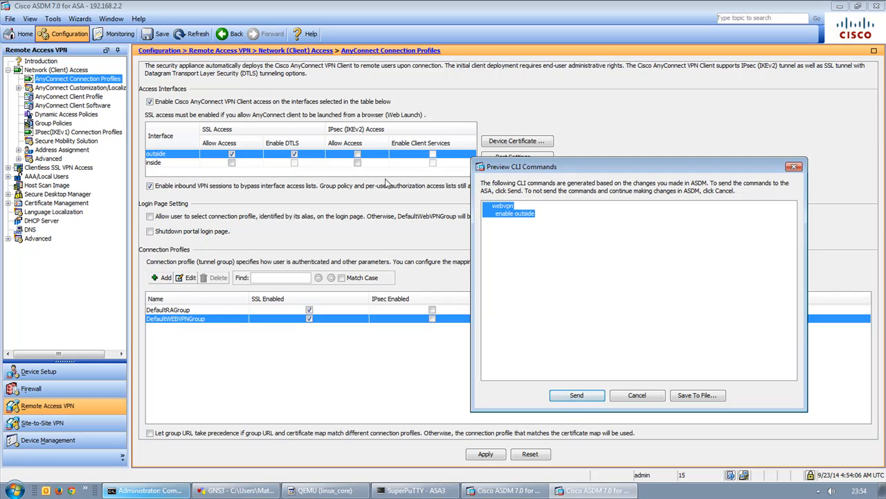
pyautogui.click(577, 396)
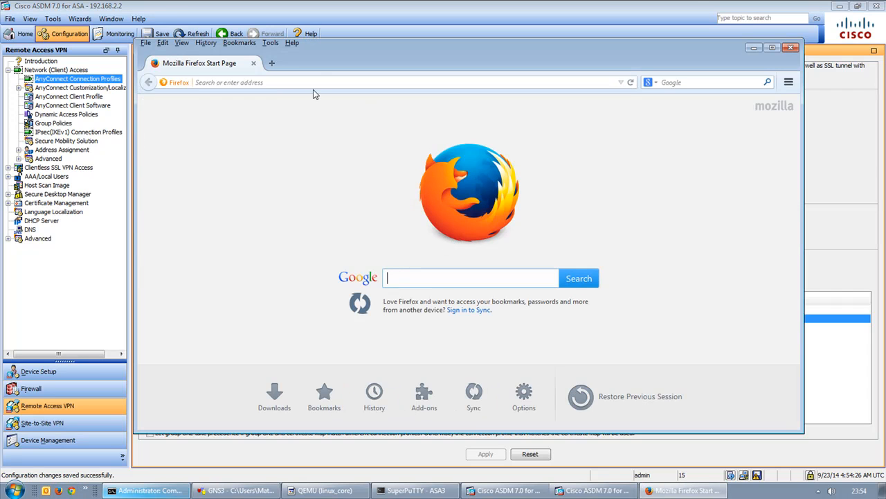
pyautogui.click(305, 82)
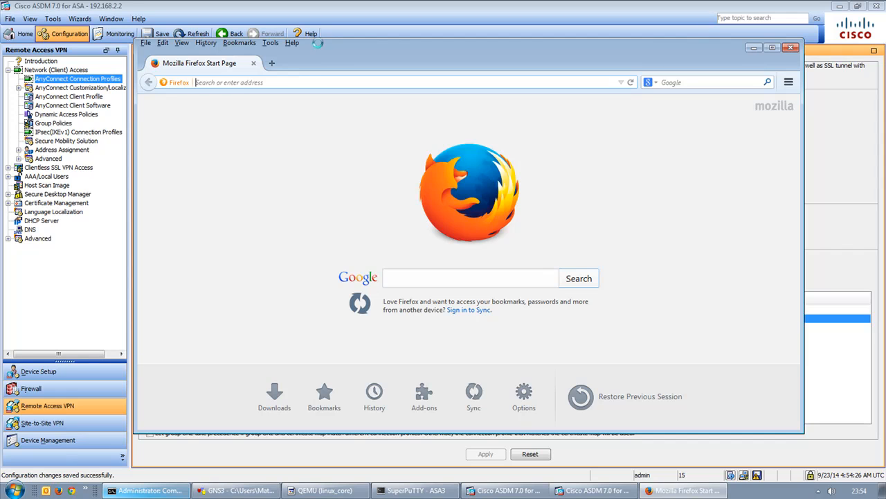
pyautogui.write('192.16')
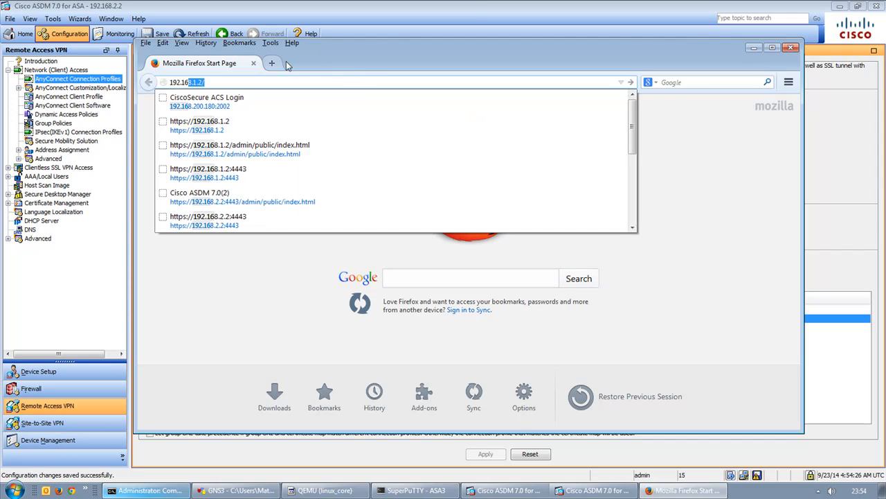
pyautogui.click(233, 128)
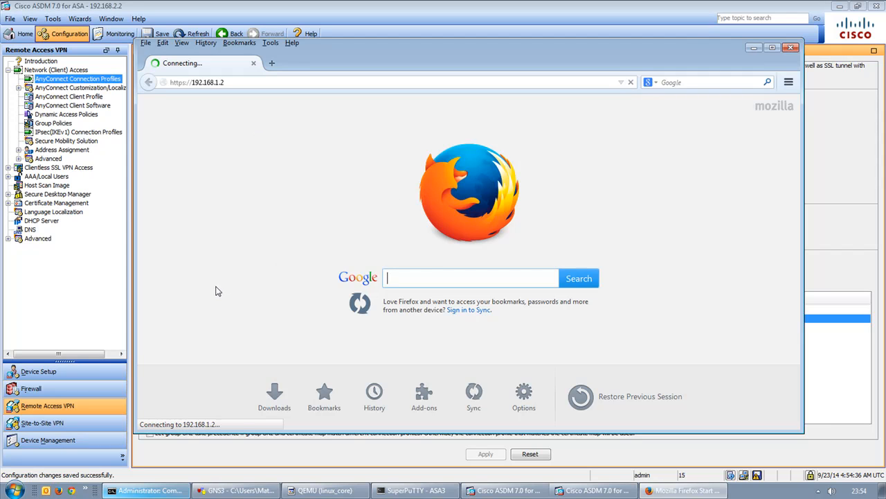
pyautogui.click(214, 84)
pyautogui.click(216, 83)
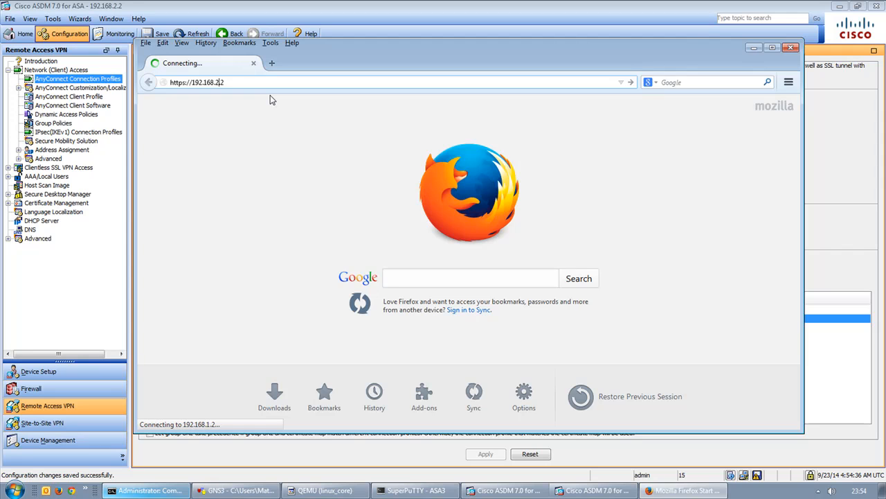
pyautogui.write('2')
pyautogui.press('Return')
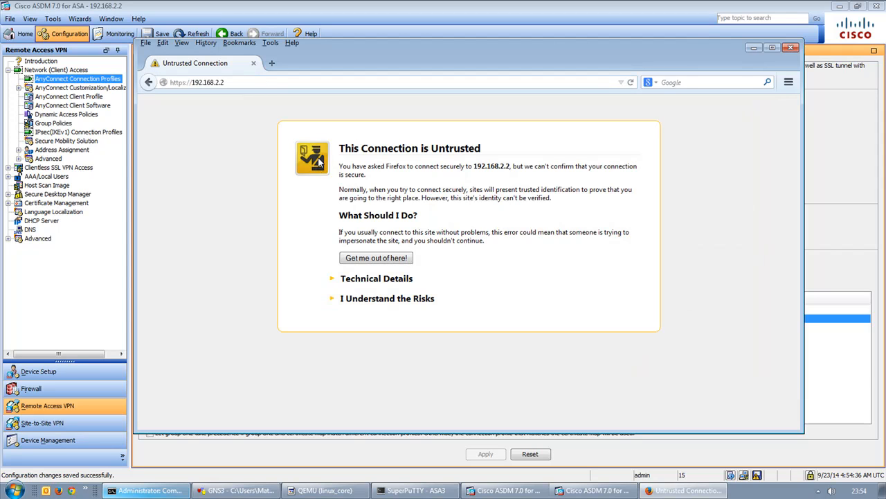
# Reposition and enlarge the window, then add and confirm a security exception for the ASA's certificate.
pyautogui.moveTo(435, 50); pyautogui.dragTo(411, 44)
pyautogui.moveTo(728, 427); pyautogui.dragTo(732, 460)
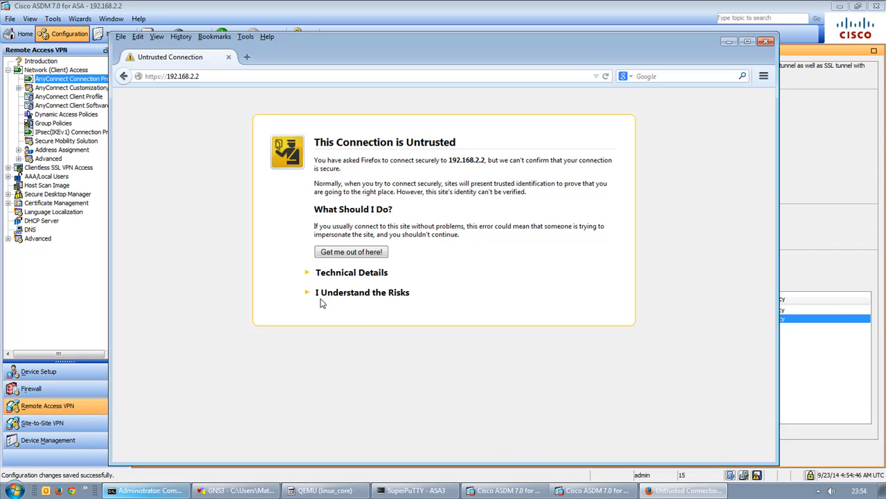
pyautogui.click(326, 296)
pyautogui.click(346, 359)
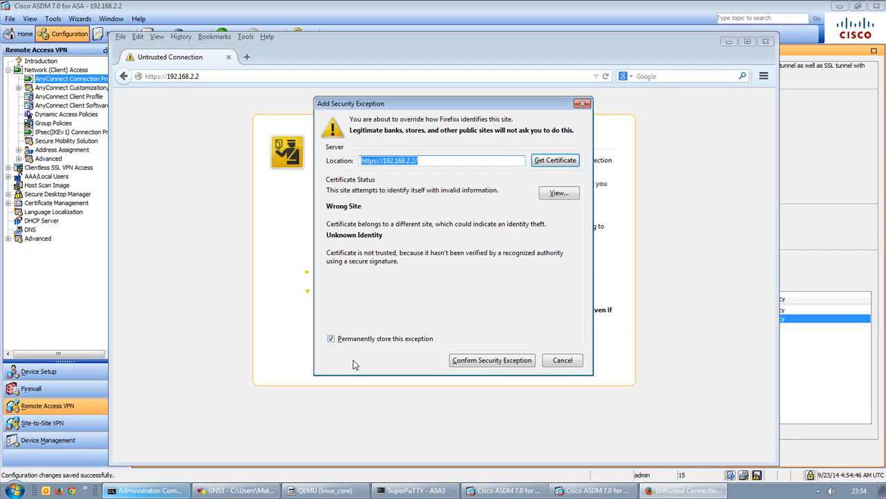
pyautogui.click(501, 359)
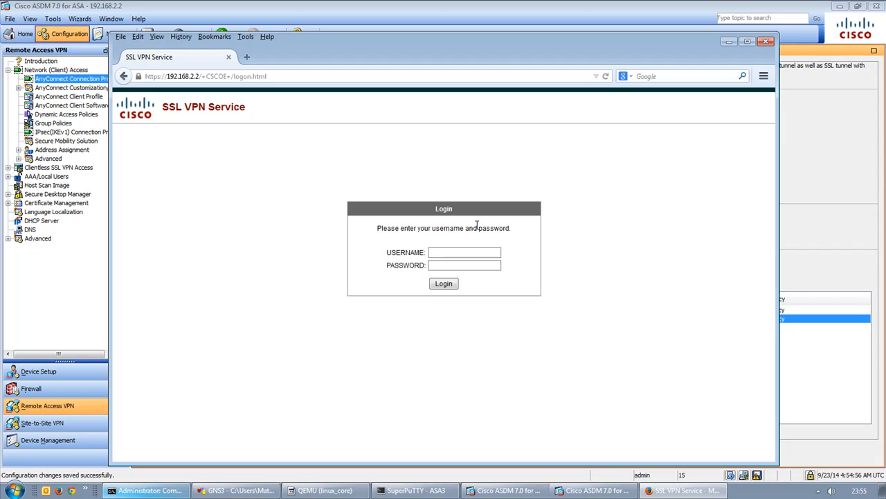
# Sign in with the portal username and password, decline saving the password, and move the window right.
pyautogui.write('admin')
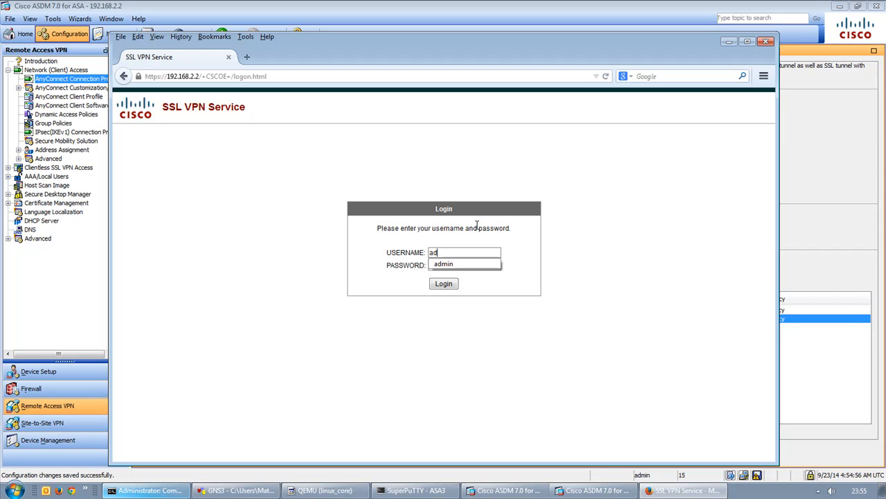
pyautogui.press('Tab')
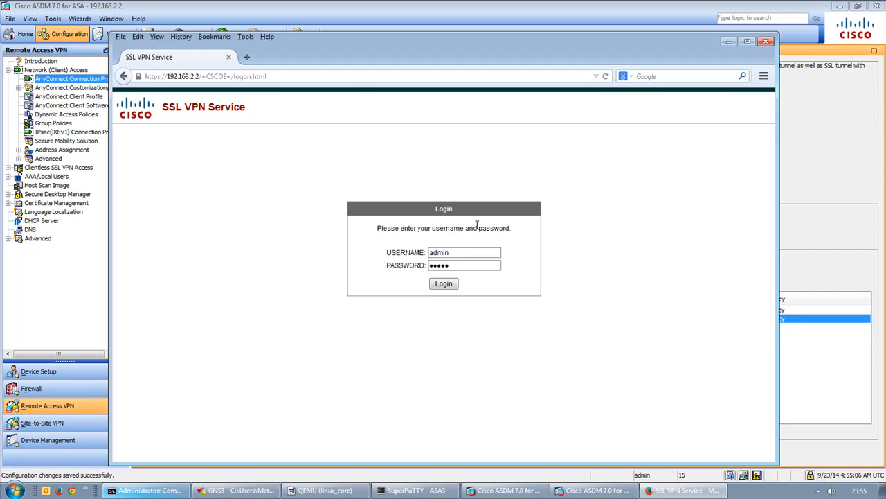
pyautogui.press('Return')
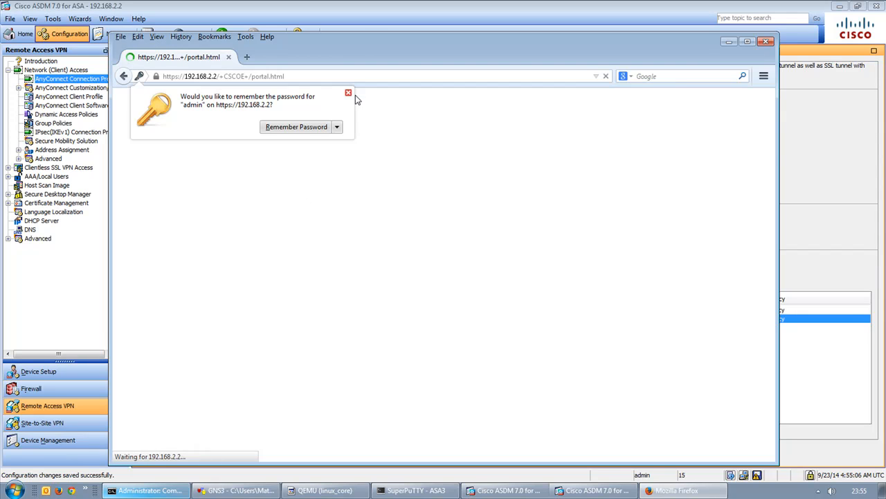
pyautogui.click(350, 93)
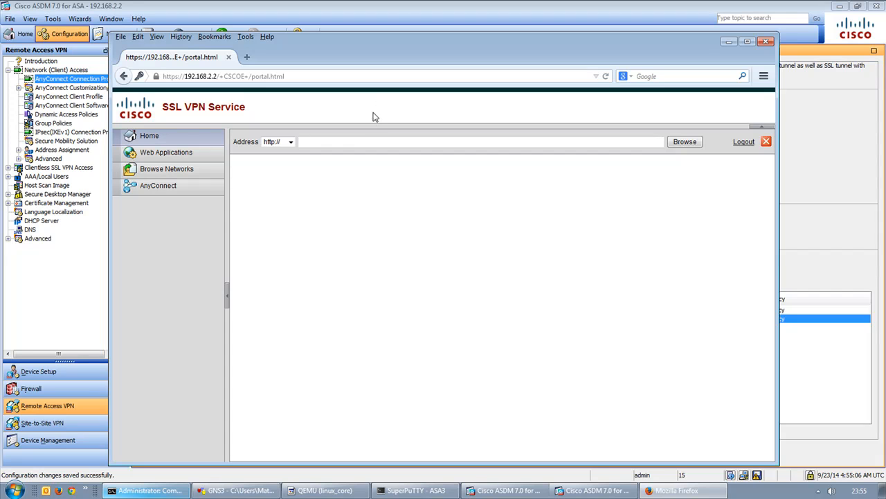
pyautogui.moveTo(364, 41); pyautogui.dragTo(467, 43)
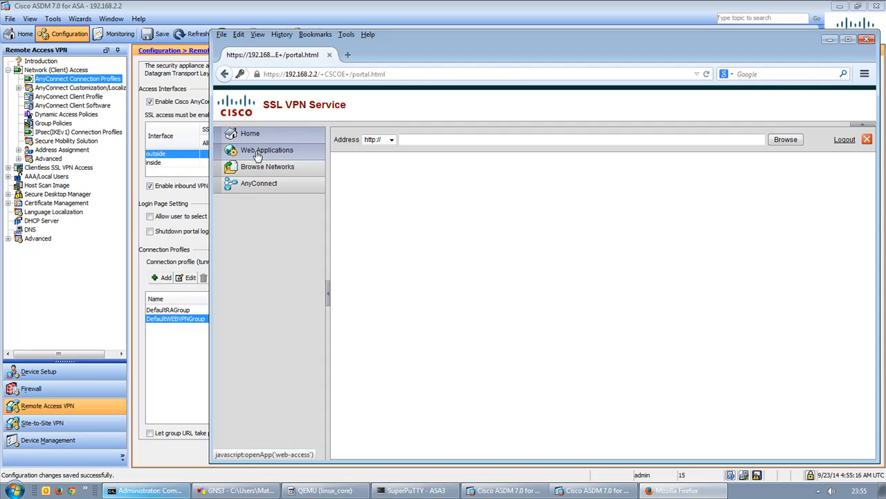
# Edit DfltCustomization under Portal > Customization and show its portal Applications list.
pyautogui.click(8, 167)
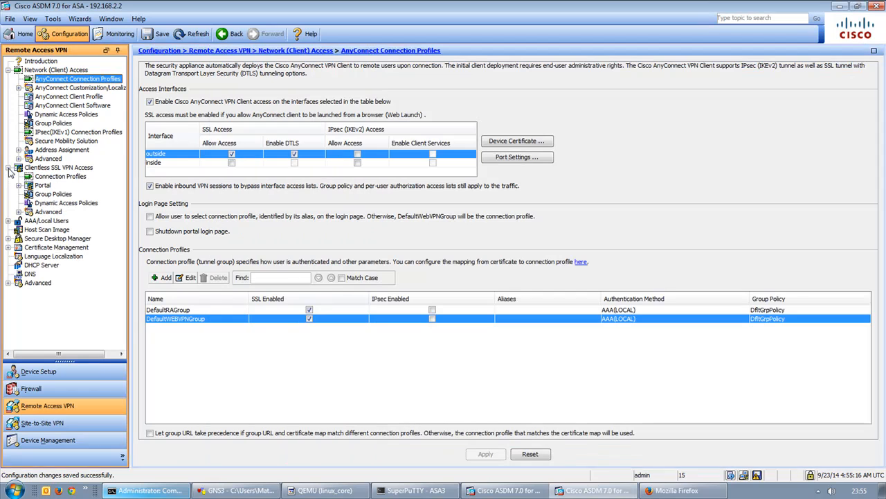
pyautogui.click(19, 186)
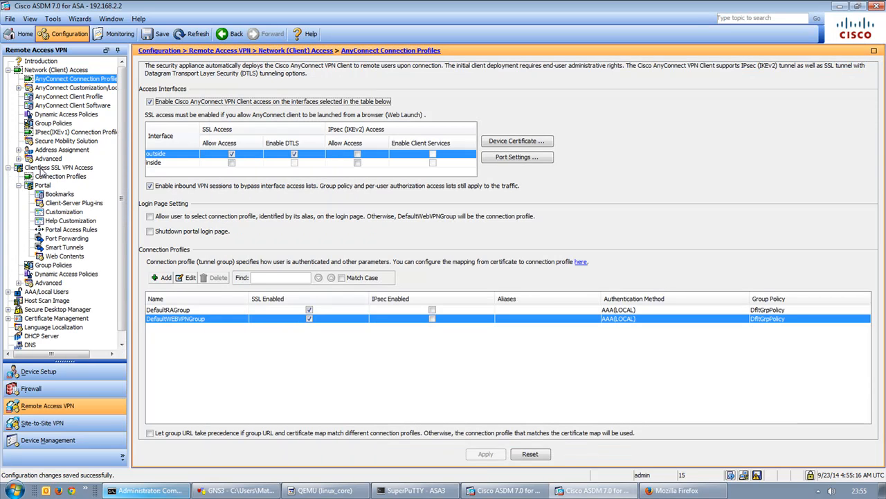
pyautogui.click(52, 213)
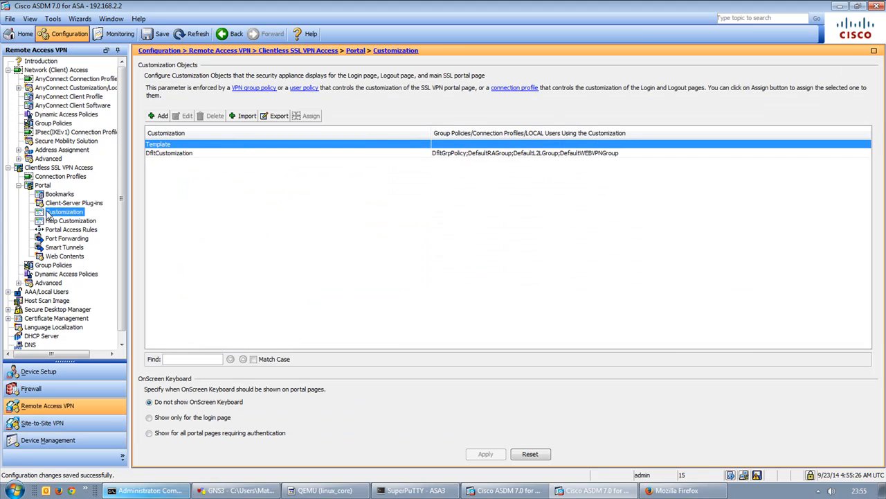
pyautogui.click(193, 156)
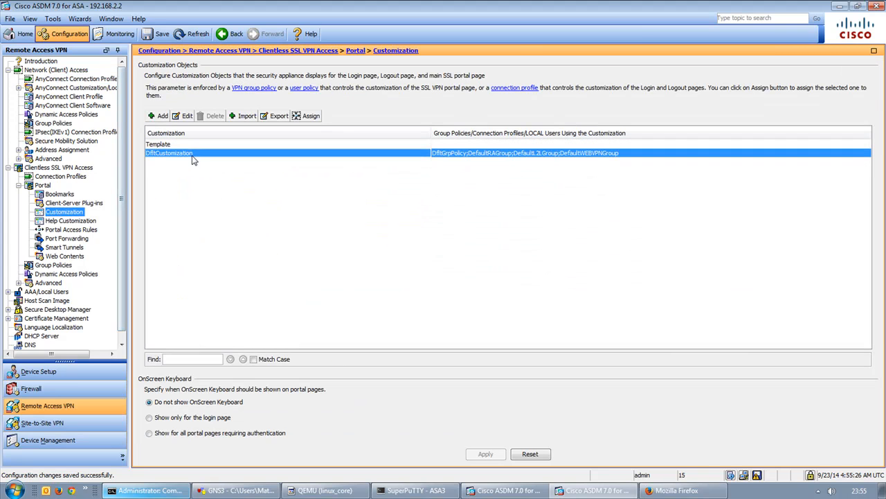
pyautogui.click(186, 118)
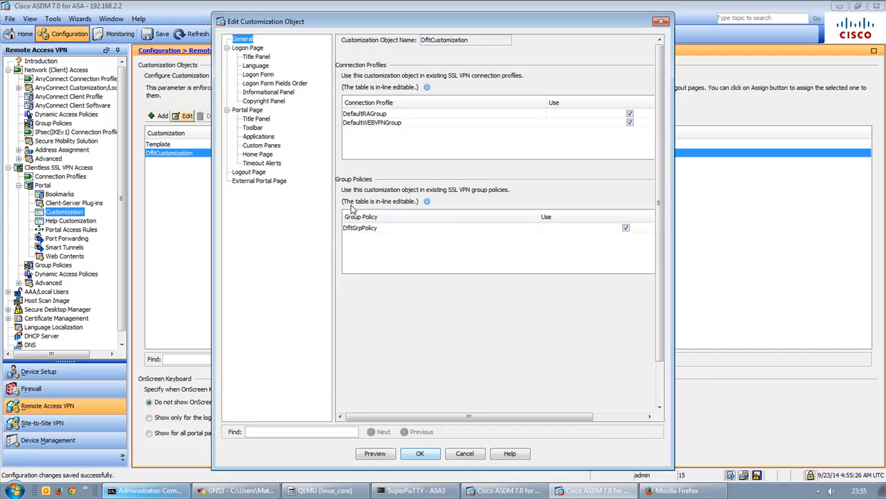
pyautogui.click(271, 137)
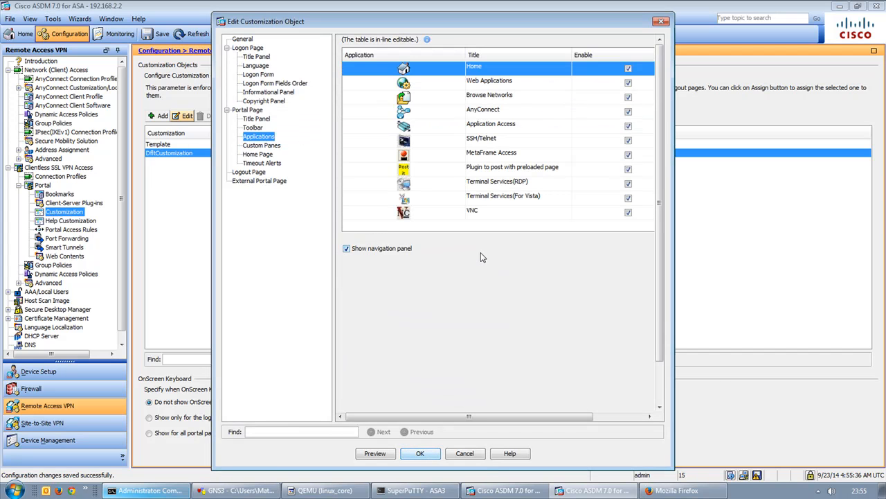
# Disable Web Applications, Browse Networks, Application Access, MetaFrame, Terminal Services, VNC and post-plugin, keeping Home and AnyConnect.
pyautogui.click(628, 96)
pyautogui.click(628, 212)
pyautogui.click(629, 198)
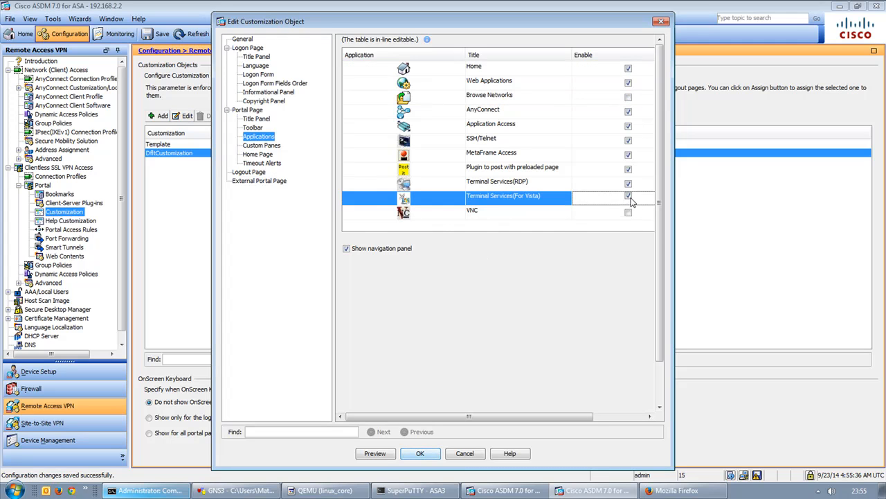
pyautogui.click(628, 184)
pyautogui.click(629, 199)
pyautogui.click(630, 199)
pyautogui.click(628, 170)
pyautogui.click(628, 154)
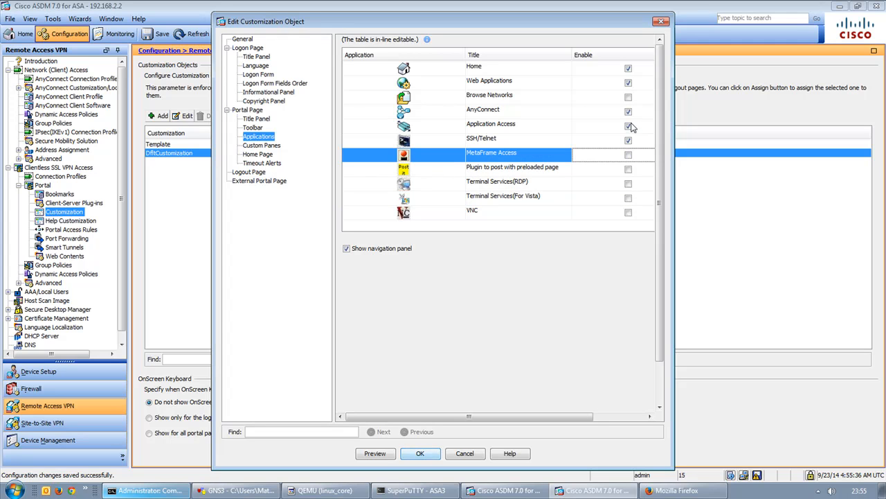
pyautogui.click(628, 126)
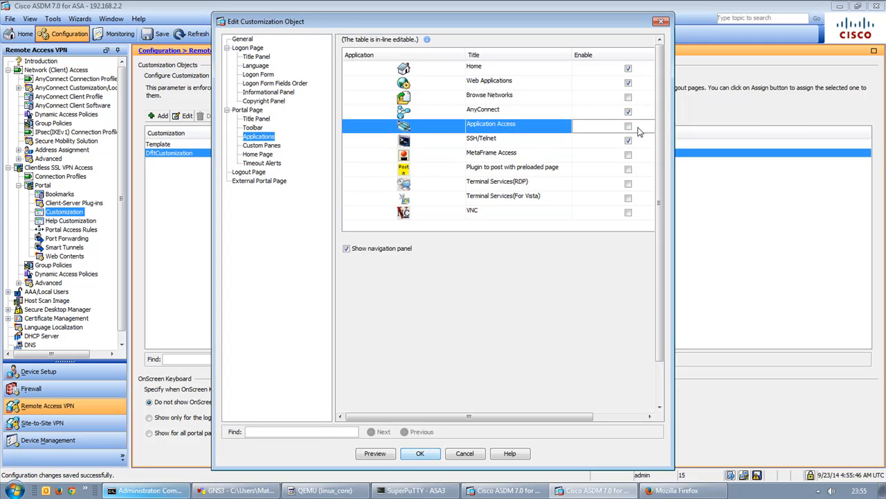
pyautogui.click(630, 84)
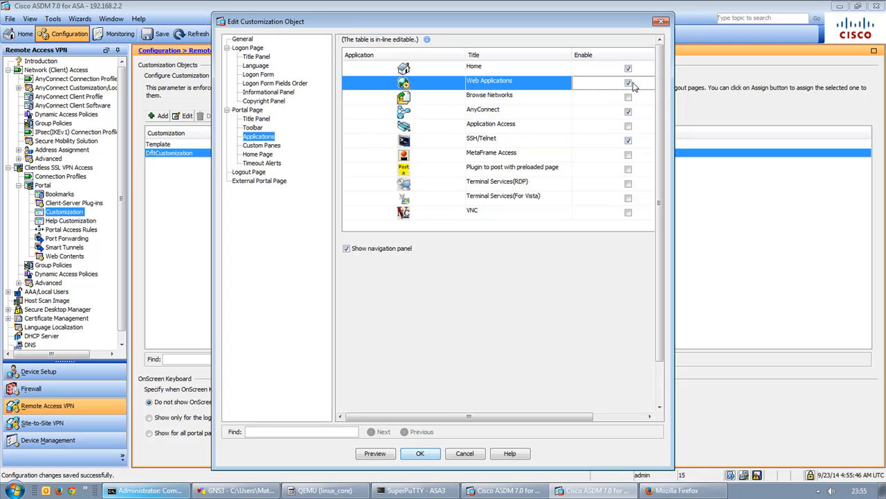
pyautogui.click(494, 113)
pyautogui.click(494, 72)
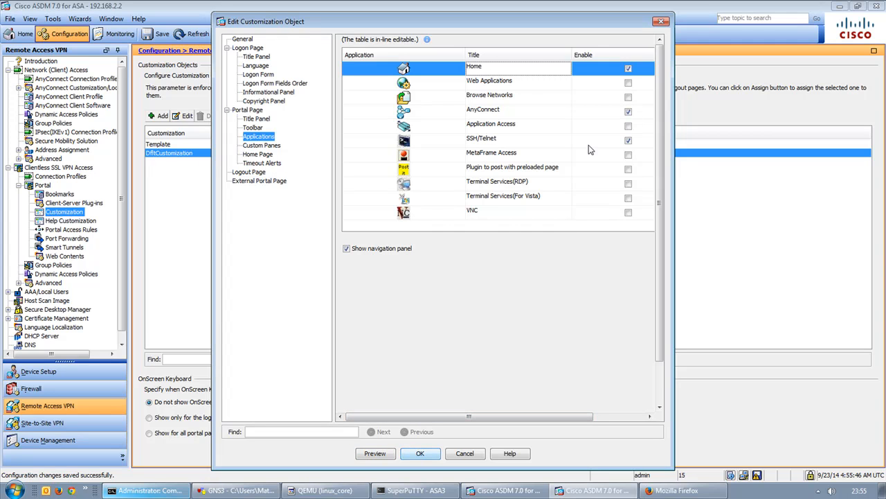
# Save the customization, apply it and send the commands to the ASA.
pyautogui.click(420, 453)
pyautogui.click(484, 455)
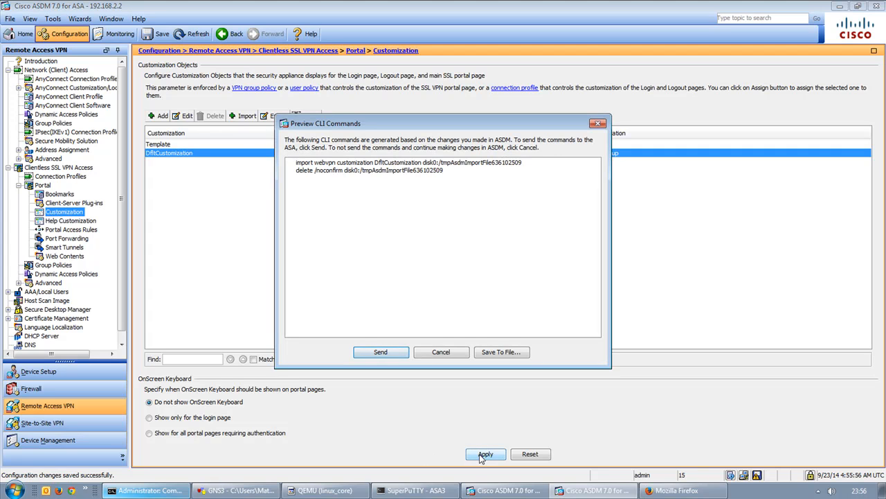
pyautogui.click(380, 353)
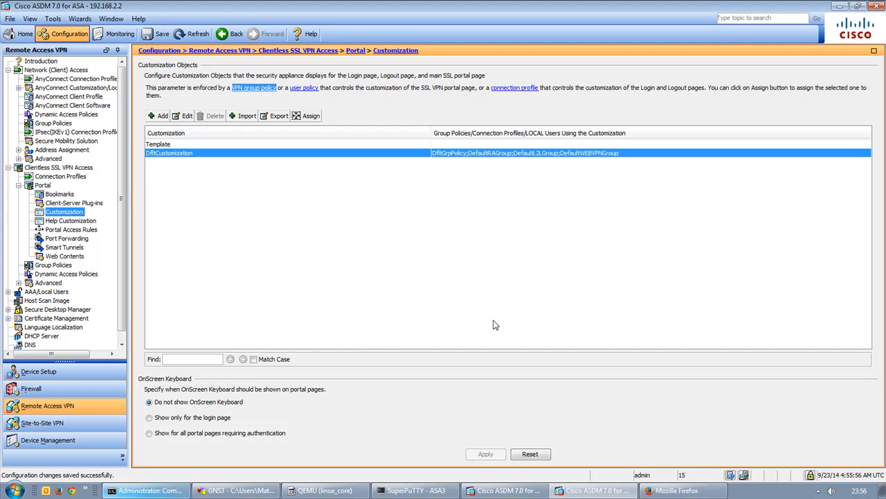
pyautogui.click(676, 490)
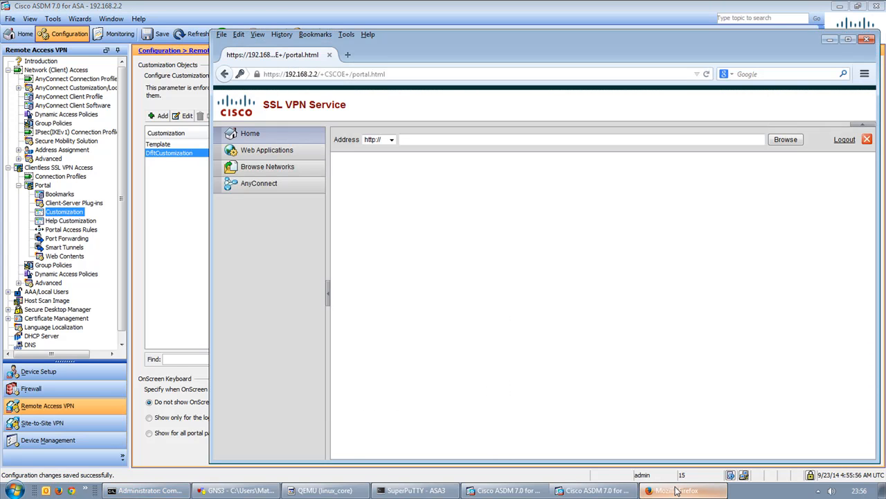
# Reload the portal to show only Home and AnyConnect, then open ASDM's Client-Server Plug-ins page.
pyautogui.press('F5')
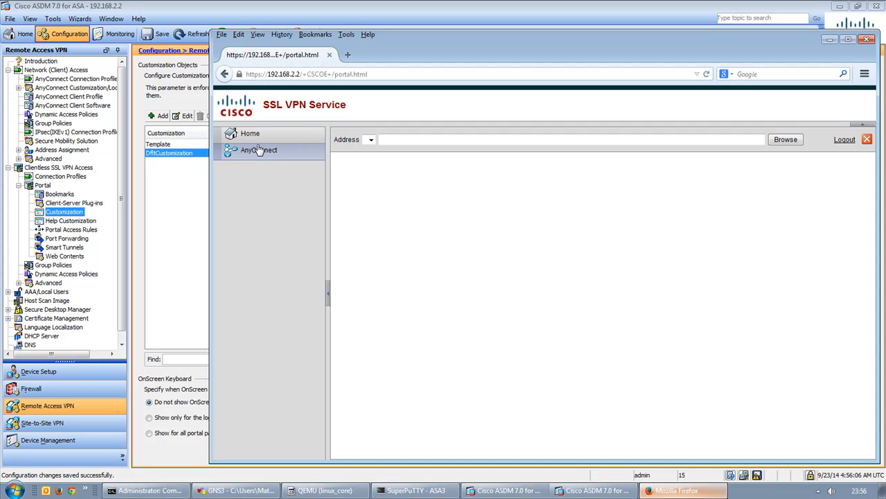
pyautogui.click(225, 6)
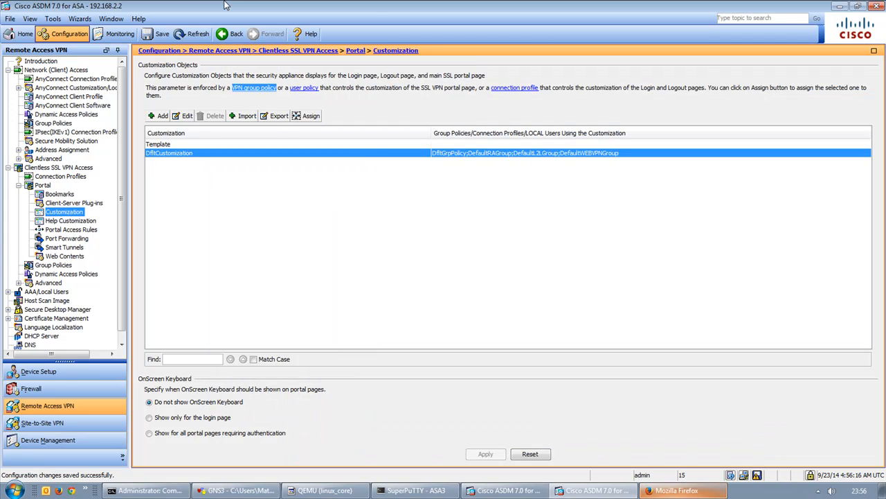
pyautogui.click(74, 203)
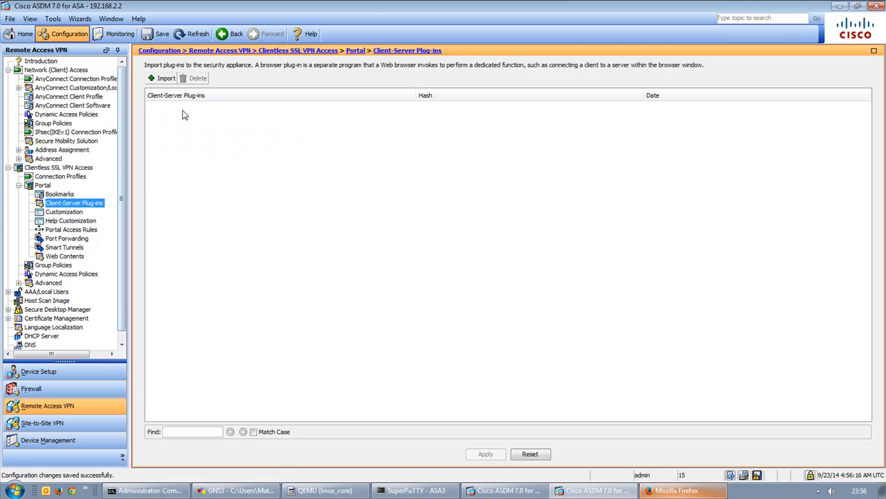
# Start a client-server plug-in import and select ssh,telnet as the plug-in protocol.
pyautogui.click(163, 79)
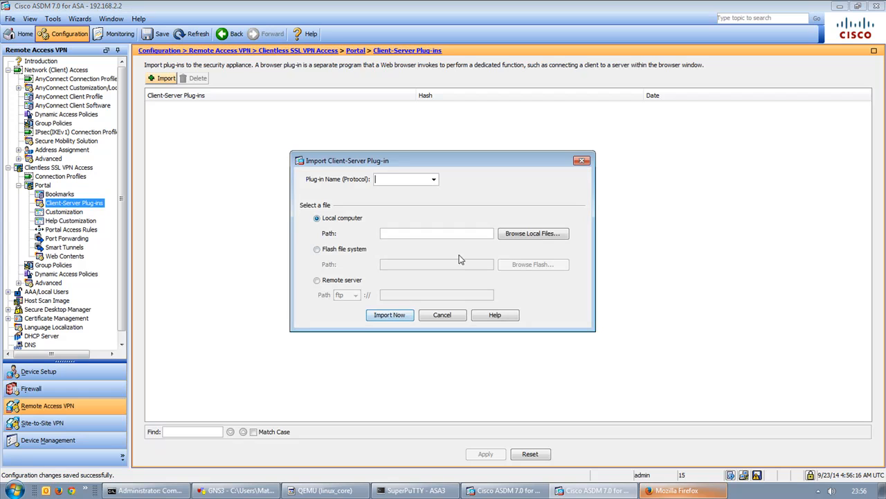
pyautogui.click(433, 179)
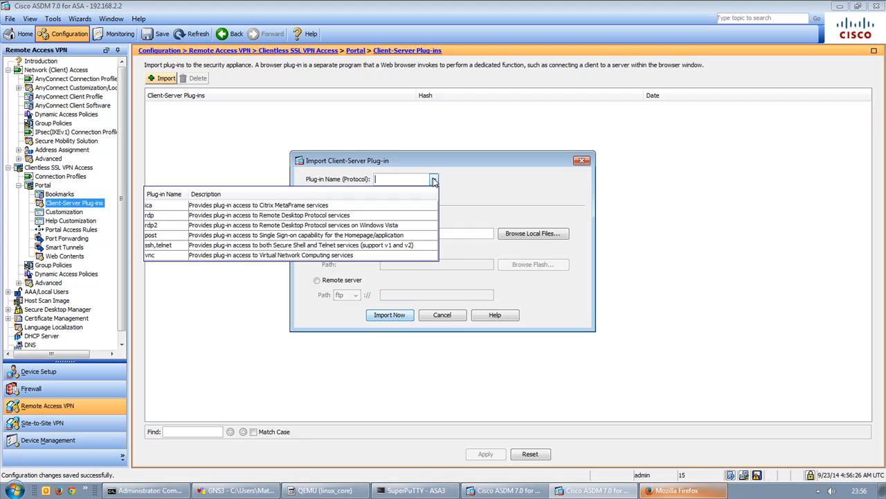
pyautogui.click(434, 179)
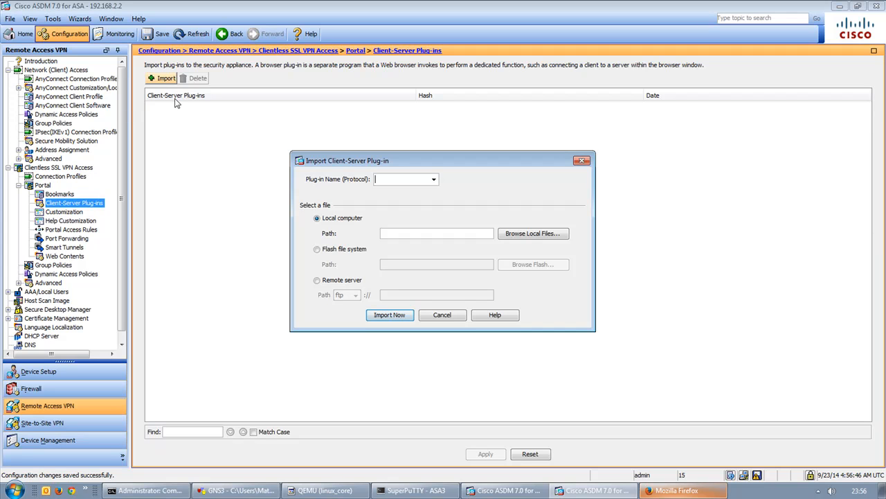
pyautogui.click(434, 180)
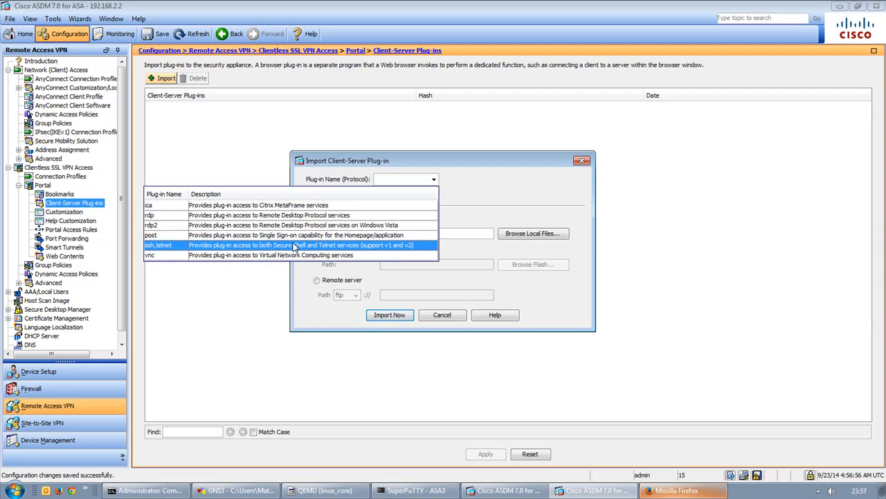
pyautogui.click(158, 248)
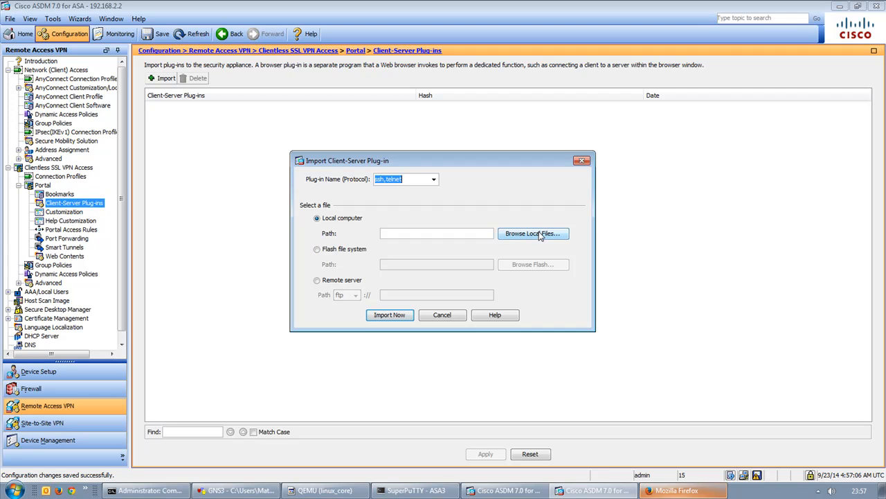
# Import ssh-plugin.111006.jar from the device's flash as the ssh,telnet plug-in.
pyautogui.click(326, 252)
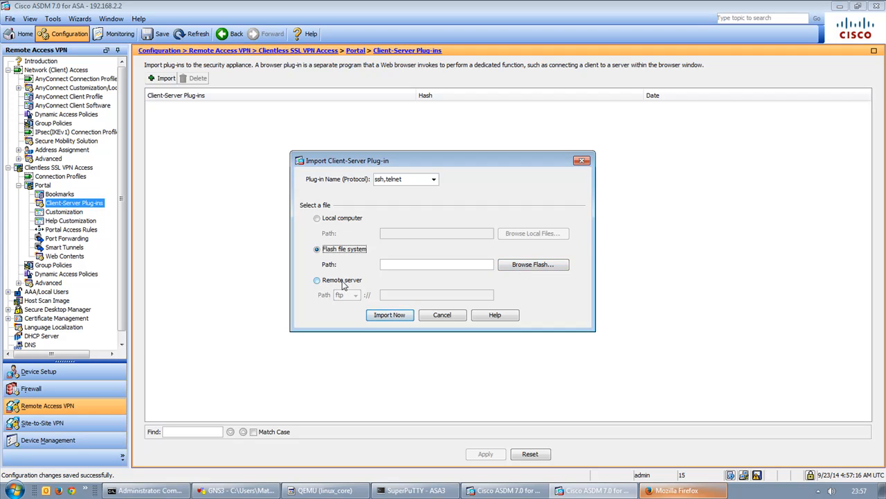
pyautogui.click(517, 265)
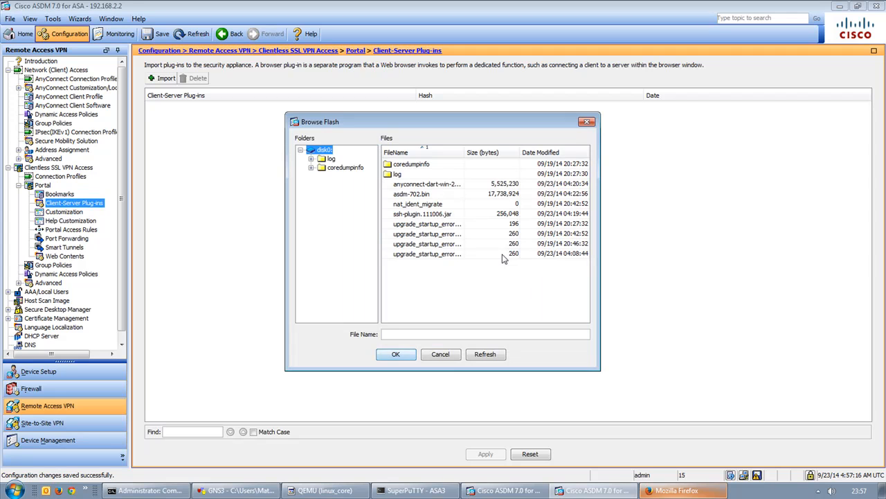
pyautogui.click(445, 215)
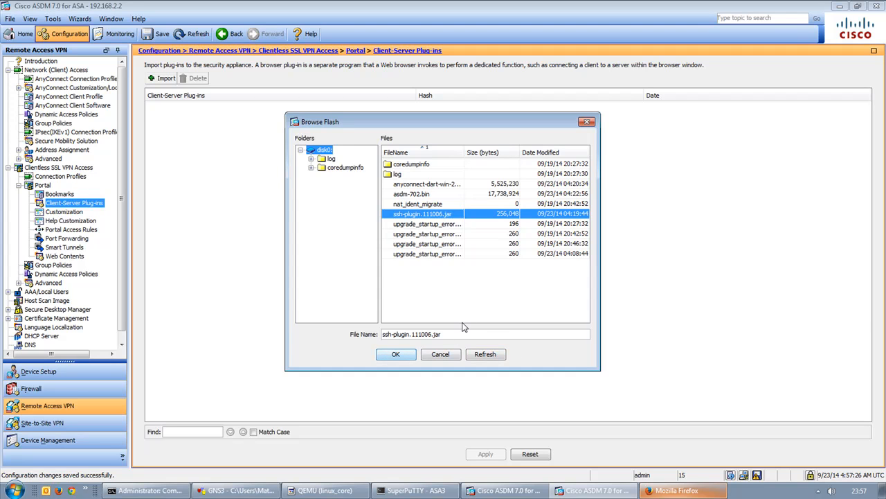
pyautogui.click(393, 356)
pyautogui.click(388, 316)
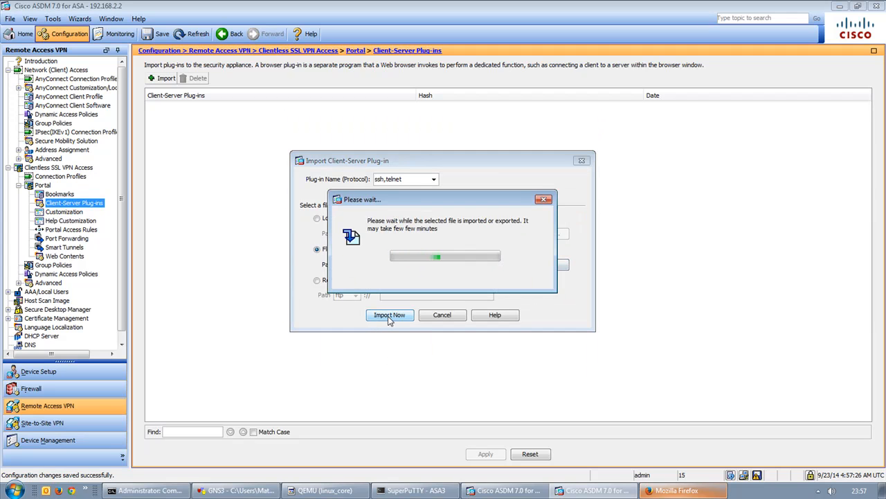
pyautogui.click(454, 277)
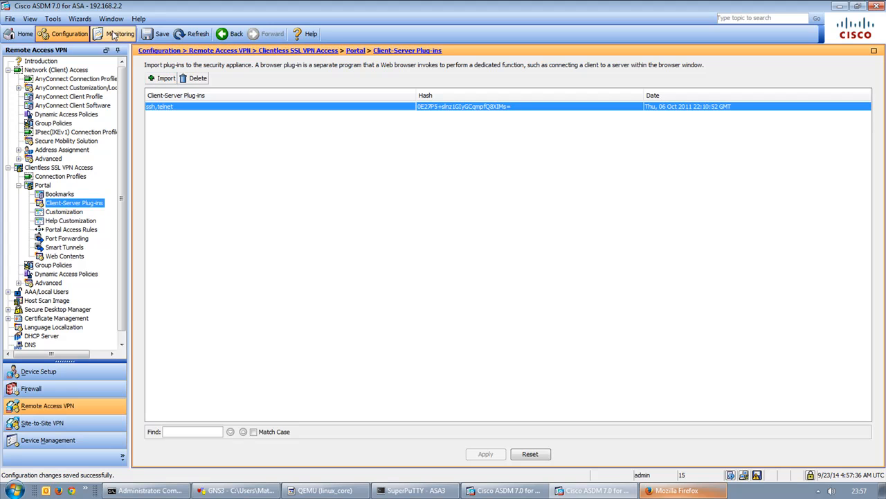
# Save the running configuration to flash and send the save commands to the device.
pyautogui.click(162, 33)
pyautogui.click(385, 351)
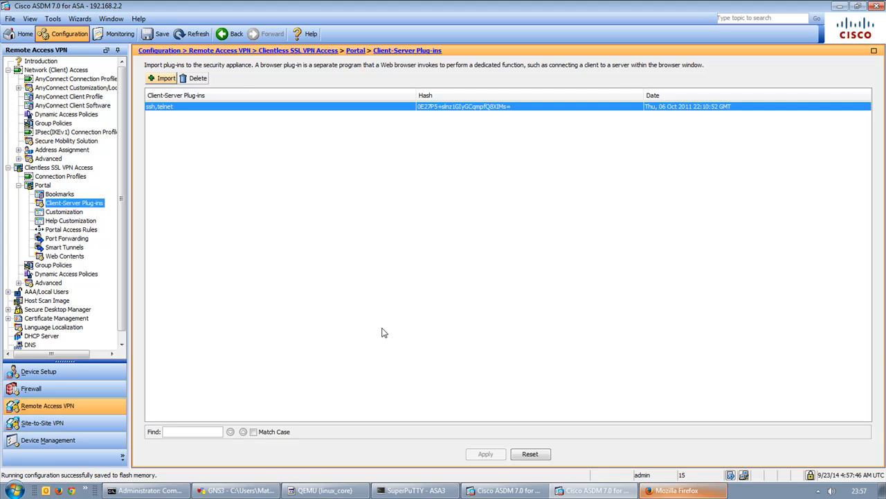
pyautogui.click(415, 490)
pyautogui.click(675, 490)
# Refresh the portal, check its SSH/Telnet page keeping ssh:// as protocol, then return to AnyConnect.
pyautogui.press('F5')
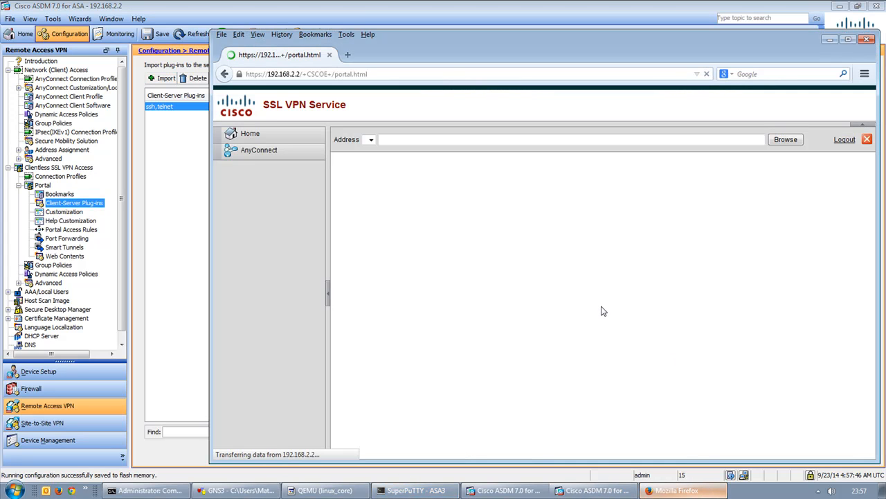
pyautogui.click(255, 169)
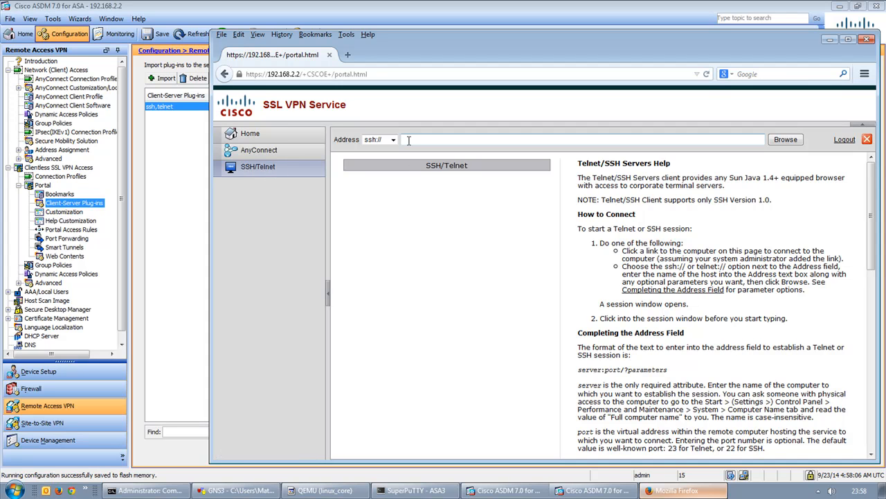
pyautogui.click(379, 140)
pyautogui.click(374, 149)
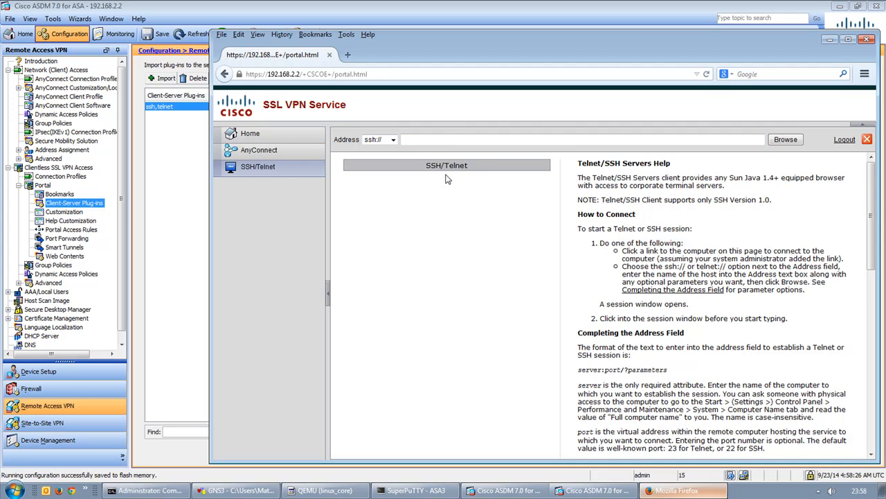
pyautogui.click(246, 151)
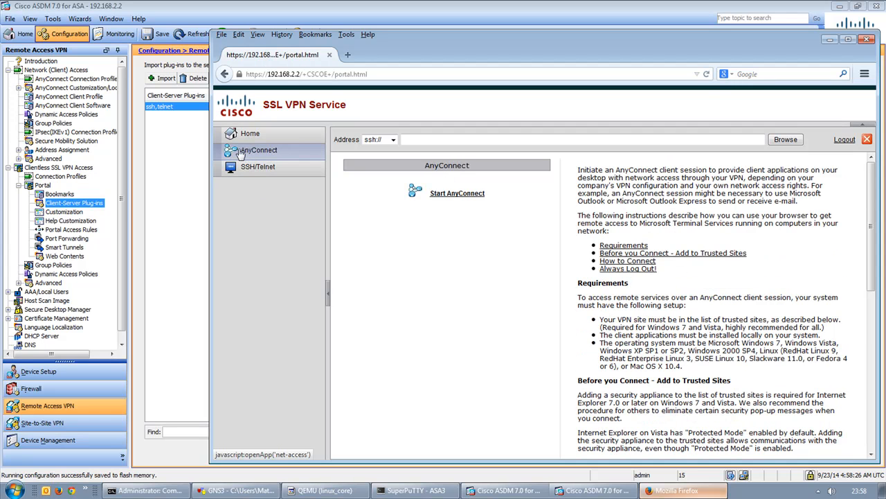
pyautogui.click(145, 491)
# Rerun the continuous ping -t 10.1.1.150 from the command history.
pyautogui.press('Up')
pyautogui.press('Up')
pyautogui.press('Up')
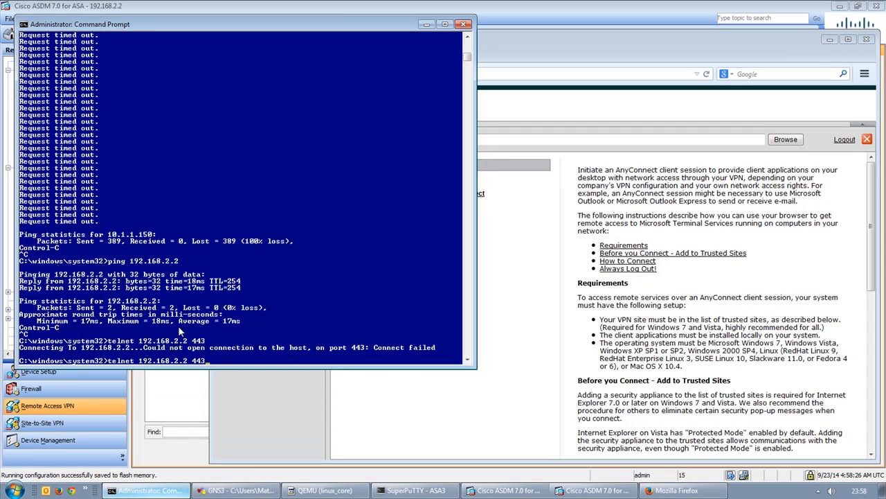
pyautogui.press('Return')
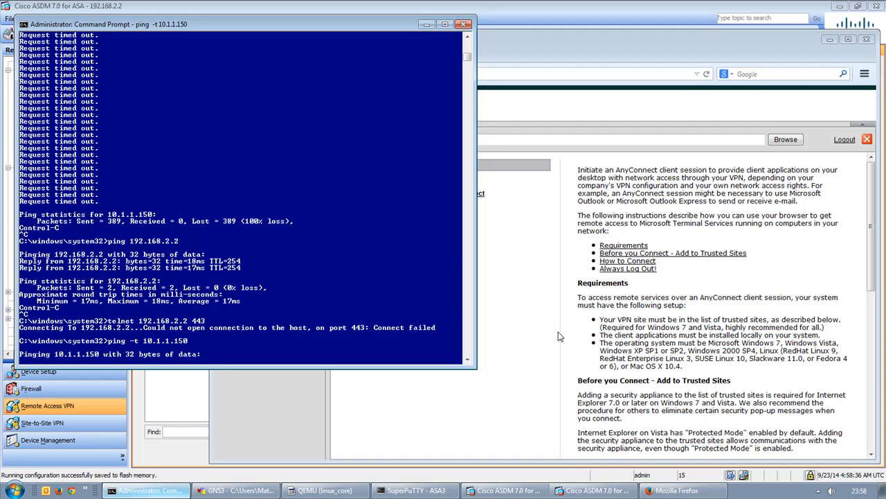
pyautogui.click(509, 304)
pyautogui.click(523, 43)
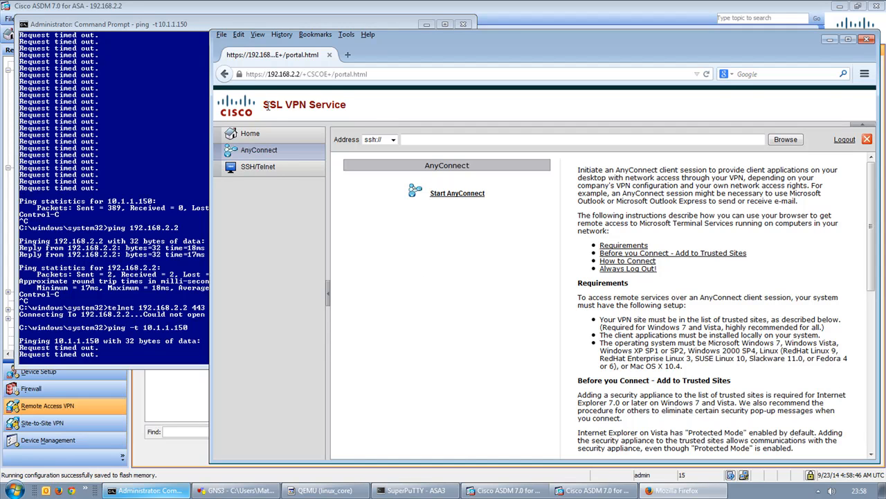
# Log out of the SSL VPN portal back to its logon page, then open ASDM's portal Customization page.
pyautogui.moveTo(263, 105); pyautogui.dragTo(377, 109)
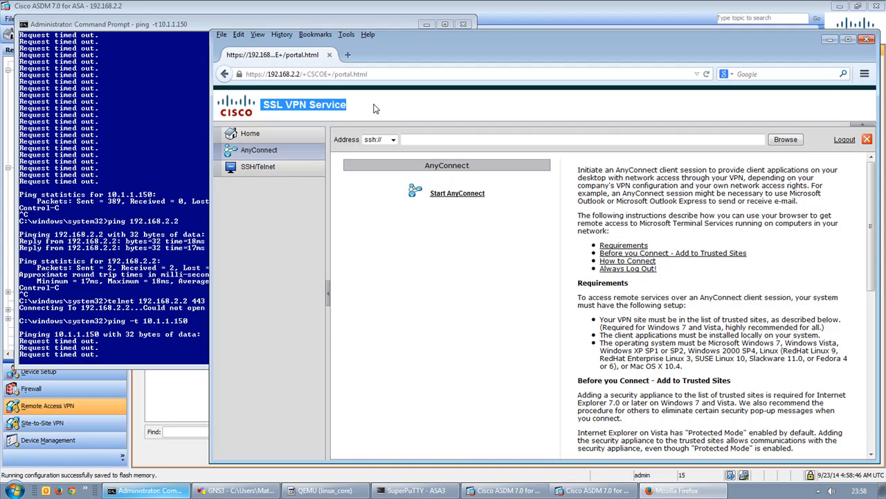
pyautogui.click(390, 109)
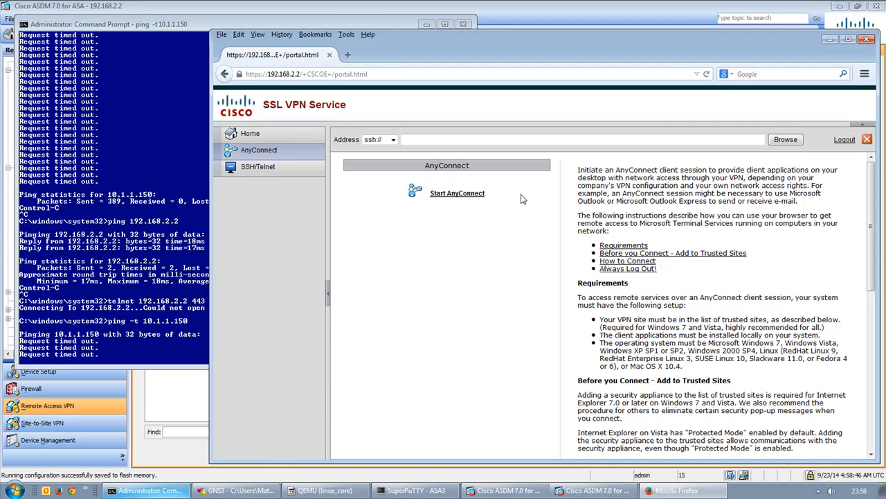
pyautogui.click(255, 135)
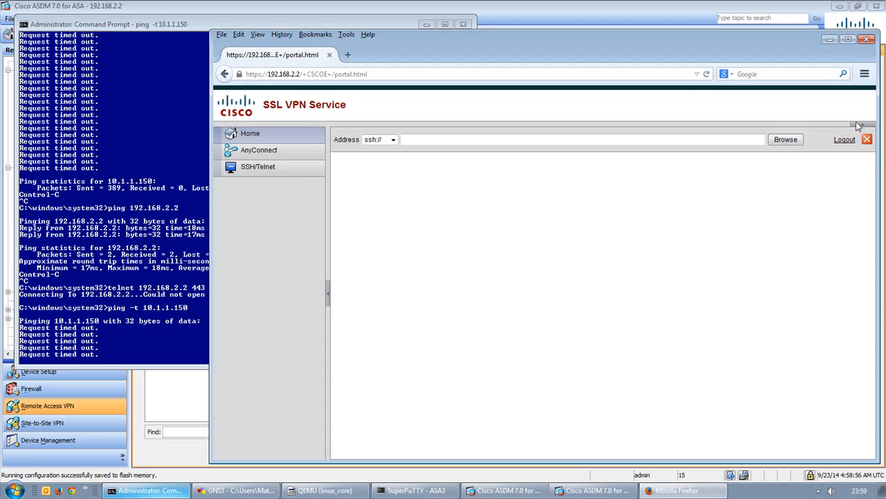
pyautogui.click(843, 141)
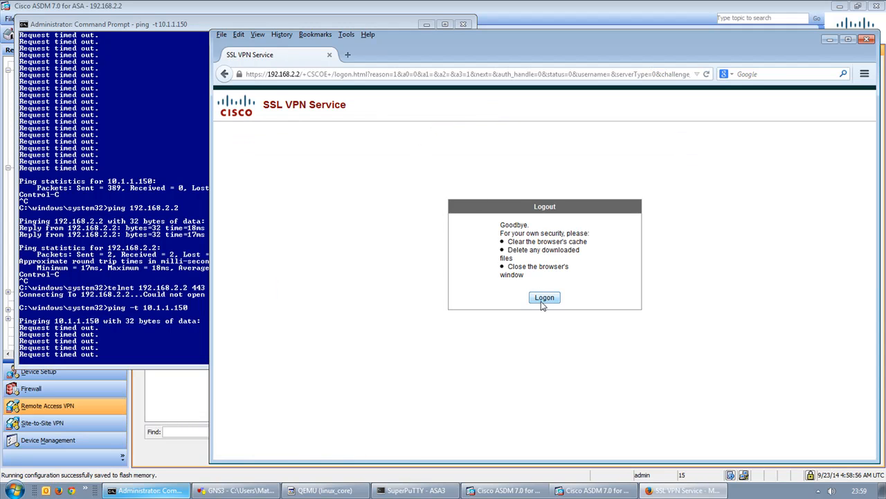
pyautogui.click(543, 297)
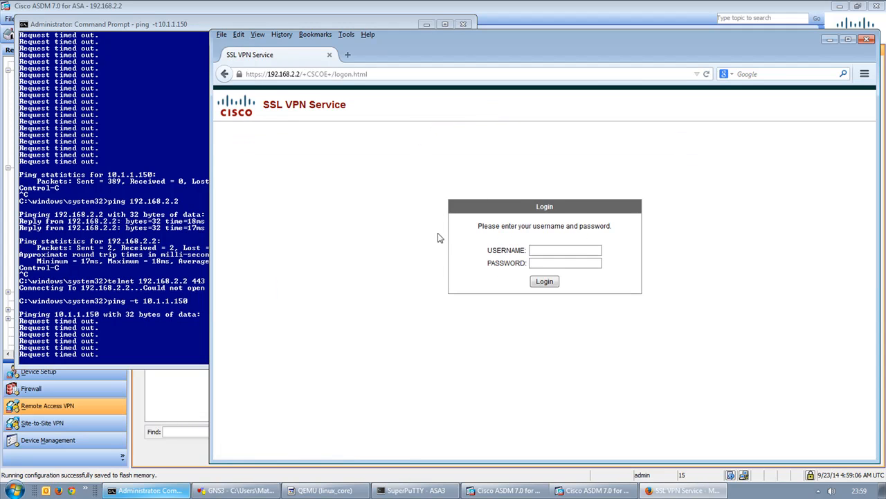
pyautogui.click(299, 25)
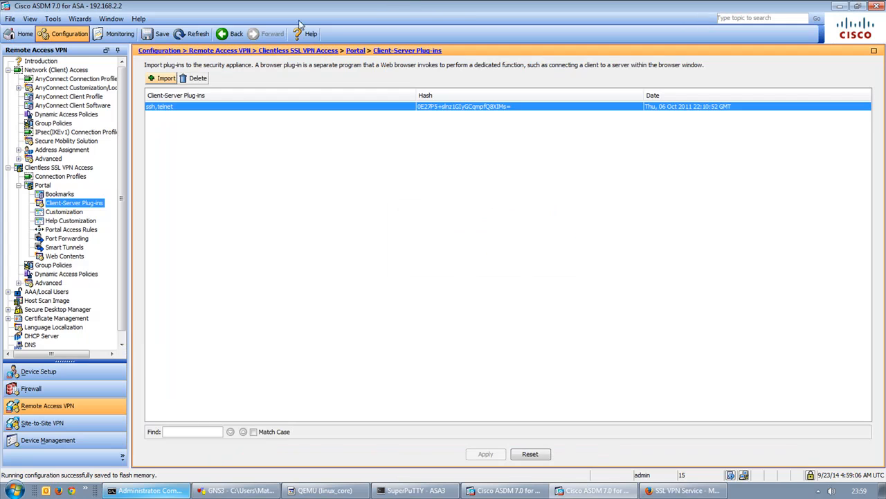
pyautogui.click(64, 212)
# Set DfltCustomization's logon page browser window title to 'Bowler CBT Labs SSL VPN'.
pyautogui.click(198, 154)
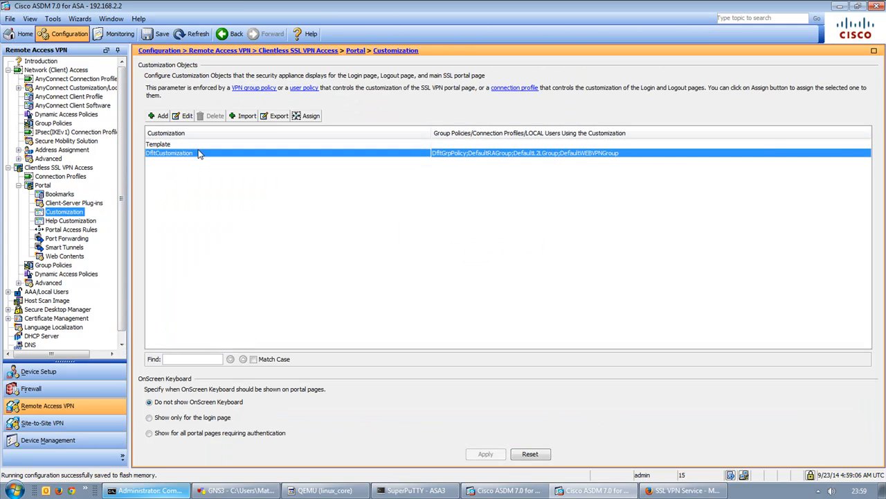
pyautogui.click(178, 119)
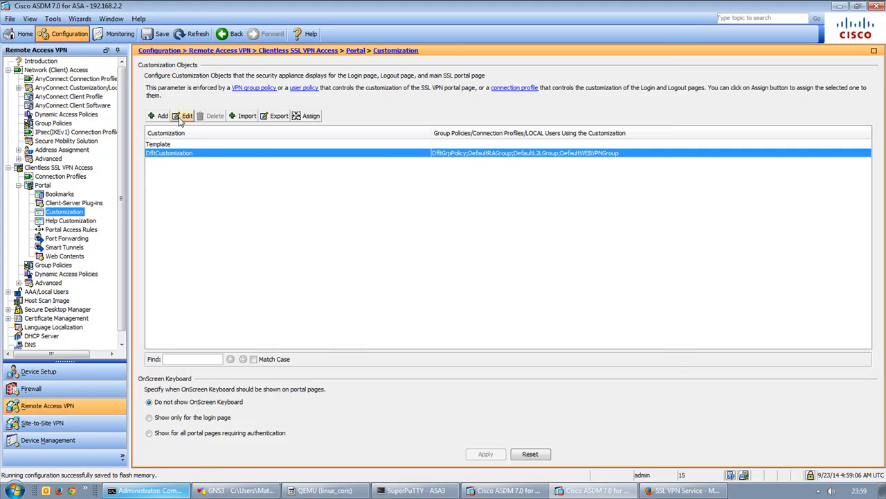
pyautogui.click(248, 48)
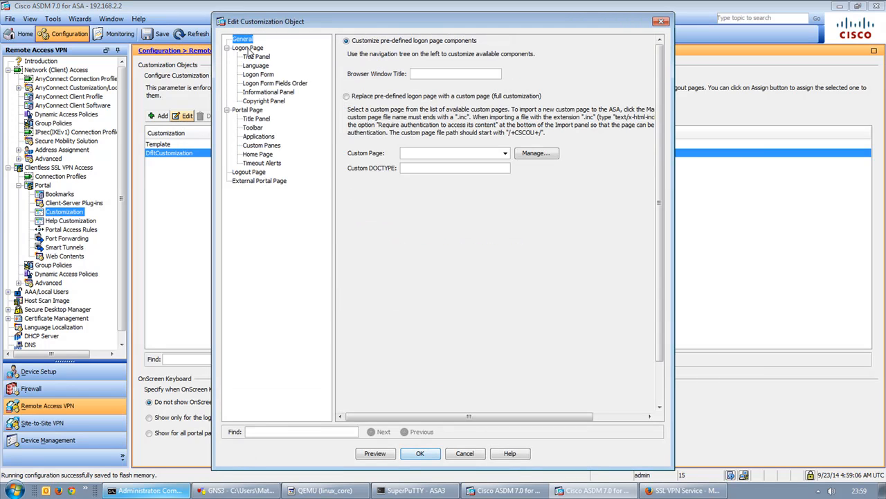
pyautogui.click(485, 74)
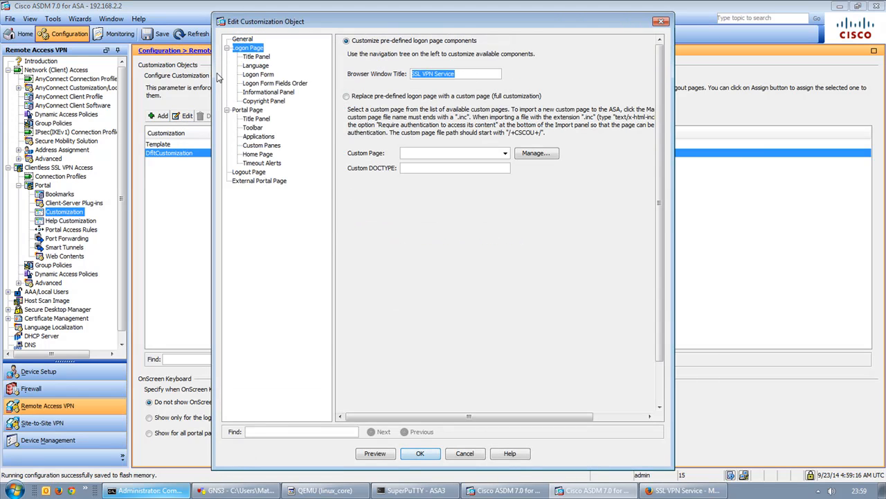
pyautogui.write('Bowler C')
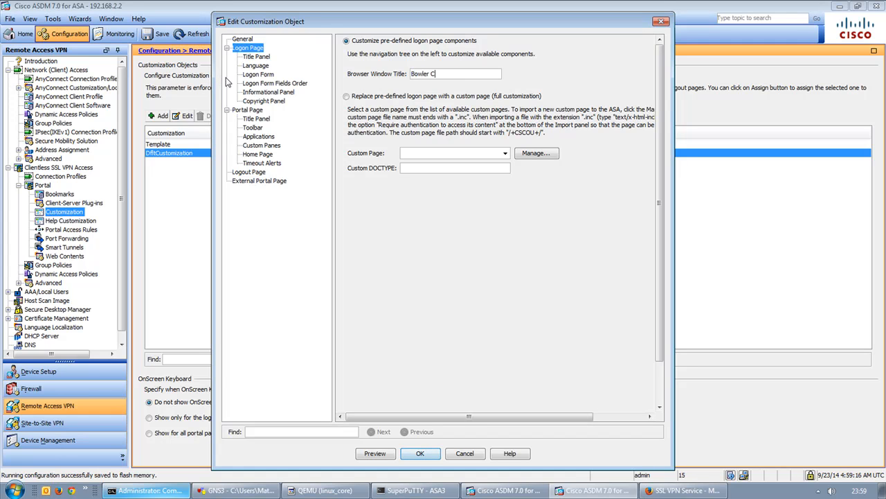
pyautogui.write('BT Labs SSL VPN')
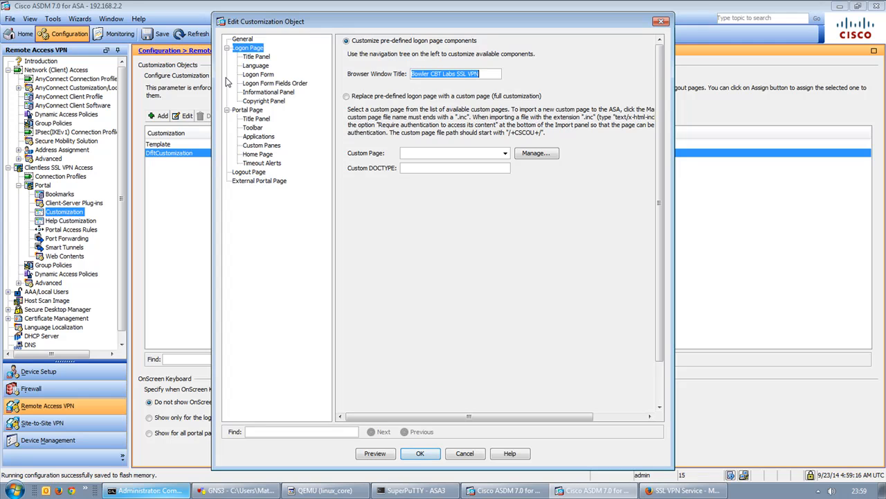
pyautogui.click(253, 57)
# Paste the lab name over 'SSL VPN' in the logon page title panel text.
pyautogui.moveTo(491, 64); pyautogui.dragTo(248, 53)
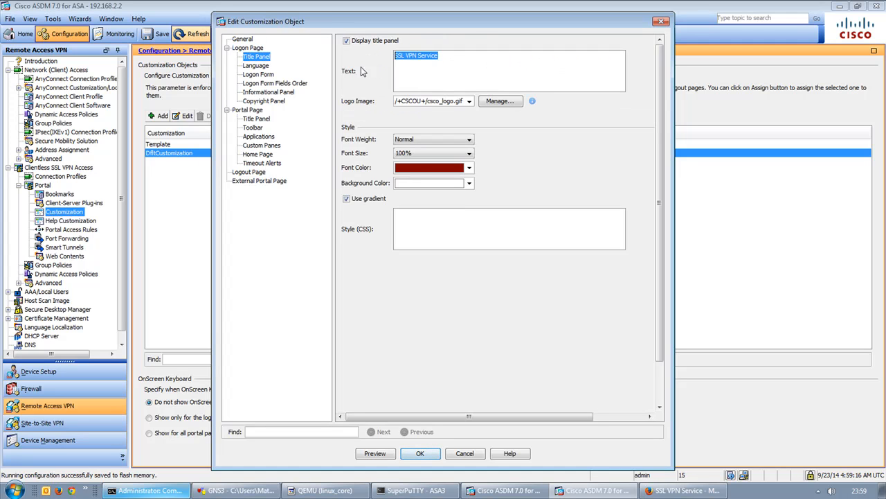
pyautogui.moveTo(417, 56); pyautogui.dragTo(328, 57)
pyautogui.write('Bowler CBT Labs SSL VPN')
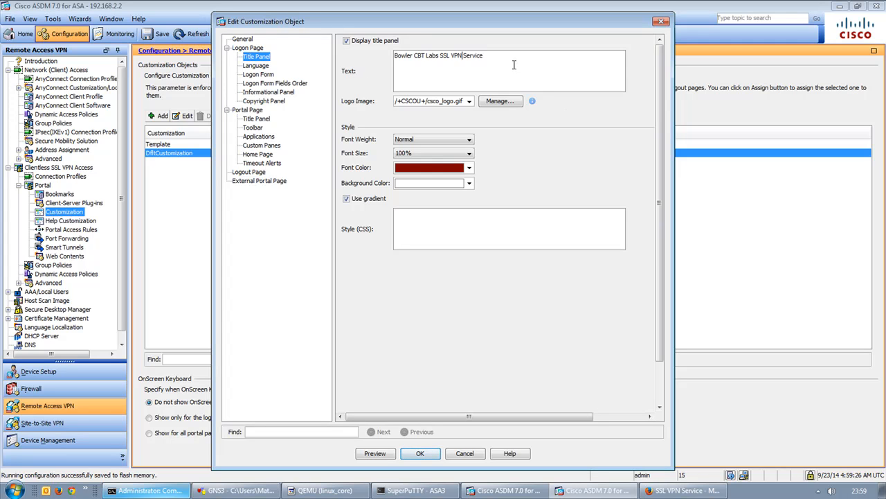
pyautogui.moveTo(536, 60); pyautogui.dragTo(372, 52)
# Retitle the logon form 'Bowler CBT Labs SSL VPN Login' and edit its authorized-users message.
pyautogui.click(254, 66)
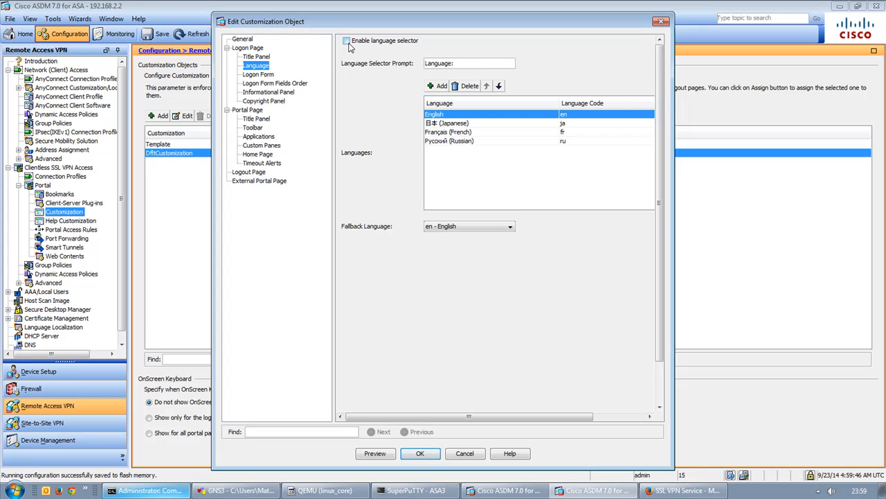
pyautogui.click(266, 76)
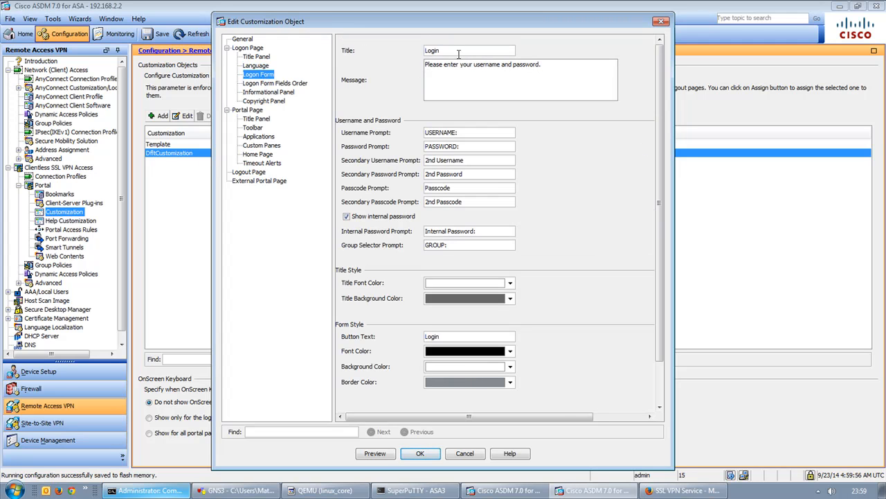
pyautogui.moveTo(450, 50); pyautogui.dragTo(384, 51)
pyautogui.click(425, 51)
pyautogui.write('Bowler CBT Labs SSL VPN')
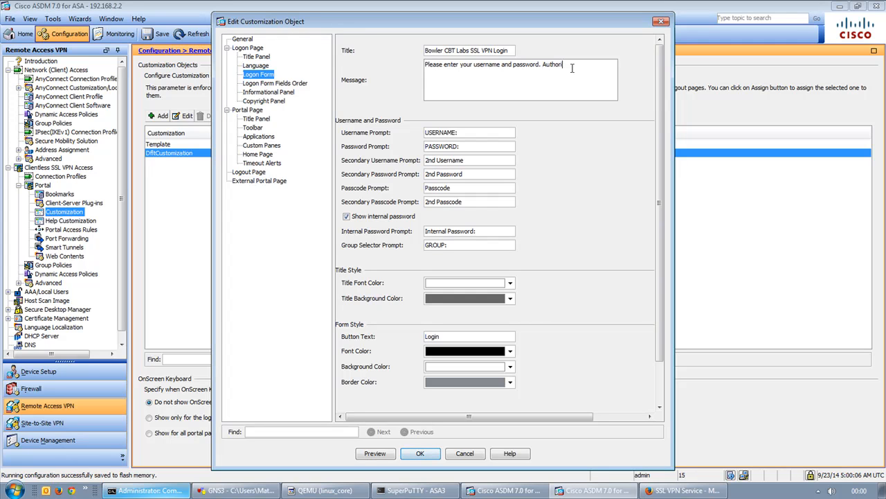
pyautogui.write('d users only.')
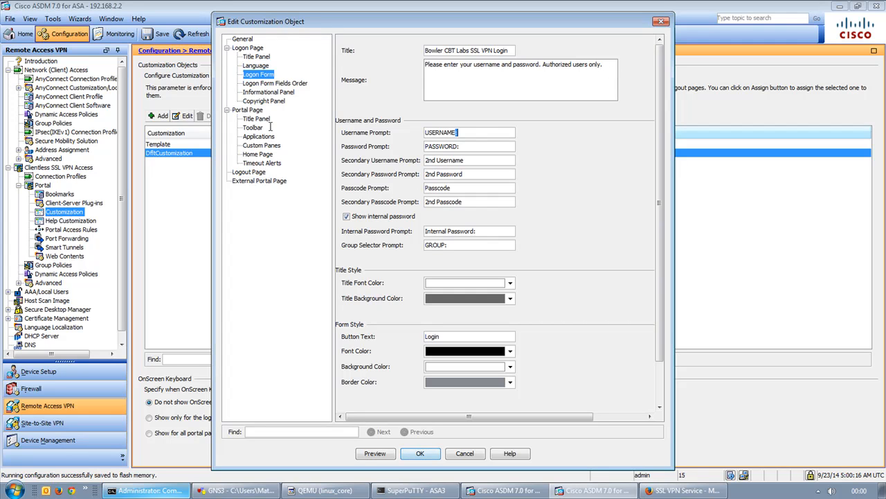
# Change the logon form prompts to 'Username:' and 'Password:' in mixed case.
pyautogui.doubleClick(439, 131)
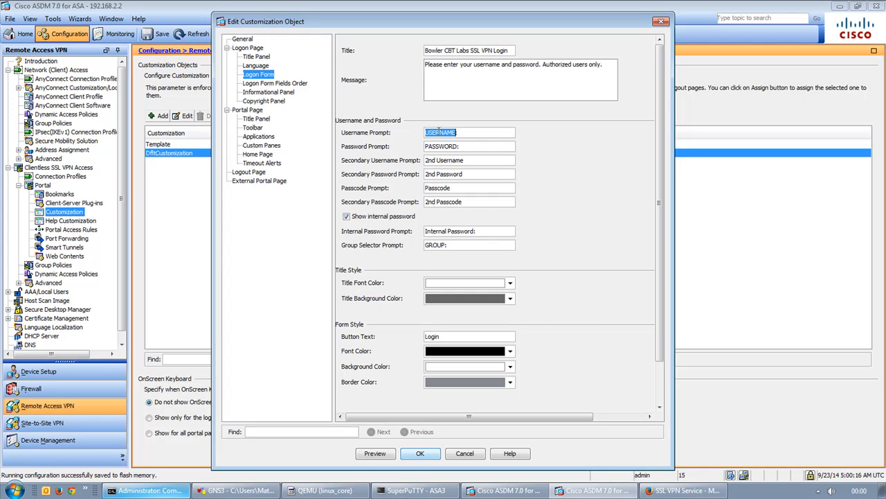
pyautogui.write('Username')
pyautogui.press('BackSpace')
pyautogui.press('BackSpace')
pyautogui.press('BackSpace')
pyautogui.press('BackSpace')
pyautogui.press('BackSpace')
pyautogui.press('BackSpace')
pyautogui.press('BackSpace')
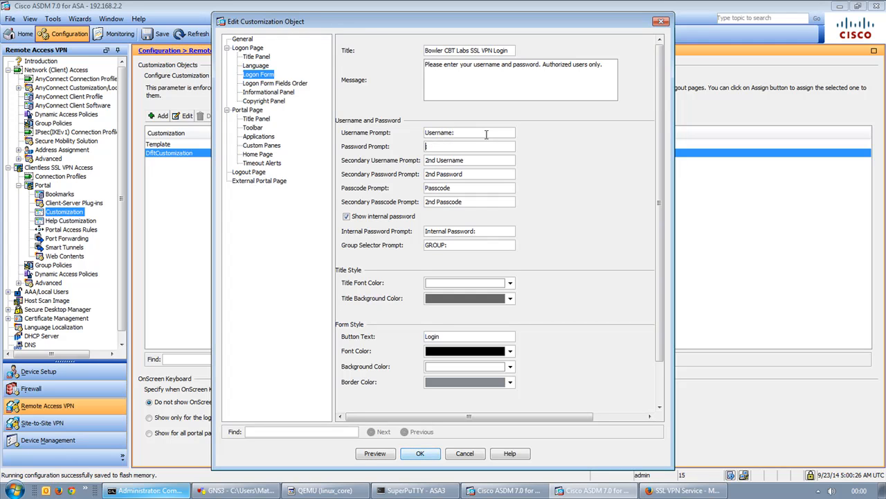
pyautogui.write('Password')
# Paste the lab name into the portal page title, making it 'Bowler CBT Labs SSL VPN Service'.
pyautogui.click(277, 92)
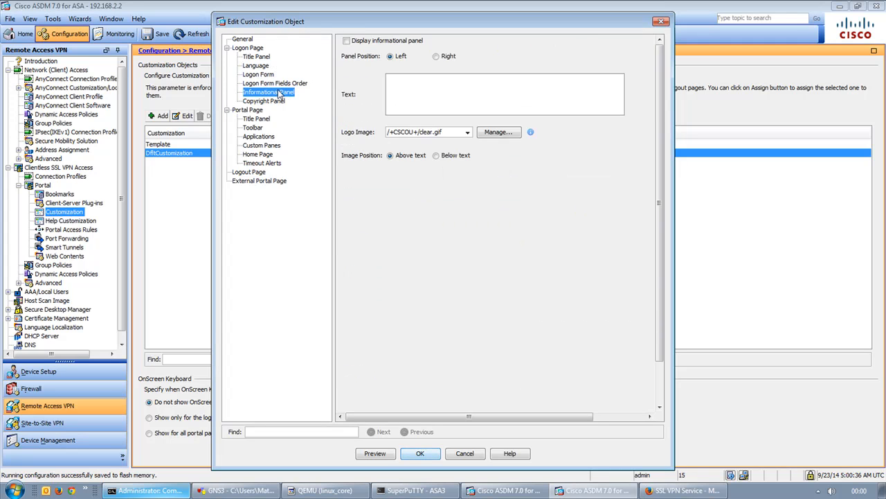
pyautogui.click(274, 101)
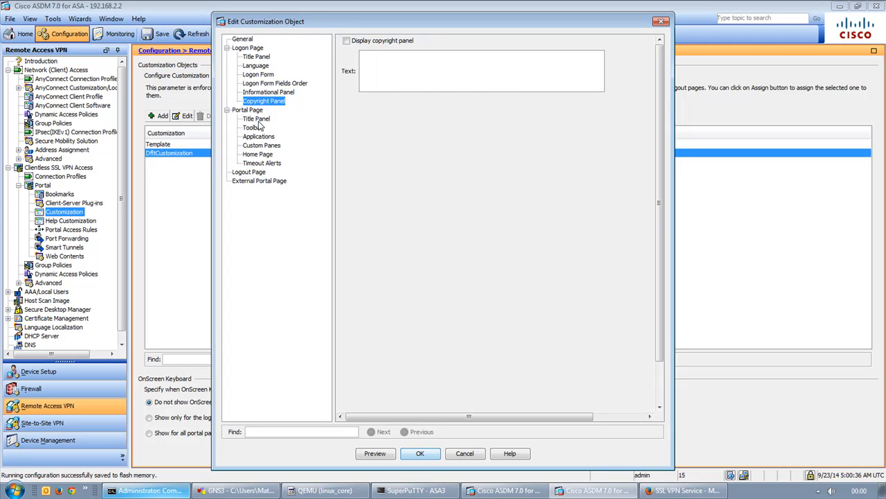
pyautogui.click(260, 119)
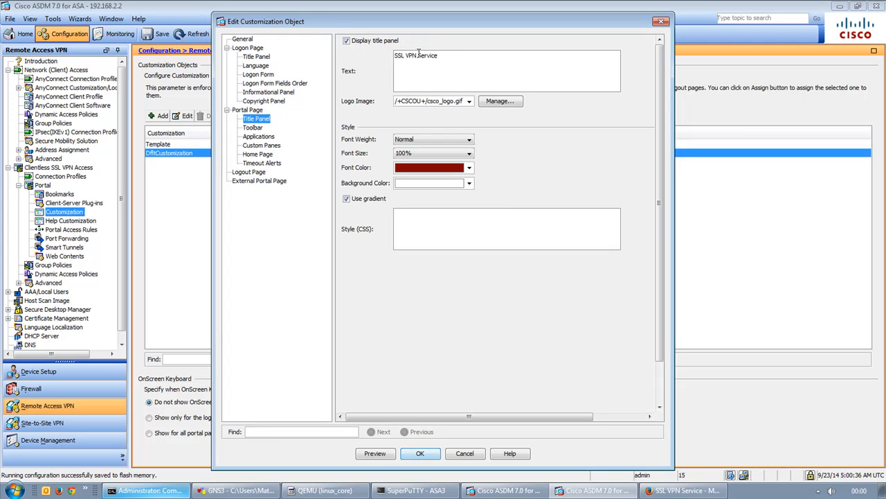
pyautogui.moveTo(415, 55); pyautogui.dragTo(387, 56)
pyautogui.write('Bowler CBT Labs SSL VPN')
# Change the portal toolbar's prompt box title to 'Address'.
pyautogui.click(256, 130)
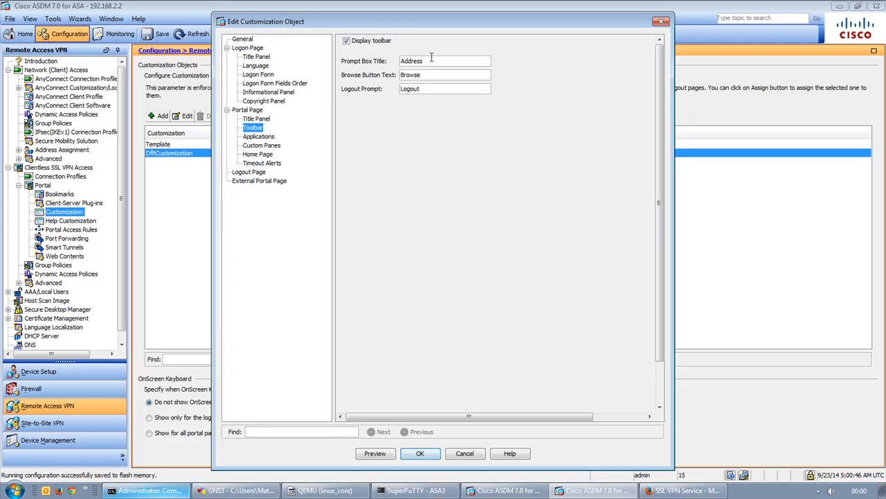
pyautogui.click(452, 60)
pyautogui.press('BackSpace')
pyautogui.press('BackSpace')
pyautogui.press('BackSpace')
pyautogui.write('Address')
# Review the remaining portal panels and retitle the logout page 'Bowler CBT Labs SSL VPN Logout'.
pyautogui.click(258, 137)
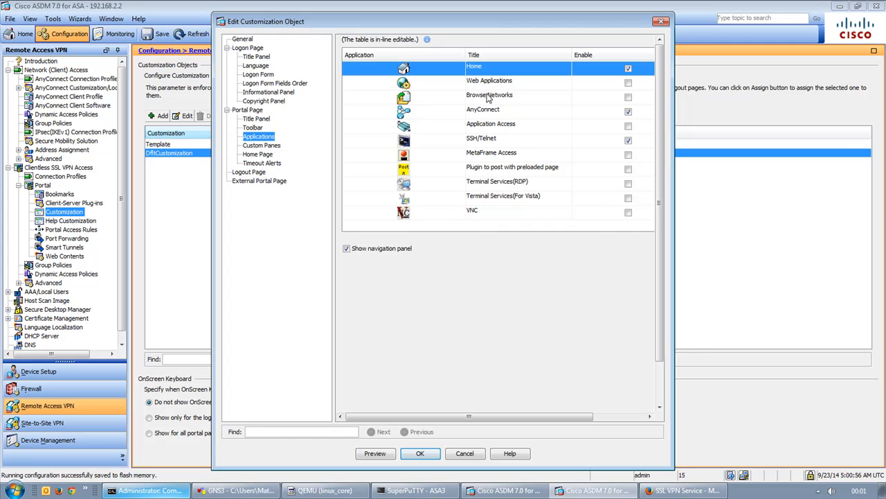
pyautogui.click(267, 146)
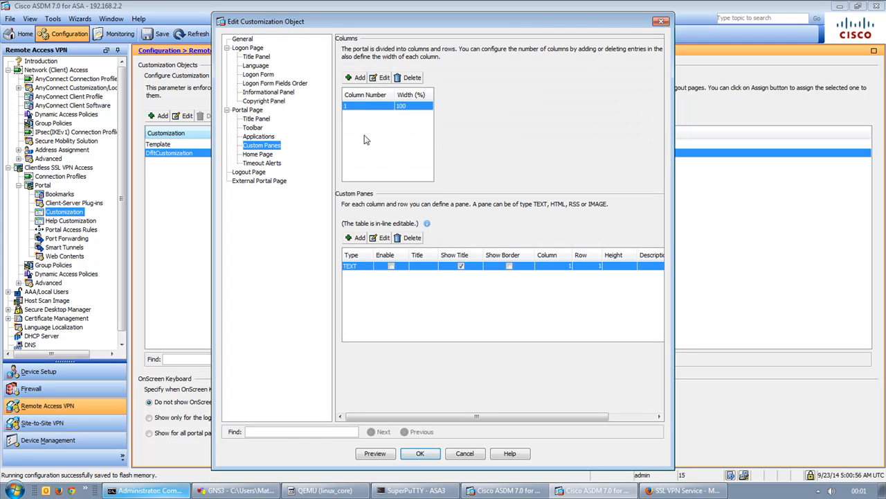
pyautogui.click(257, 156)
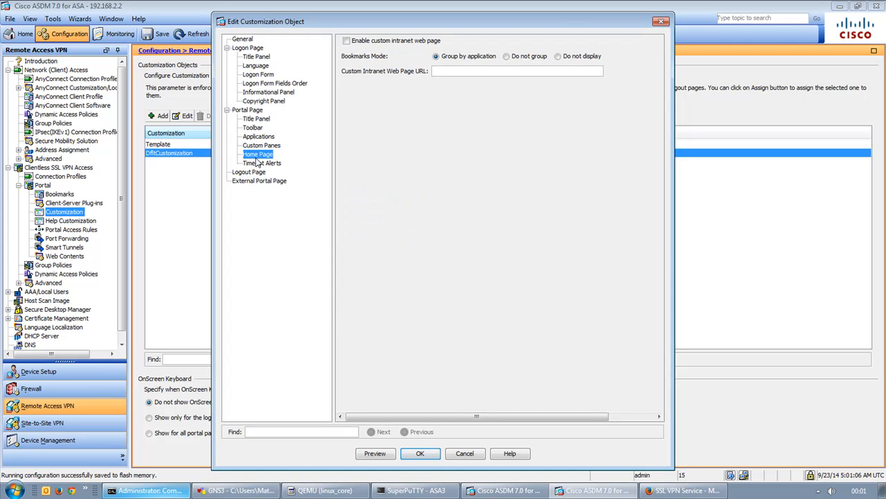
pyautogui.click(261, 163)
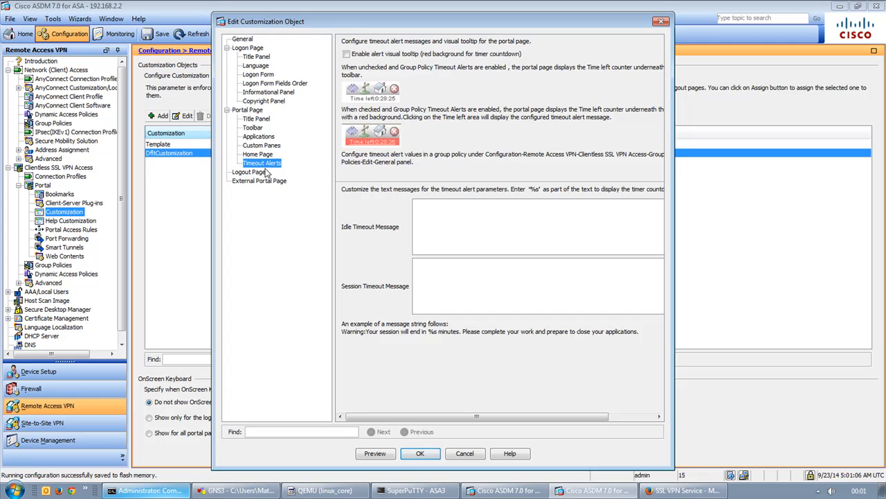
pyautogui.click(266, 174)
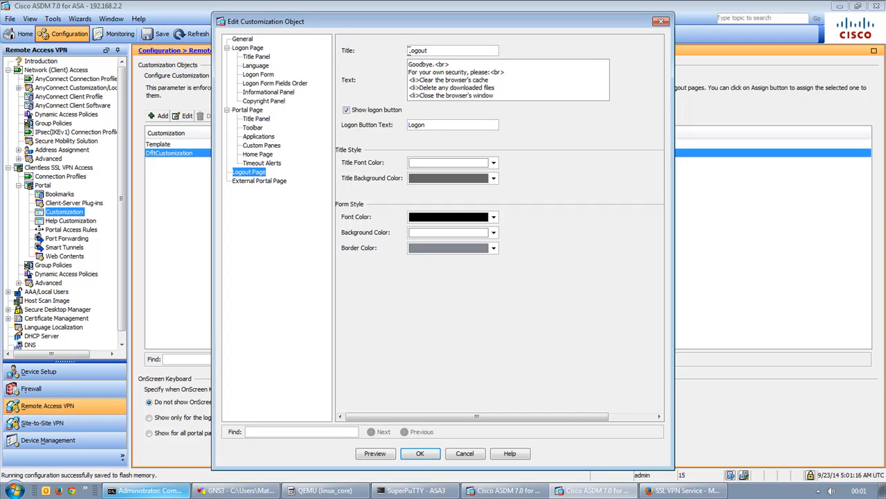
pyautogui.click(408, 50)
pyautogui.write('Bowler CBT Labs SSL VPN')
# Review the logout message and External Portal Page settings, then return to General.
pyautogui.moveTo(510, 96); pyautogui.dragTo(509, 89)
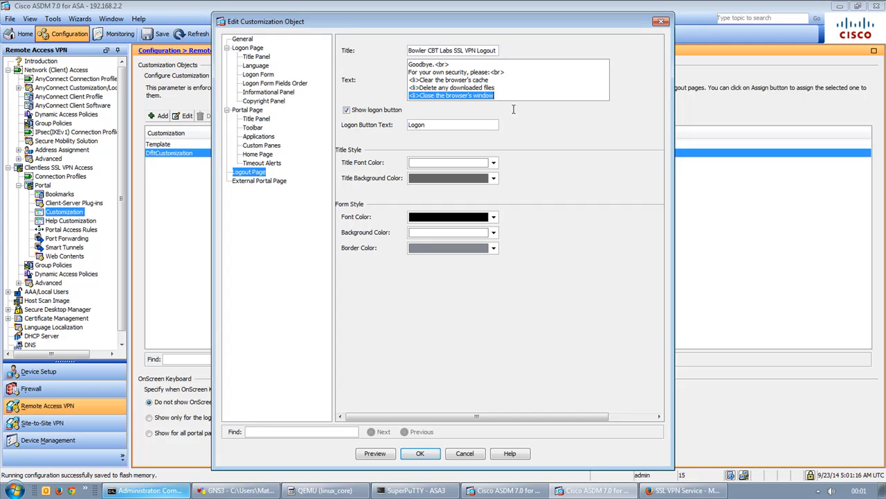
pyautogui.click(517, 82)
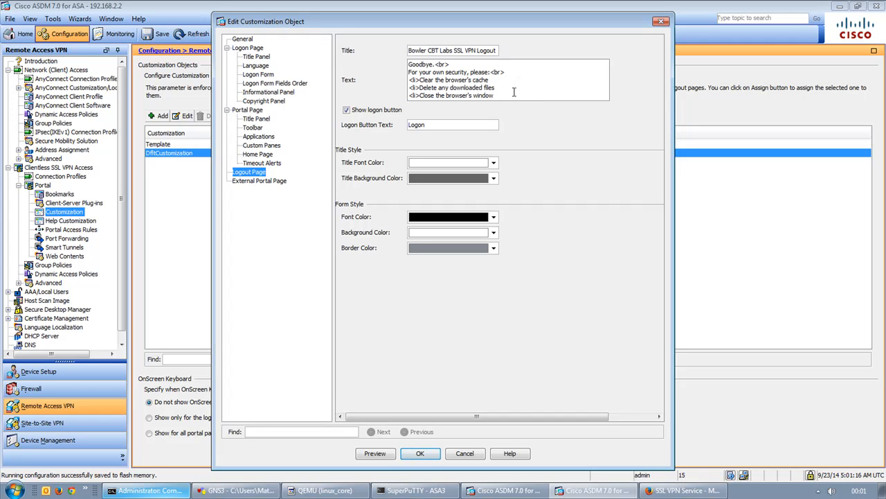
pyautogui.click(268, 182)
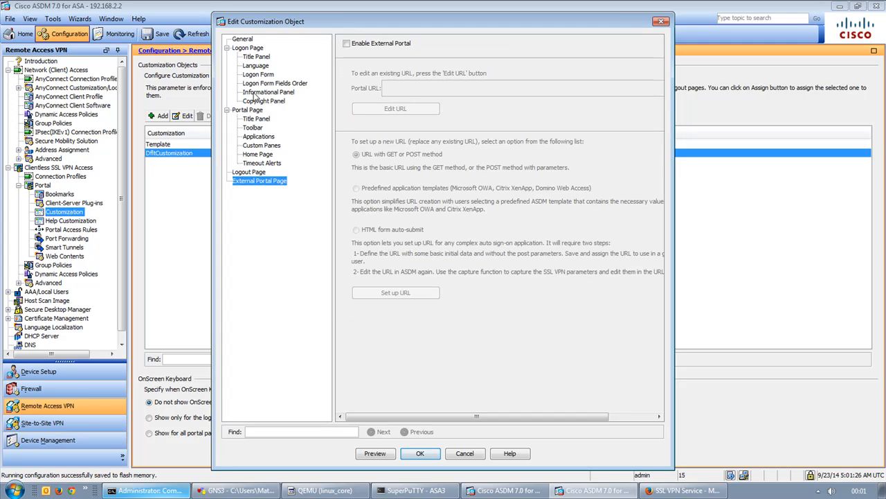
pyautogui.click(244, 40)
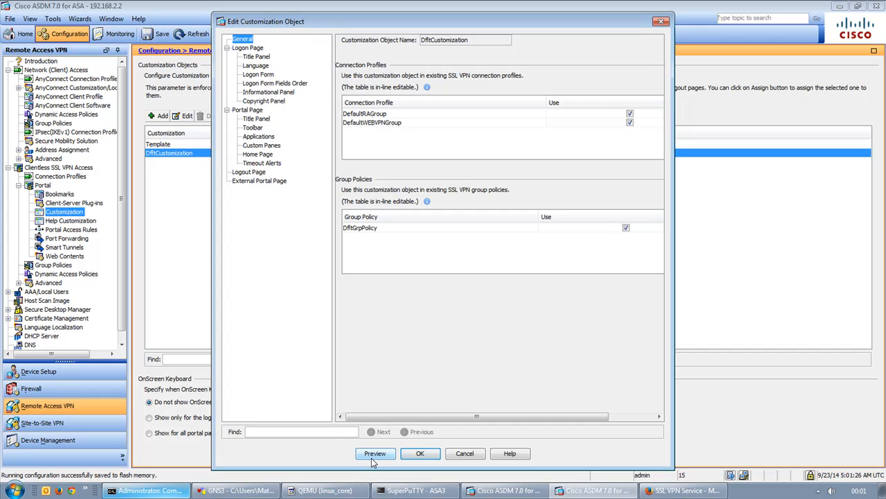
# Save the DfltCustomization changes and apply them to the ASA.
pyautogui.click(412, 458)
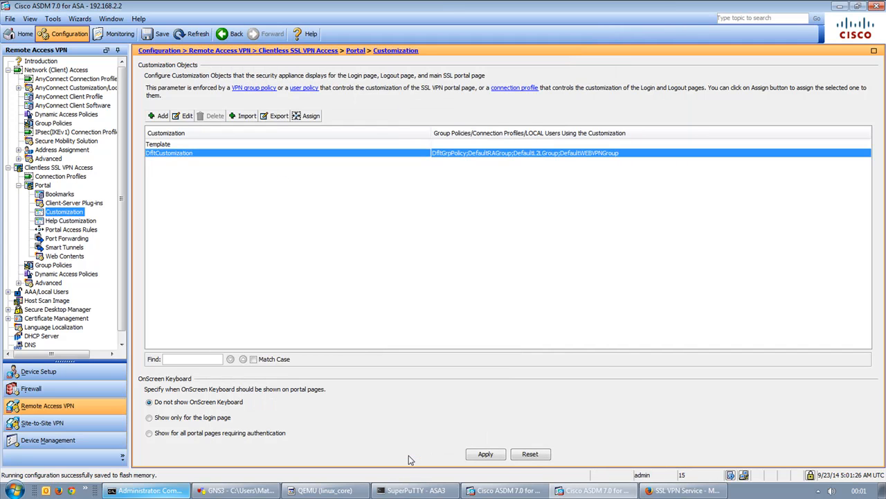
pyautogui.click(487, 454)
pyautogui.click(374, 354)
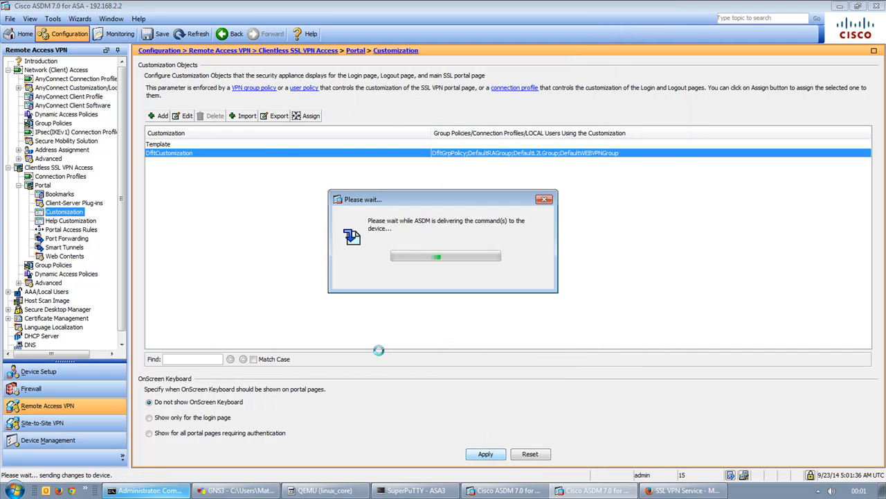
# Log in to the rebranded SSL VPN portal as admin and dismiss the remember-password prompt.
pyautogui.click(686, 490)
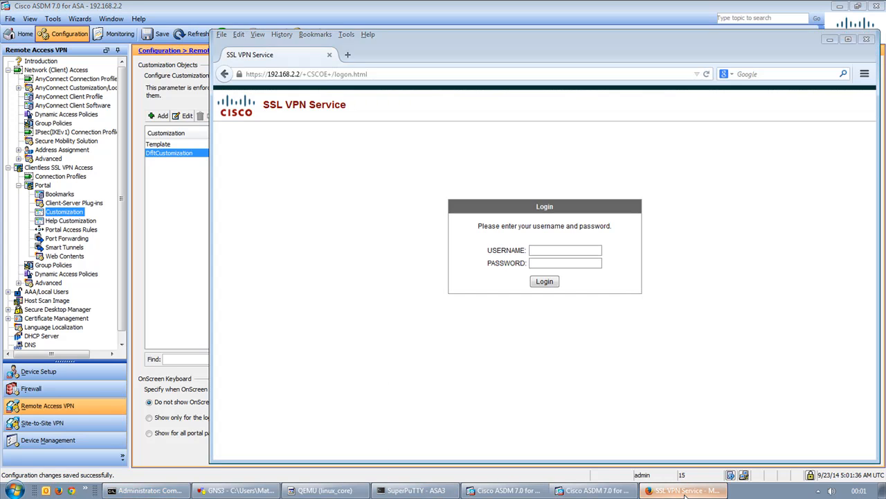
pyautogui.click(566, 251)
pyautogui.write('admin')
pyautogui.press('Tab')
pyautogui.write('•••••')
pyautogui.press('Return')
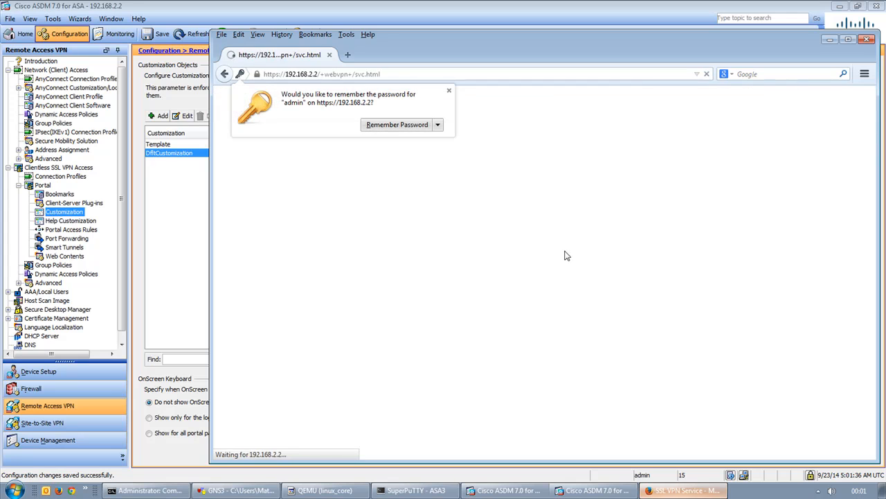
pyautogui.click(449, 91)
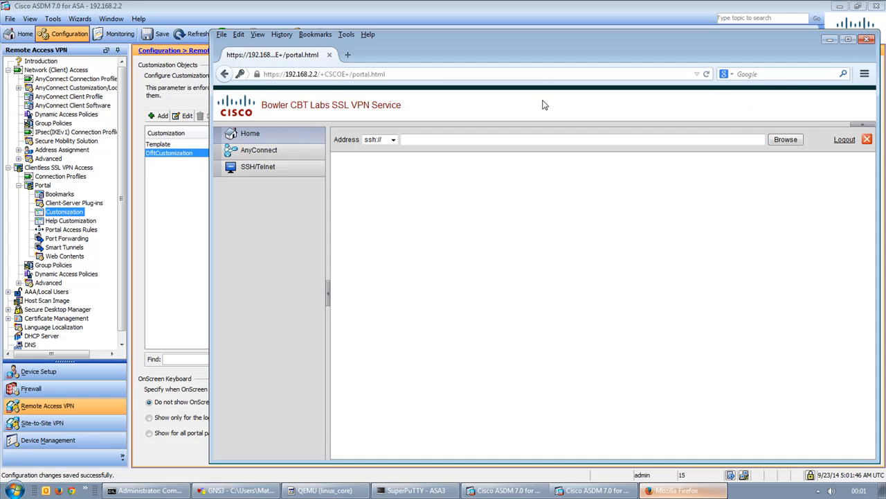
# Log out, check the customized Goodbye logout page, and return to the login page.
pyautogui.click(847, 141)
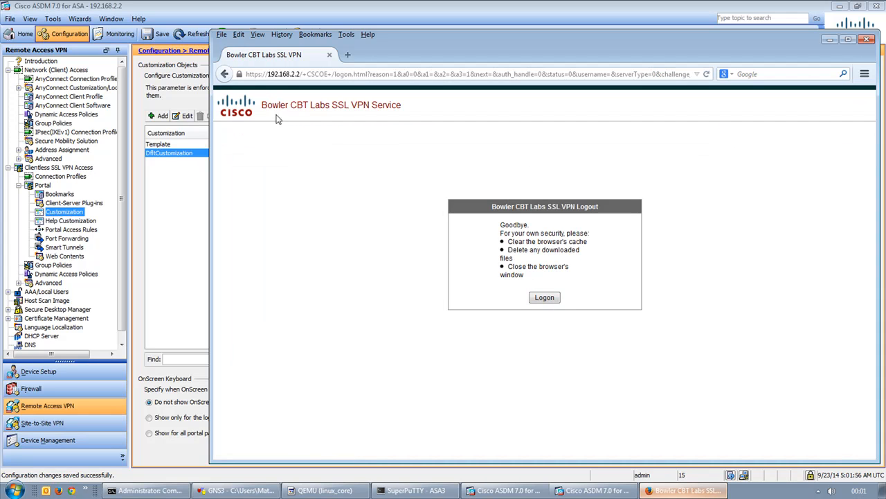
pyautogui.moveTo(496, 206); pyautogui.dragTo(606, 207)
pyautogui.click(546, 298)
# Verify the new Username: prompt, then log back in as admin and dismiss the password prompt.
pyautogui.moveTo(489, 259); pyautogui.dragTo(524, 272)
pyautogui.click(540, 258)
pyautogui.write('admin')
pyautogui.press('Tab')
pyautogui.write('•••••')
pyautogui.press('Return')
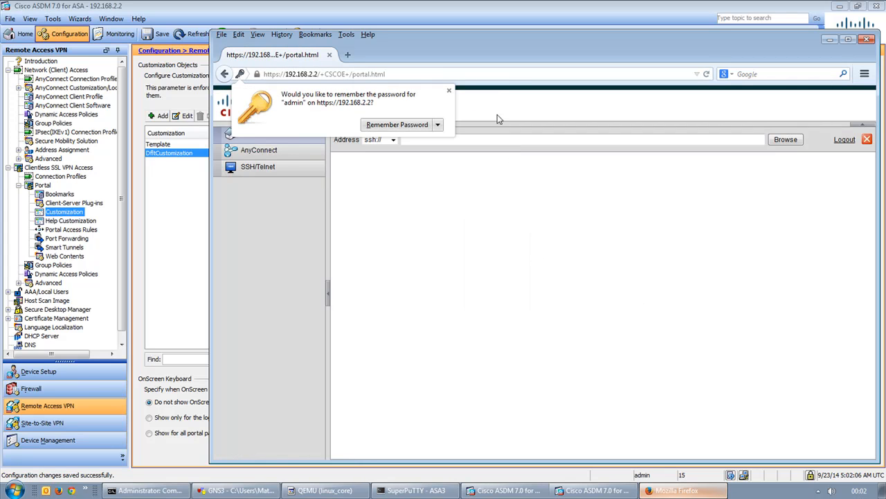
pyautogui.click(449, 89)
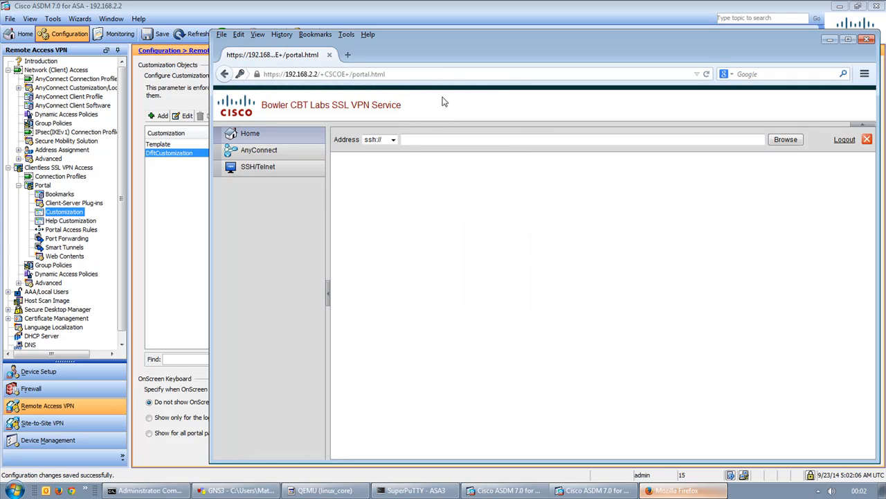
# Start AnyConnect from the portal, accepting the Java and certificate warnings, then check the 10.1.1.150 ping.
pyautogui.click(266, 155)
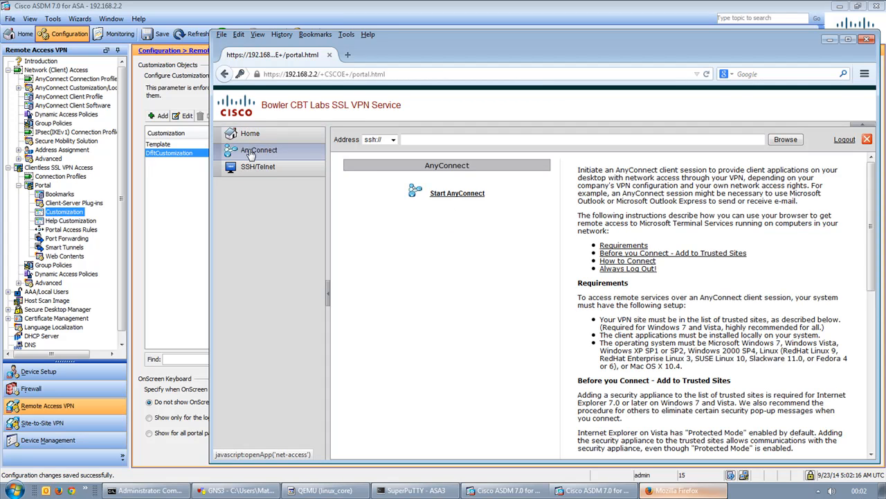
pyautogui.click(447, 196)
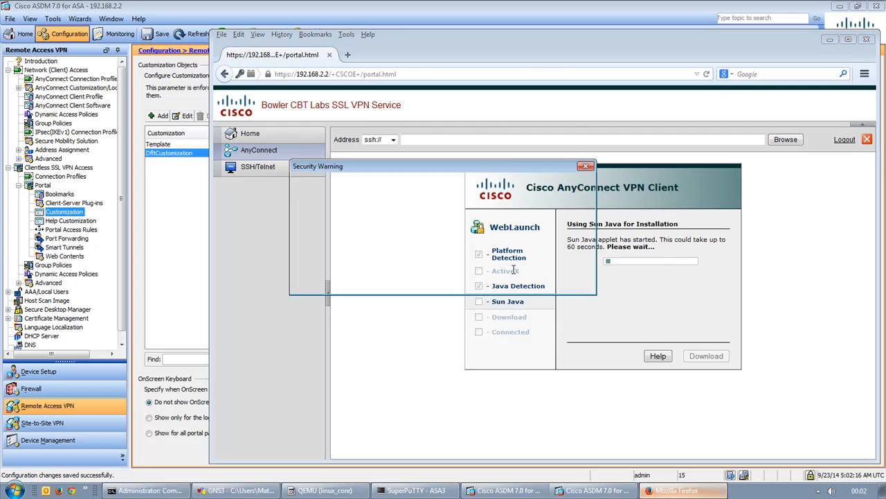
pyautogui.click(514, 278)
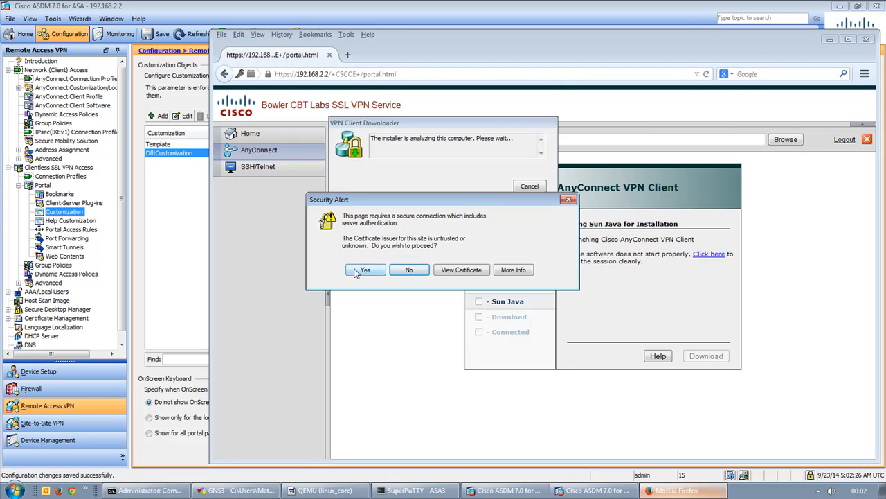
pyautogui.click(355, 272)
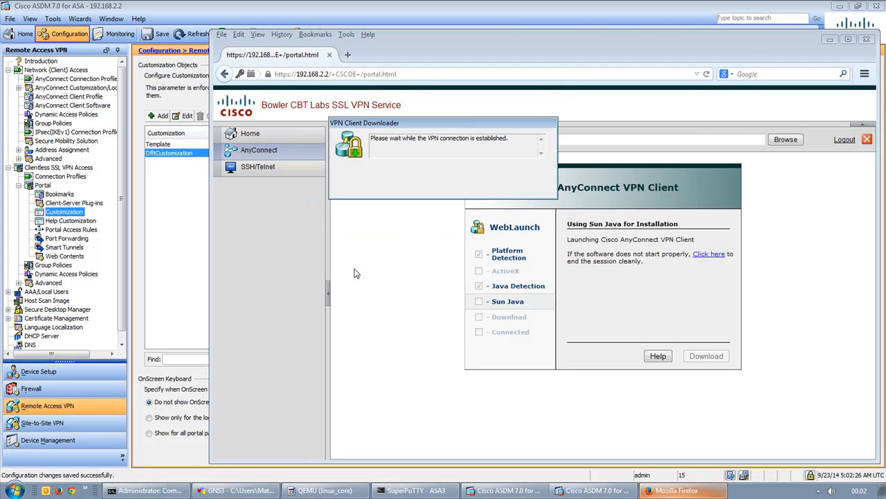
pyautogui.moveTo(381, 132); pyautogui.dragTo(576, 199)
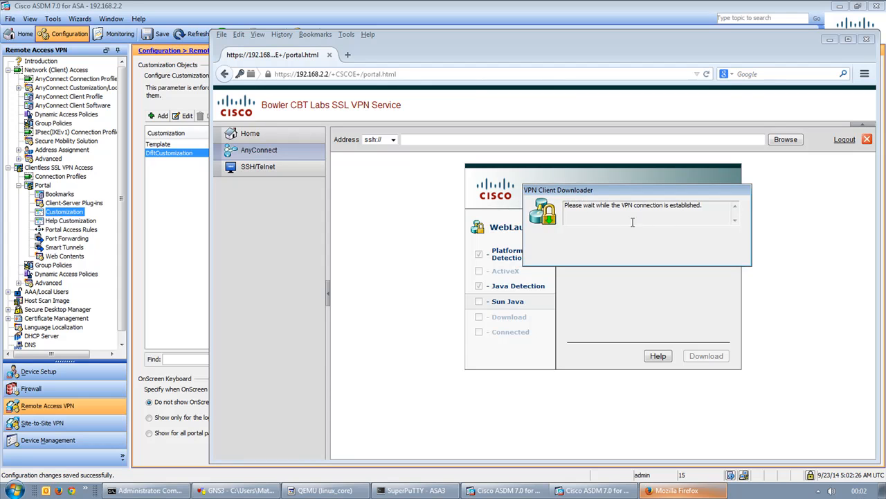
pyautogui.click(173, 490)
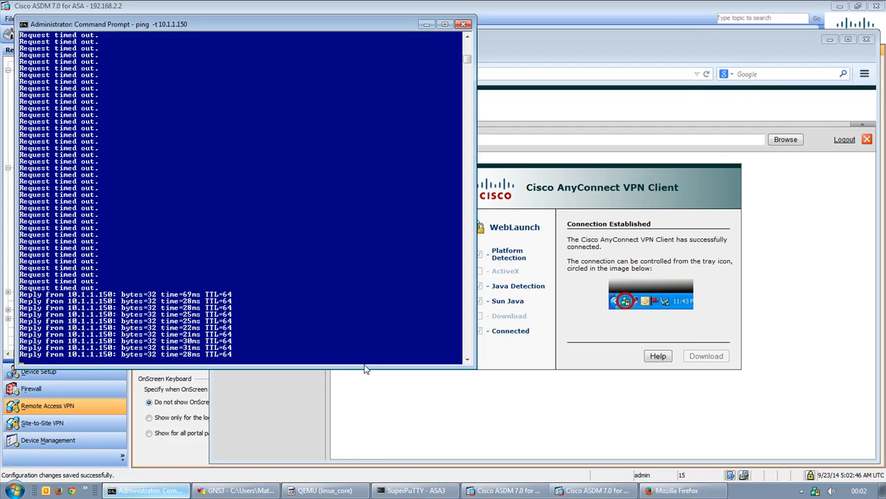
# Switch through SuperPuTTY's linux_core session and the portal, ending on ASDM's Portal Customization page.
pyautogui.click(409, 490)
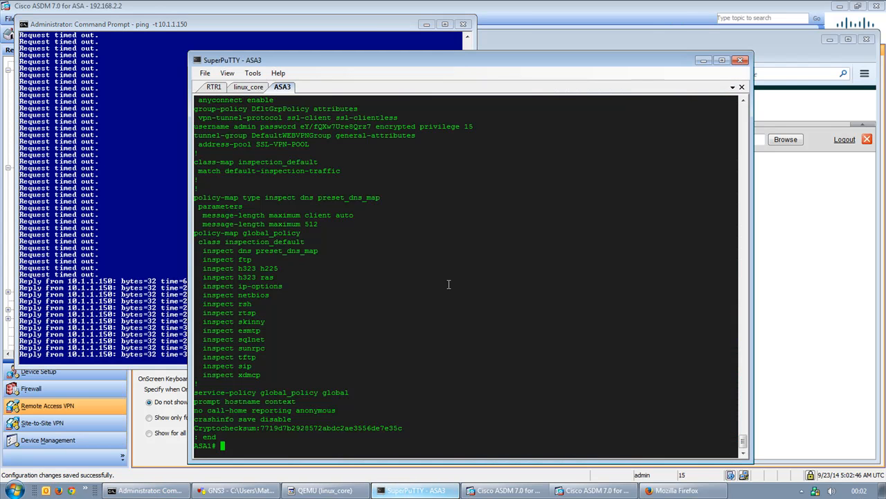
pyautogui.click(242, 88)
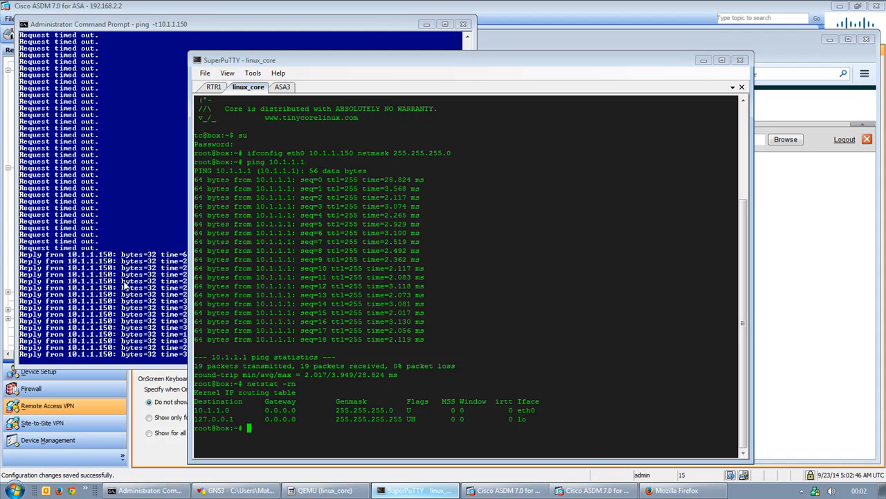
pyautogui.click(793, 292)
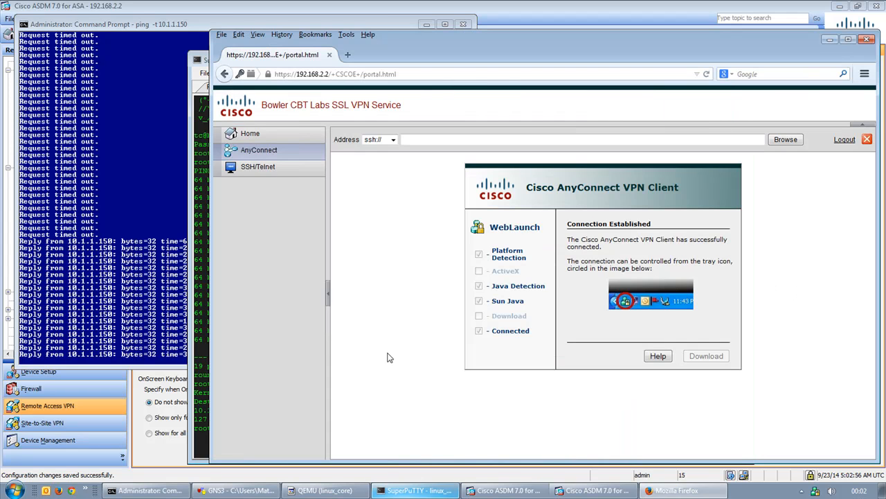
pyautogui.click(596, 490)
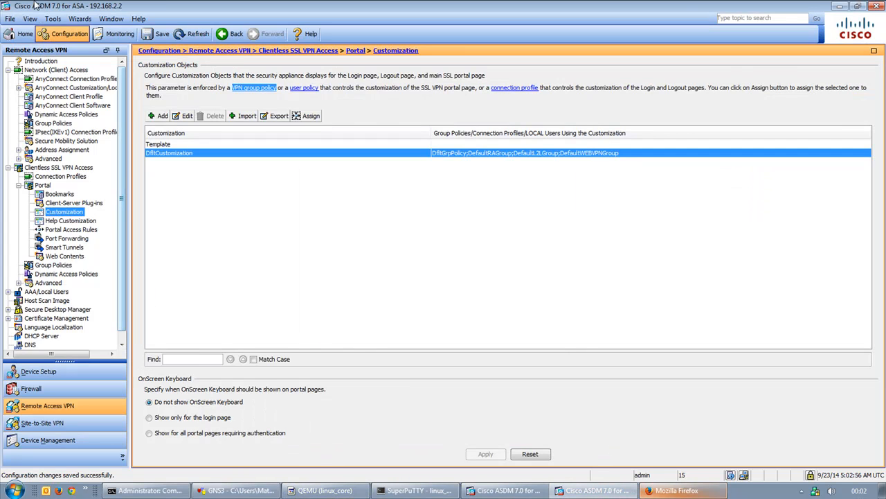
# Open Monitoring > Logging > Log Buffer and view the buffered messages maximized.
pyautogui.click(119, 35)
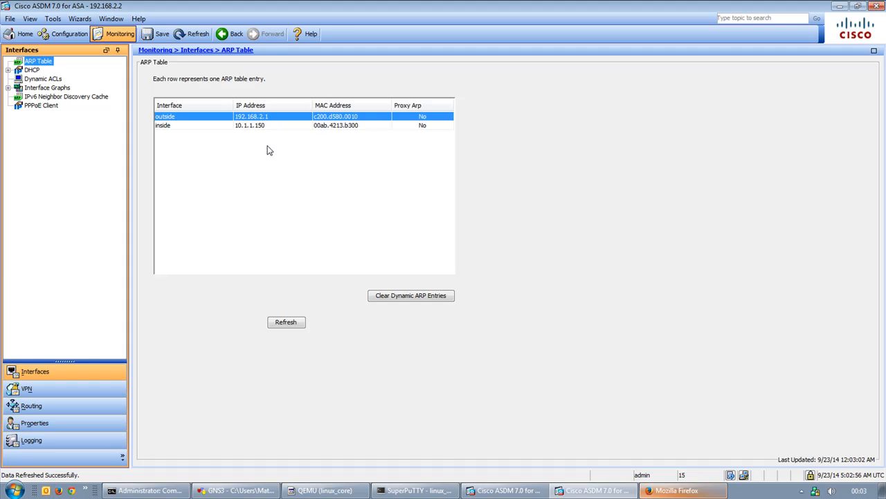
pyautogui.click(74, 441)
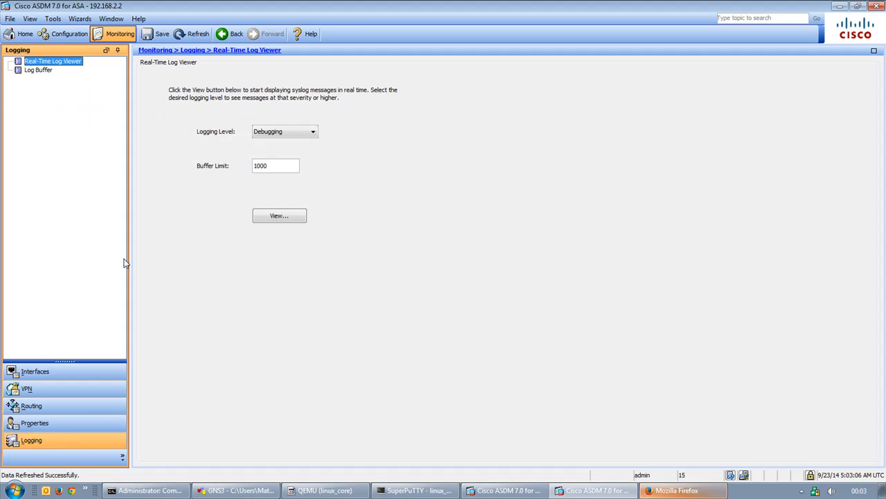
pyautogui.click(40, 70)
pyautogui.click(291, 218)
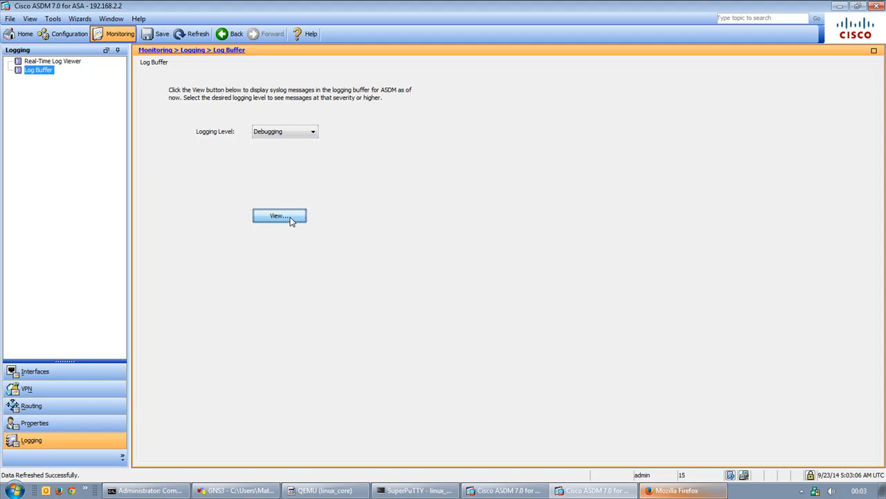
pyautogui.doubleClick(494, 71)
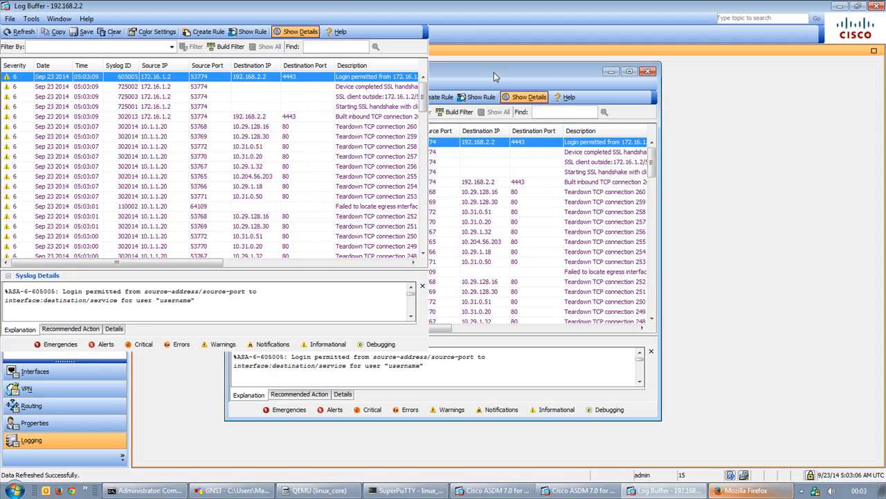
# Inspect the 10.1.1.20 address assignment, no-IPv6 and DAP log entries, then close the viewer.
pyautogui.scroll(-9, 798, 263)
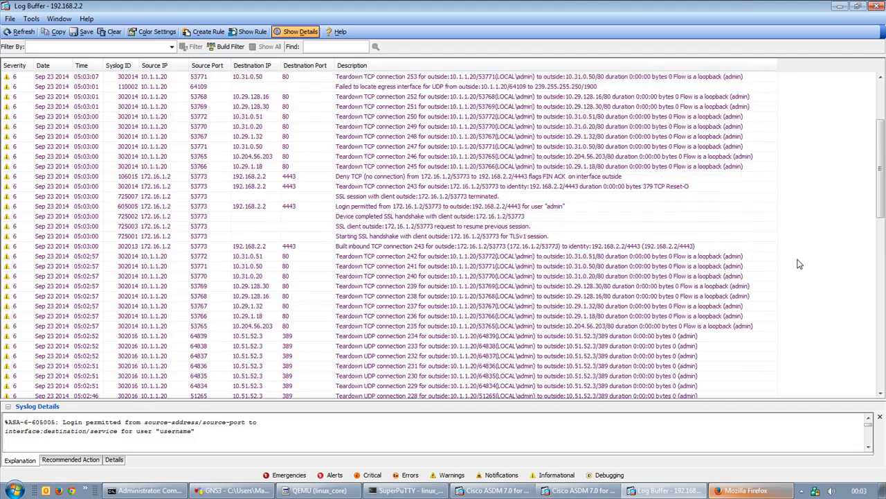
pyautogui.scroll(-11, 781, 251)
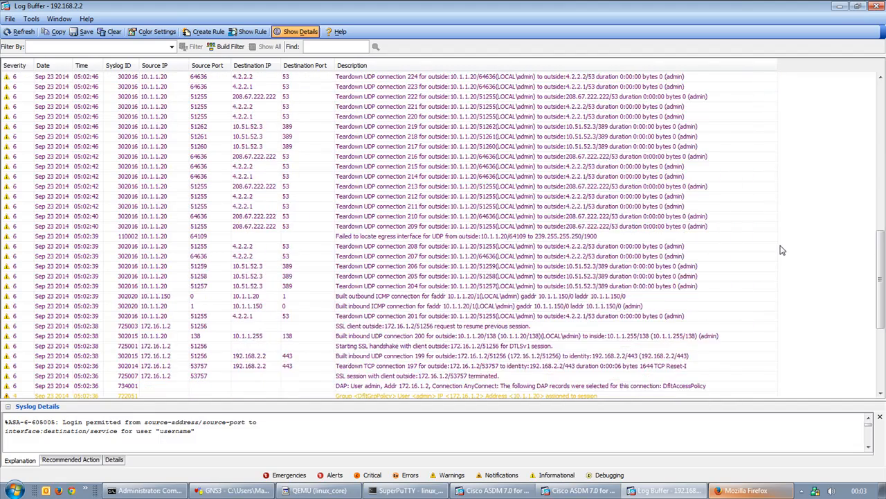
pyautogui.scroll(-2, 781, 250)
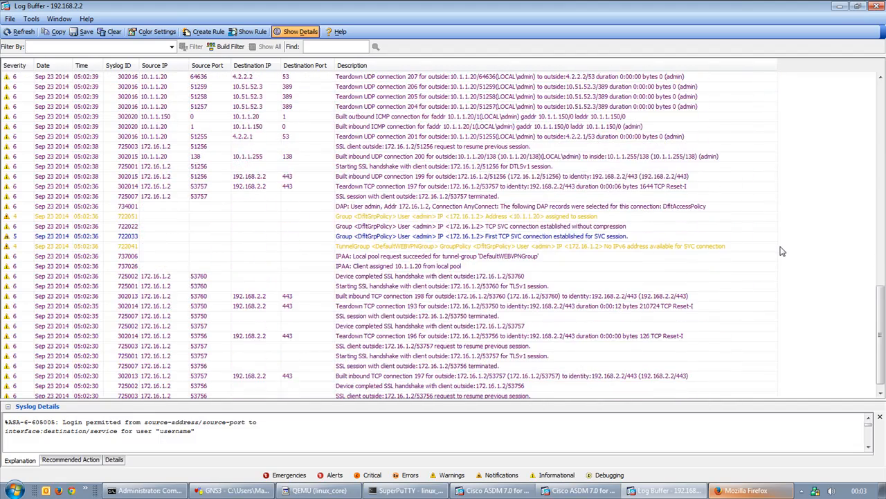
pyautogui.click(395, 270)
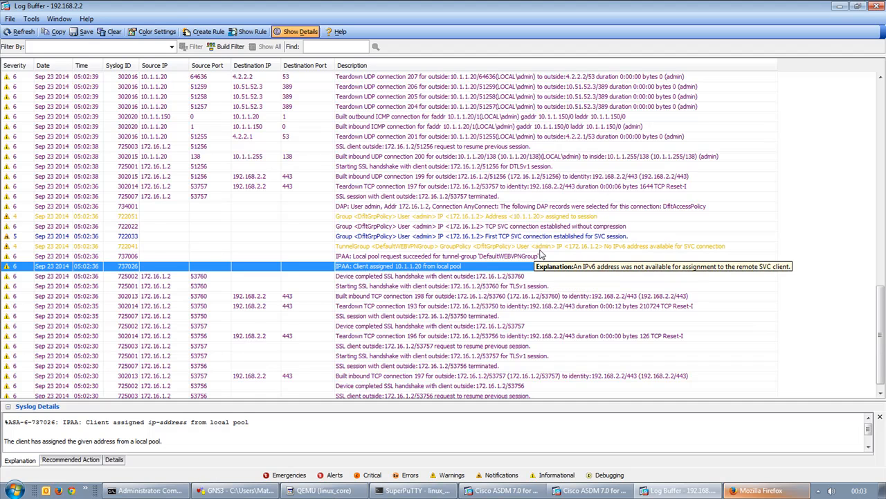
pyautogui.click(677, 248)
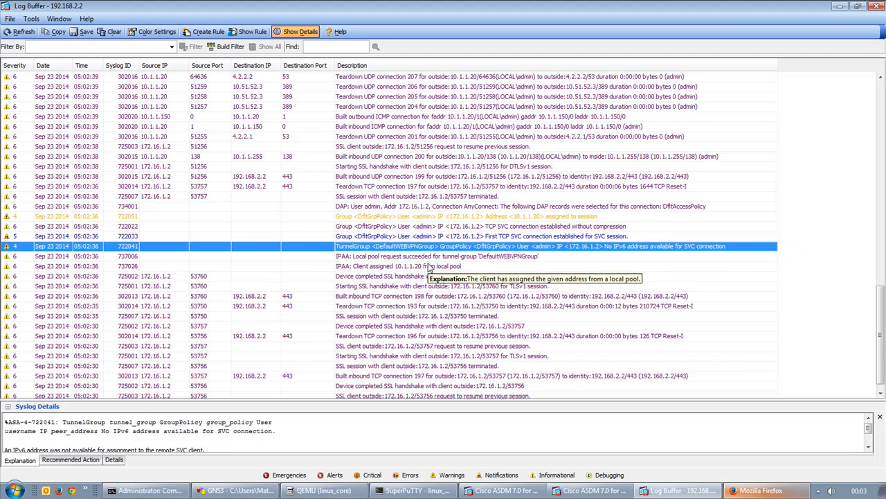
pyautogui.click(372, 208)
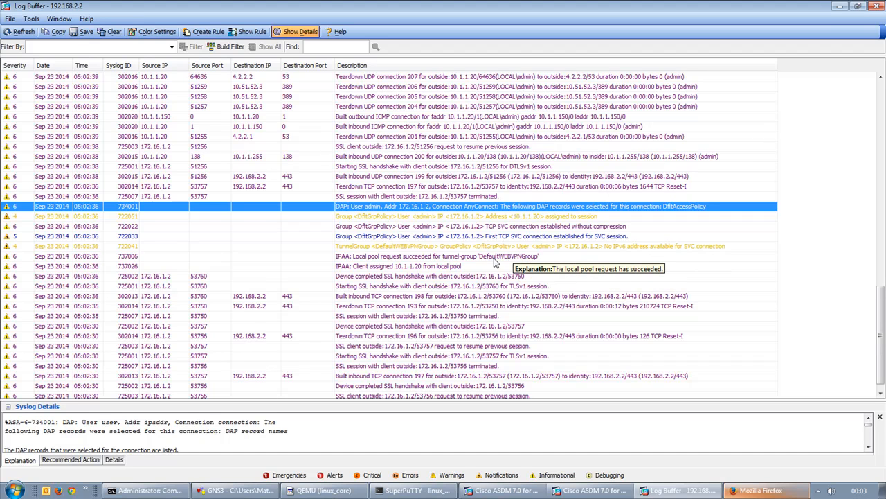
pyautogui.click(378, 265)
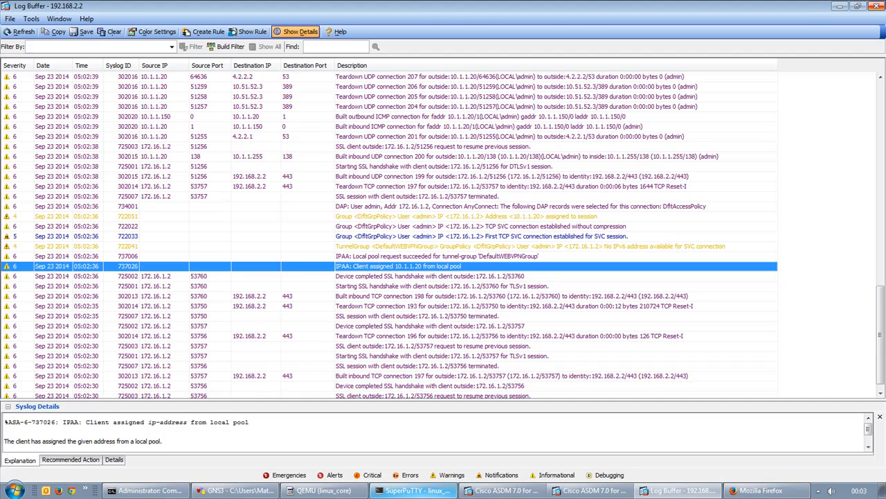
pyautogui.click(879, 5)
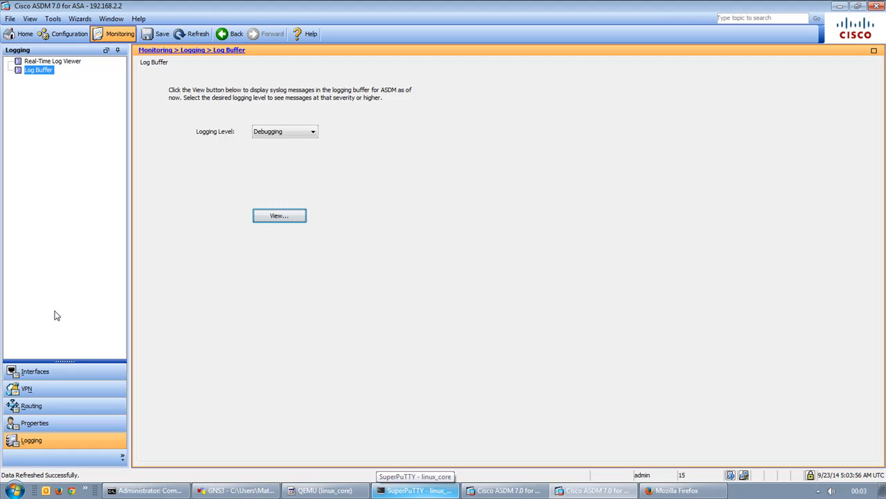
pyautogui.click(51, 388)
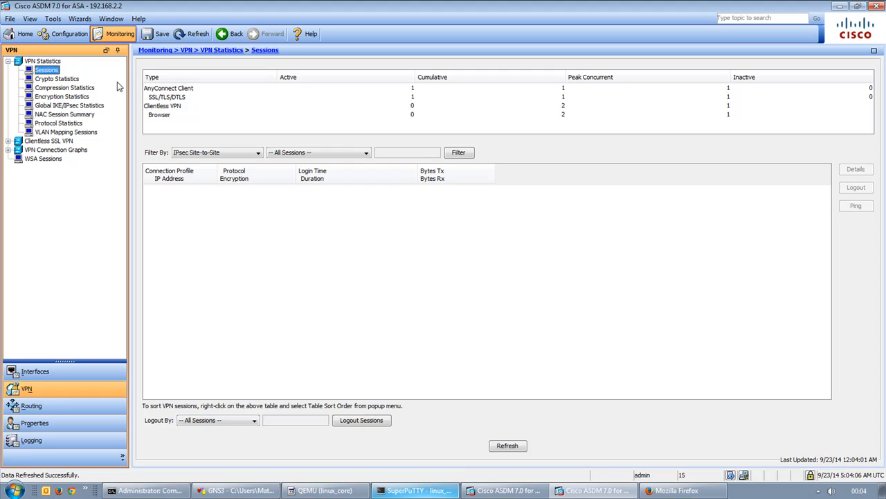
# Filter VPN Sessions to AnyConnect Client and select the session assigned 10.1.1.20 from 172.16.1.2.
pyautogui.click(180, 92)
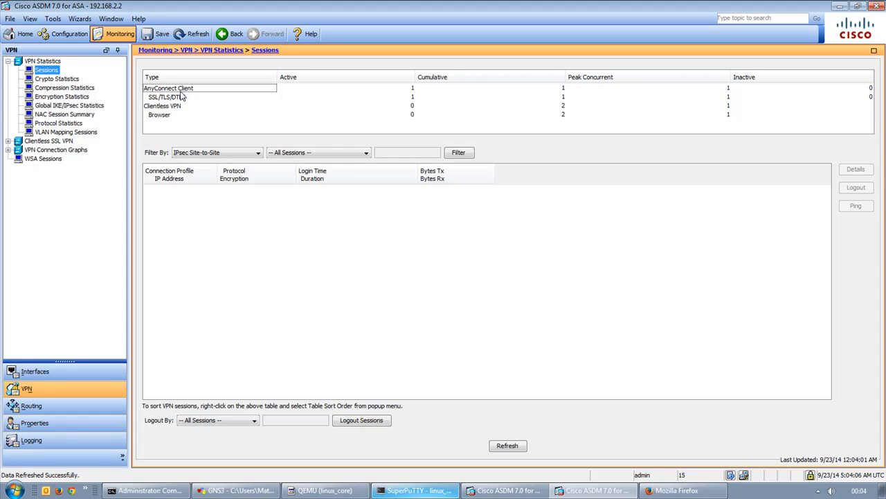
pyautogui.click(208, 153)
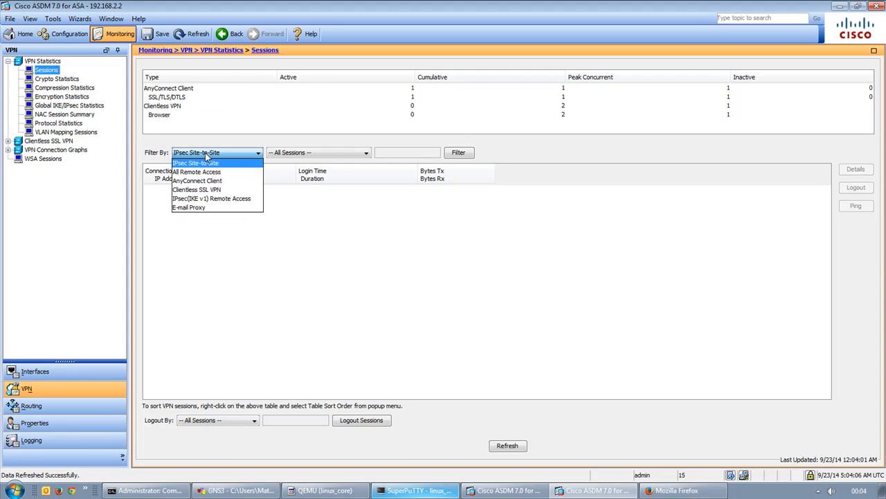
pyautogui.click(214, 181)
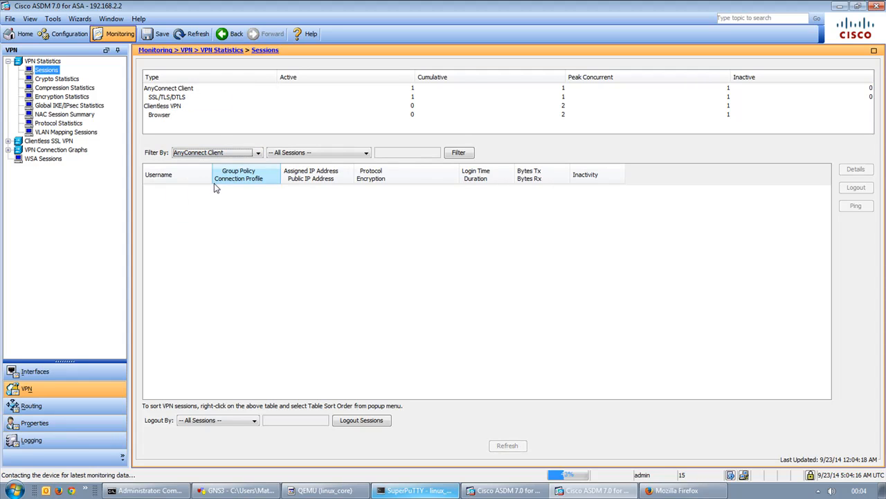
pyautogui.click(210, 200)
pyautogui.click(185, 195)
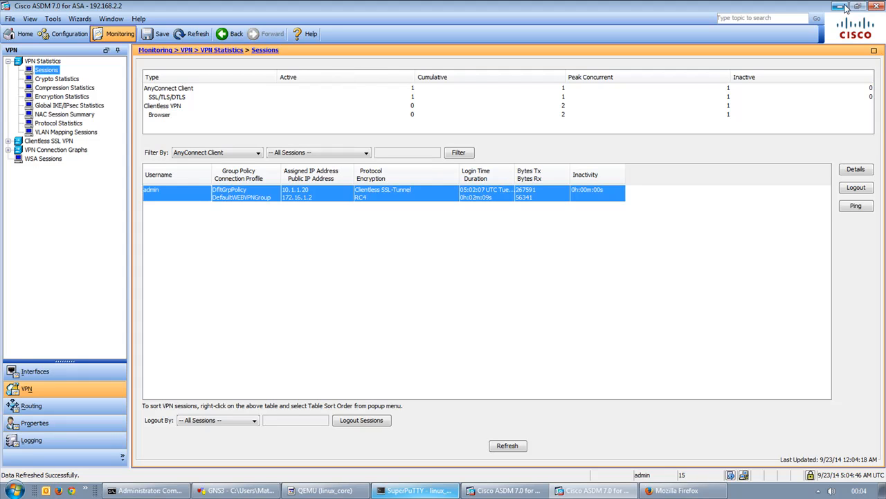
pyautogui.click(70, 35)
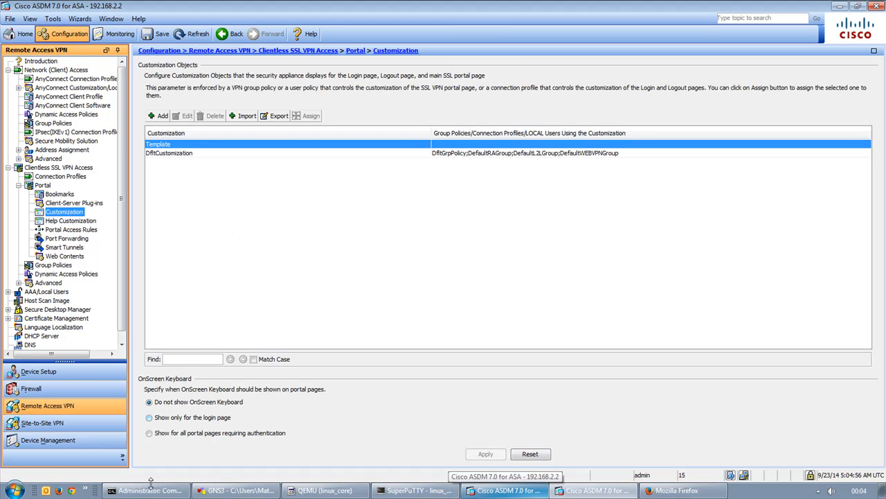
# Switch through the ping and ASDM windows to the GNS3 lab topology.
pyautogui.click(145, 490)
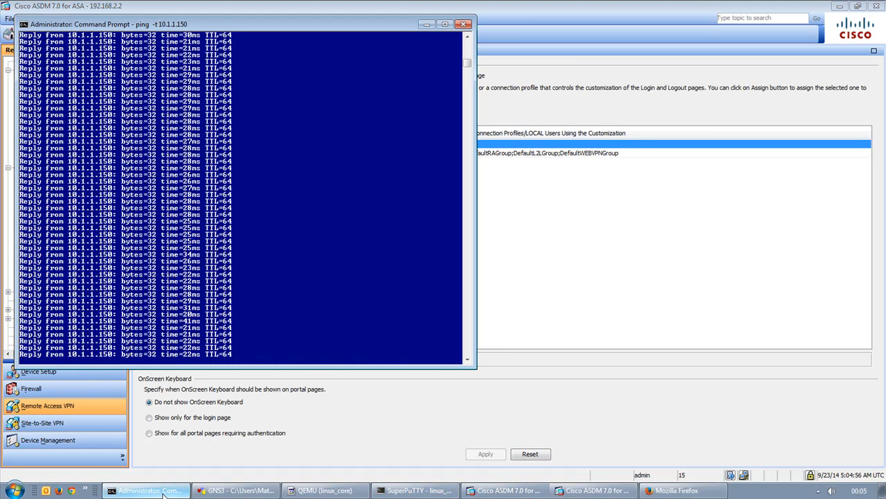
pyautogui.click(528, 258)
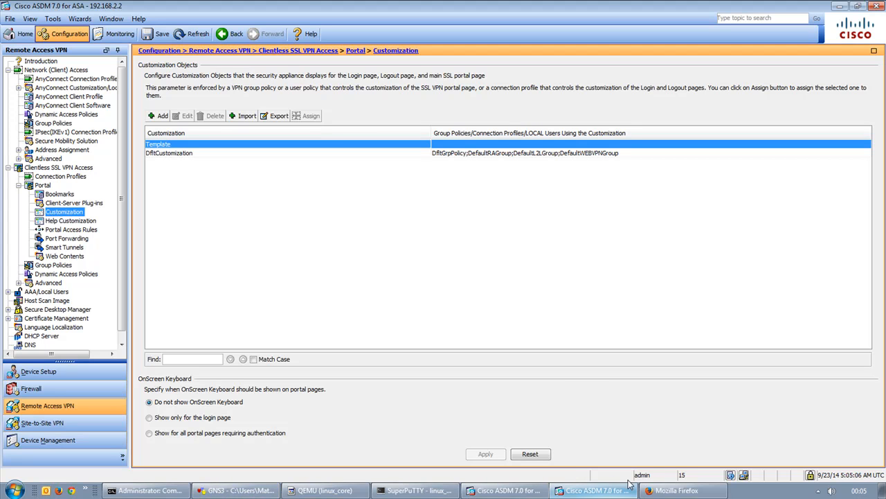
pyautogui.click(517, 491)
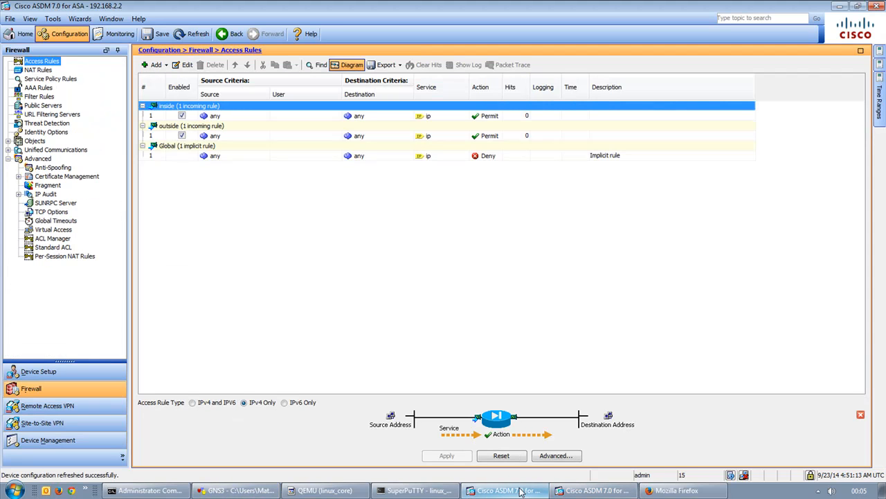
pyautogui.click(235, 490)
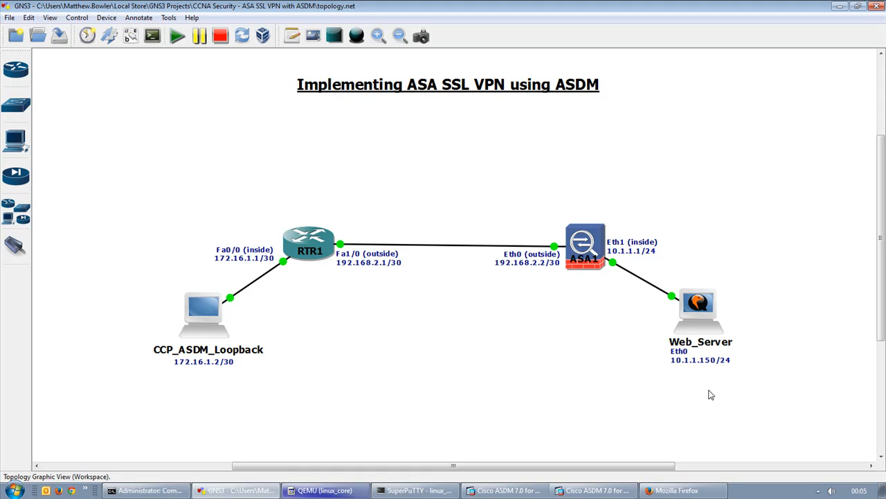
# Stop the continuous ping to 10.1.1.150 in the Command Prompt.
pyautogui.click(419, 490)
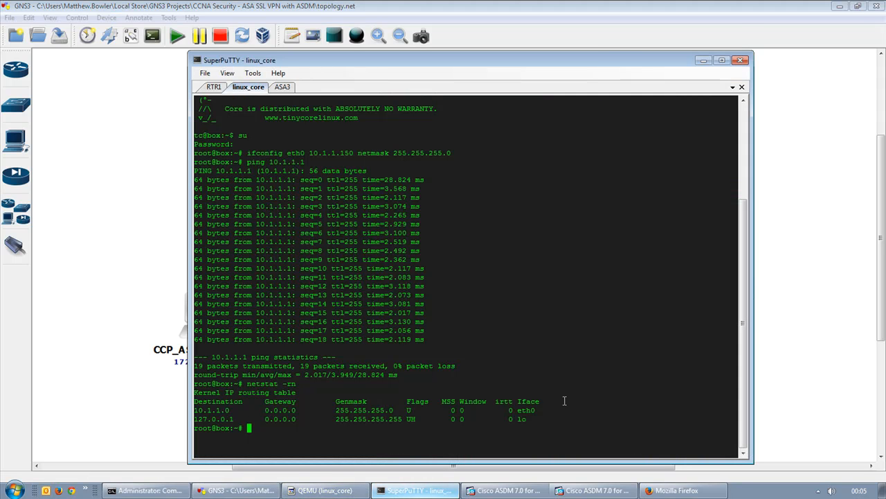
pyautogui.click(838, 333)
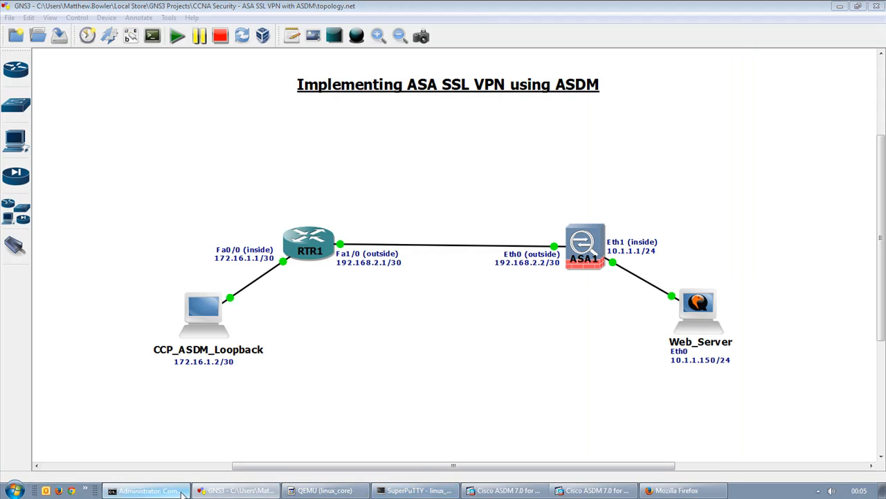
pyautogui.click(182, 493)
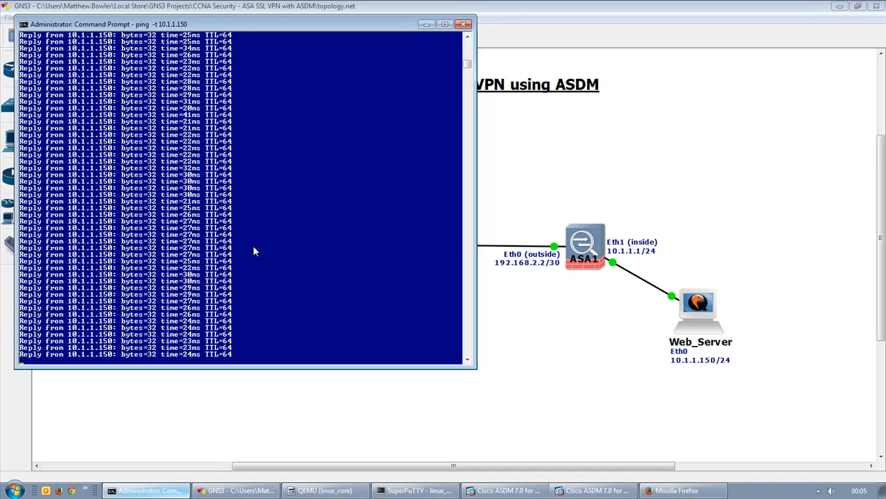
pyautogui.hotkey('ctrl', 'c')
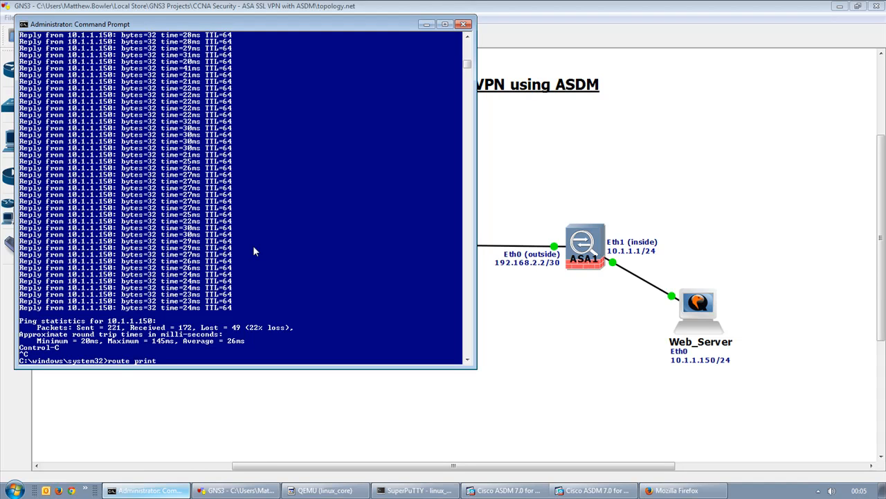
# Run route print | find "10.1.1." to list the client's 10.1.1 routes.
pyautogui.write('find "10.1.1.')
pyautogui.press('Return')
pyautogui.press('Up')
pyautogui.write('"')
pyautogui.press('Return')
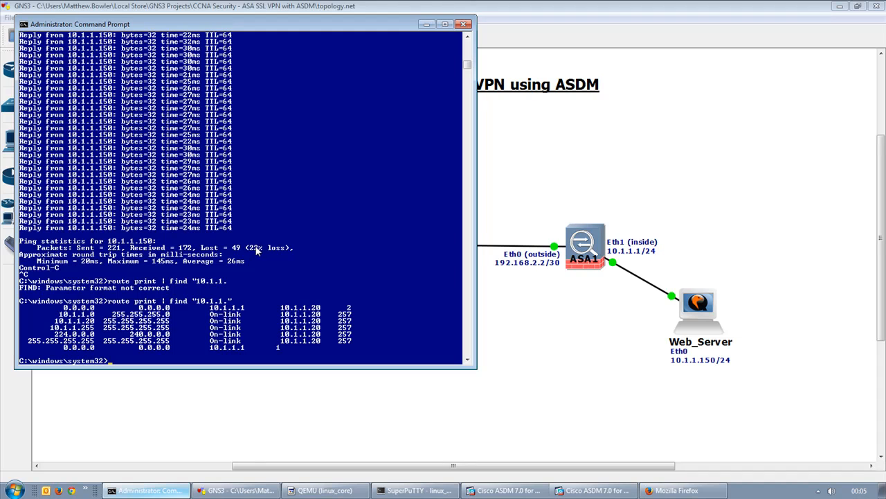
# Highlight the 10.1.1.0 255.255.255.0 On-link route via 10.1.1.20, then return to GNS3.
pyautogui.moveTo(61, 315); pyautogui.dragTo(172, 320)
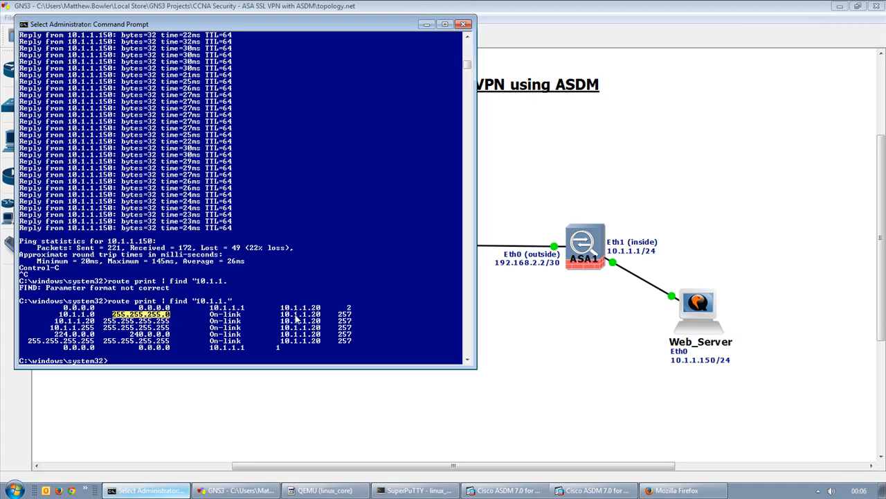
pyautogui.moveTo(210, 315); pyautogui.dragTo(241, 319)
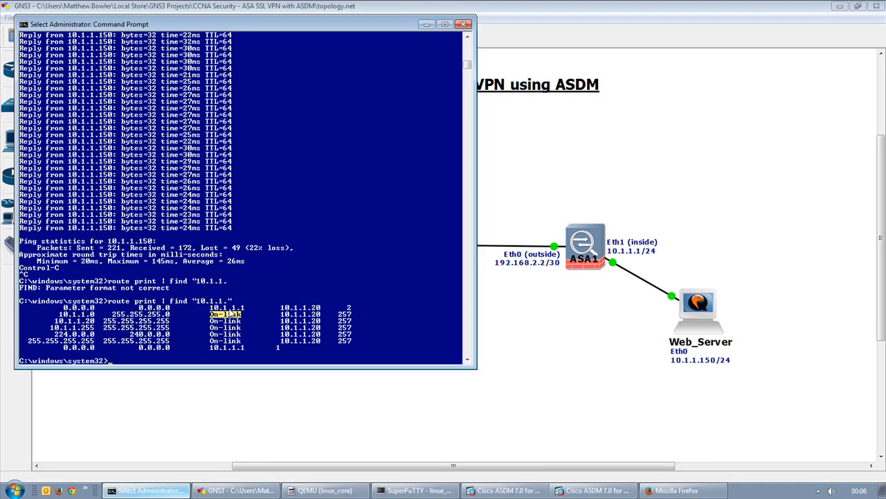
pyautogui.moveTo(281, 316); pyautogui.dragTo(322, 319)
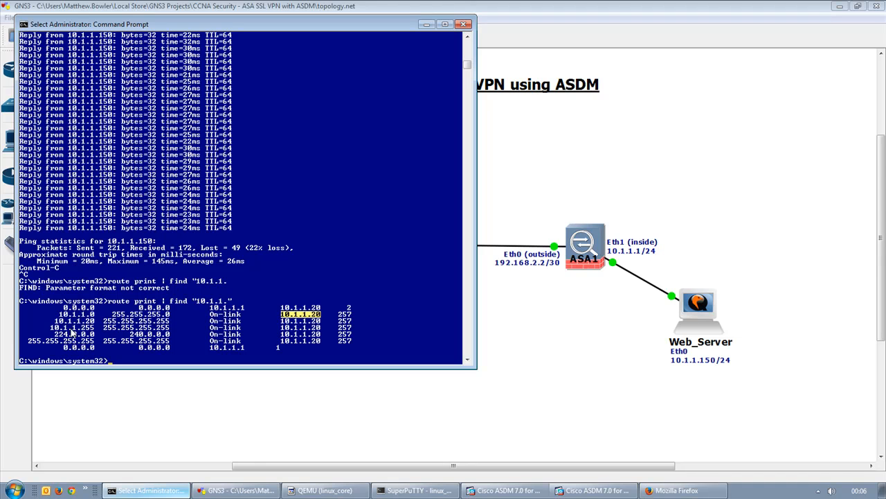
pyautogui.moveTo(58, 312); pyautogui.dragTo(94, 318)
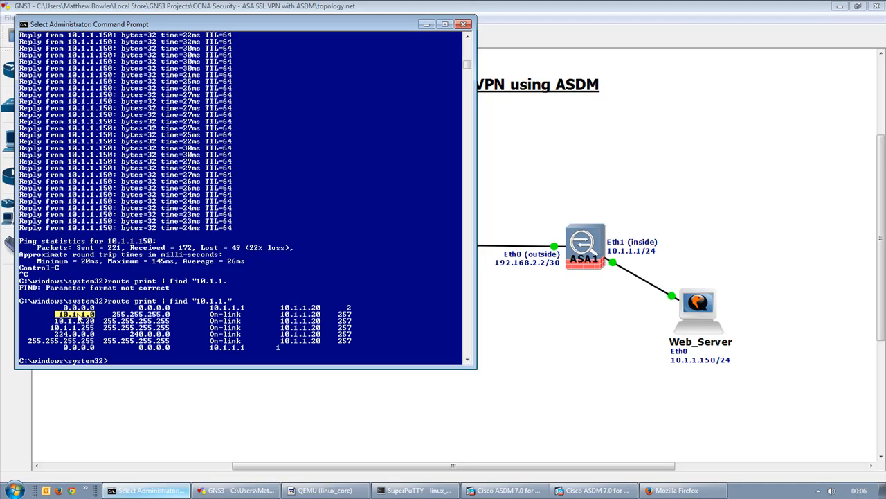
pyautogui.moveTo(259, 314); pyautogui.dragTo(338, 319)
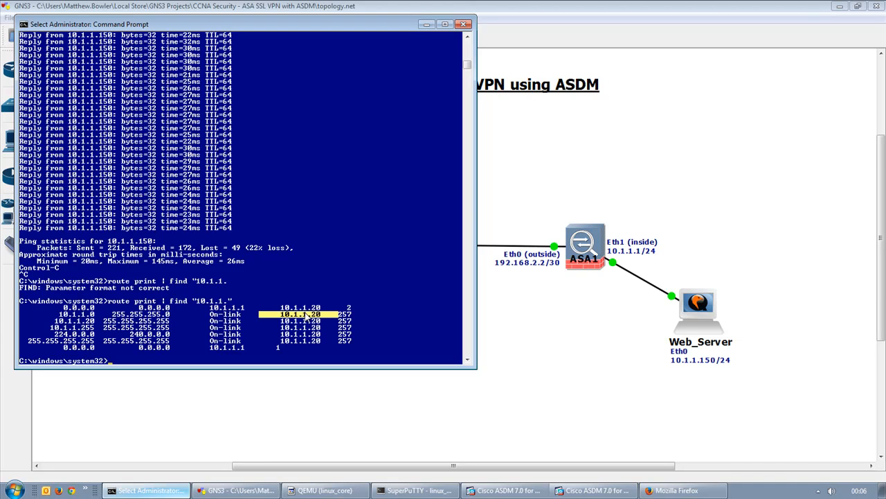
pyautogui.click(580, 353)
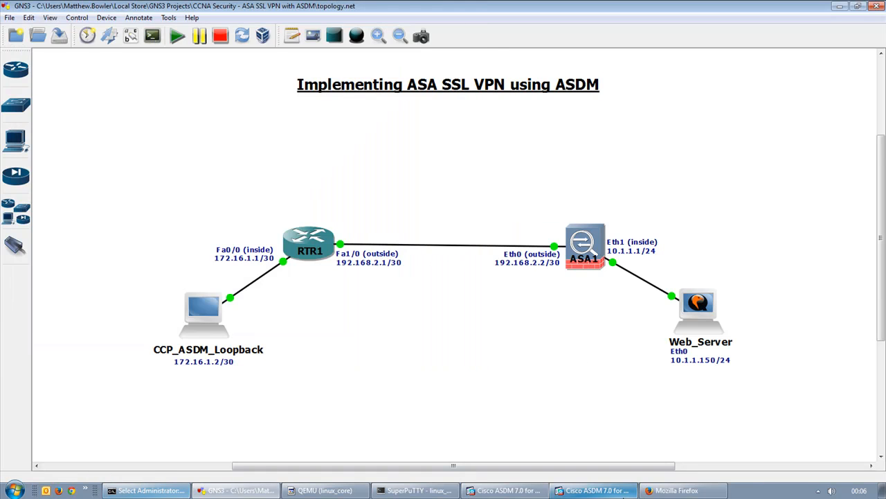
# Open DfltGrpPolicy for editing at its Advanced > Split Tunneling settings.
pyautogui.click(615, 493)
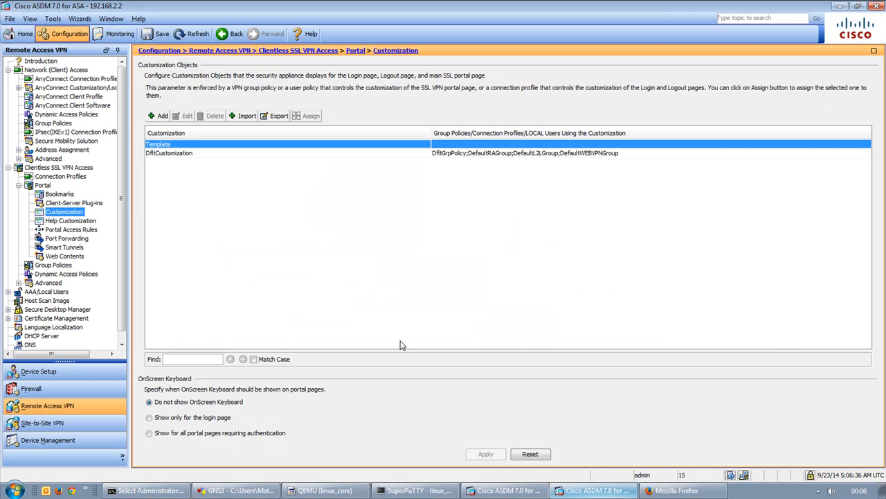
pyautogui.click(52, 123)
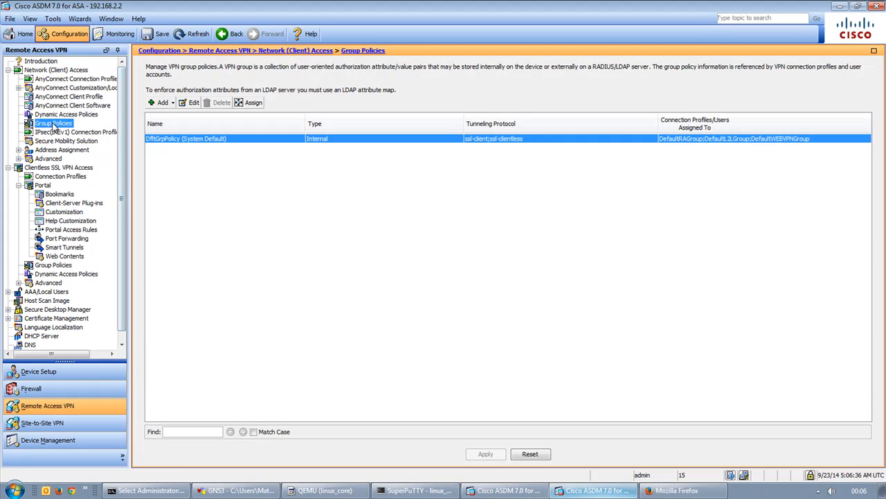
pyautogui.click(199, 142)
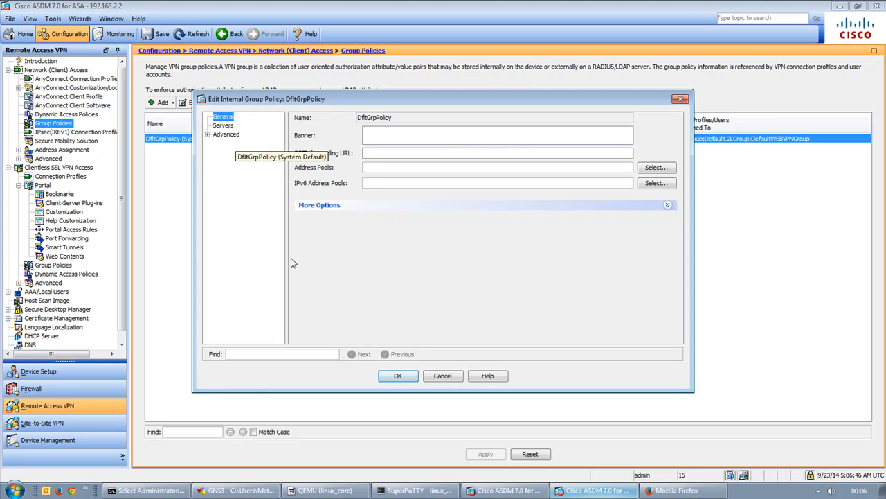
pyautogui.click(207, 134)
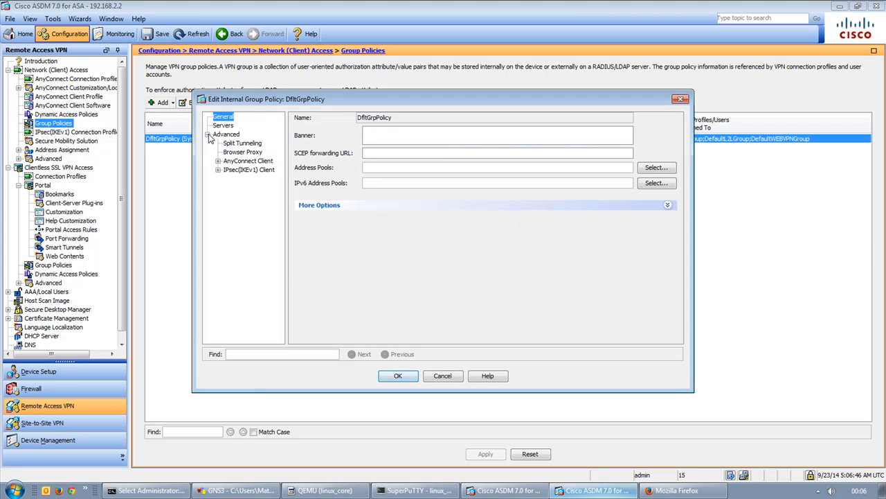
pyautogui.click(233, 145)
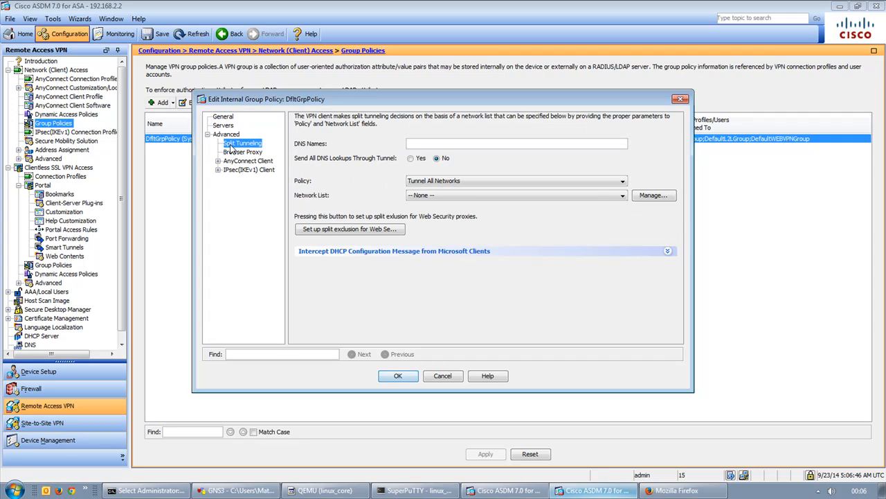
# Set the split tunneling policy to Tunnel Network List Below and open the ACL Manager.
pyautogui.click(464, 182)
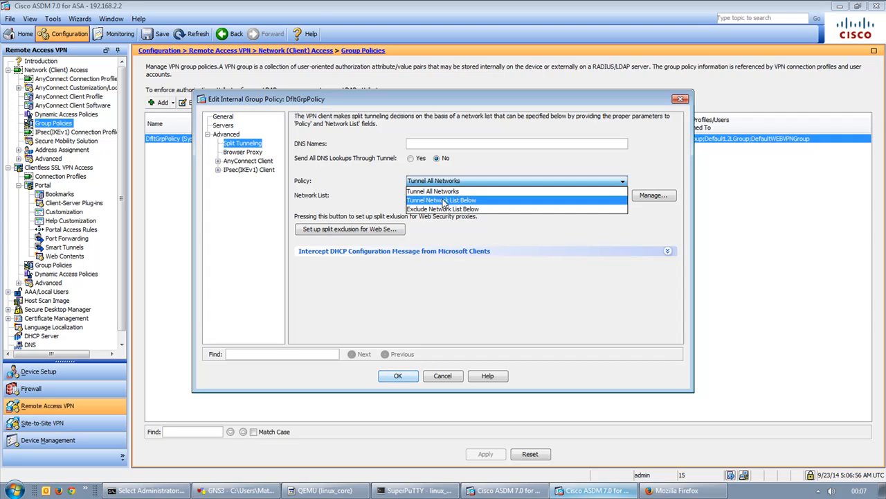
pyautogui.click(441, 200)
pyautogui.click(426, 182)
pyautogui.click(424, 201)
pyautogui.click(453, 197)
pyautogui.click(451, 197)
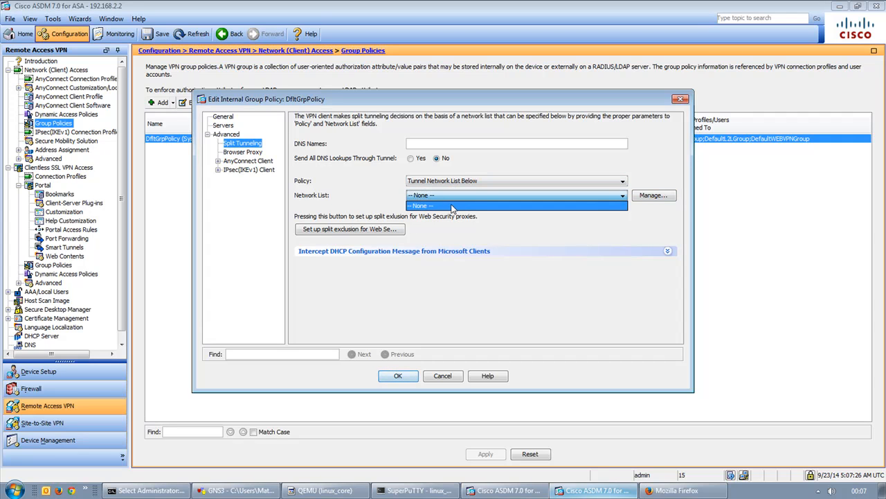
pyautogui.click(646, 198)
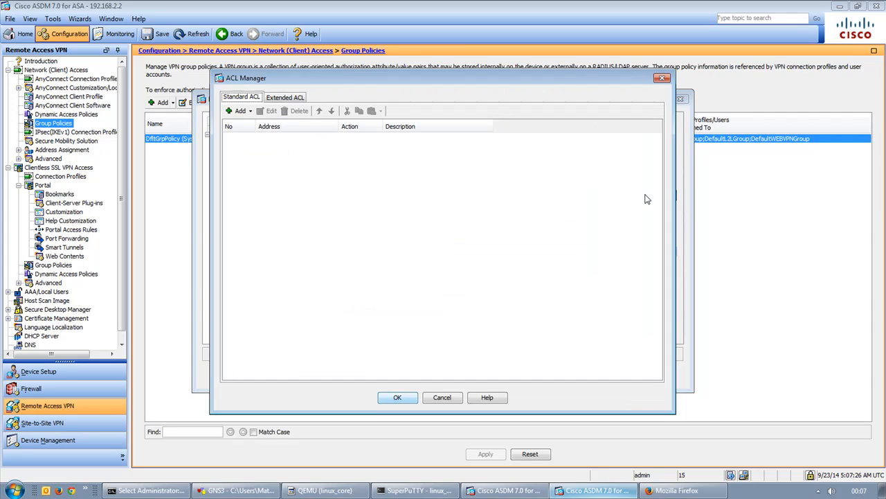
# Create a new standard ACL named TUNNELED-NETWORKS.
pyautogui.click(244, 112)
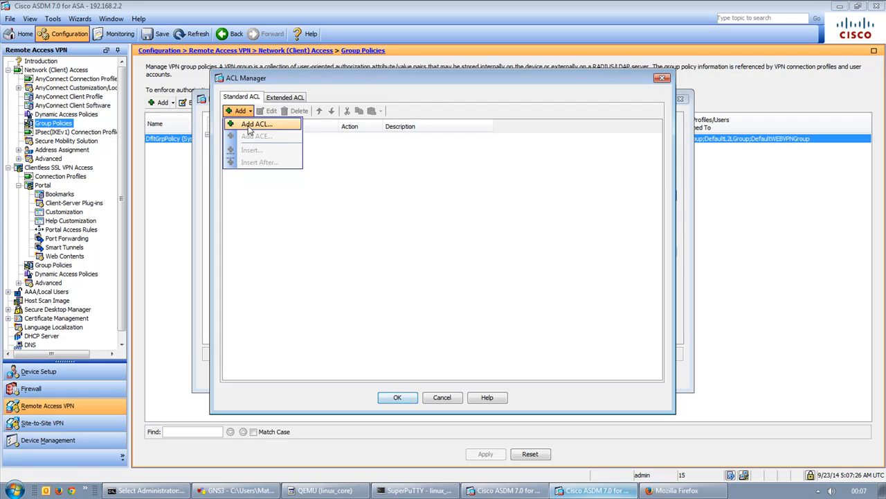
pyautogui.click(252, 122)
pyautogui.write('TUNNELED')
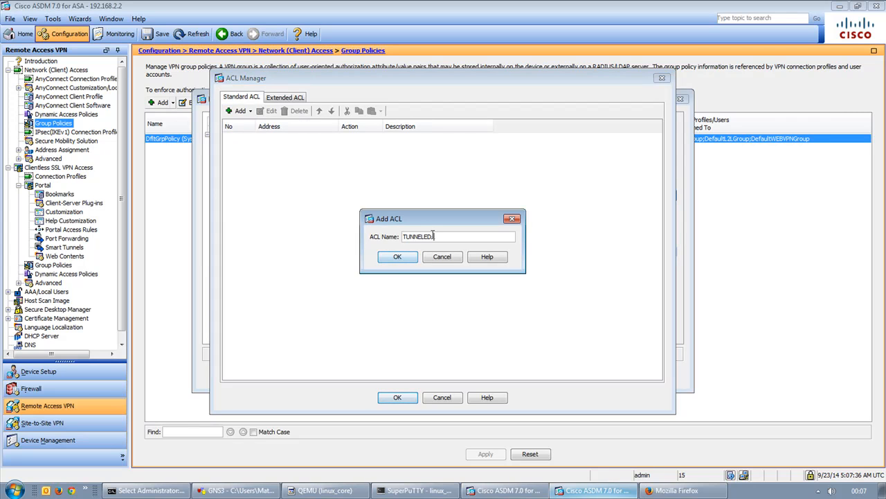
pyautogui.write('_NETWORKS')
pyautogui.click(392, 258)
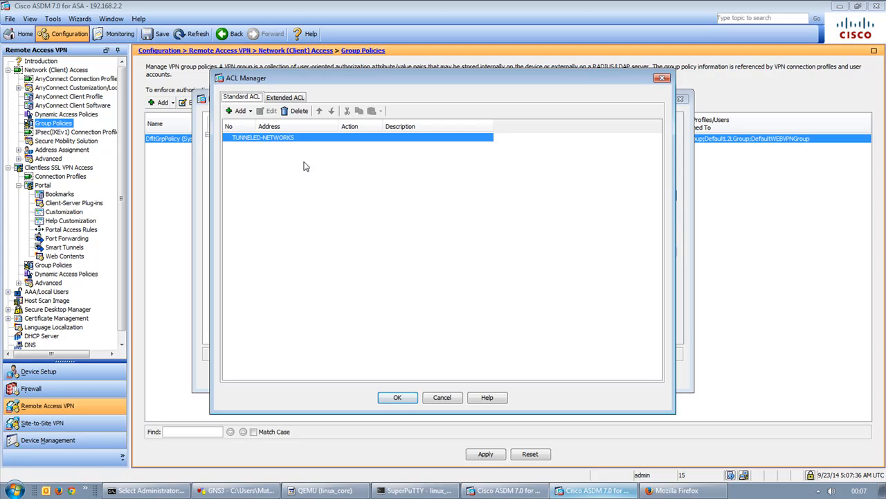
# Add permit rules for 10.1.1.0/24 and 10.1.2.0/24 to TUNNELED-NETWORKS.
pyautogui.click(239, 110)
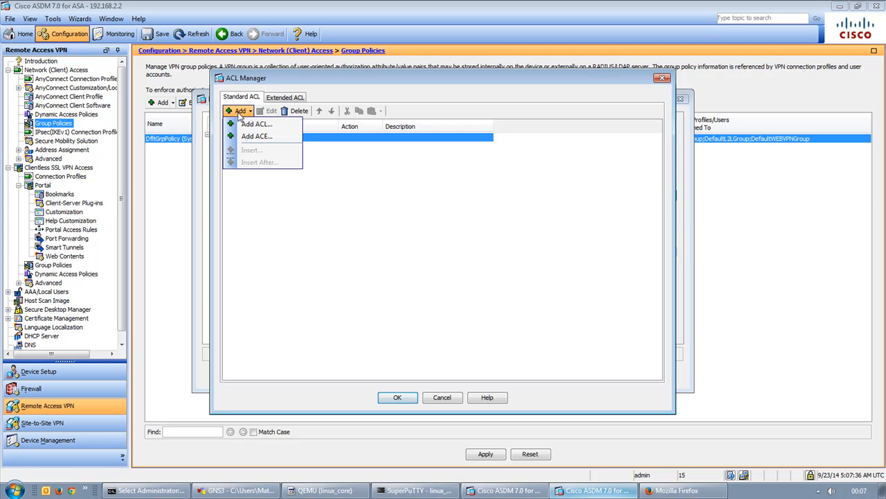
pyautogui.click(251, 135)
pyautogui.click(355, 220)
pyautogui.write('10.1.1.0/24')
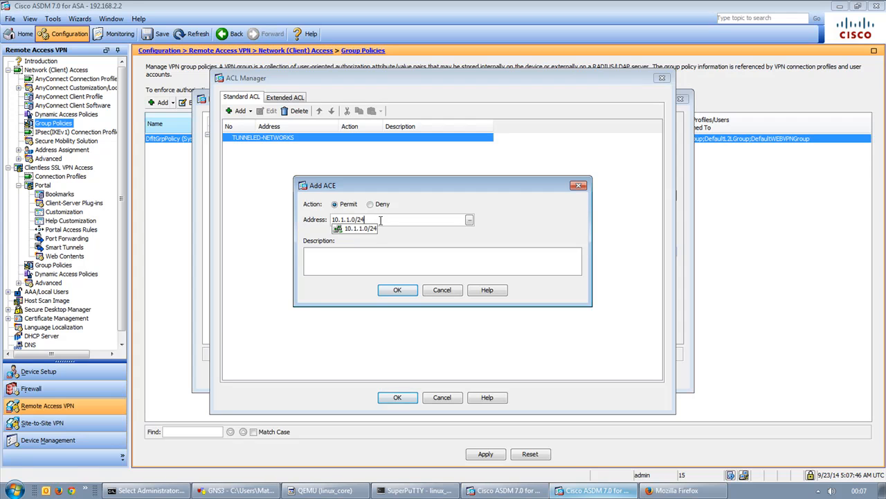
pyautogui.click(399, 257)
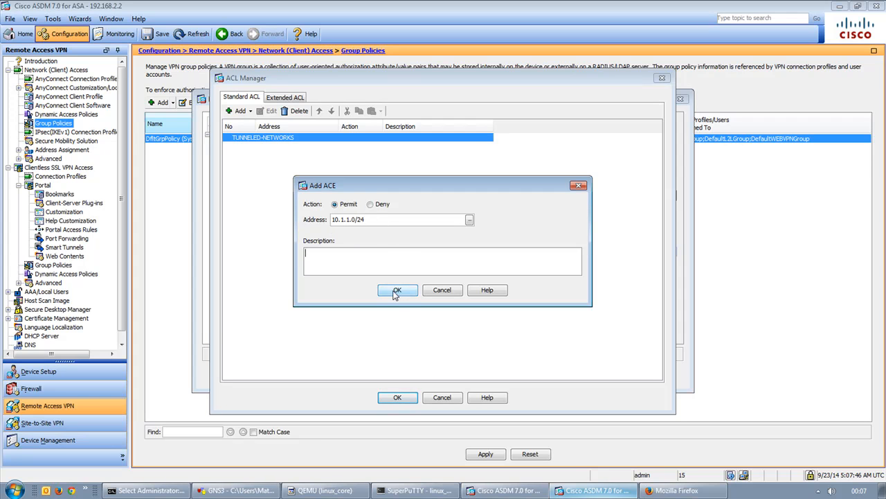
pyautogui.click(396, 291)
pyautogui.click(239, 113)
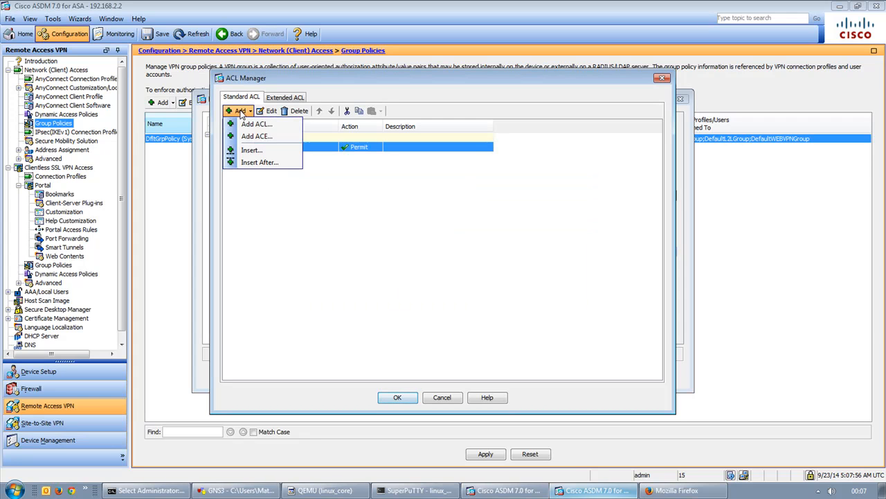
pyautogui.click(256, 136)
pyautogui.click(364, 220)
pyautogui.write('10.1.2.0/')
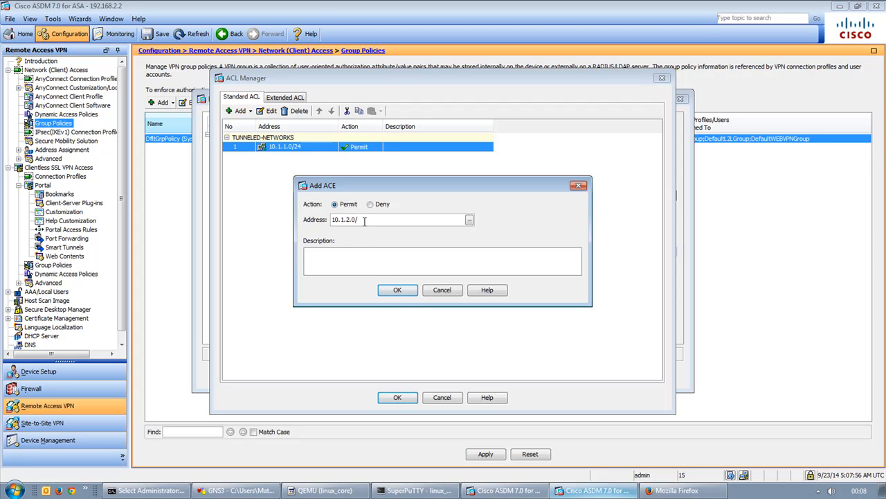
pyautogui.click(413, 291)
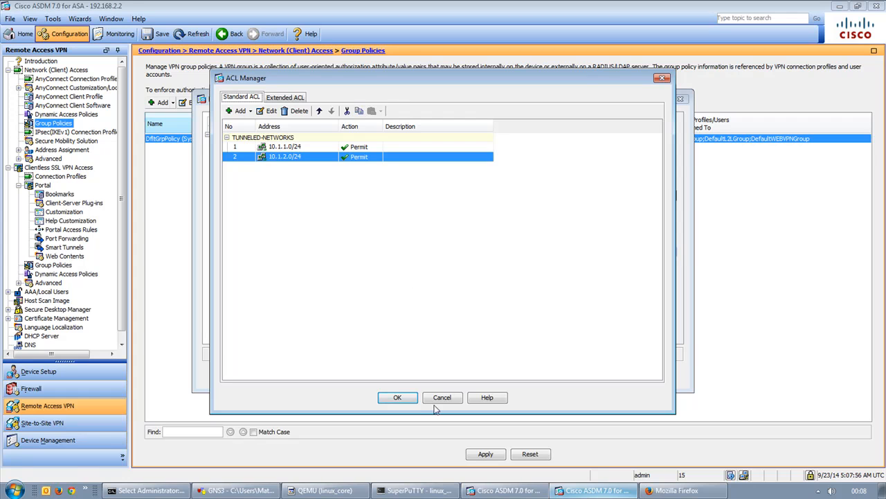
# Use TUNNELED-NETWORKS as the split-tunnel network list, save the policy and apply.
pyautogui.click(397, 398)
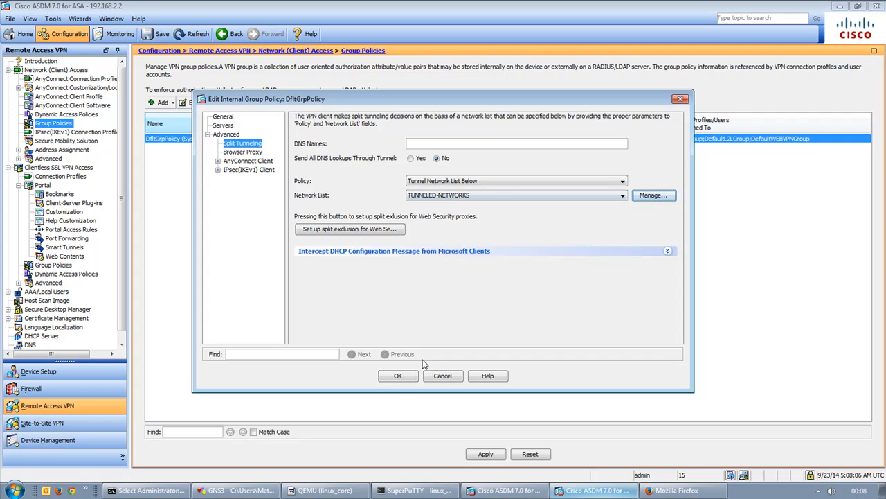
pyautogui.click(400, 378)
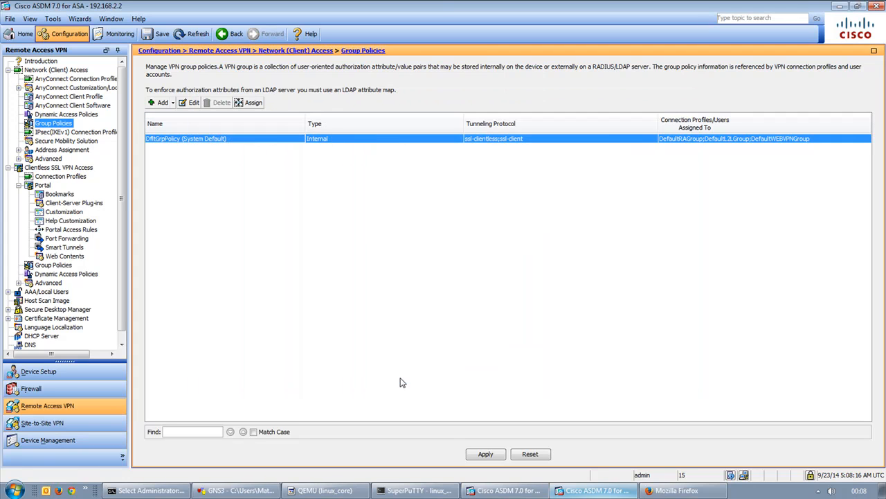
pyautogui.click(478, 457)
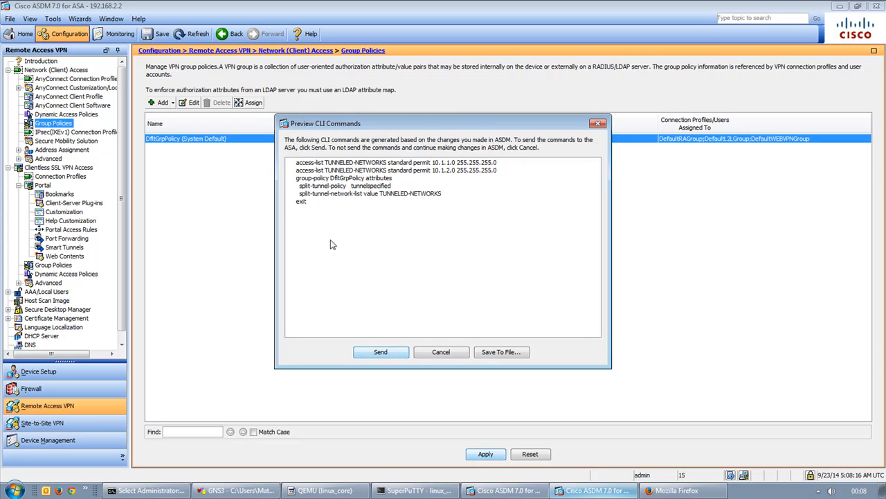
# Review the access-list and split-tunnel CLI commands, send them to the ASA, and return to the console.
pyautogui.moveTo(292, 162); pyautogui.dragTo(506, 178)
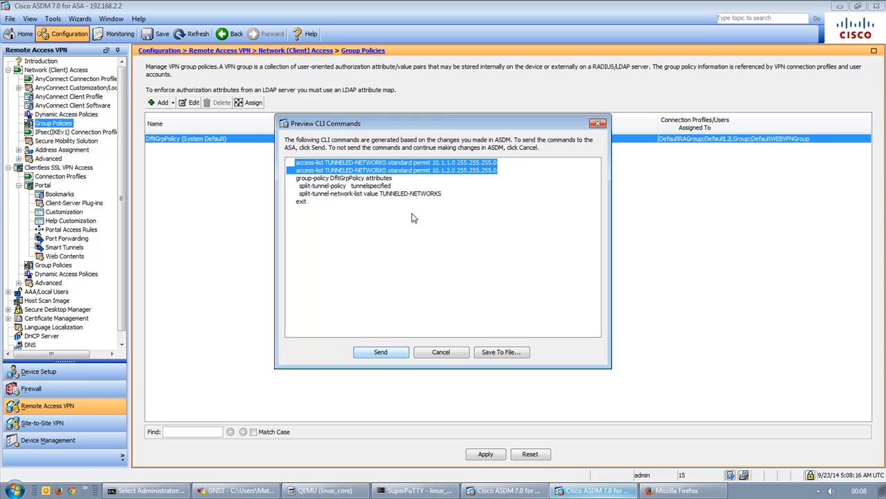
pyautogui.moveTo(295, 178); pyautogui.dragTo(407, 219)
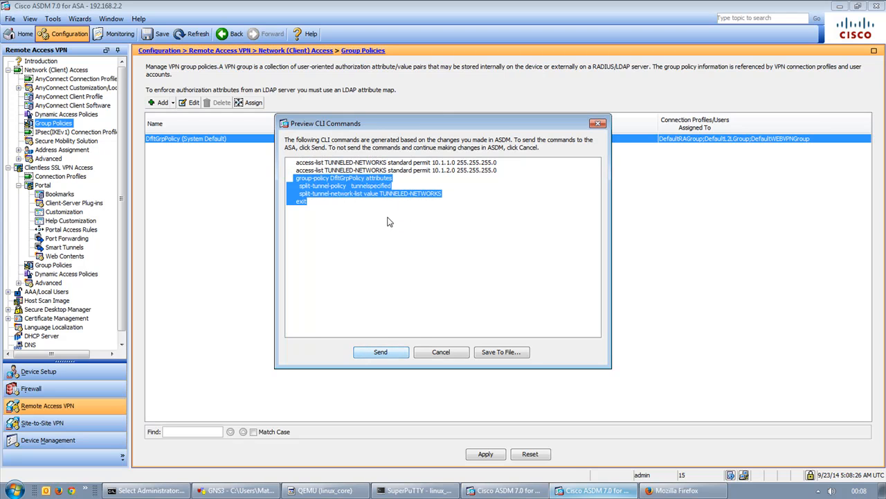
pyautogui.click(343, 216)
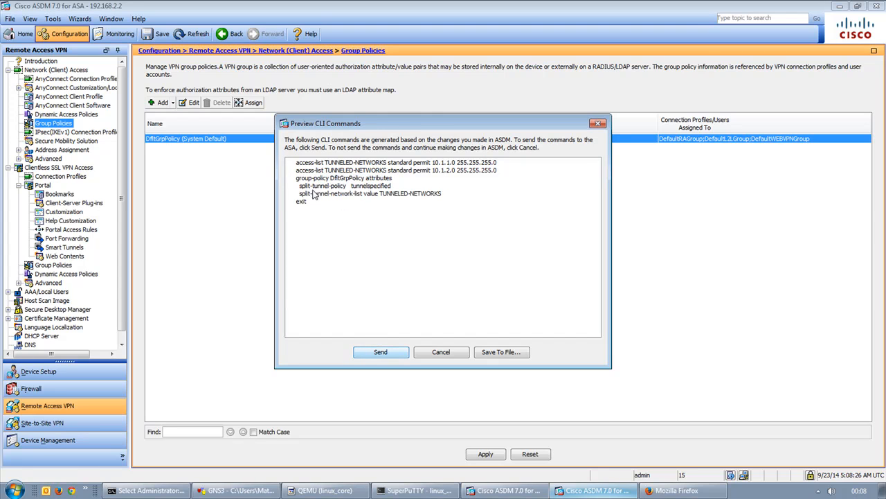
pyautogui.moveTo(298, 186); pyautogui.dragTo(420, 193)
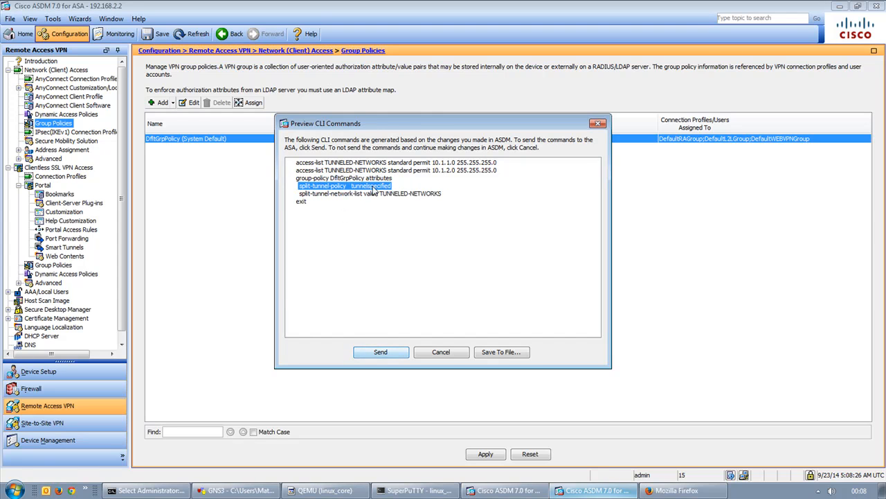
pyautogui.click(351, 189)
pyautogui.moveTo(352, 189); pyautogui.dragTo(432, 191)
pyautogui.moveTo(299, 195); pyautogui.dragTo(462, 200)
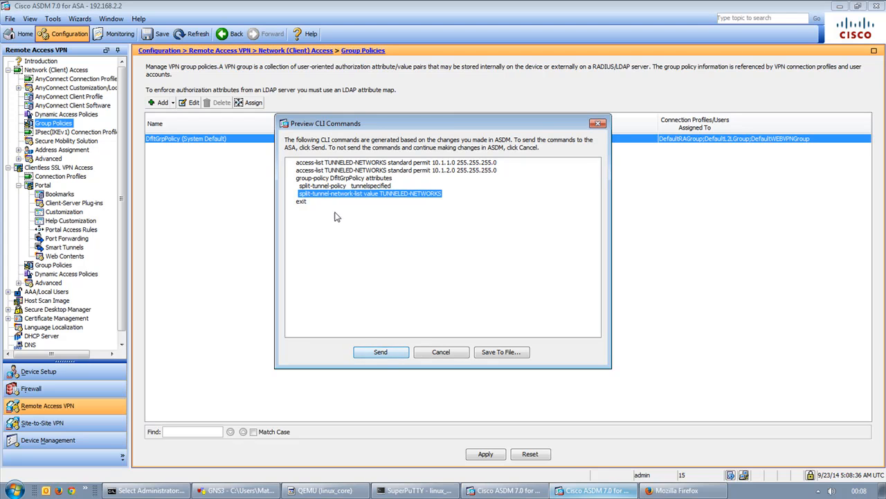
pyautogui.click(389, 352)
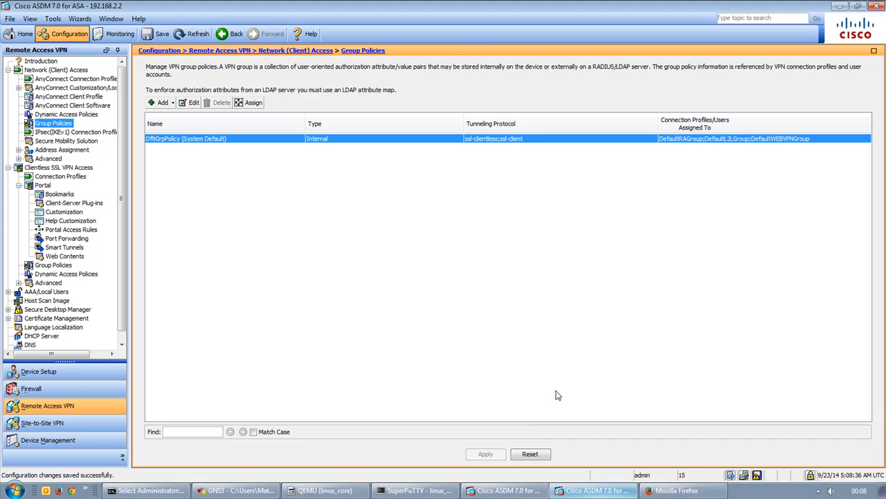
pyautogui.click(147, 490)
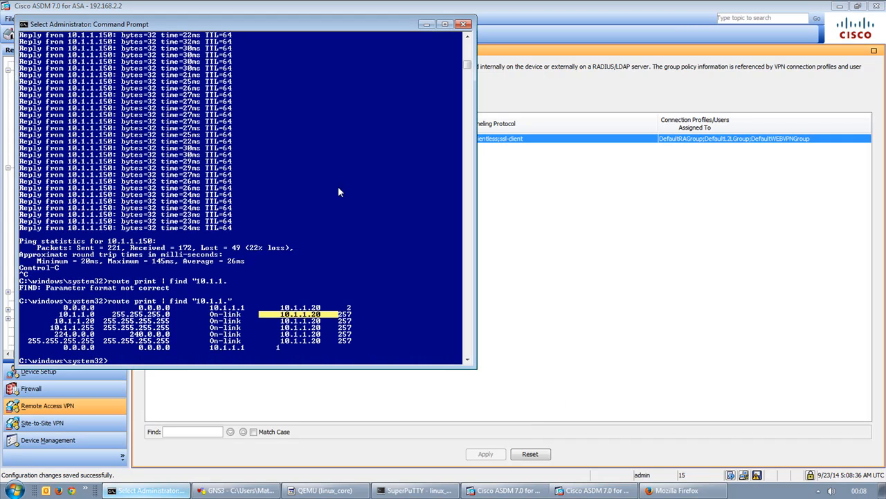
# Rerun the route filter to list the client's 10.1. routes.
pyautogui.press('Escape')
pyautogui.press('Up')
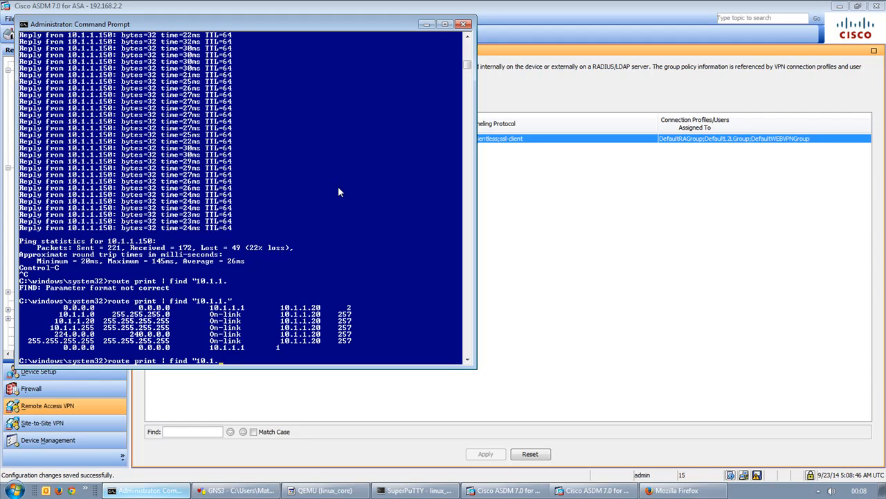
pyautogui.press('Return')
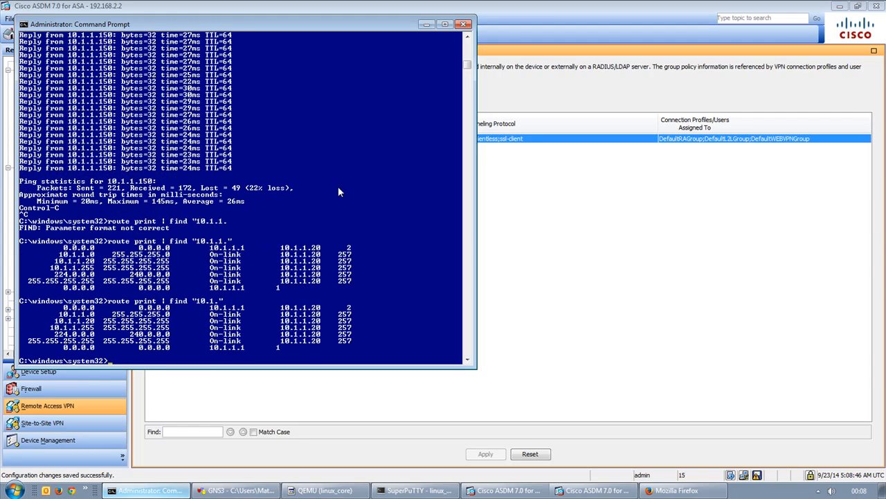
pyautogui.press('Return')
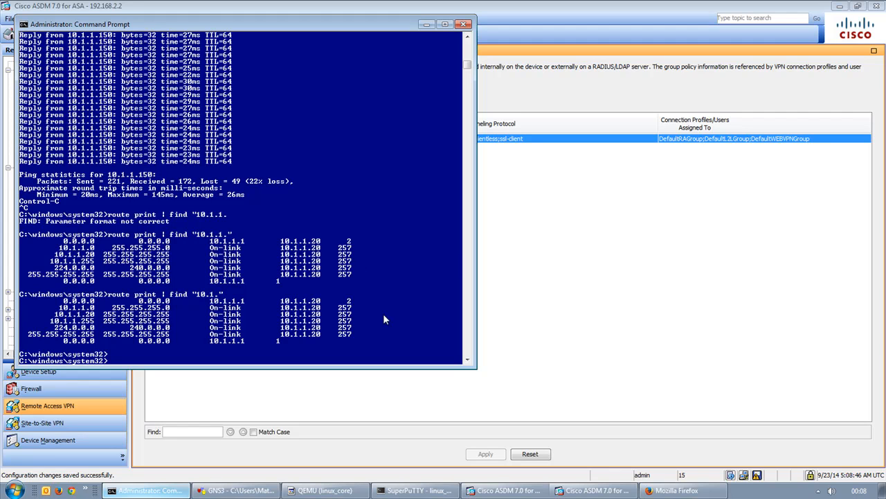
# Check the AnyConnect tray menu, then show ASDM's VPN Sessions monitor.
pyautogui.click(818, 490)
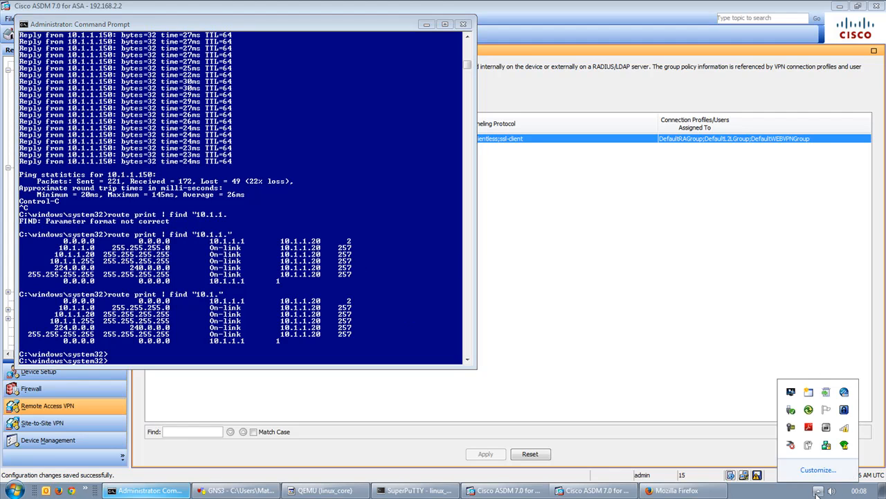
pyautogui.rightClick(828, 447)
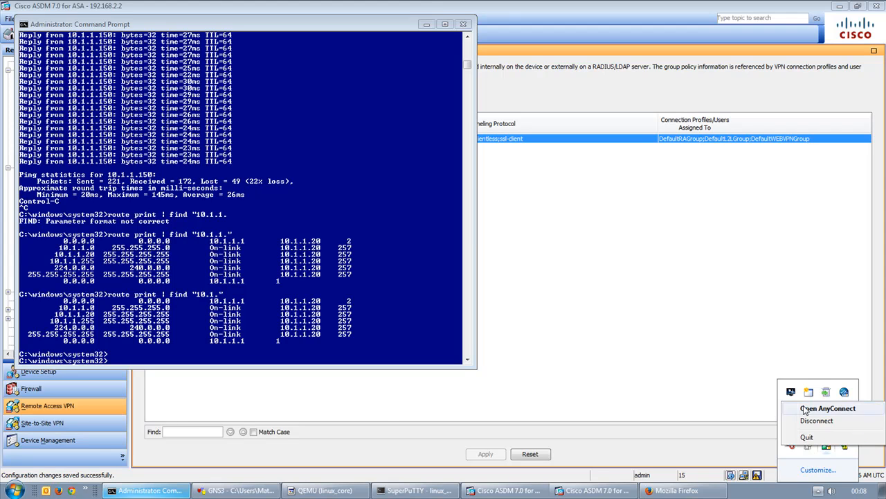
pyautogui.click(719, 308)
pyautogui.click(108, 36)
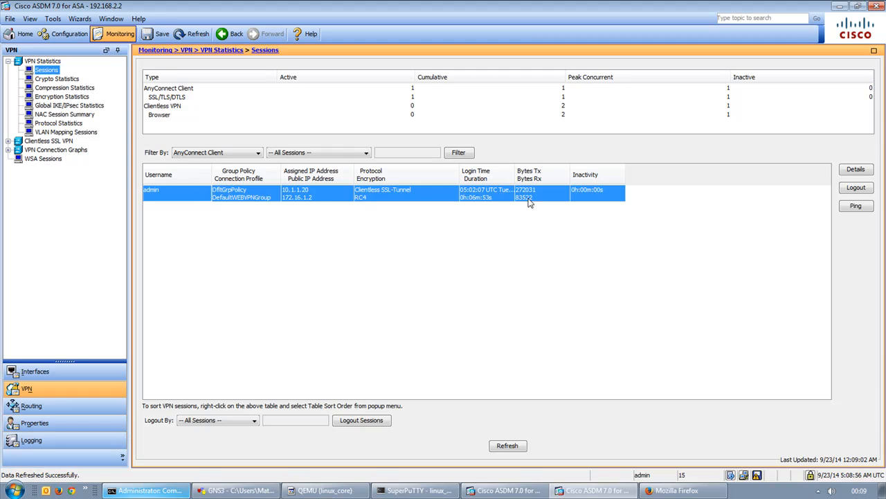
# Log out the AnyConnect session and dismiss the client's gateway-terminated warning.
pyautogui.click(857, 188)
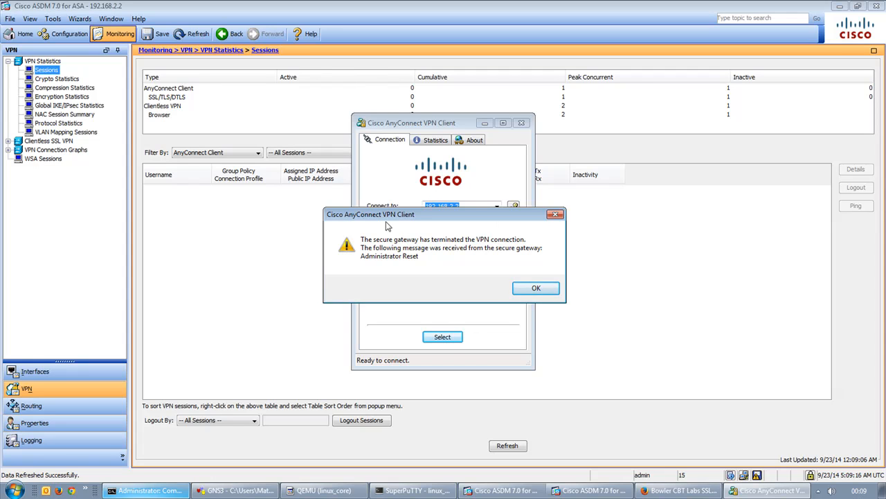
pyautogui.click(538, 288)
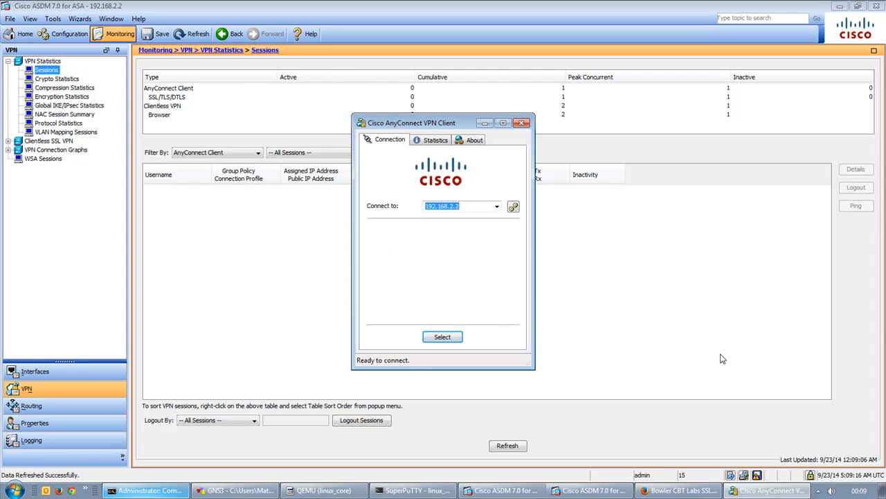
# Reconnect to 192.168.2.2, accept the gateway certificate and submit the password.
pyautogui.click(442, 337)
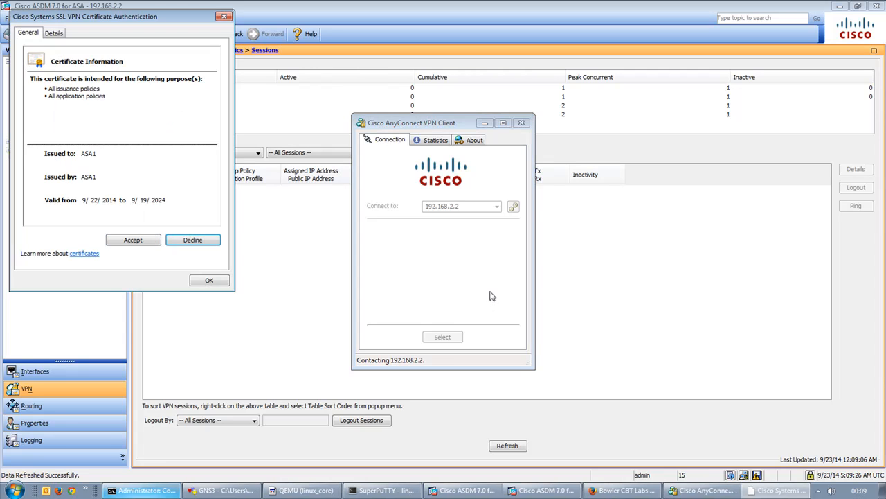
pyautogui.click(118, 242)
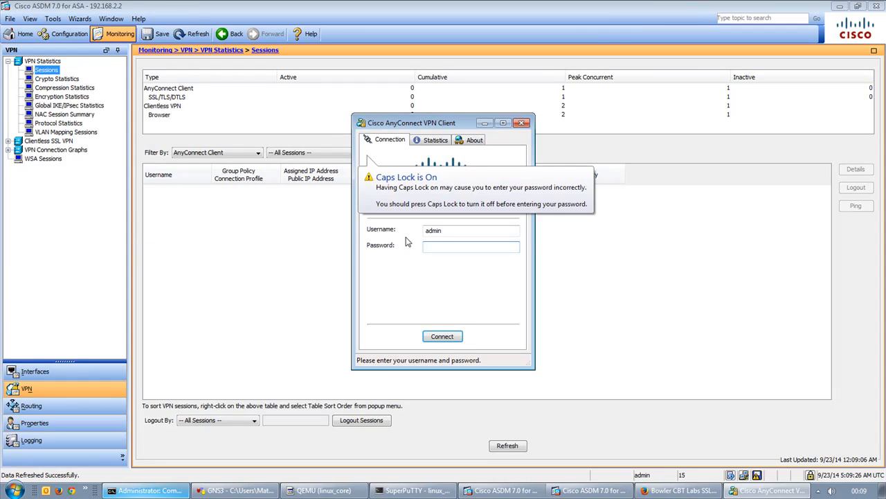
pyautogui.press('capslock')
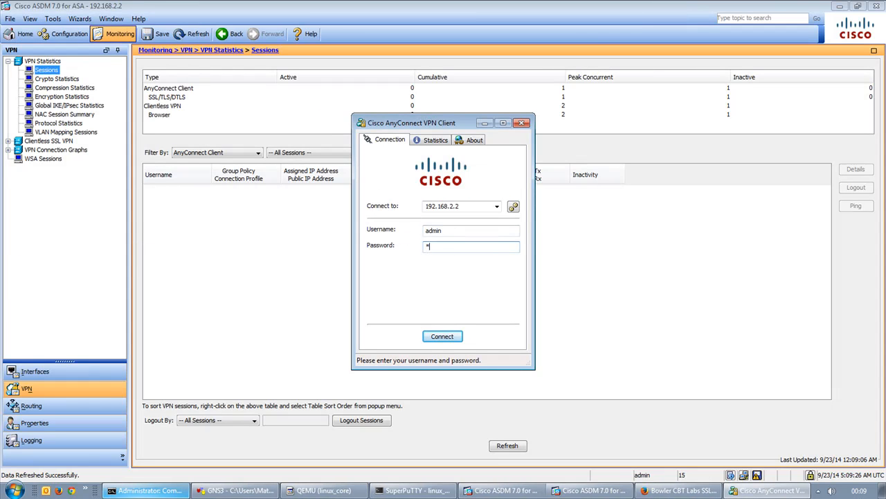
pyautogui.press('Return')
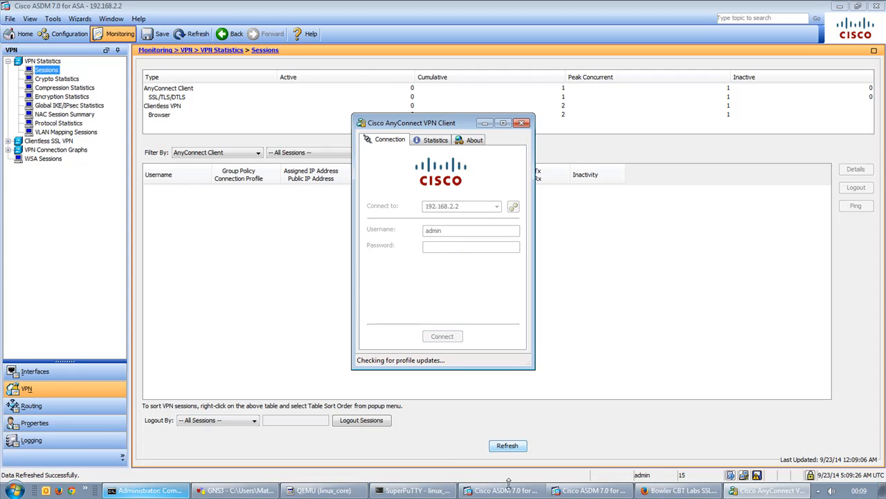
# Accept the untrusted-certificate Security Alert to finish connecting, then arrange the AnyConnect window and console.
pyautogui.click(557, 491)
pyautogui.click(558, 493)
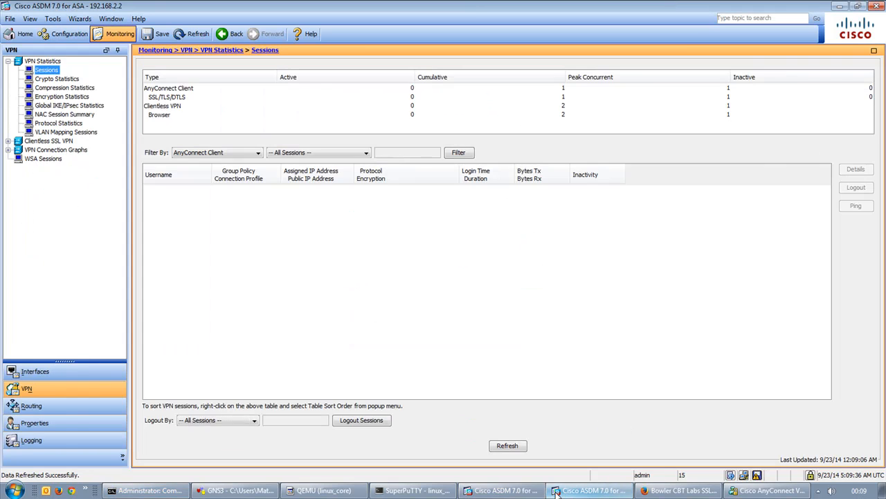
pyautogui.click(755, 493)
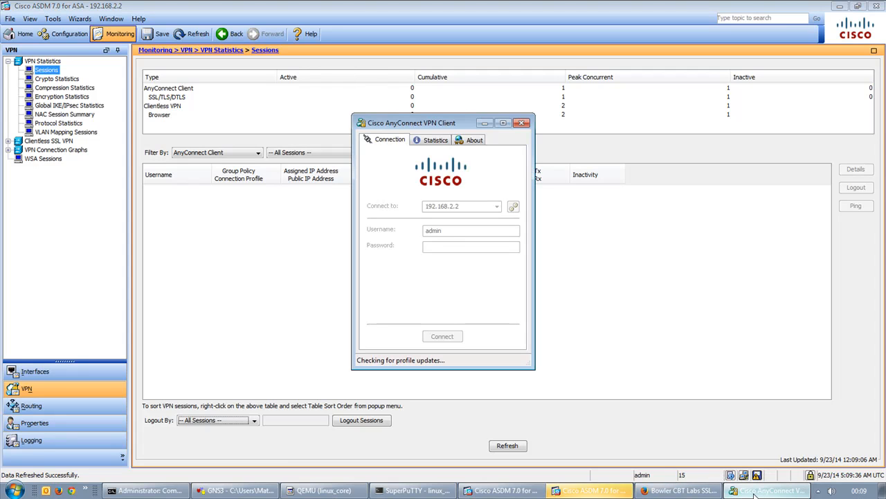
pyautogui.click(149, 491)
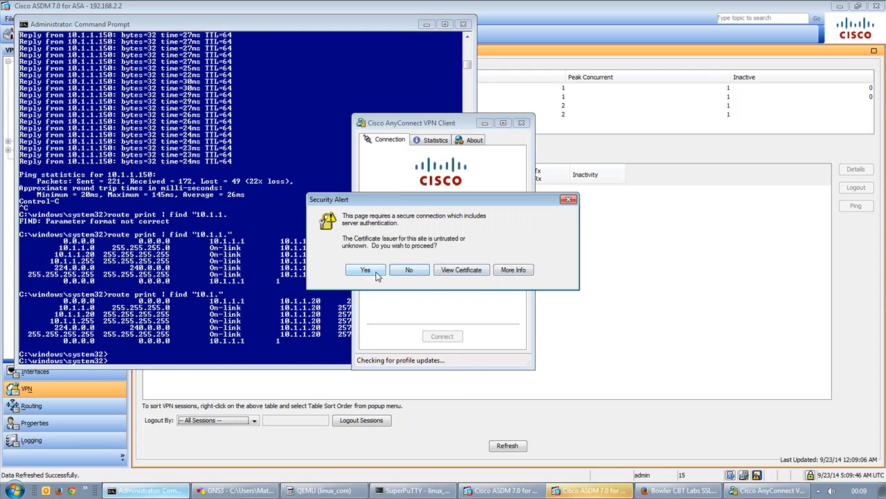
pyautogui.click(376, 271)
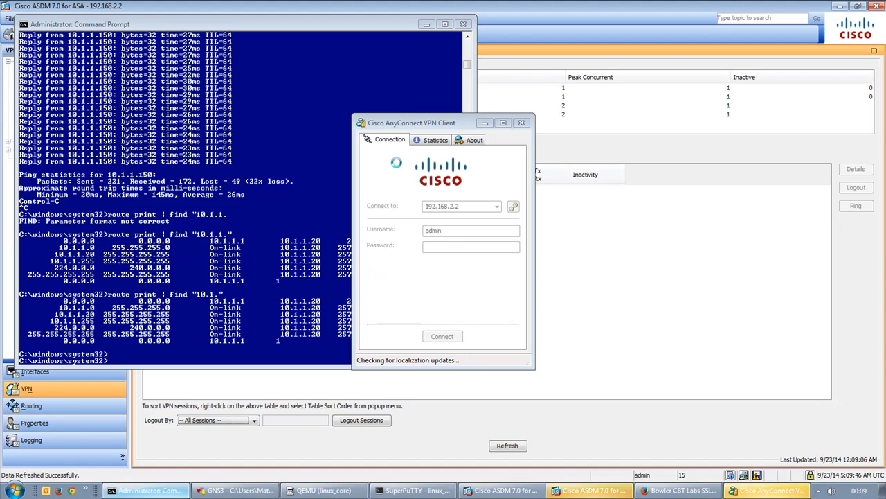
pyautogui.moveTo(426, 126); pyautogui.dragTo(657, 121)
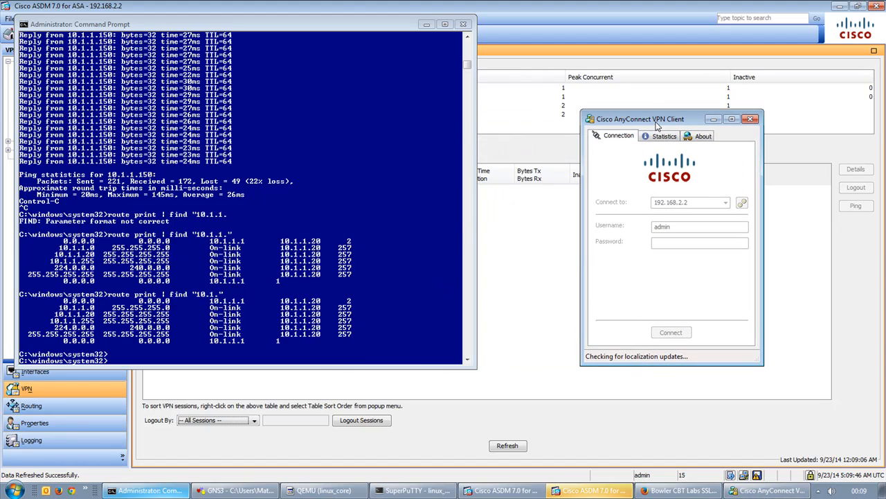
pyautogui.click(385, 288)
# Ping 10.1.1.150 continuously, stop it, and rerun route print | find "10.1." to list routes.
pyautogui.press('Up')
pyautogui.press('Up')
pyautogui.press('Up')
pyautogui.press('Return')
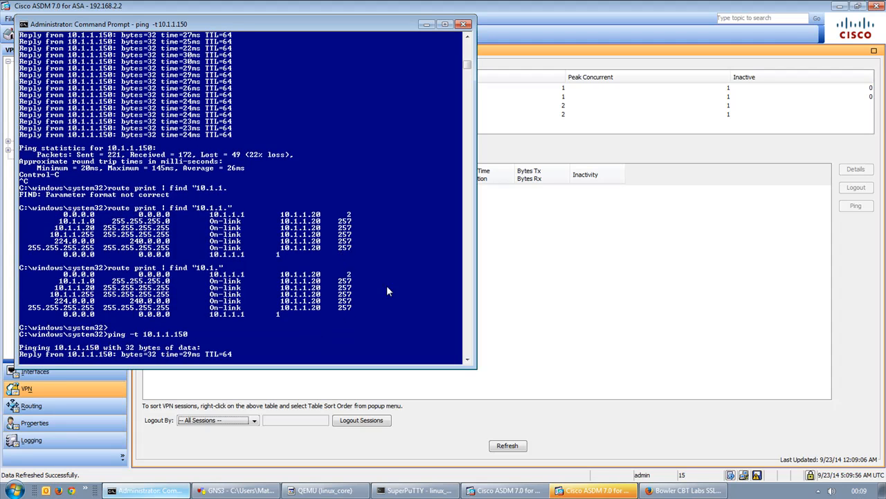
pyautogui.hotkey('ctrl', 'c')
pyautogui.write('ping 192.168.2.2')
pyautogui.press('Up')
pyautogui.press('Up')
pyautogui.press('Up')
pyautogui.press('Up')
pyautogui.press('Up')
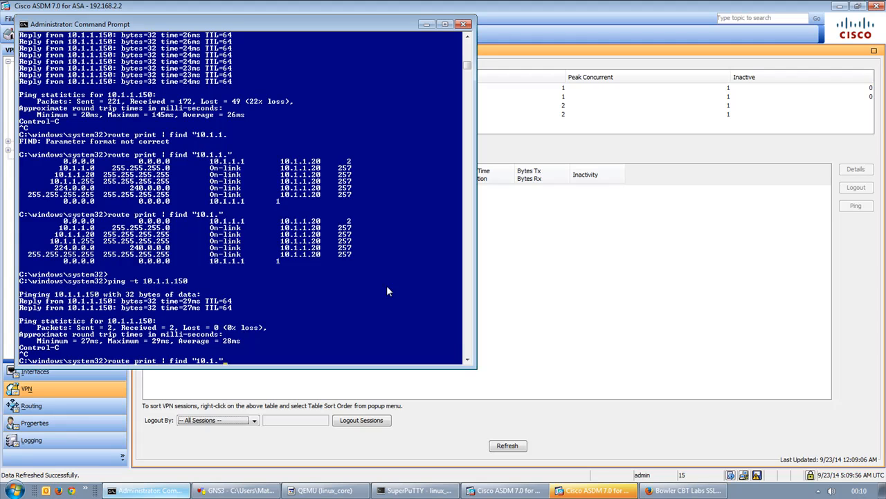
pyautogui.press('Return')
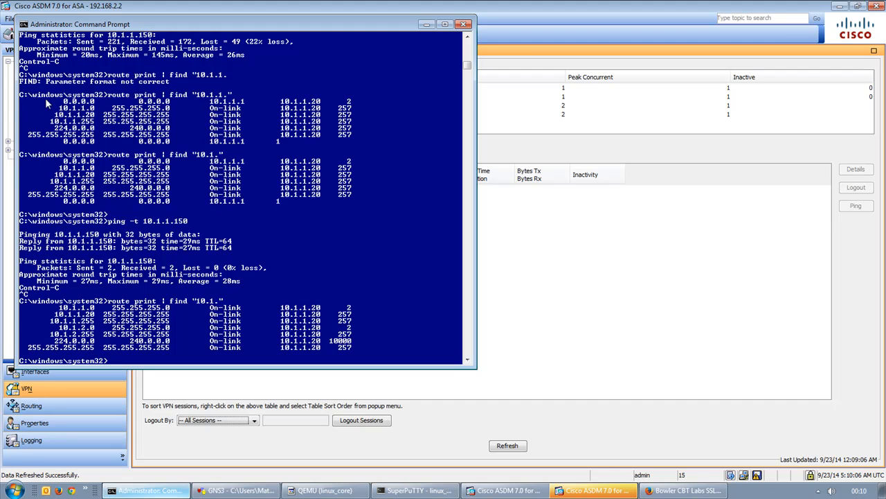
pyautogui.moveTo(21, 104); pyautogui.dragTo(356, 102)
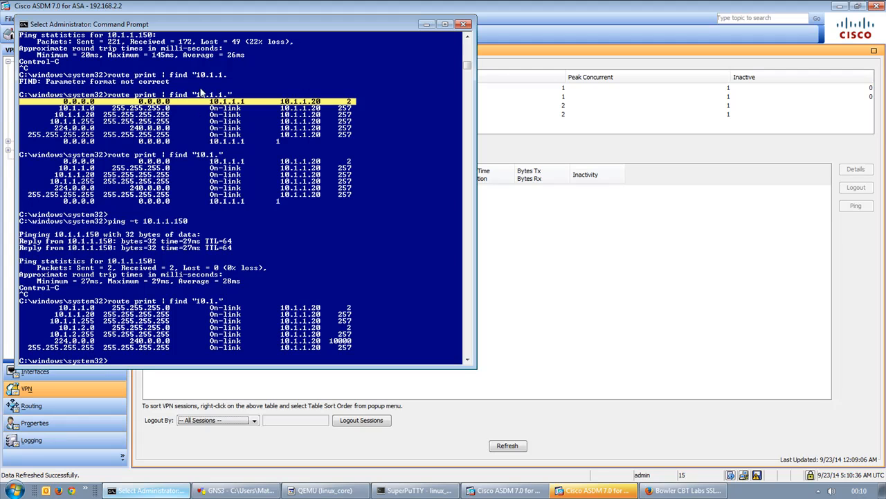
# Highlight the filter text and the 10.1.1.0 and 10.1.2.0 routes in both listings, then return to ASDM.
pyautogui.moveTo(197, 95); pyautogui.dragTo(224, 97)
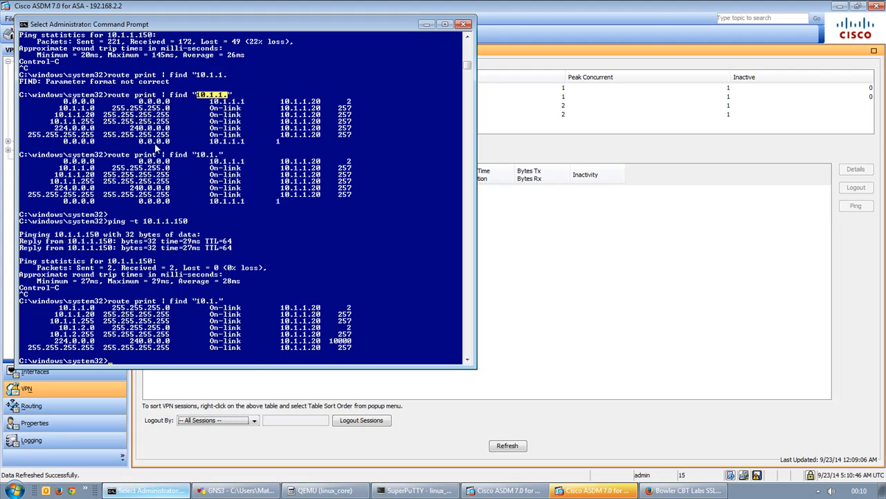
pyautogui.moveTo(200, 305); pyautogui.dragTo(216, 305)
pyautogui.moveTo(57, 155); pyautogui.dragTo(356, 174)
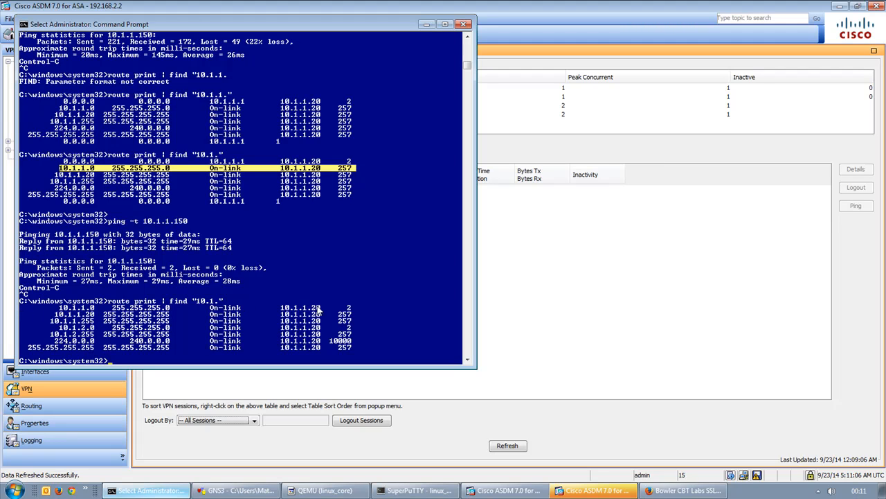
pyautogui.moveTo(59, 307); pyautogui.dragTo(352, 312)
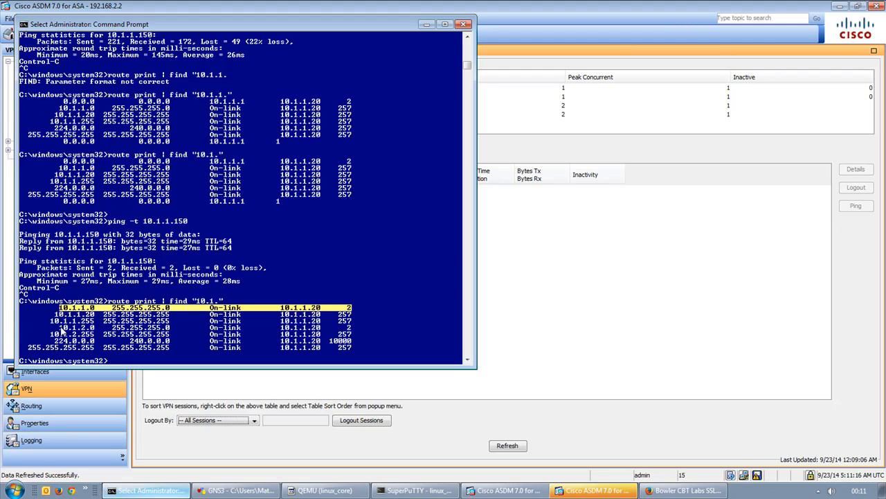
pyautogui.moveTo(61, 330); pyautogui.dragTo(355, 334)
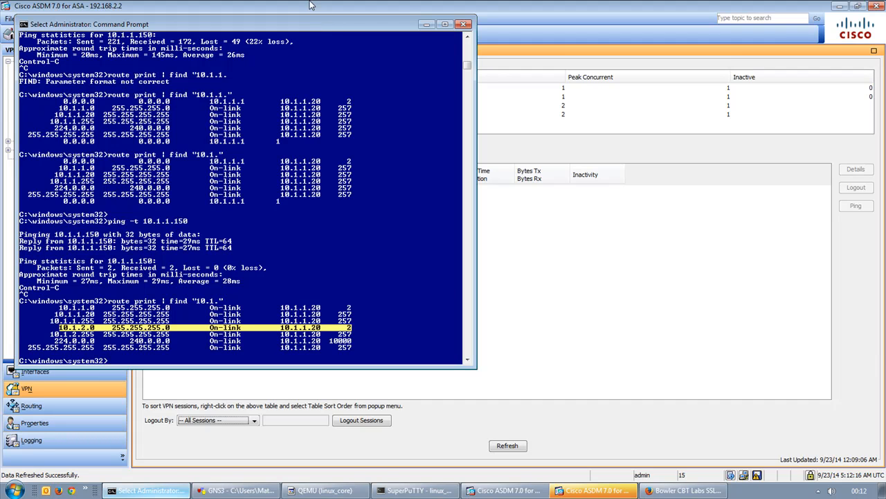
pyautogui.click(286, 5)
# View Configuration > Remote Access VPN > AnyConnect Client Software, then switch to GNS3.
pyautogui.click(64, 34)
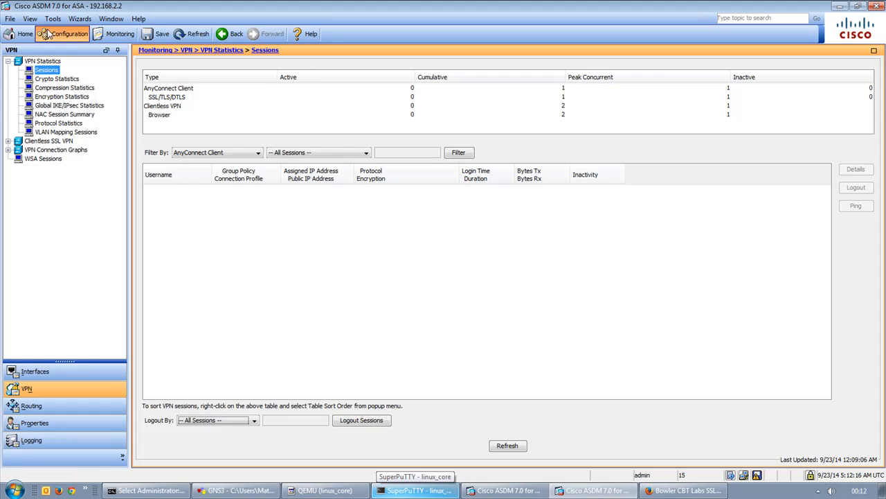
pyautogui.click(50, 106)
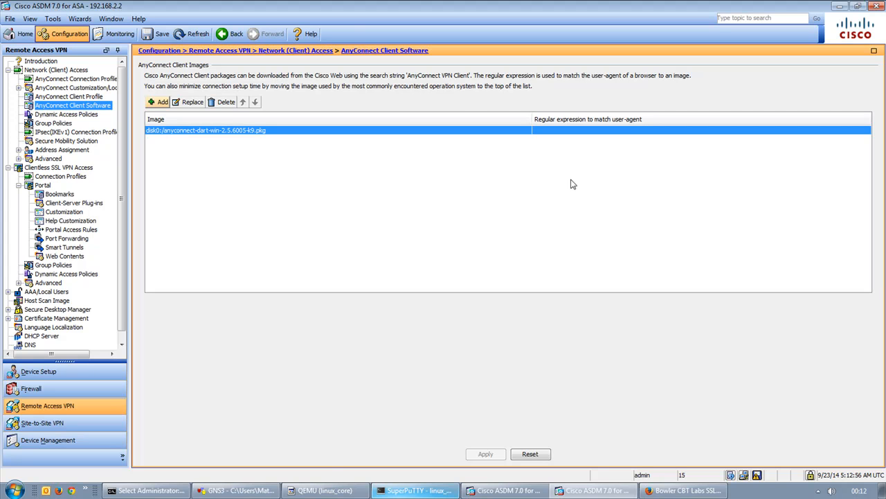
pyautogui.click(236, 491)
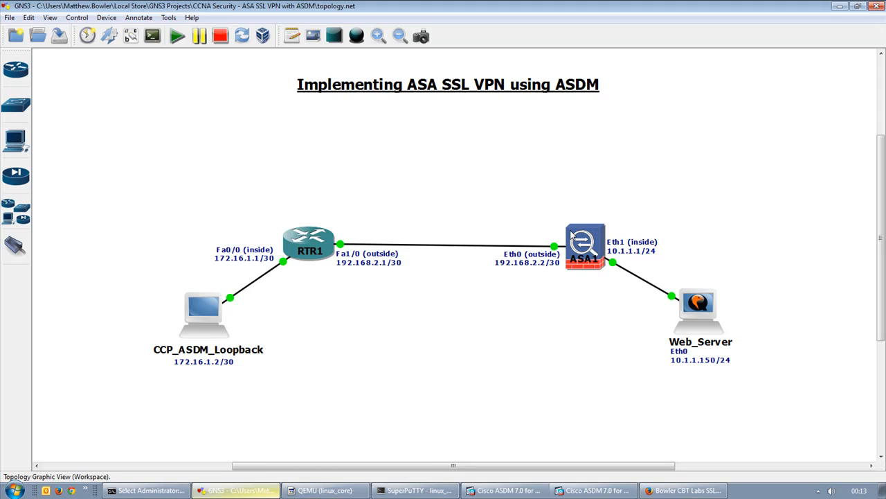
# Check ASA1's outside 192.168.2.2/30 and inside 10.1.1.1/24 addresses, then return to ASDM.
pyautogui.moveTo(572, 236)
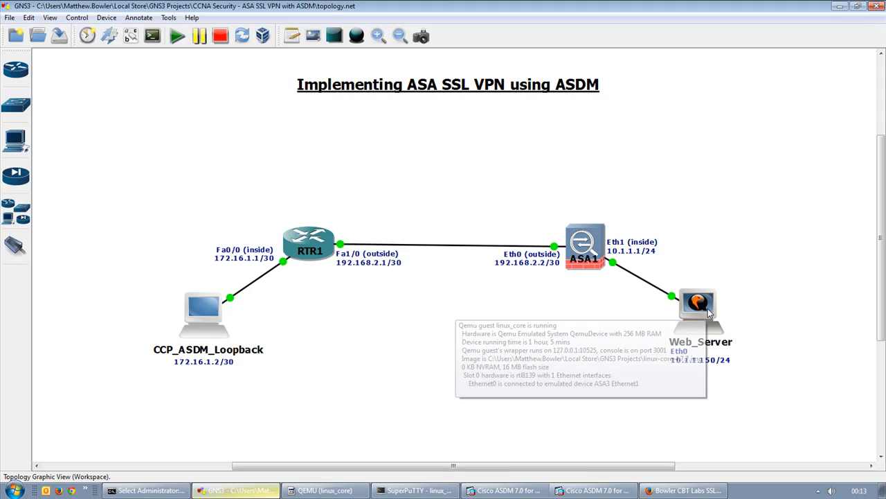
pyautogui.click(509, 491)
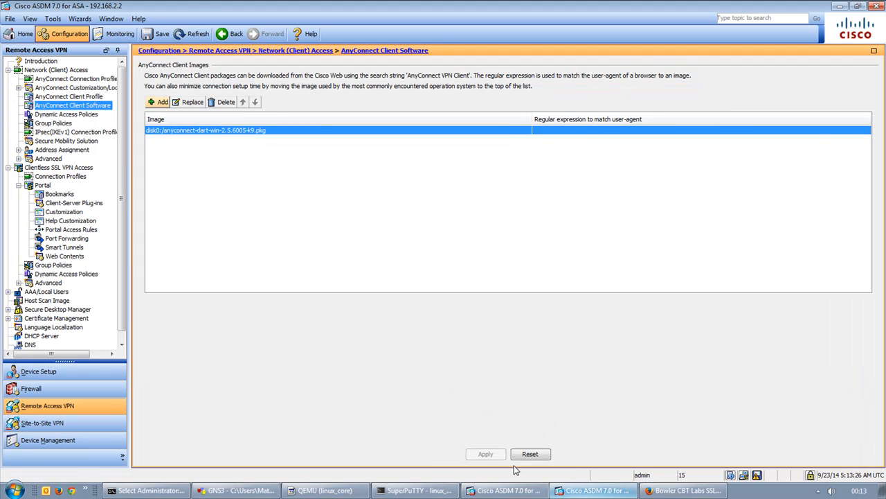